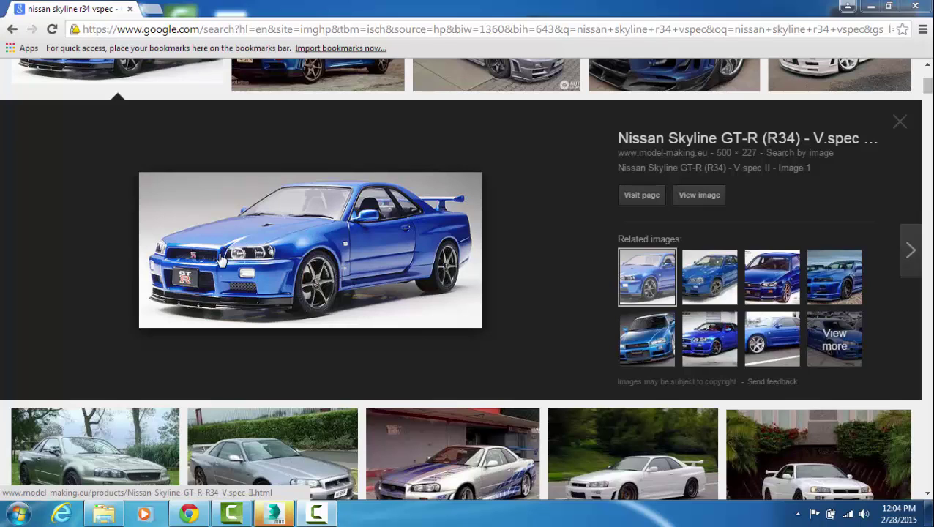
- Compare the blue Nissan Skyline R34 related-image previews and browse the first image search results for a reference photo
click(656, 350)
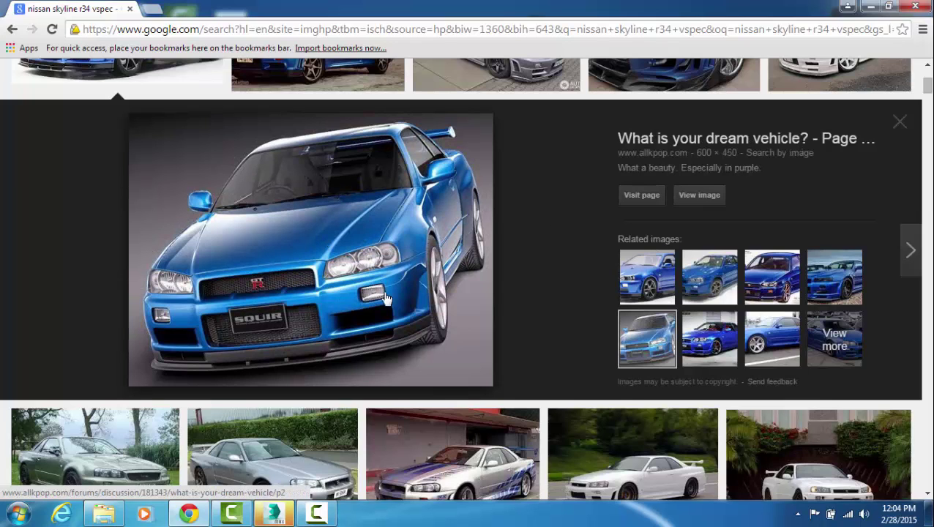
click(650, 289)
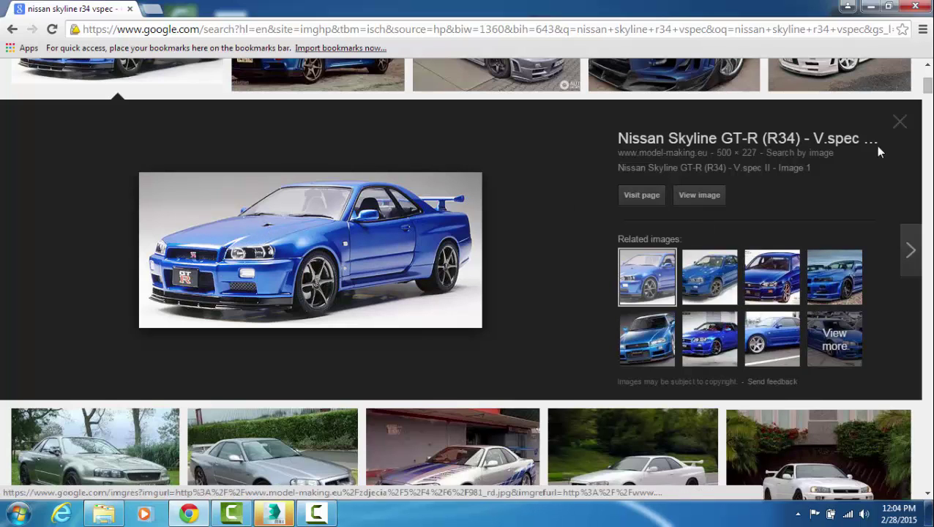
click(899, 123)
scroll(577, 176, up, 3)
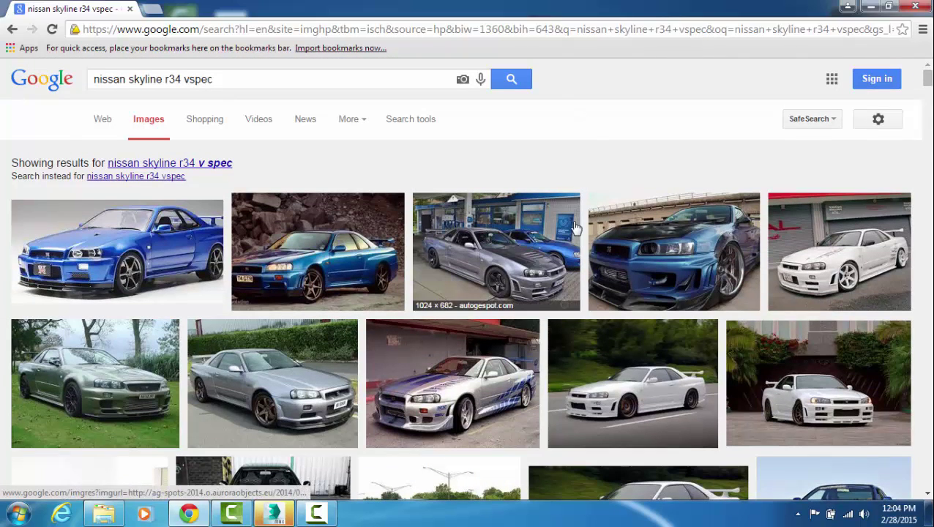
scroll(576, 229, down, 1)
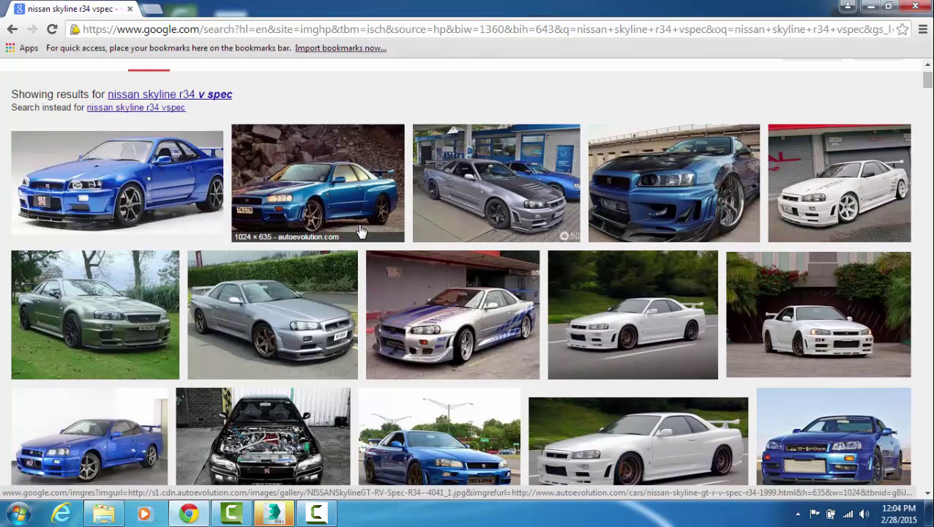
scroll(586, 293, down, 1)
scroll(816, 335, up, 2)
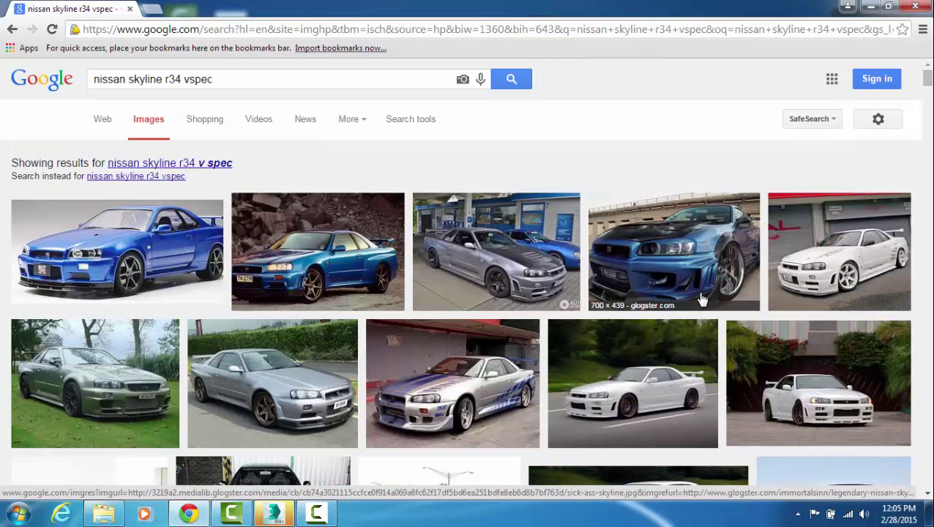
- Preview the grey R34 with the black hood and the blue wide-body R34 from glogster.com, closing each preview
click(558, 282)
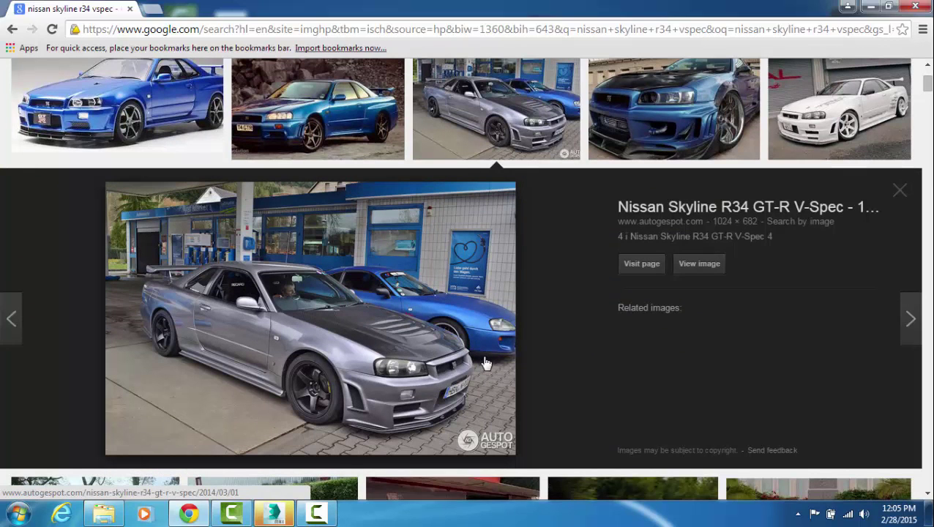
click(901, 190)
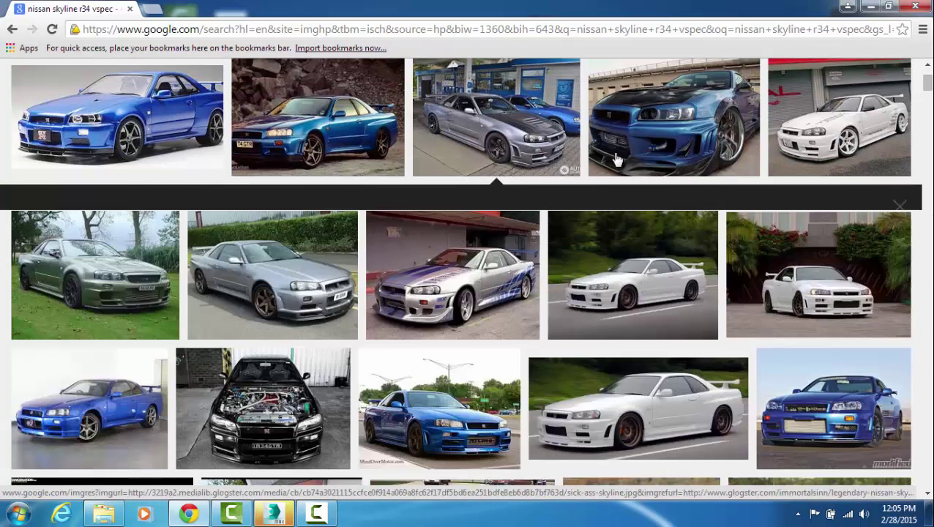
click(645, 153)
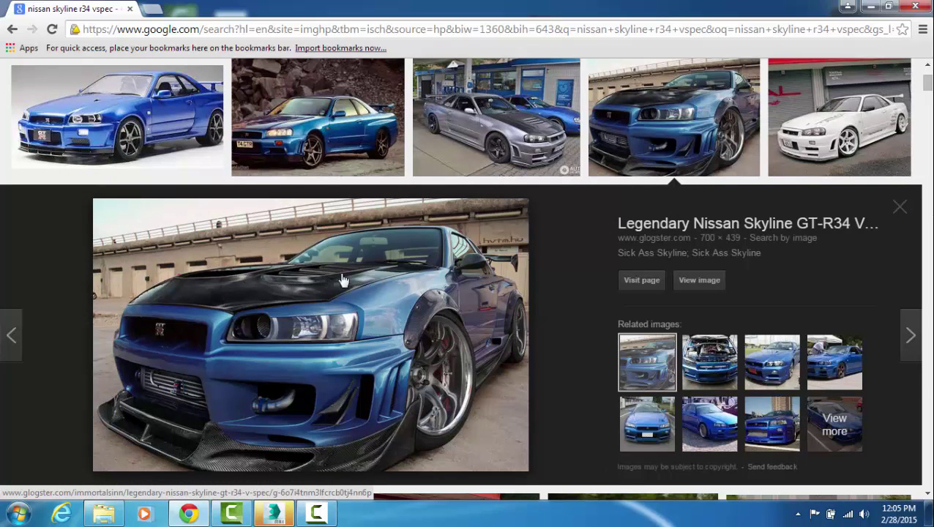
click(902, 208)
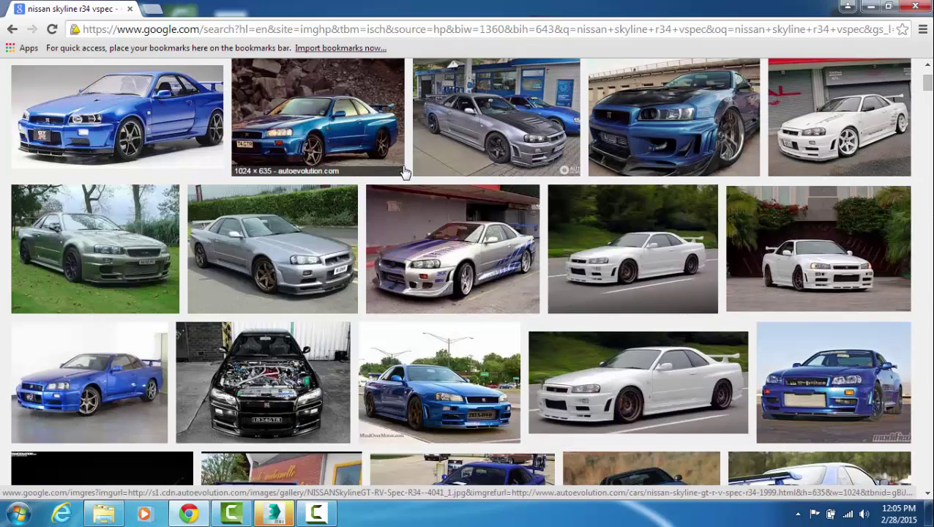
- Preview the 1600 × 979 galleryhip.com photo of the blue R34 in a parking lot
scroll(408, 175, down, 2)
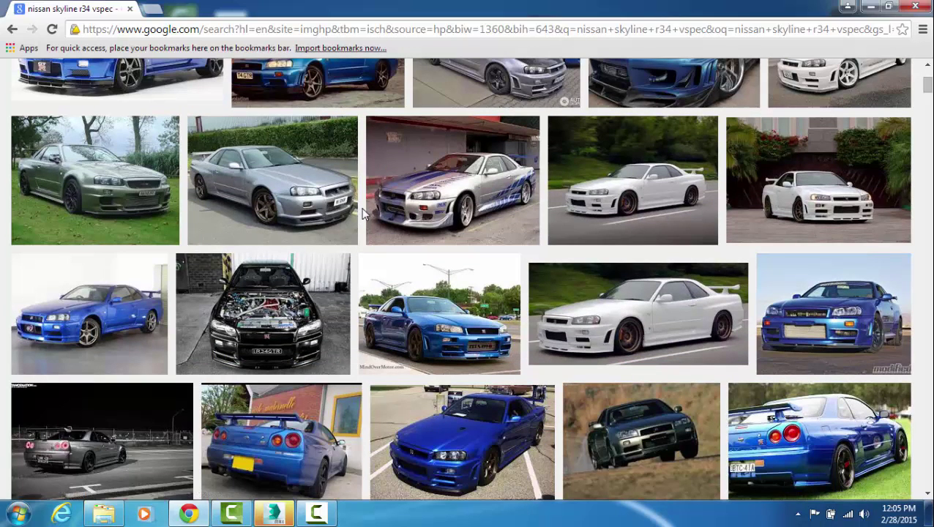
scroll(364, 212, down, 2)
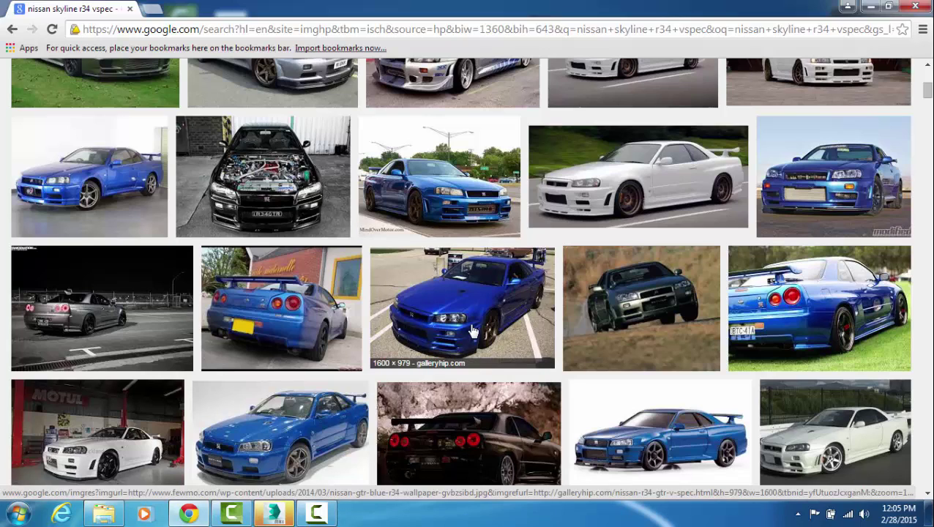
click(472, 332)
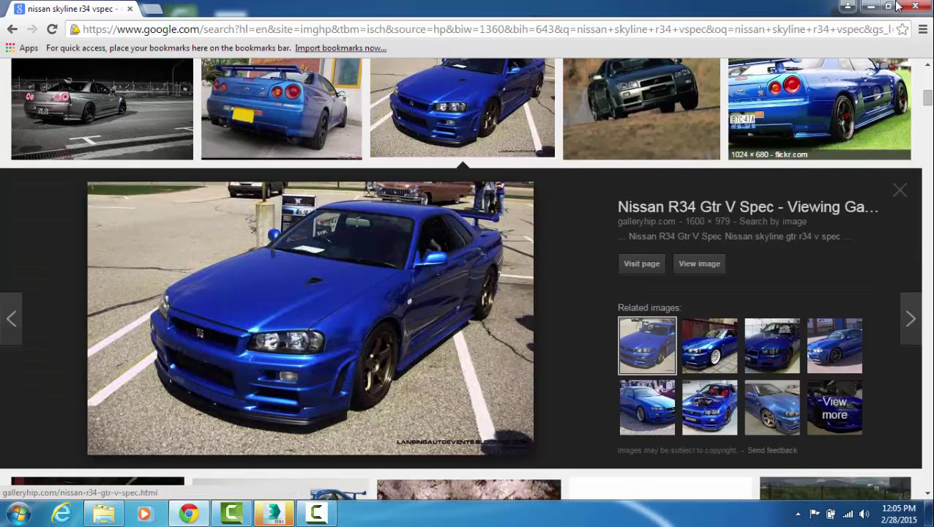
click(871, 7)
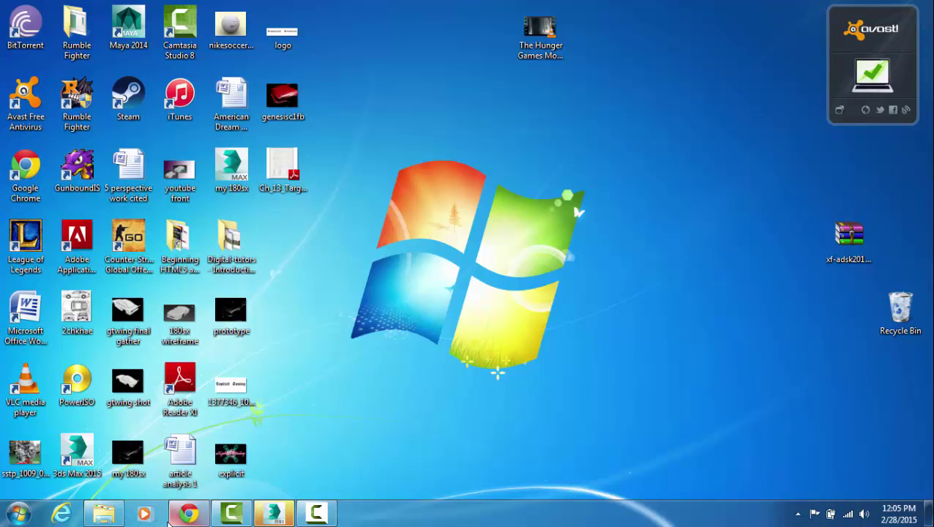
click(189, 514)
click(318, 515)
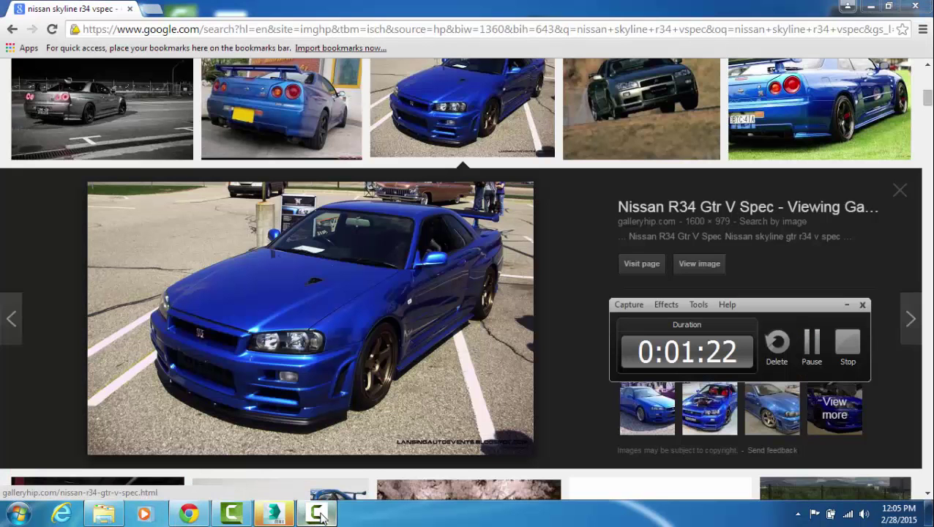
click(847, 305)
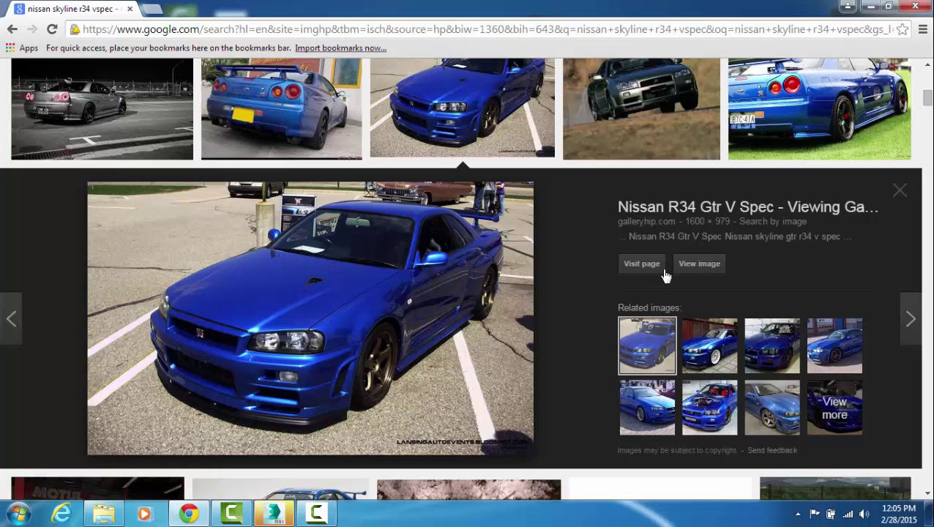
- Open the blue R34 photo at full size and examine the hood, headlights and front bumper up close
click(698, 264)
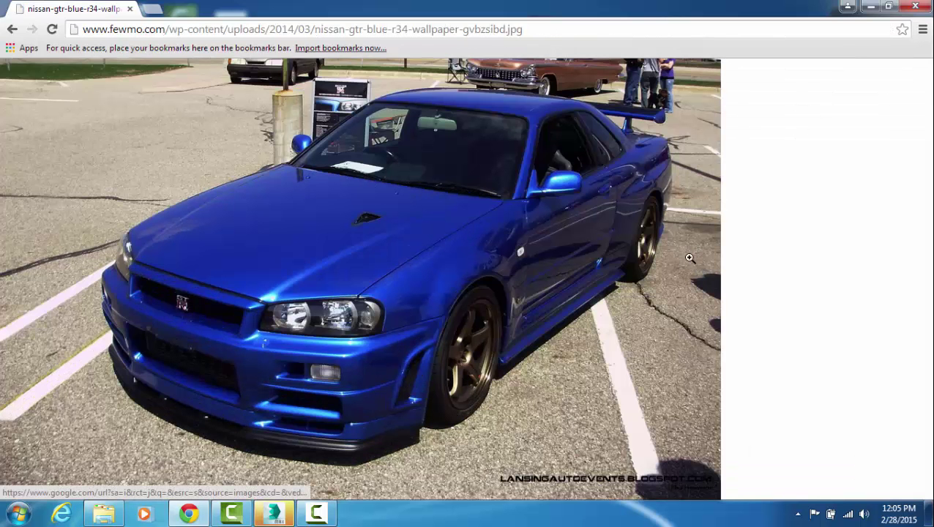
click(366, 212)
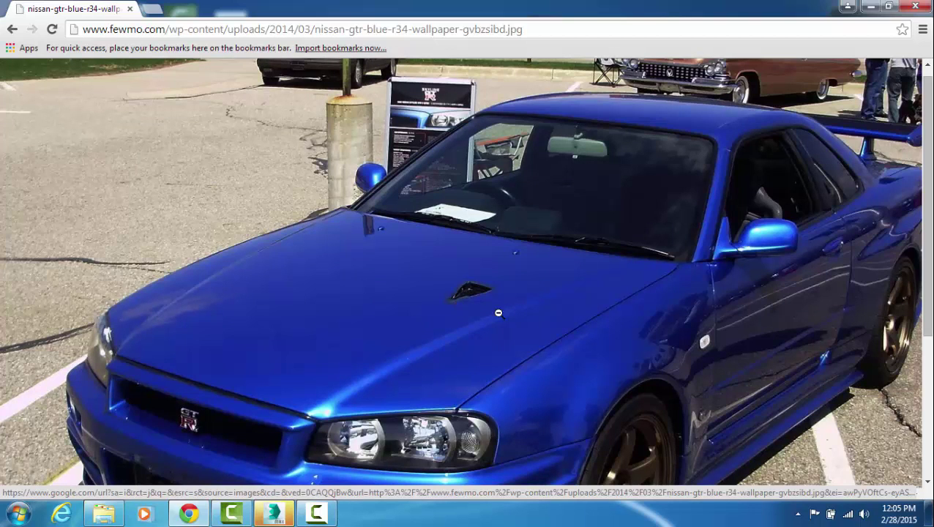
scroll(703, 327, down, 4)
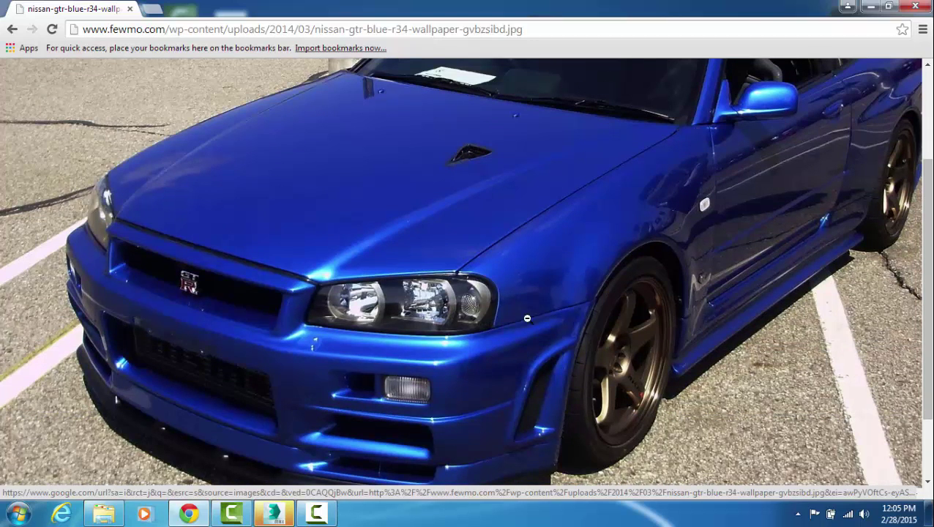
scroll(527, 318, up, 2)
scroll(522, 318, down, 2)
scroll(527, 316, up, 4)
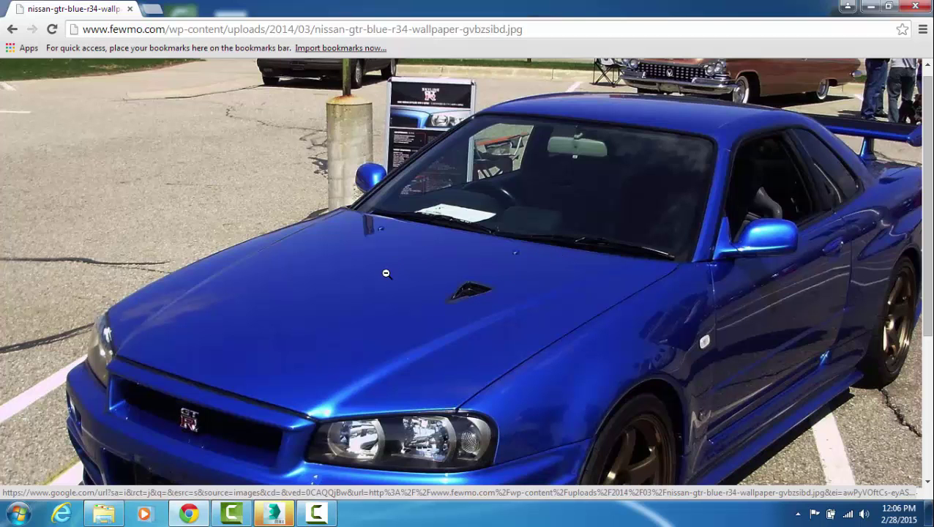
scroll(386, 273, down, 3)
scroll(442, 304, up, 2)
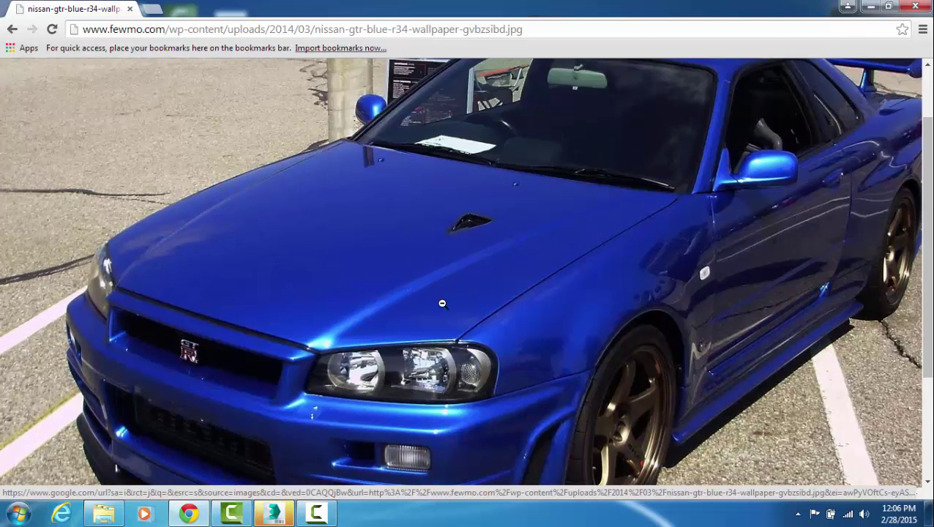
click(459, 217)
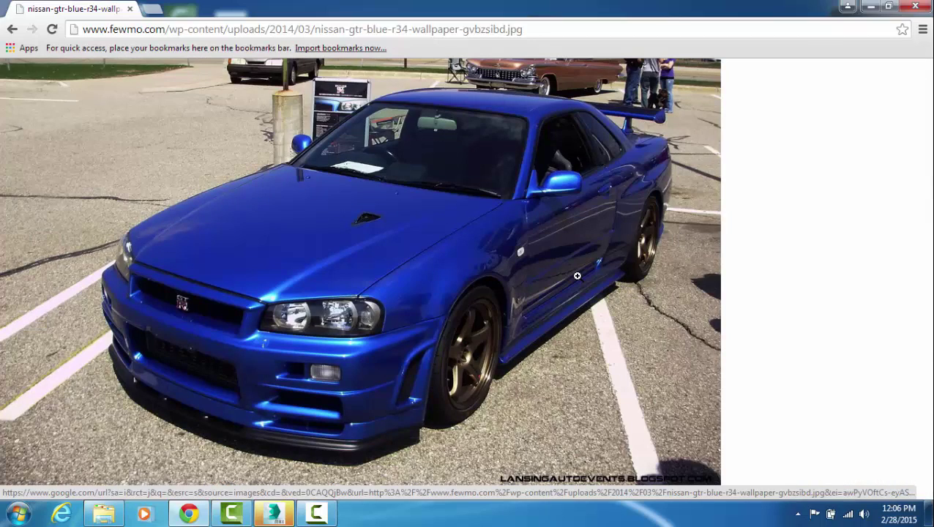
- Return to the blue R34 photo in Chrome and enlarge it to inspect the hood again
click(870, 6)
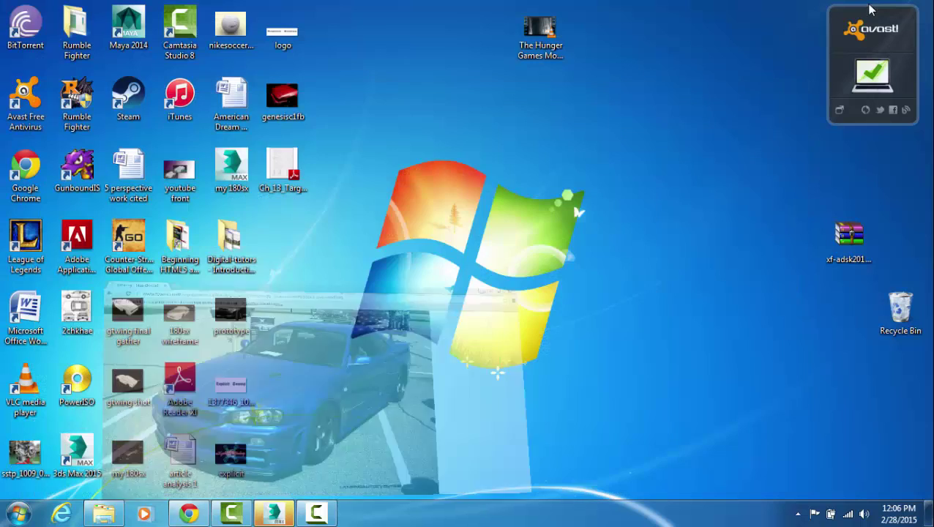
click(273, 514)
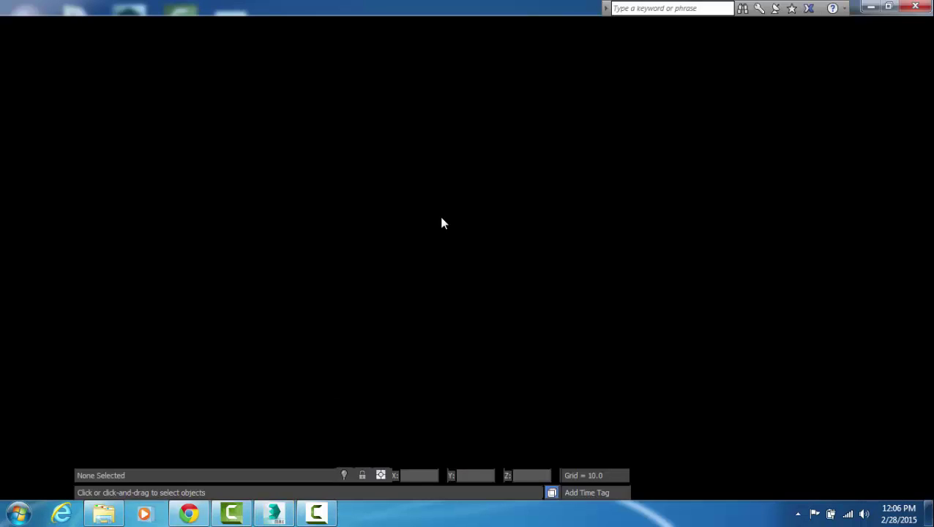
click(198, 513)
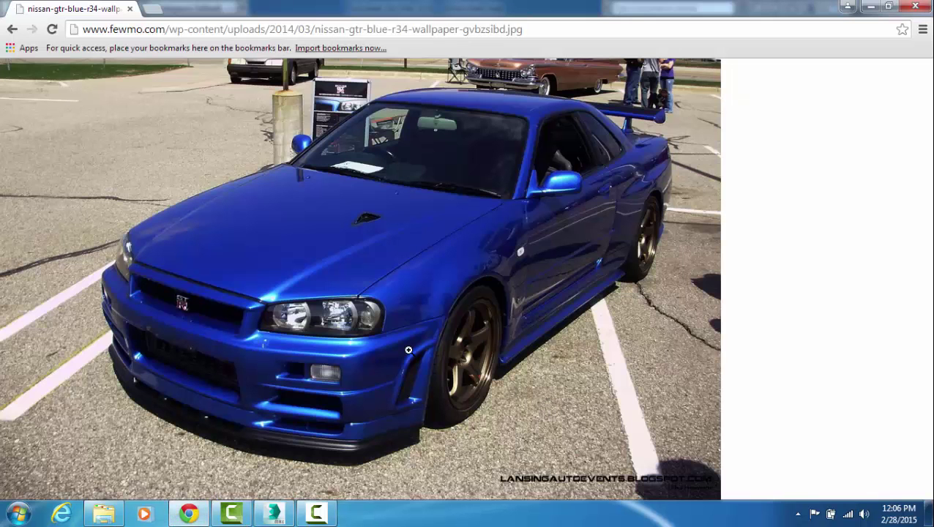
click(371, 230)
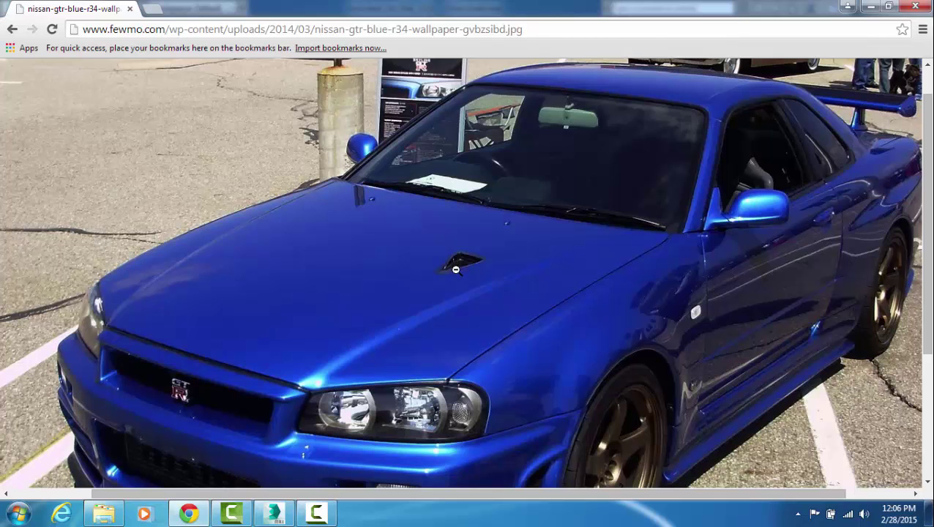
- Switch to 3ds Max, select the smoothed car body mesh and go to its Editable Poly level below the modifiers
click(273, 514)
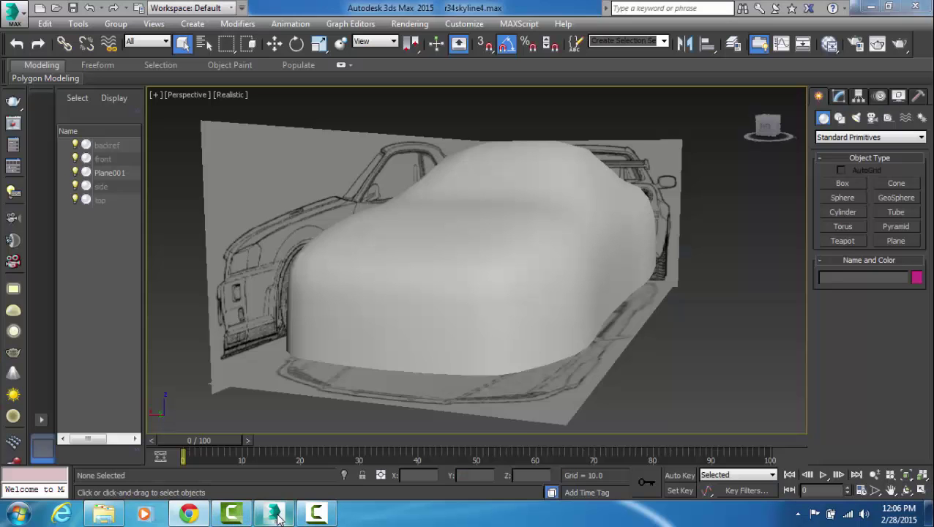
alt+middle_drag(767, 352, 717, 344)
click(599, 265)
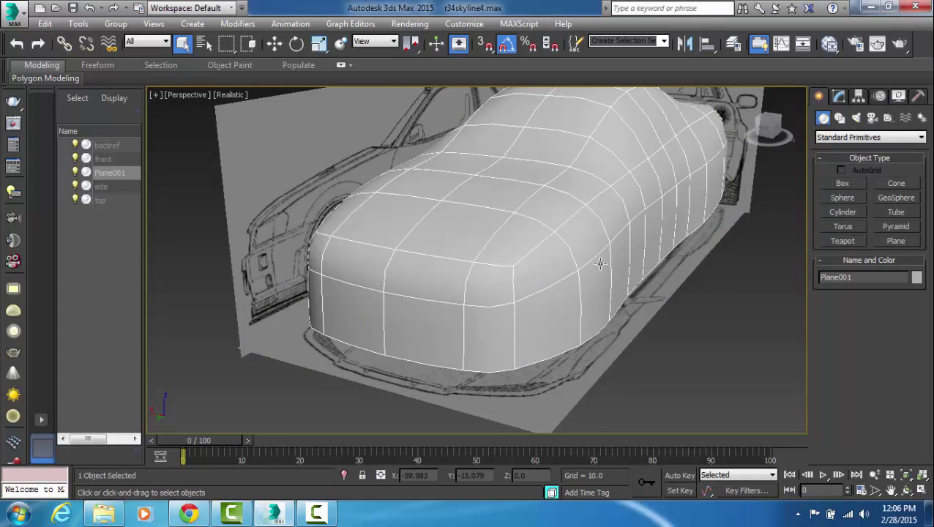
middle_drag(678, 269, 663, 295)
click(274, 44)
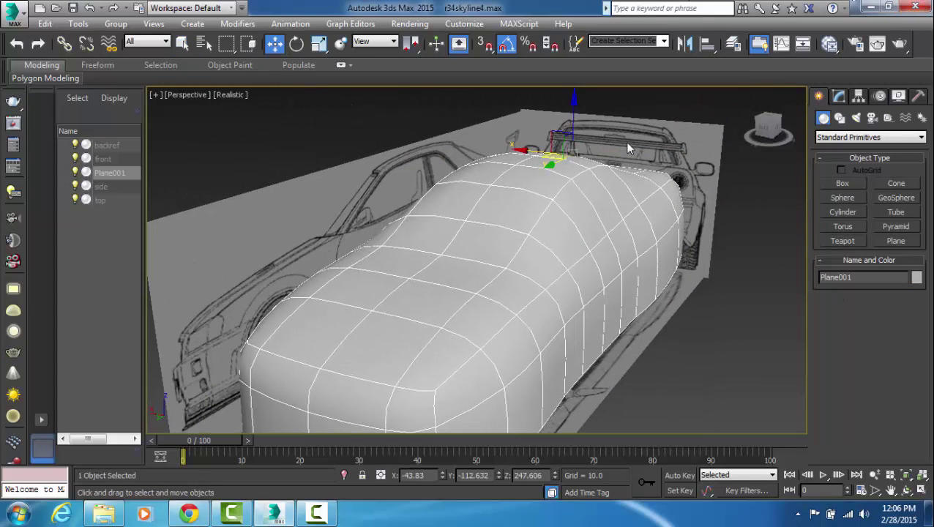
click(839, 97)
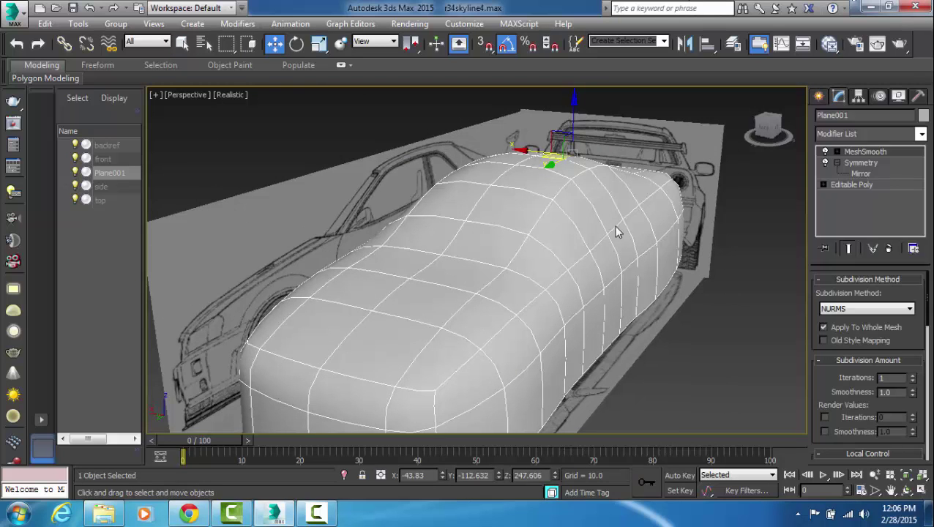
click(842, 185)
- Examine the unsmoothed half car body from the front, side and above against the blueprint planes
middle_drag(675, 239, 651, 227)
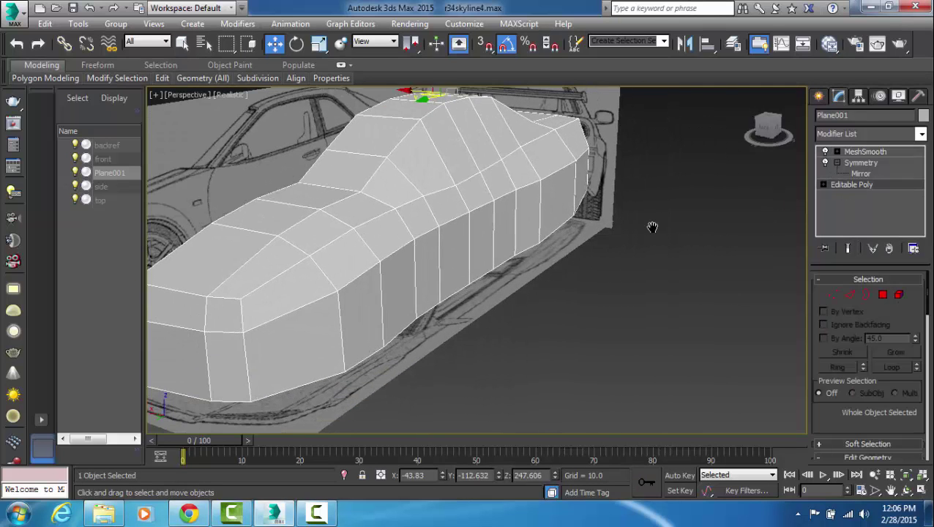
alt+middle_drag(530, 205, 563, 199)
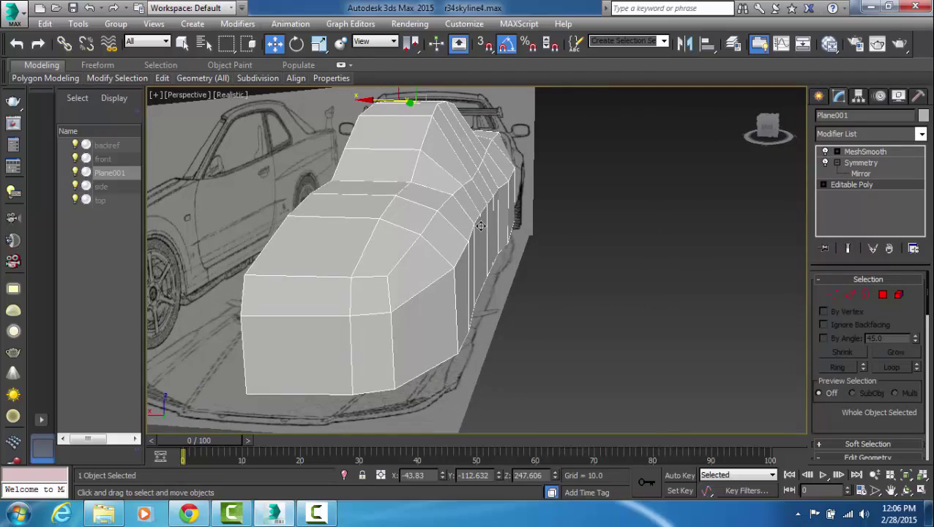
alt+middle_drag(547, 304, 499, 390)
alt+middle_drag(348, 221, 492, 278)
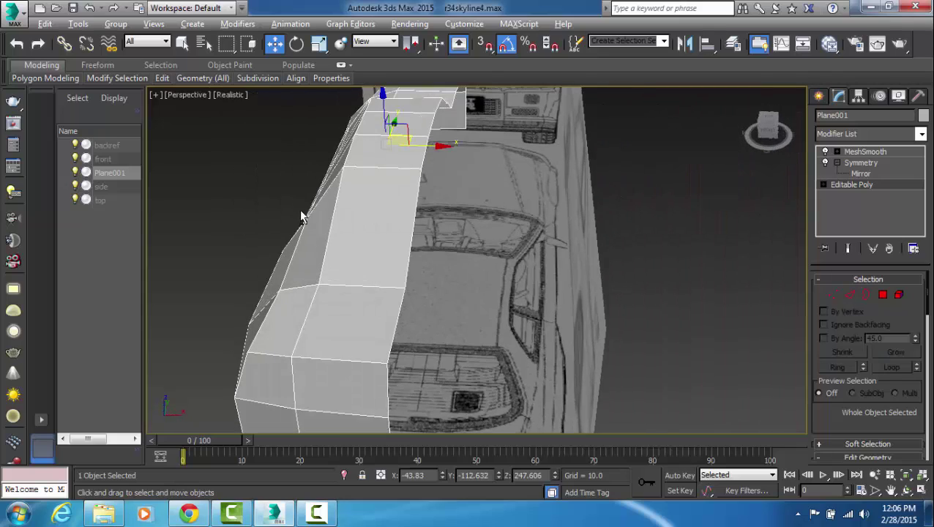
alt+middle_drag(303, 218, 536, 184)
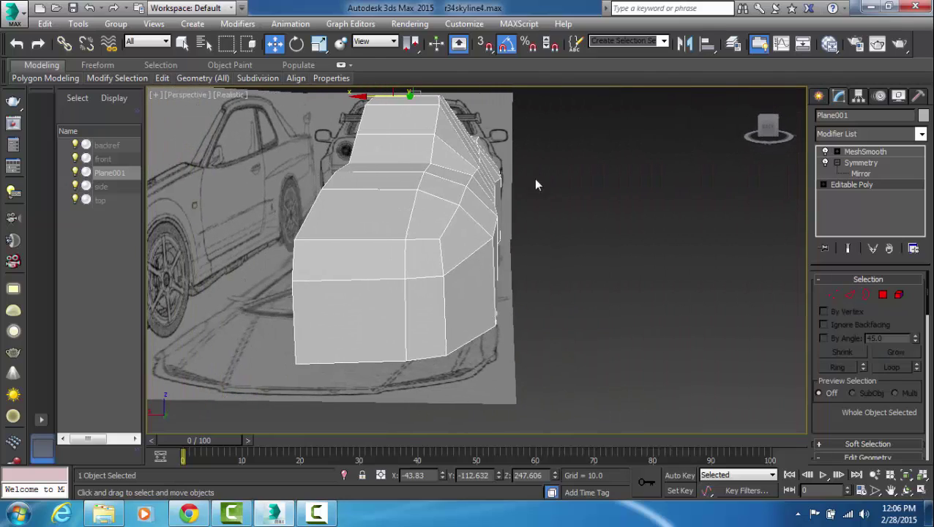
alt+middle_drag(456, 180, 438, 207)
scroll(408, 187, down, 3)
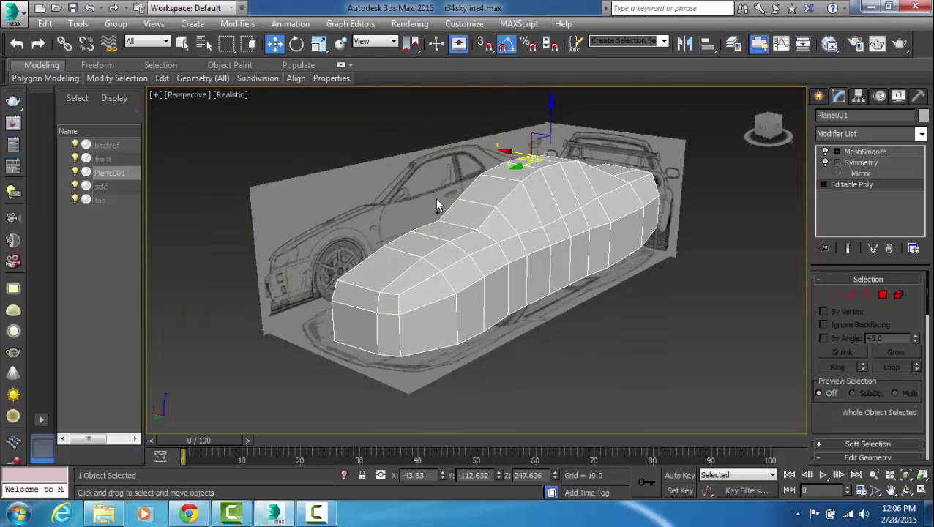
scroll(441, 207, up, 4)
scroll(488, 217, down, 5)
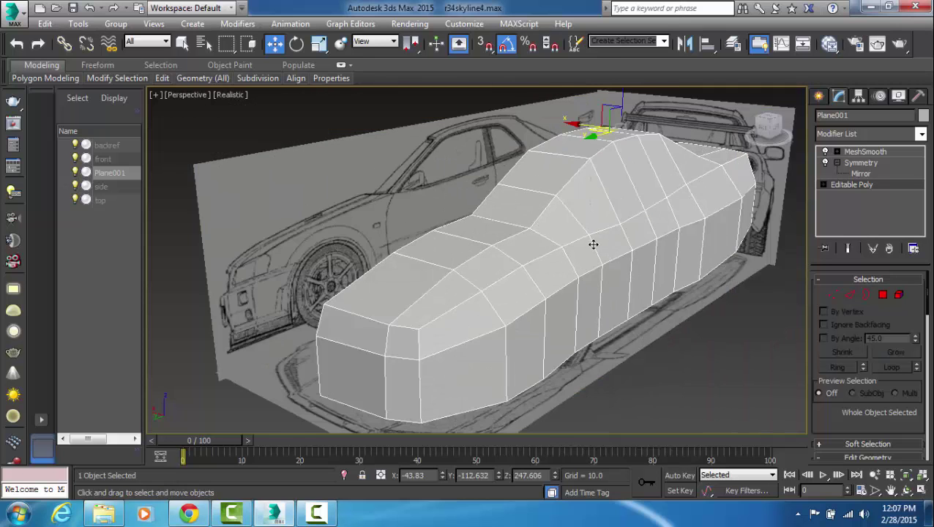
- Examine the unsmoothed half body in all four views, then compare it with the complete smoothed car body in perspective
alt+middle_drag(593, 245, 511, 255)
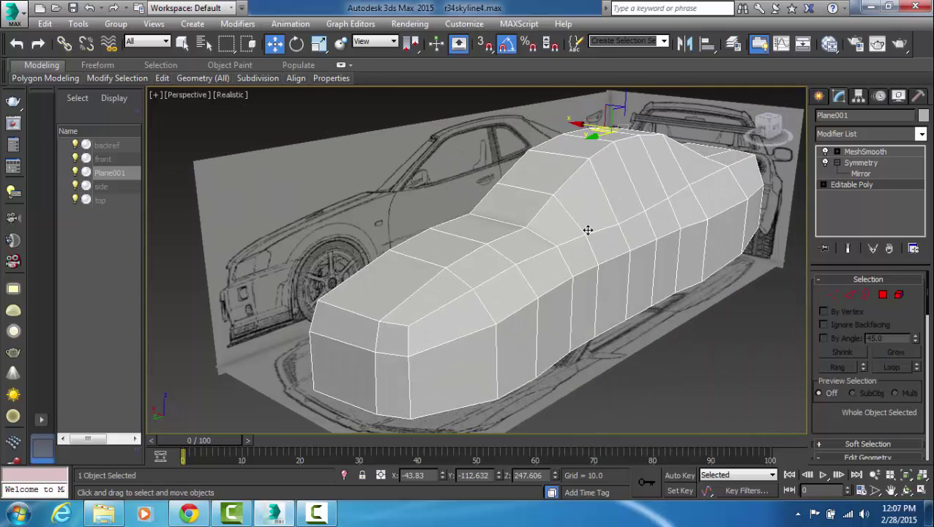
key(alt+w)
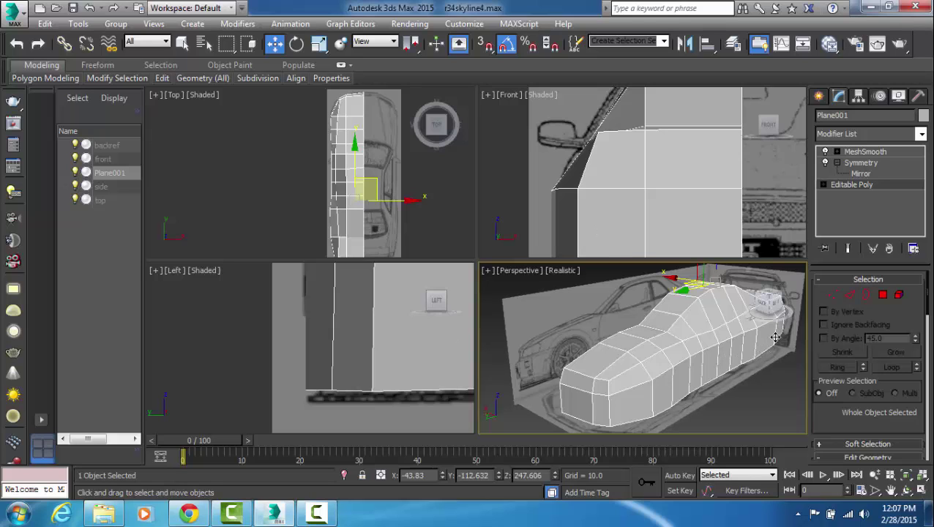
middle_drag(740, 375, 807, 326)
click(833, 295)
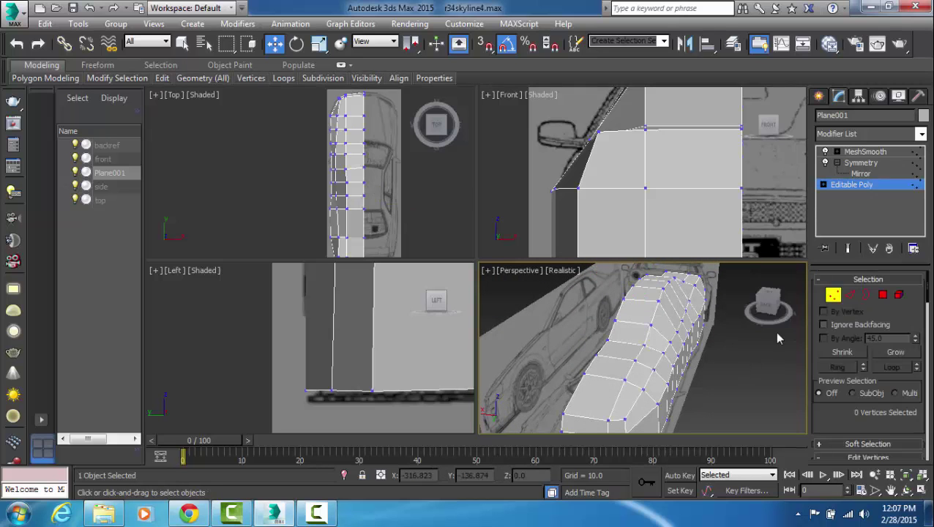
click(833, 295)
click(760, 354)
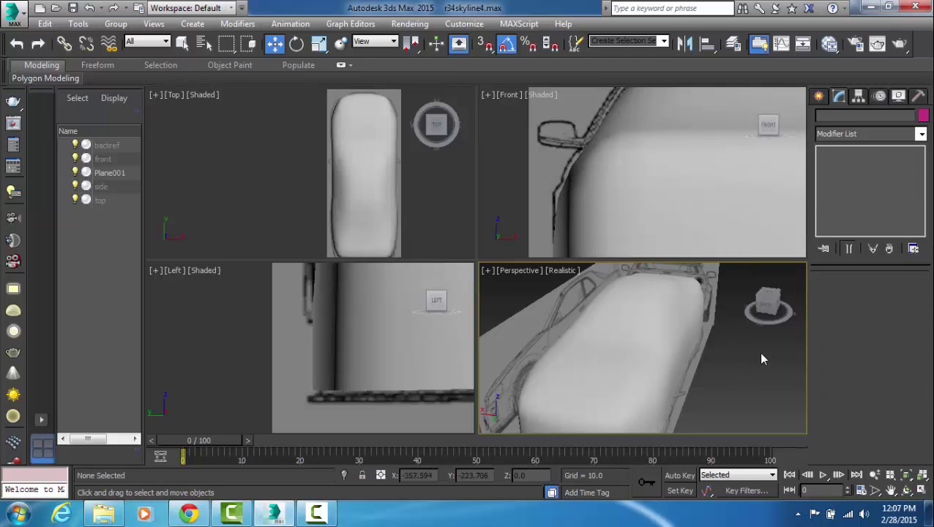
key(alt+w)
alt+middle_drag(619, 416, 525, 347)
mouse_move(508, 304)
alt+middle_down()
mouse_move(446, 384)
mouse_move(501, 369)
mouse_move(486, 312)
mouse_move(411, 290)
mouse_move(367, 307)
mouse_move(426, 267)
mouse_move(496, 266)
mouse_move(443, 306)
mouse_move(509, 291)
alt+middle_up()
- Reselect the smoothed car body, return to its Editable Poly level and enable vertex editing
click(367, 307)
click(851, 185)
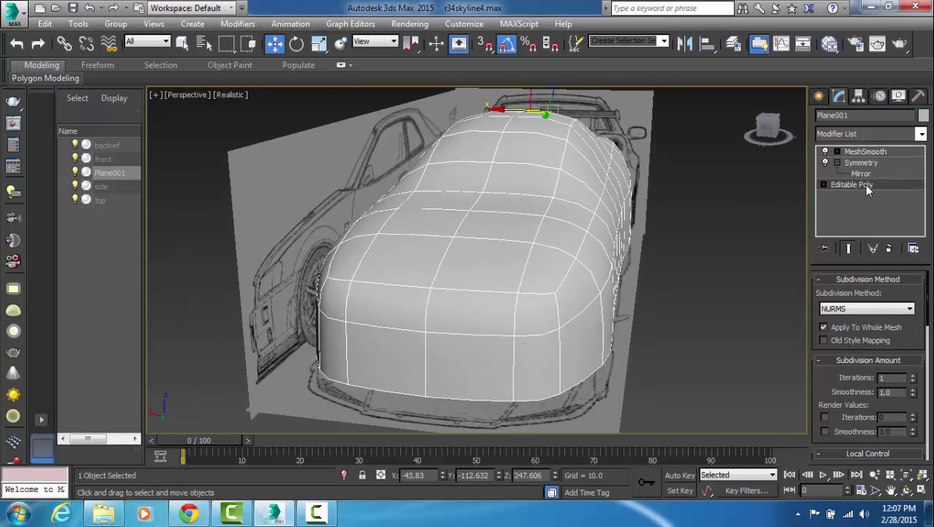
alt+middle_drag(656, 252, 525, 250)
alt+middle_drag(575, 229, 556, 220)
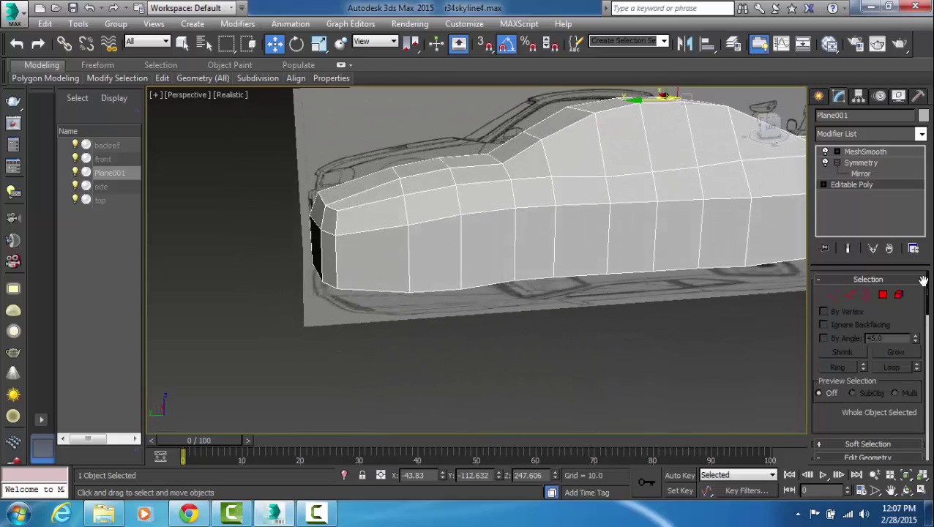
click(834, 296)
alt+middle_drag(507, 305, 595, 336)
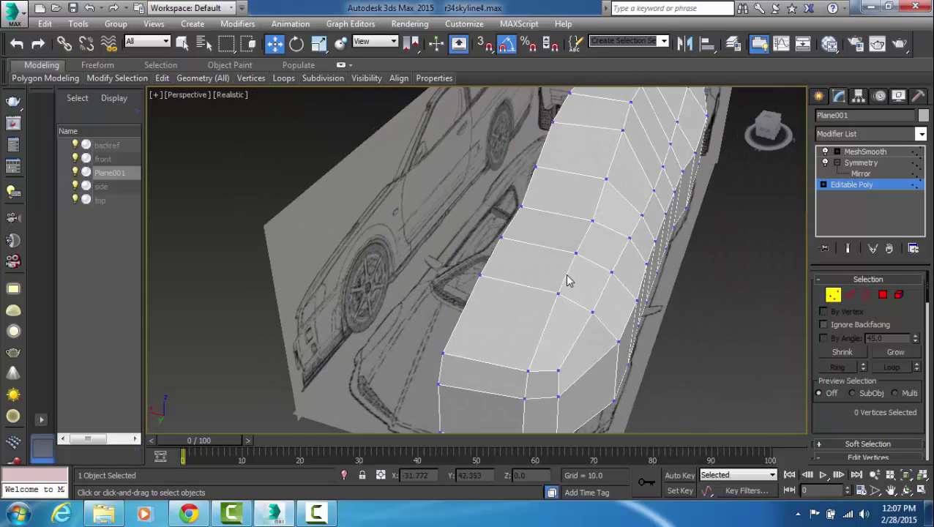
- Switch to polygon editing and select the three hood polygons beside the body's centre line
key(alt+w)
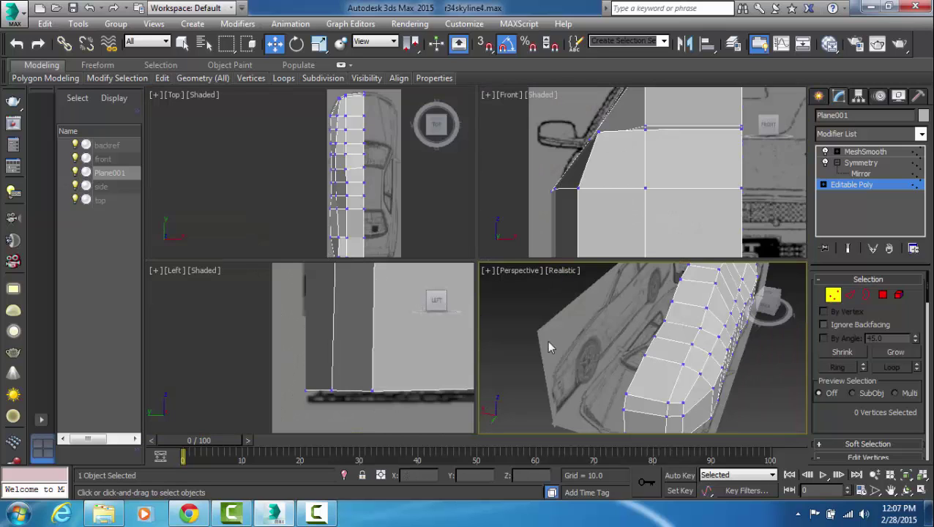
alt+middle_drag(684, 359, 757, 339)
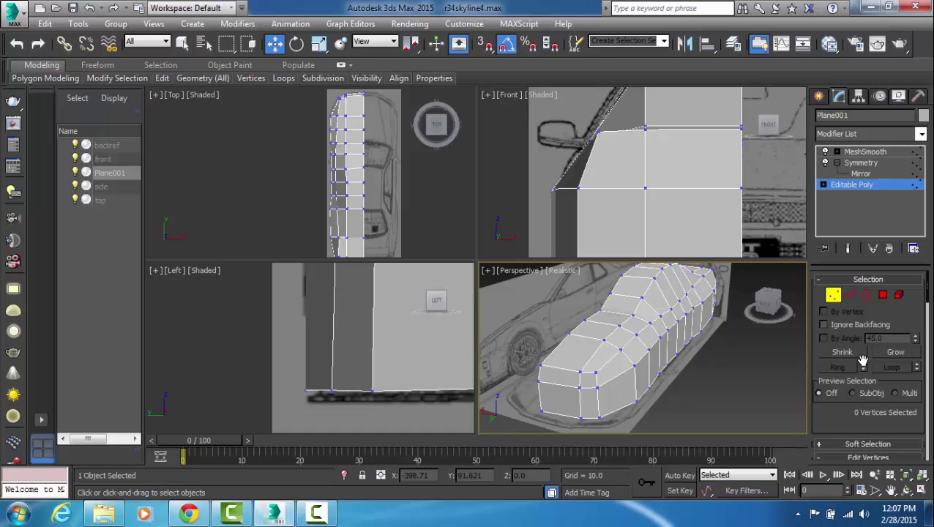
click(883, 295)
alt+middle_drag(592, 368, 656, 379)
drag(644, 357, 669, 404)
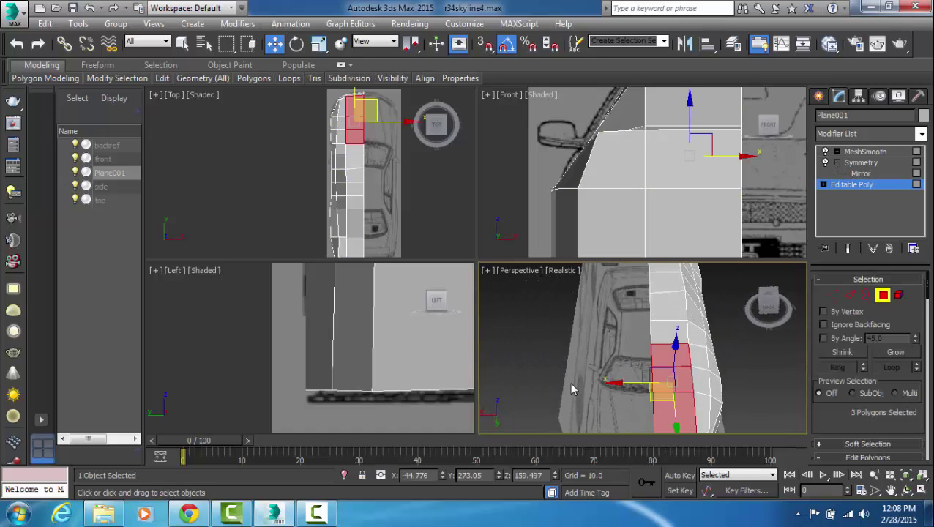
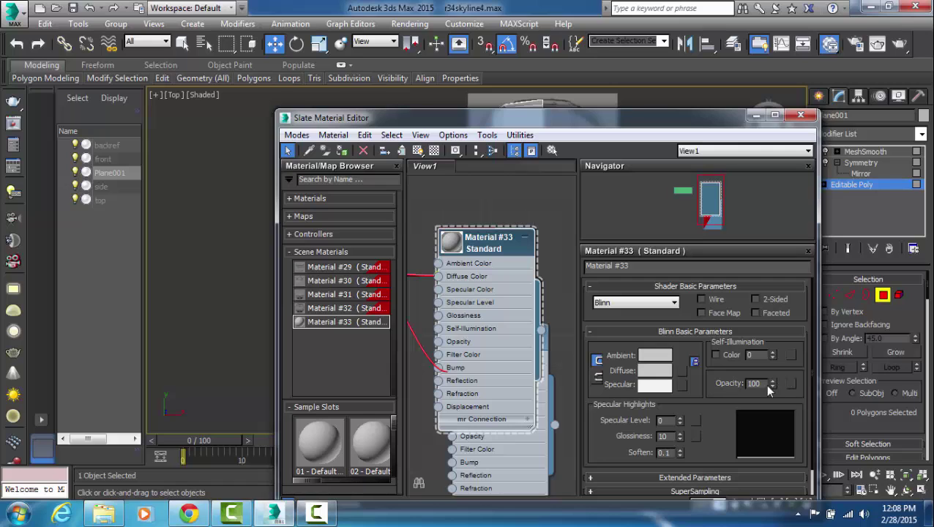
- Set the opacity of Material #33 to 50 and close the material editor to return to the top view
click(768, 390)
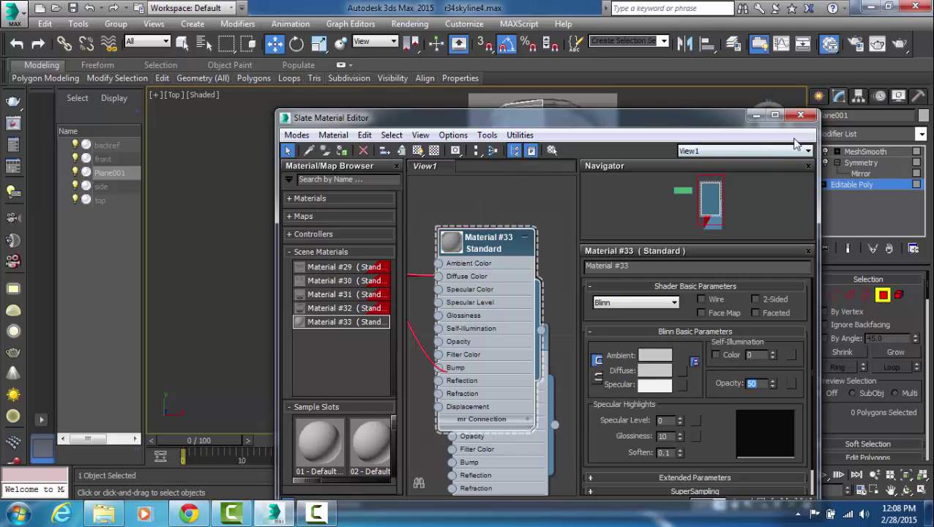
click(801, 115)
scroll(585, 166, up, 4)
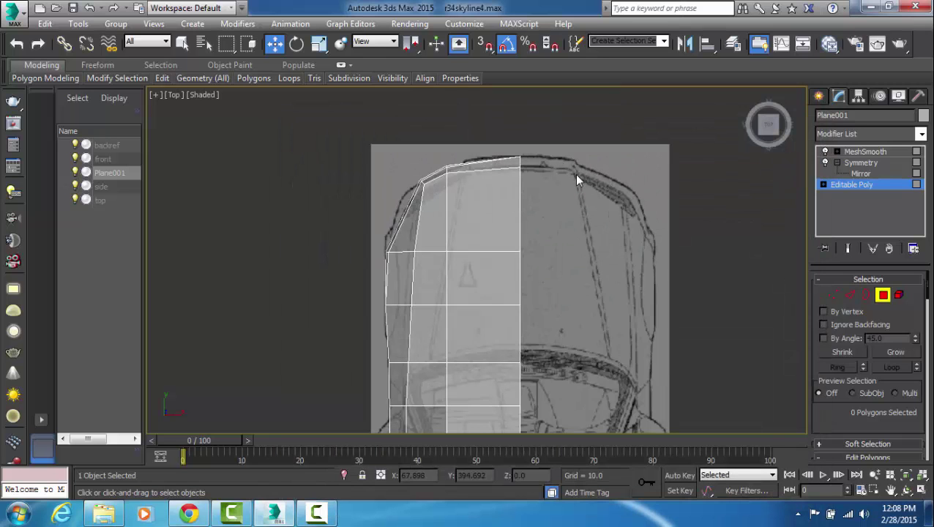
- In vertex mode, move the centre-line vertex at the hood's rear edge about 15 units forward to the blueprint's windscreen line
middle_drag(505, 203, 622, 142)
scroll(559, 185, up, 2)
middle_drag(651, 200, 635, 237)
scroll(635, 213, up, 2)
middle_drag(596, 324, 642, 190)
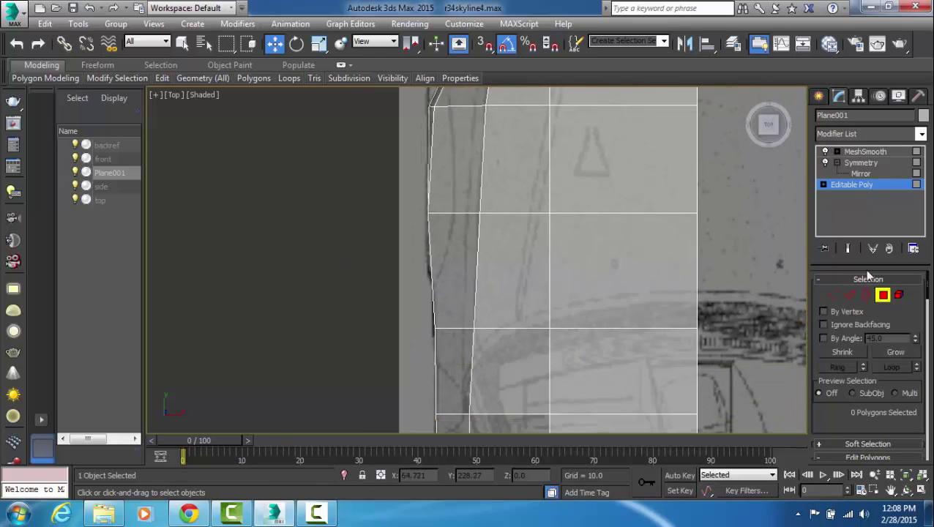
click(833, 295)
middle_drag(787, 277, 670, 271)
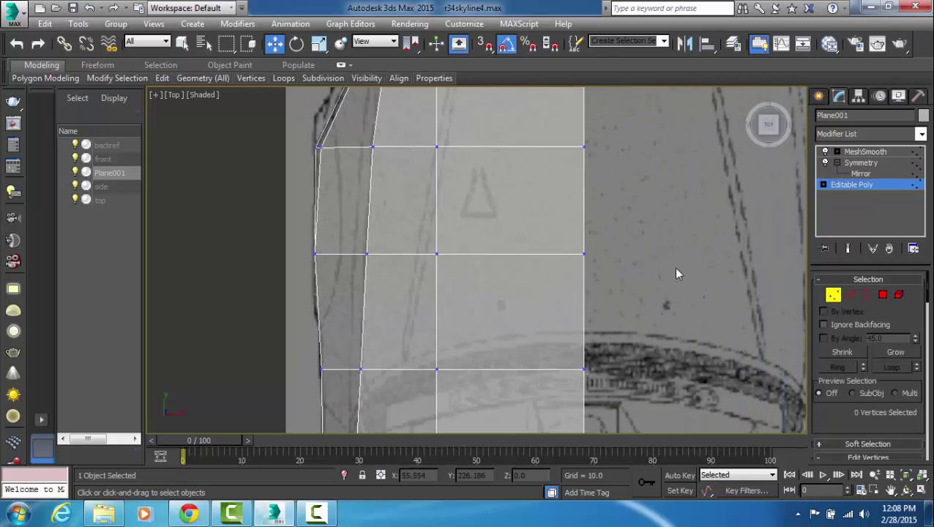
click(583, 368)
drag(586, 340, 587, 316)
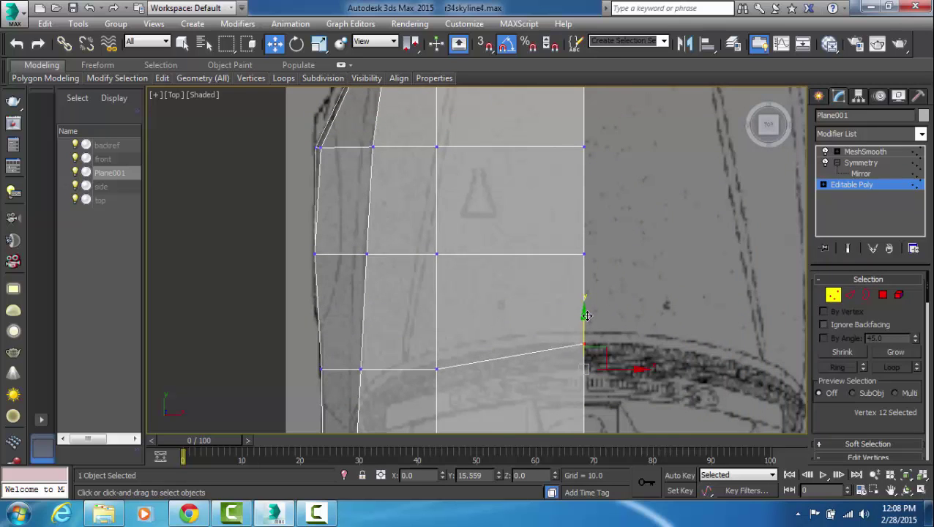
click(587, 326)
- Move the middle vertex of the hood's rear edge forward and the outer corner vertex about 22 units back along the windscreen curve
middle_drag(555, 327, 568, 324)
click(449, 366)
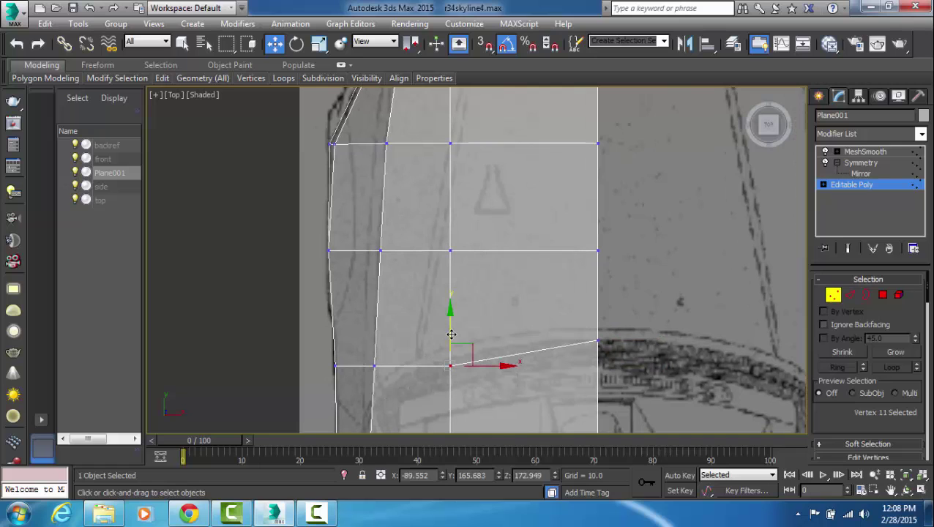
drag(451, 335, 454, 327)
click(415, 343)
middle_drag(428, 363, 480, 295)
click(451, 308)
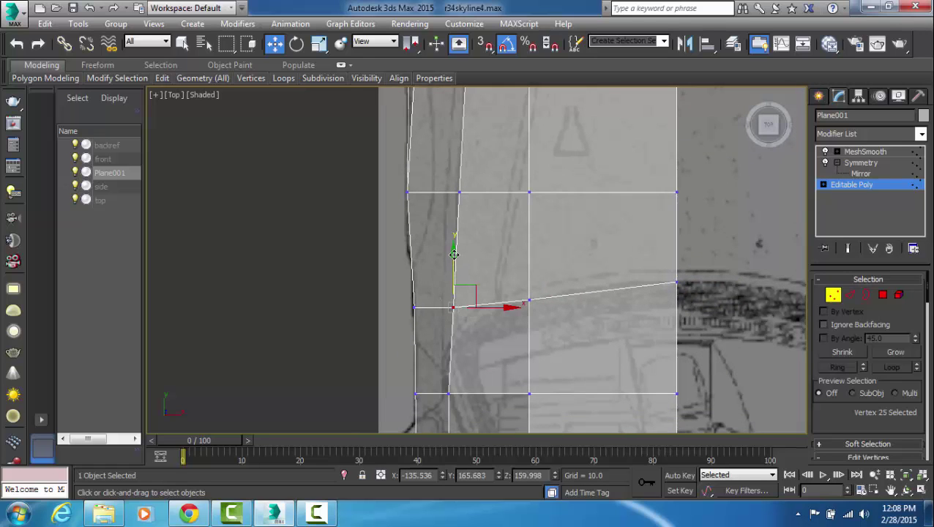
drag(454, 255, 538, 291)
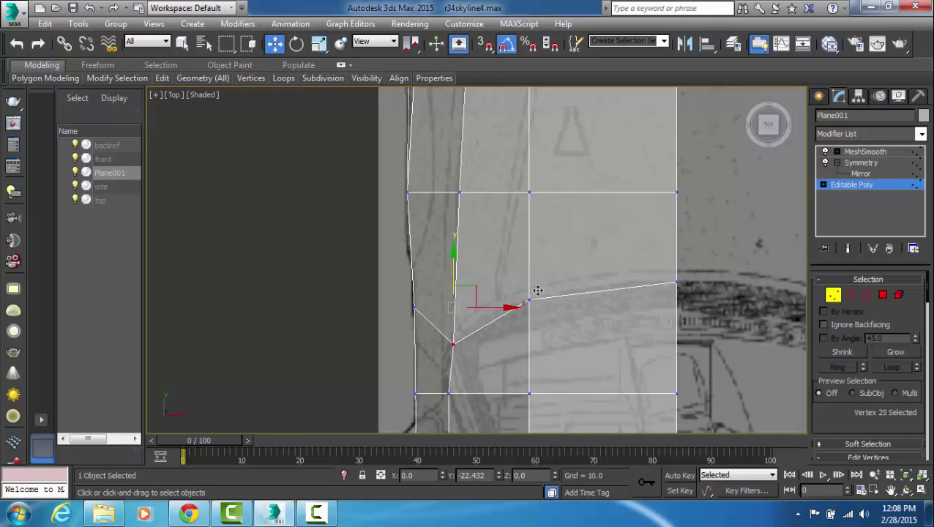
click(510, 361)
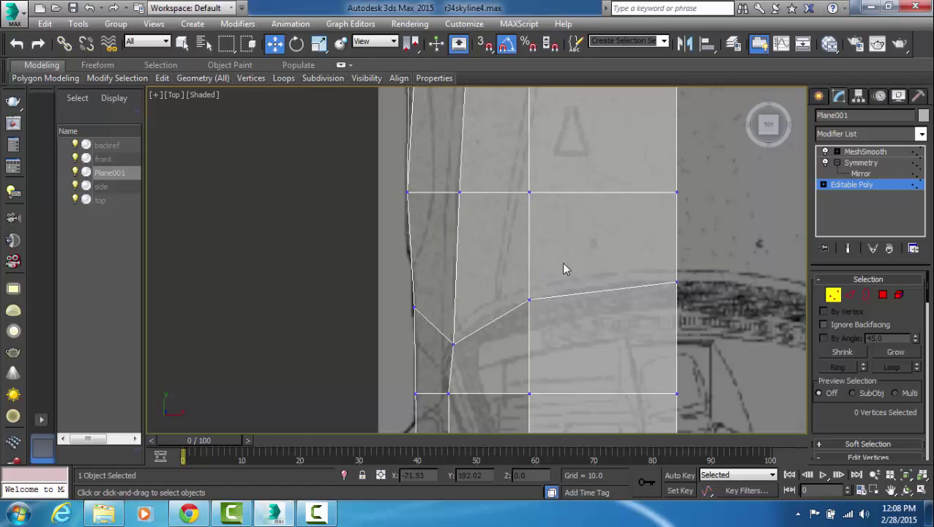
- Adjust the hood-side vertex one row ahead of the windscreen corner sideways to follow the hood edge in the top blueprint
middle_drag(489, 223, 507, 258)
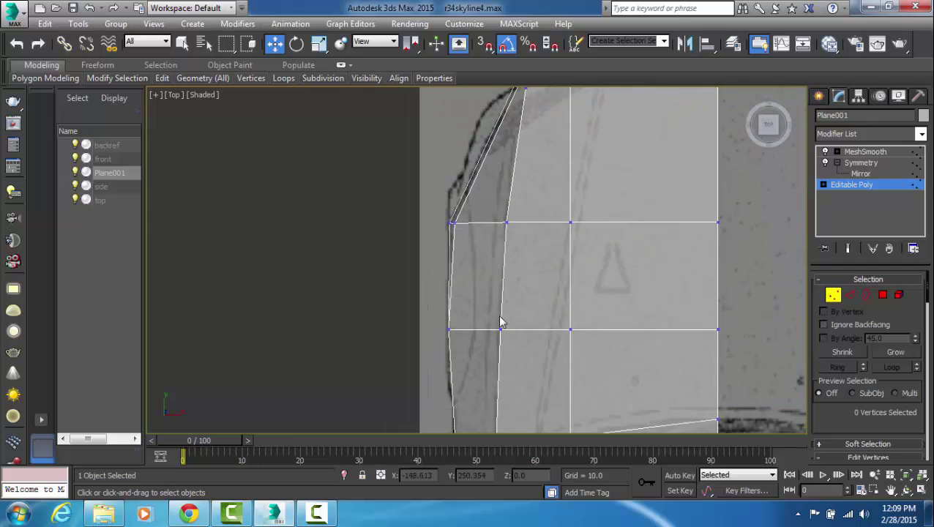
middle_drag(501, 322, 539, 314)
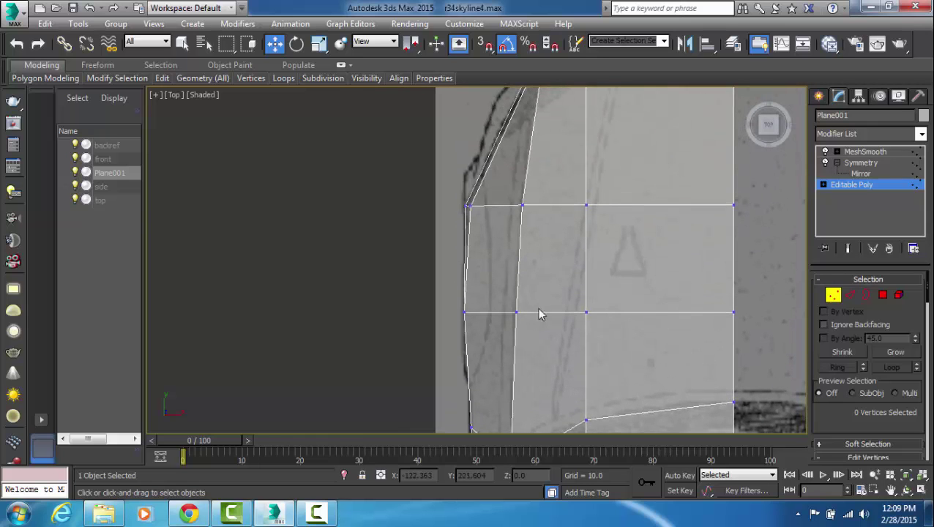
click(517, 312)
drag(547, 313, 520, 323)
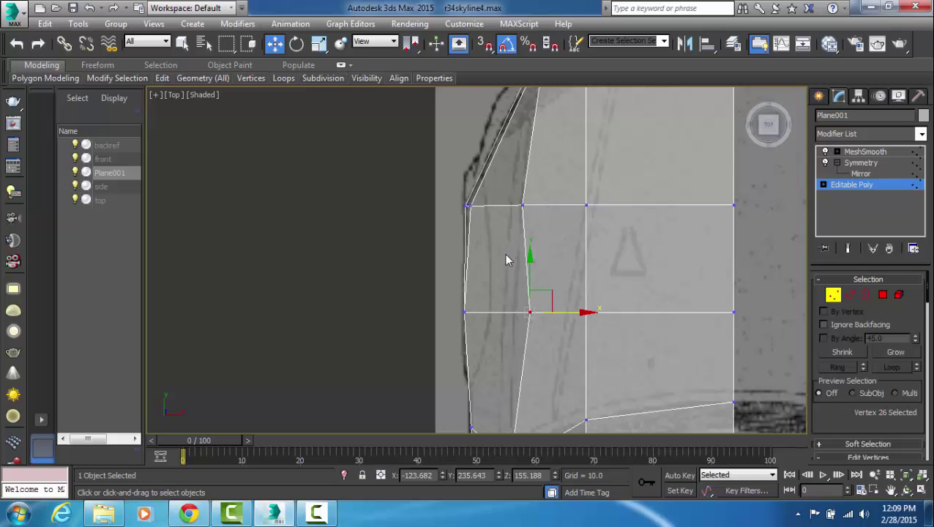
click(585, 310)
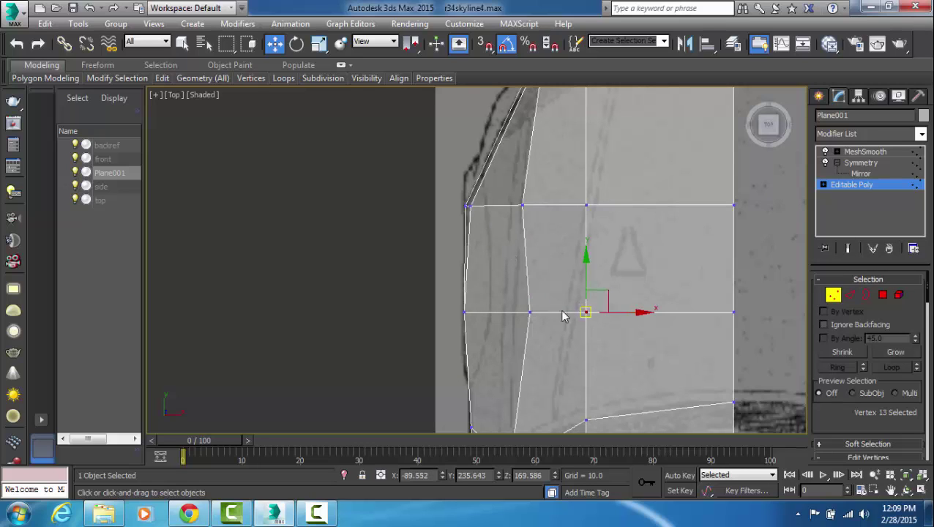
key(ctrl+z)
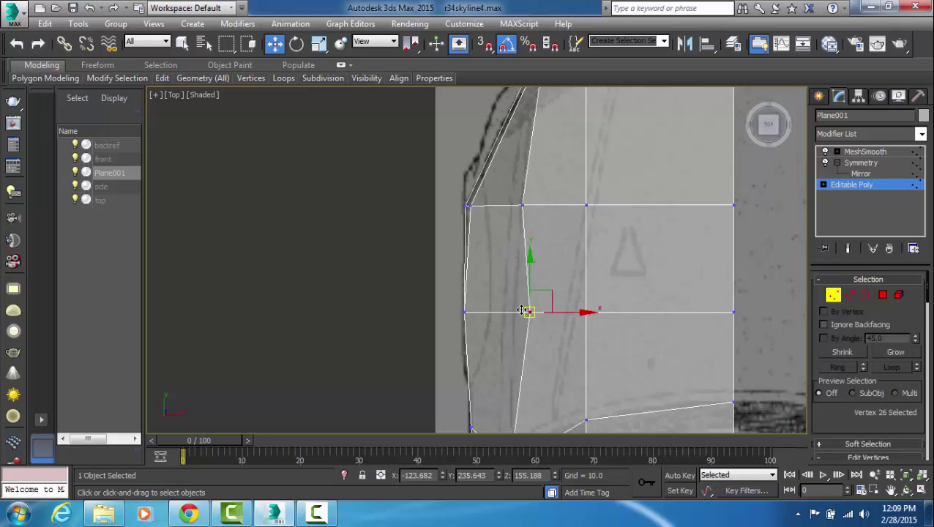
drag(560, 313, 544, 312)
click(563, 261)
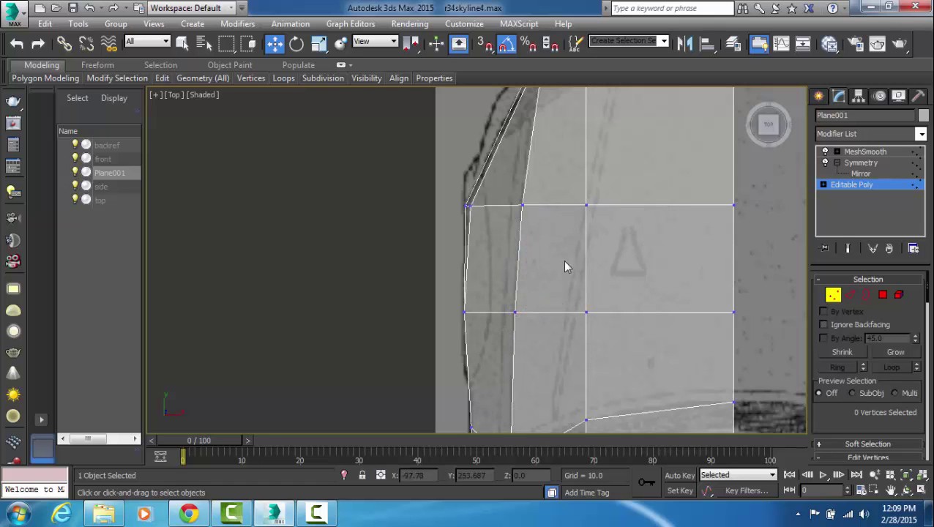
- Fine-tune the sideways position of the next hood-side vertex towards the car's nose against the top blueprint
middle_drag(572, 177, 564, 265)
click(515, 294)
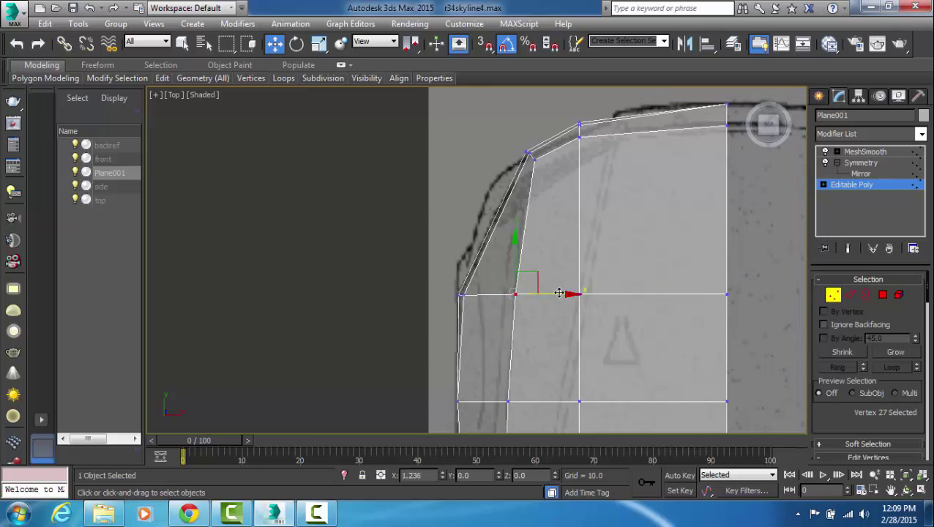
drag(556, 294, 556, 294)
click(549, 319)
- Examine the hood vertices against the blueprint's hood and windscreen lines in the top and perspective views
middle_drag(560, 234, 535, 267)
middle_drag(601, 421, 598, 284)
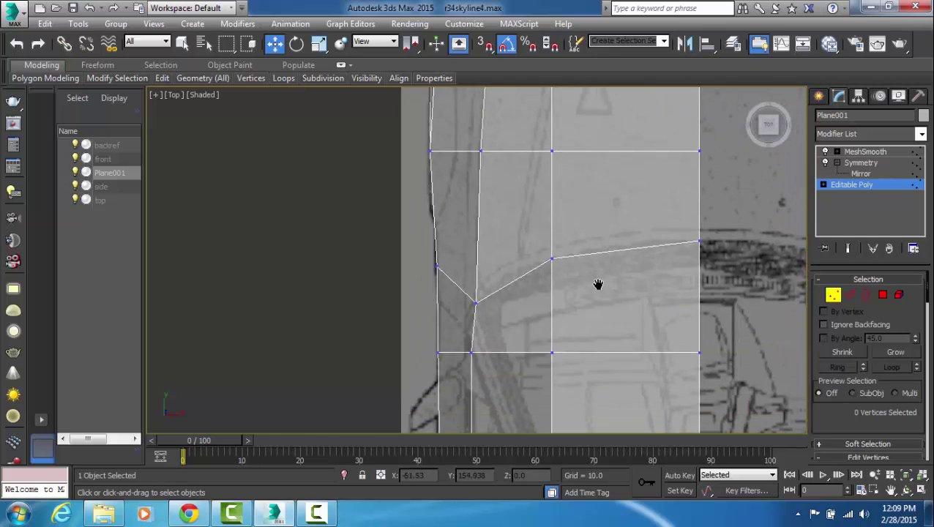
middle_drag(575, 232, 610, 268)
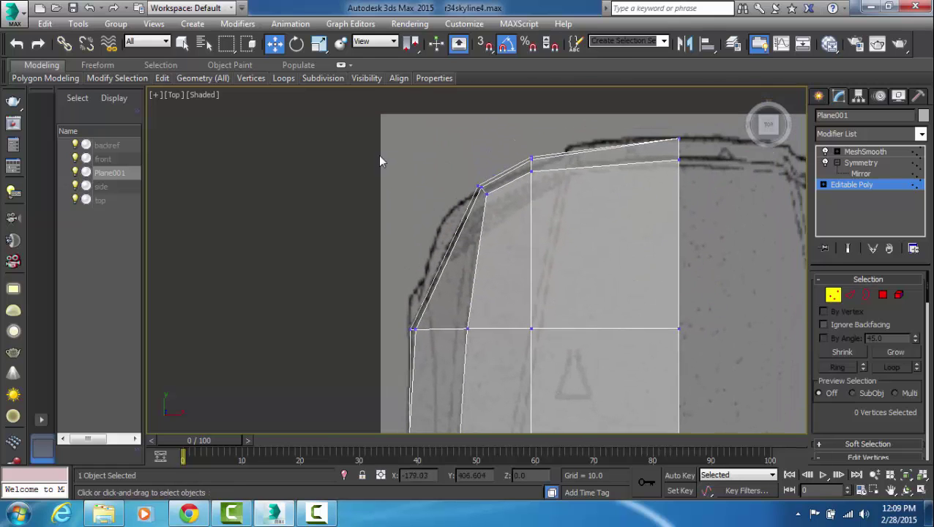
key(alt+w)
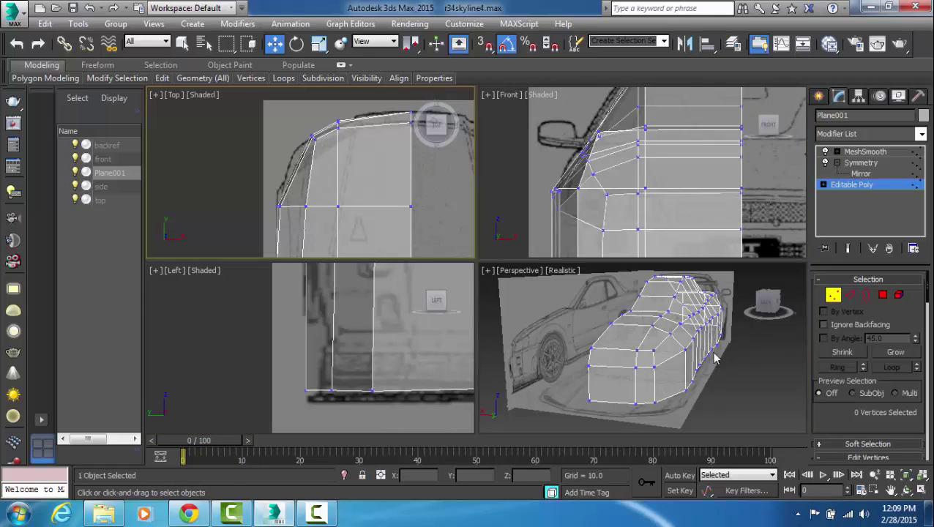
alt+middle_drag(671, 336, 647, 377)
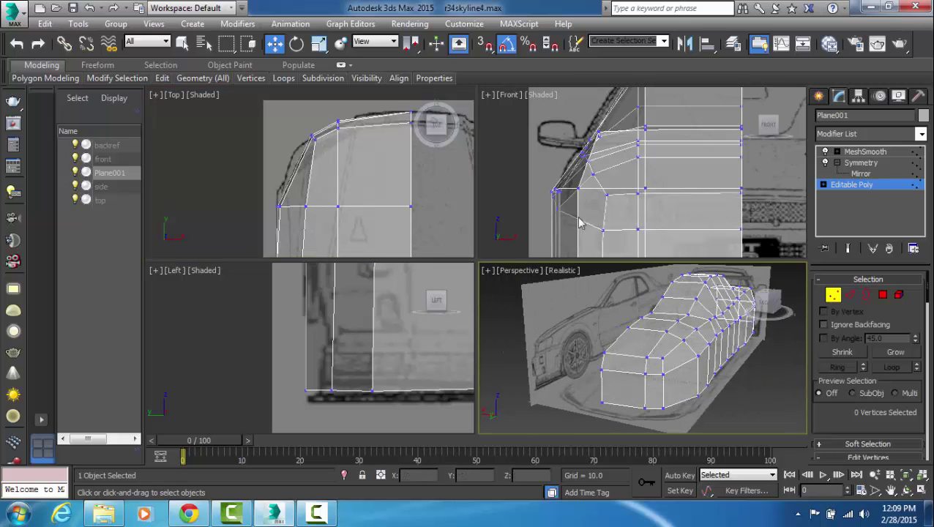
middle_drag(397, 221, 397, 218)
key(alt+w)
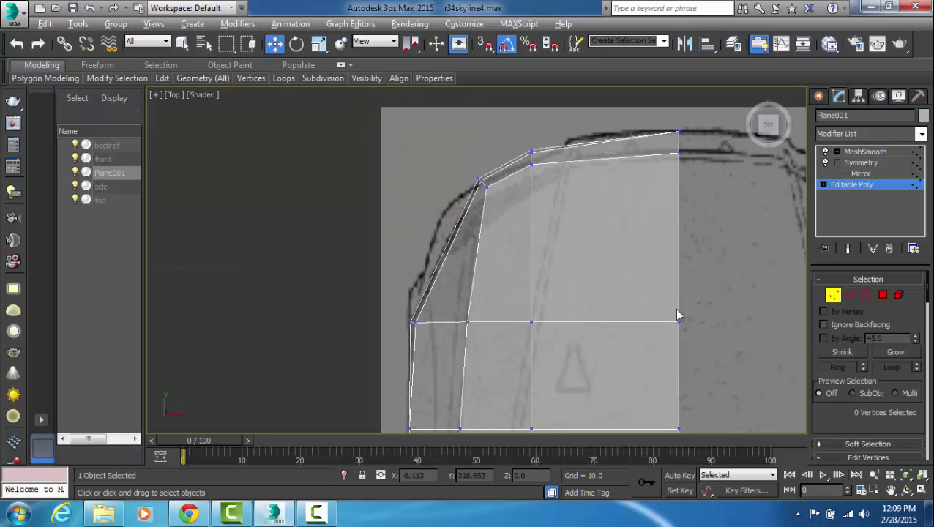
middle_drag(603, 322, 594, 300)
scroll(594, 306, down, 2)
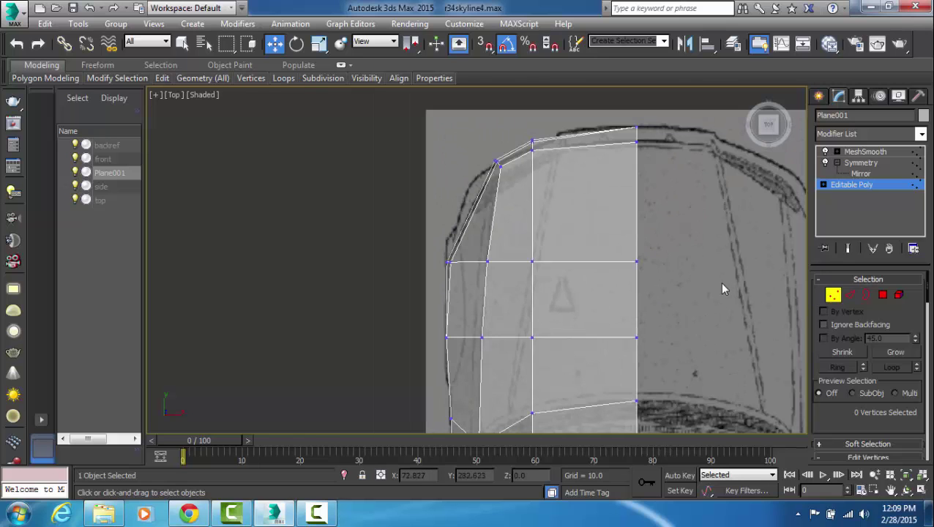
middle_drag(721, 289, 711, 281)
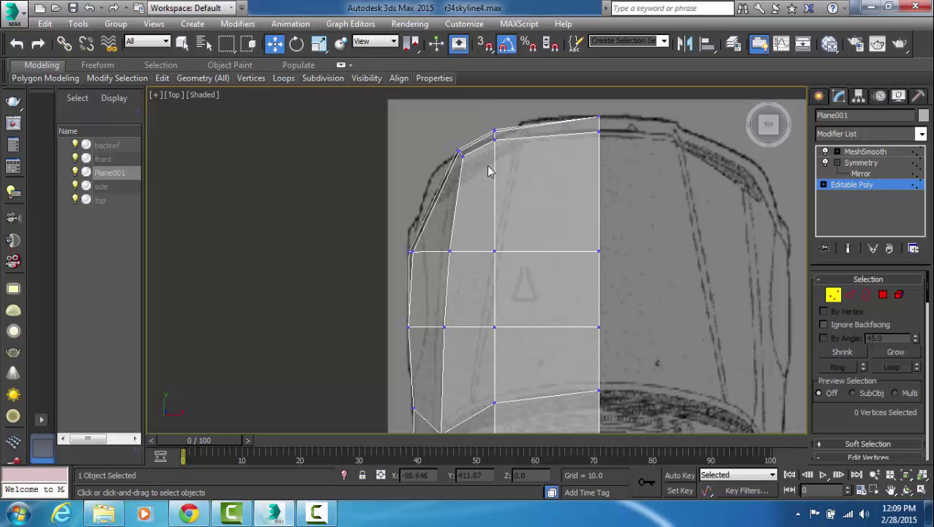
scroll(517, 399, up, 5)
middle_drag(513, 350, 517, 364)
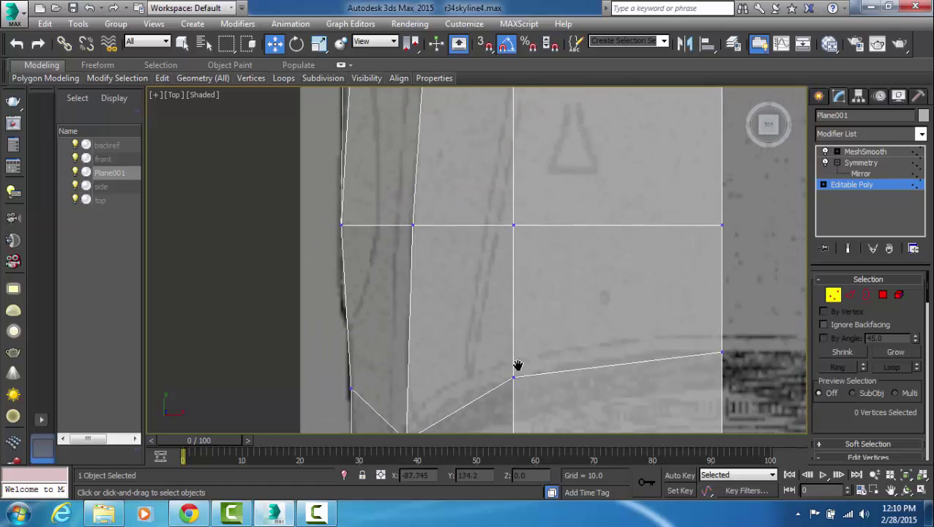
- Move the corner vertex and its inner neighbour on the hood's front edge about 24 units back in the top view
scroll(519, 374, down, 2)
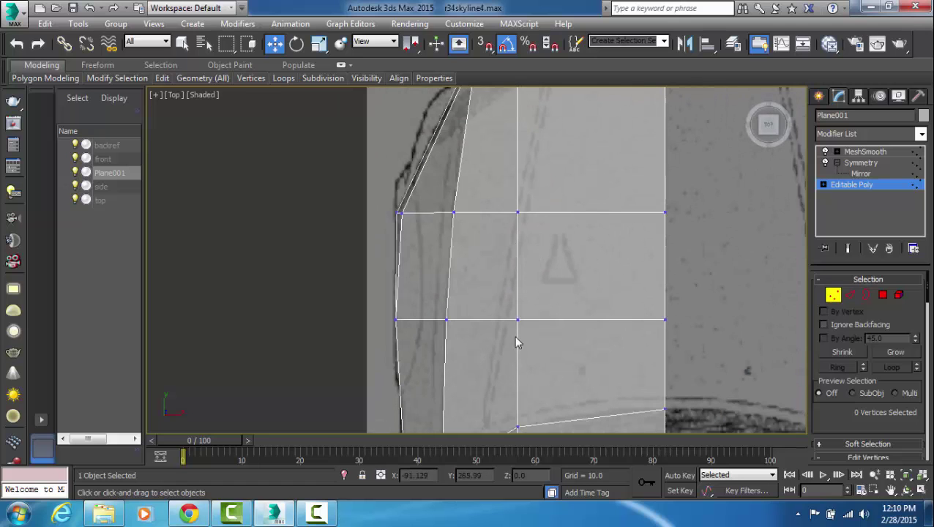
middle_drag(503, 361, 560, 357)
scroll(560, 357, down, 2)
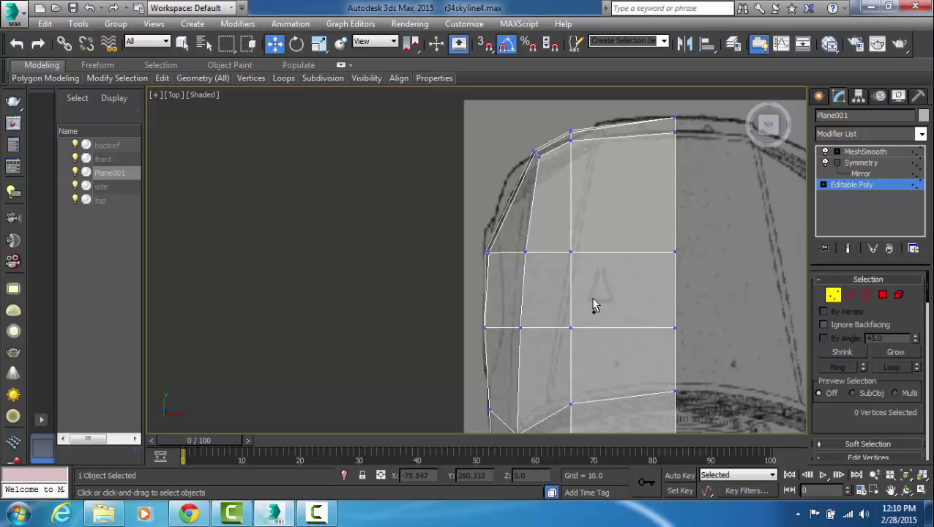
scroll(594, 295, up, 3)
middle_drag(594, 295, 608, 332)
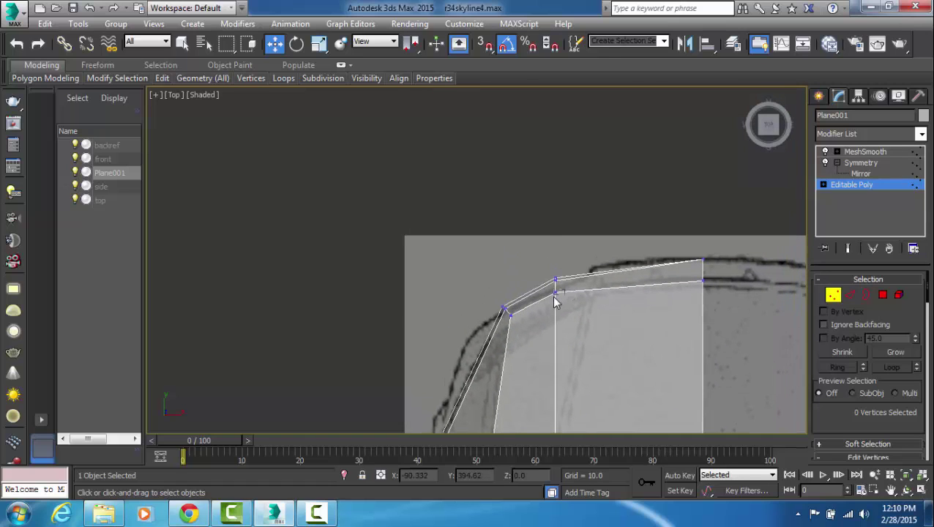
click(555, 291)
ctrl+click(511, 316)
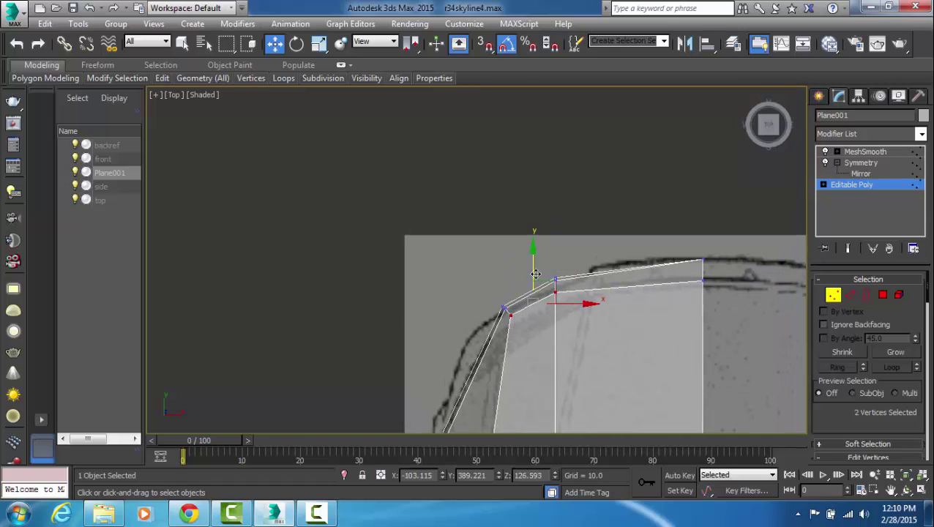
drag(532, 274, 544, 314)
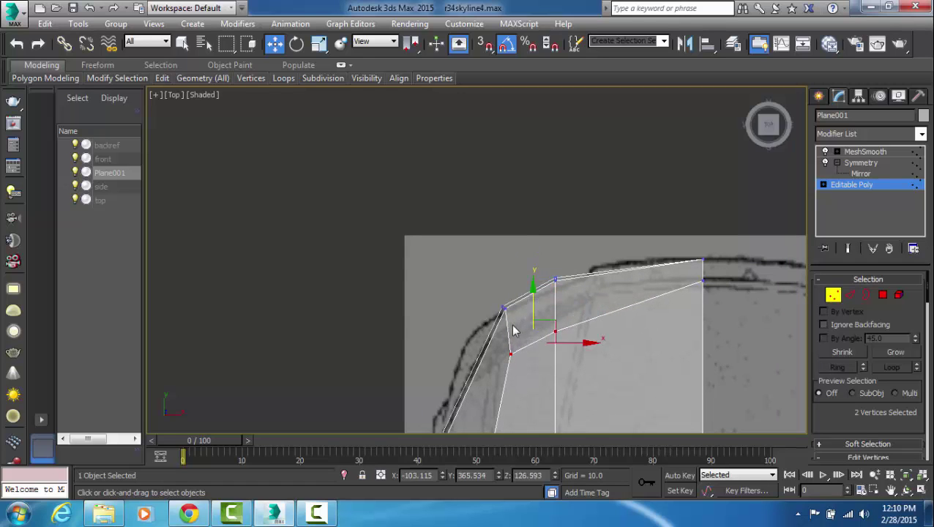
click(516, 329)
- Move the outer front corner vertex of the hood about 7 units outward and 6 units back against the top blueprint
middle_drag(547, 344, 559, 292)
click(534, 285)
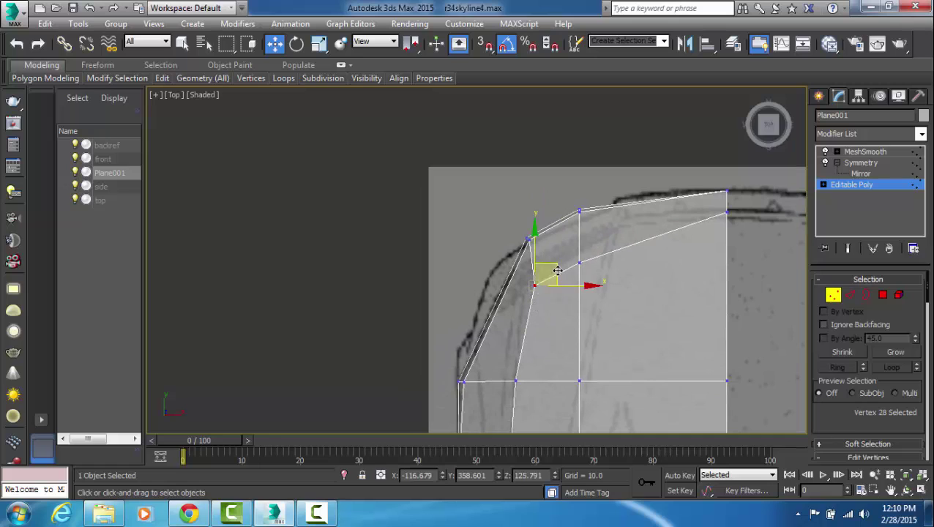
drag(556, 272, 548, 282)
click(639, 252)
middle_drag(639, 252, 622, 264)
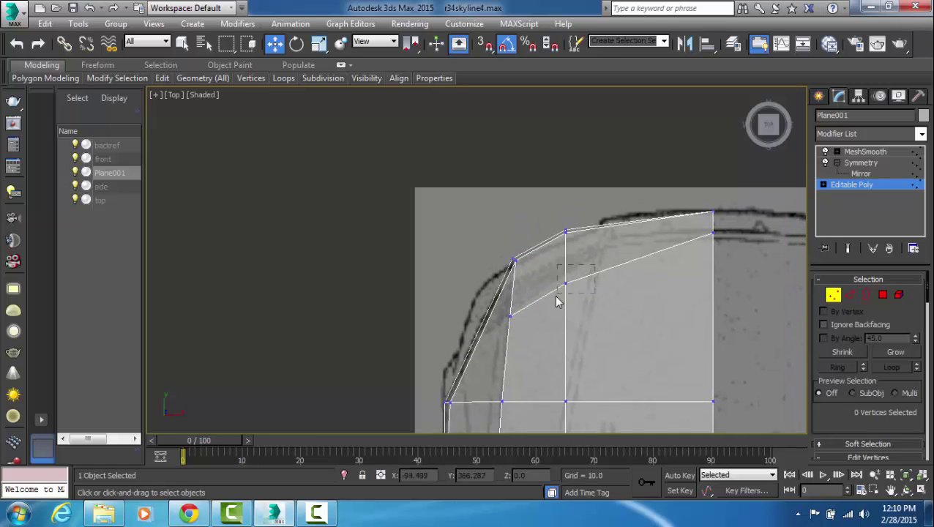
- Nudge the front edge's middle vertex forward and its centreline vertex back towards the hood line in the top blueprint
click(565, 283)
drag(566, 260, 567, 253)
click(644, 299)
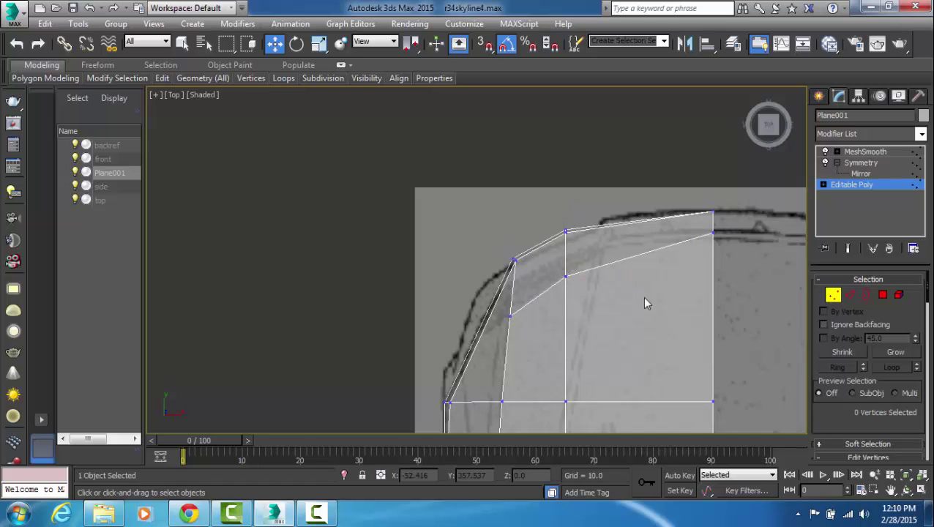
middle_drag(666, 282, 584, 351)
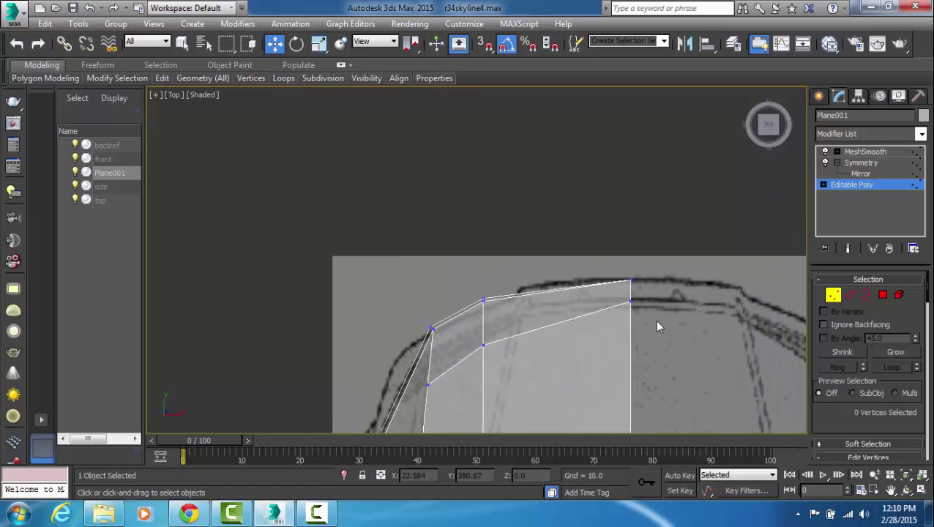
click(629, 301)
drag(634, 260, 647, 276)
click(682, 373)
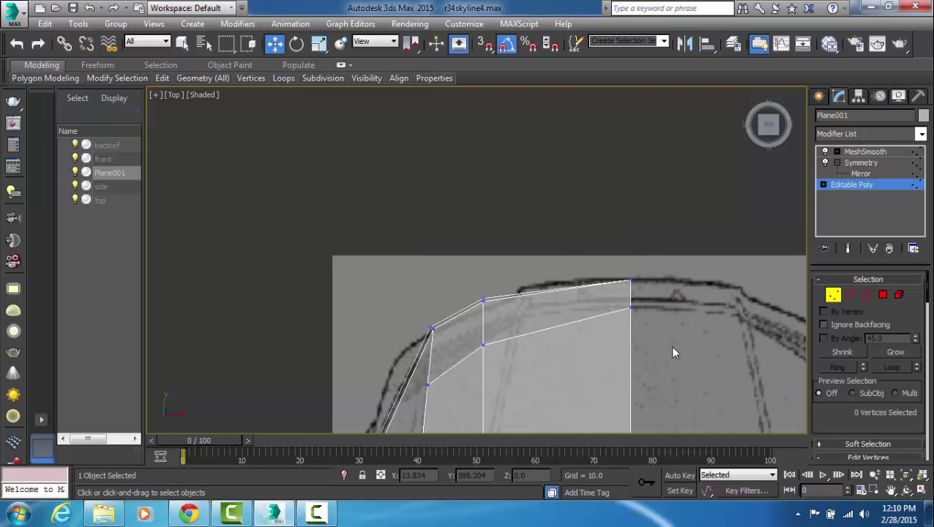
- Examine the hood's centreline vertices from the front edge to the windscreen against the top blueprint
middle_drag(671, 349, 657, 324)
scroll(658, 324, down, 2)
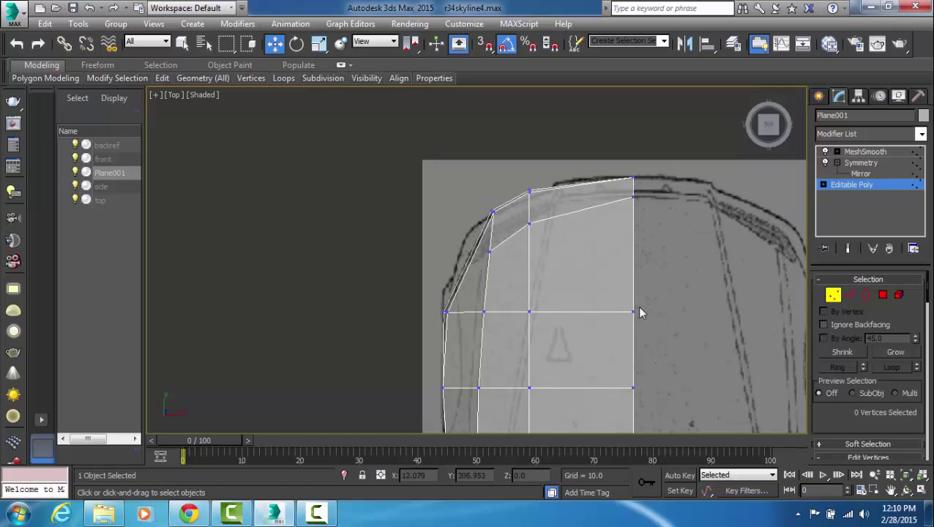
click(634, 312)
drag(613, 399, 613, 399)
middle_drag(685, 410, 678, 376)
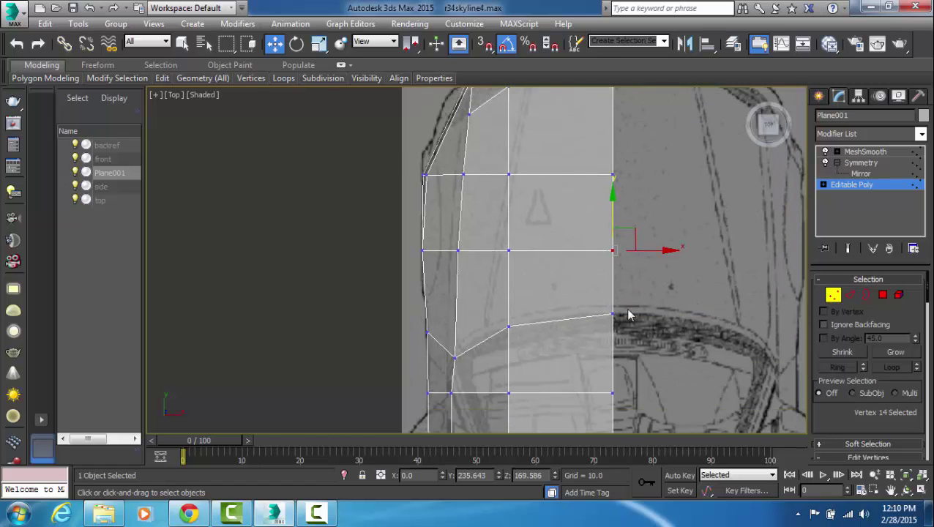
click(612, 317)
middle_drag(648, 319, 660, 378)
click(651, 287)
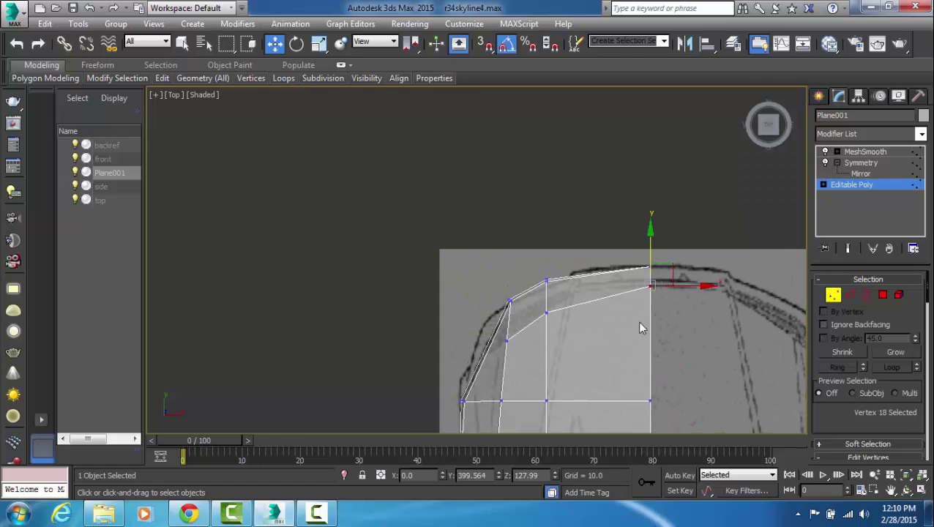
click(707, 387)
middle_drag(649, 412, 640, 364)
scroll(639, 364, down, 2)
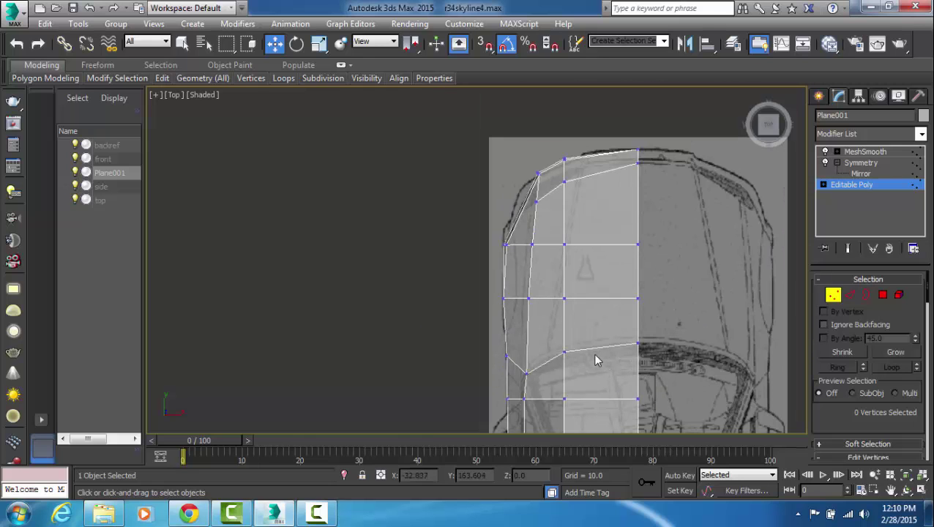
- Raise the centreline vertex at the hood's front edge slightly towards the nose outline in the left view
key(alt+w)
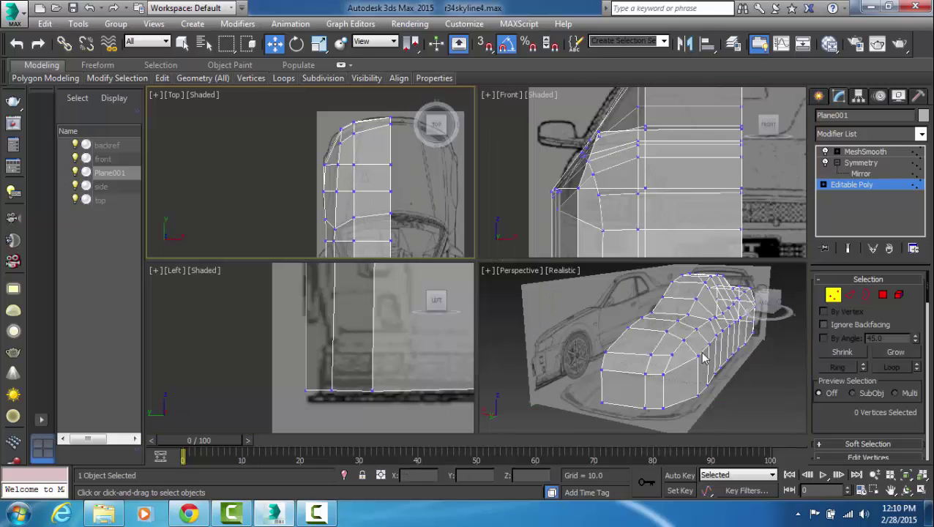
scroll(431, 372, down, 5)
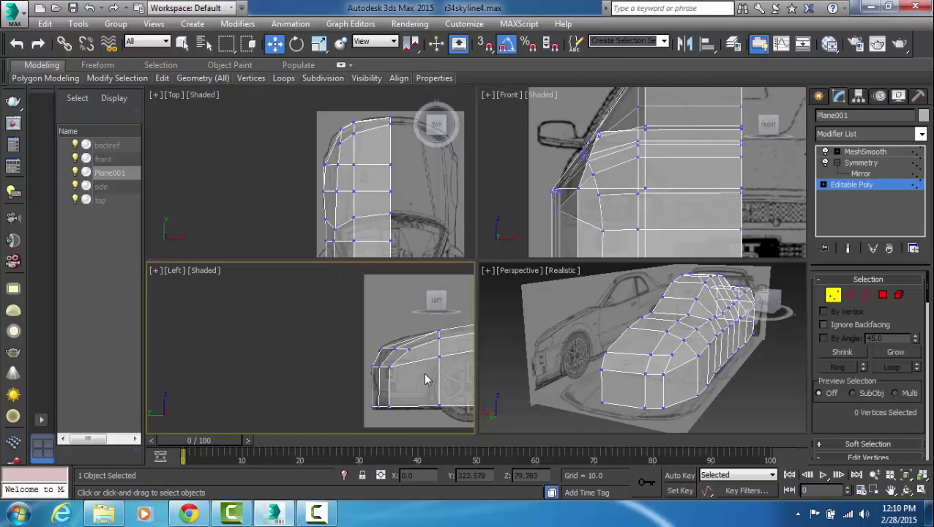
scroll(392, 366, up, 5)
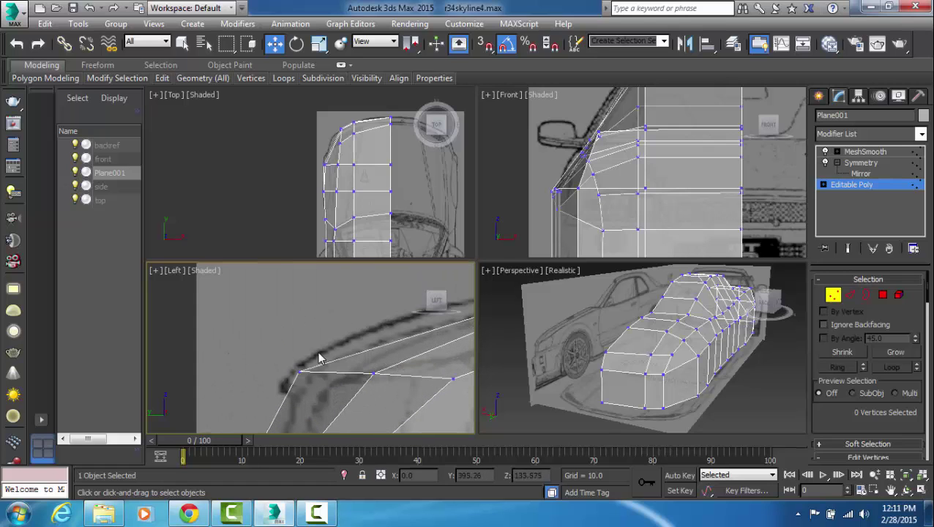
click(299, 372)
drag(321, 345, 313, 341)
click(253, 350)
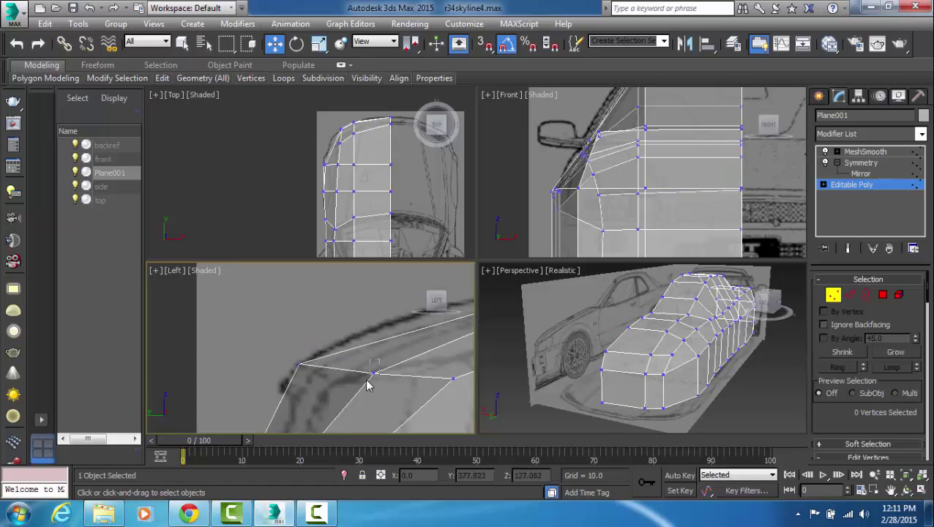
- Lower the middle vertex of the hood's front edge slightly in the left view
click(371, 371)
mouse_move(374, 331)
mouse_down()
mouse_move(375, 319)
mouse_move(375, 341)
mouse_up()
click(380, 368)
scroll(379, 373, down, 5)
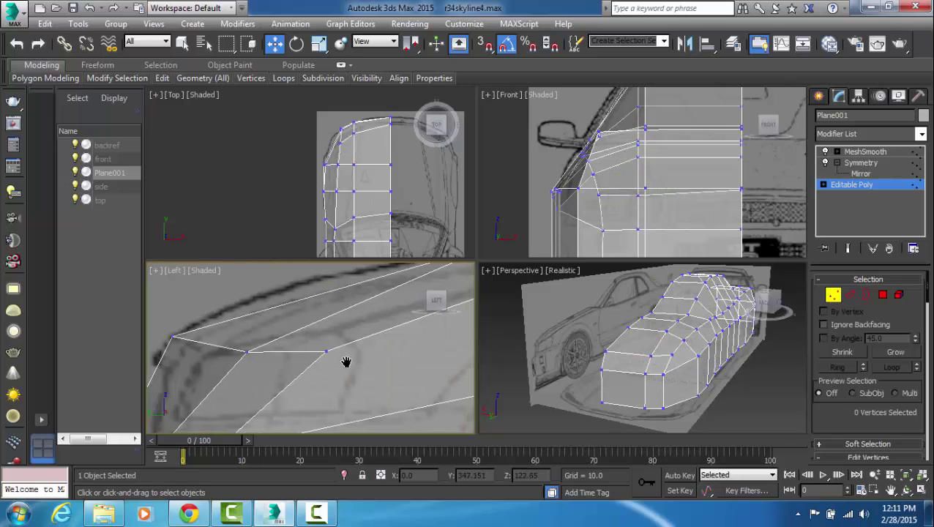
- Raise the outer front corner vertex of the hood about 6 units in the left view
drag(269, 383, 222, 421)
middle_drag(229, 401, 299, 383)
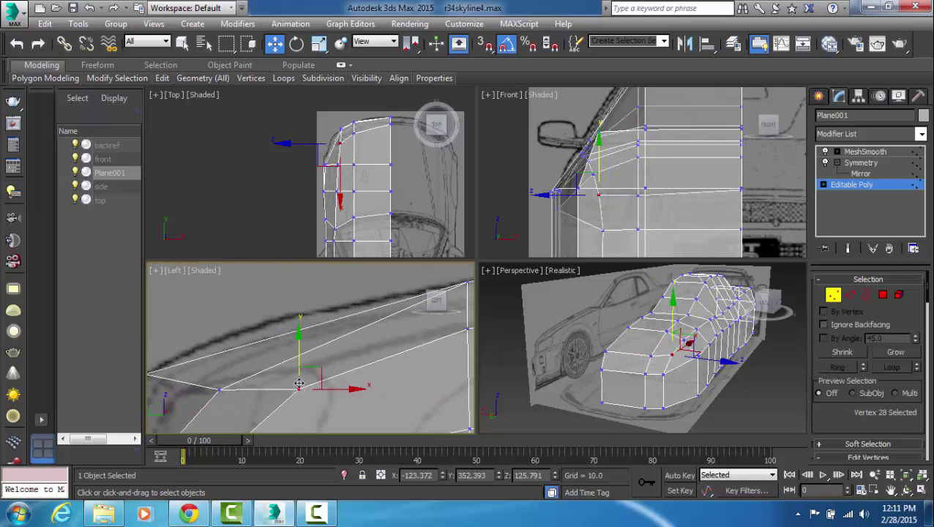
drag(300, 357, 300, 338)
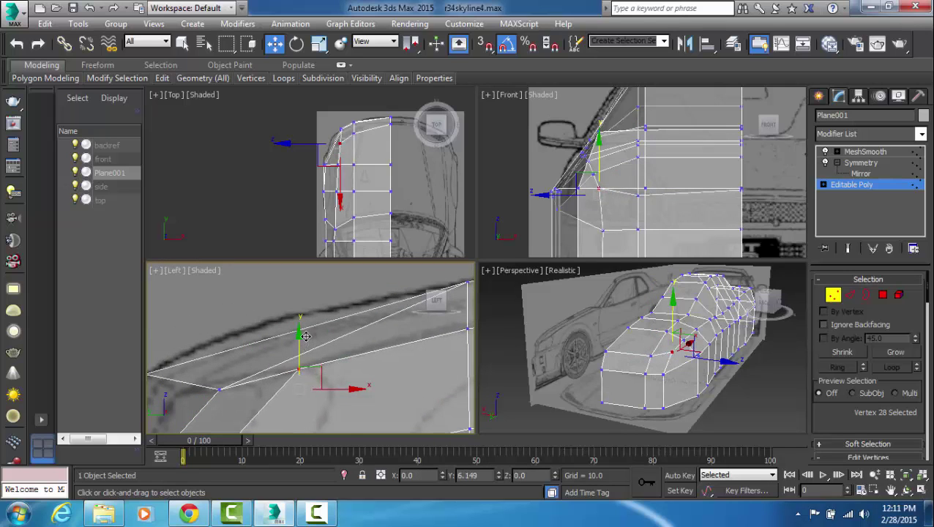
click(390, 381)
middle_drag(390, 380, 355, 382)
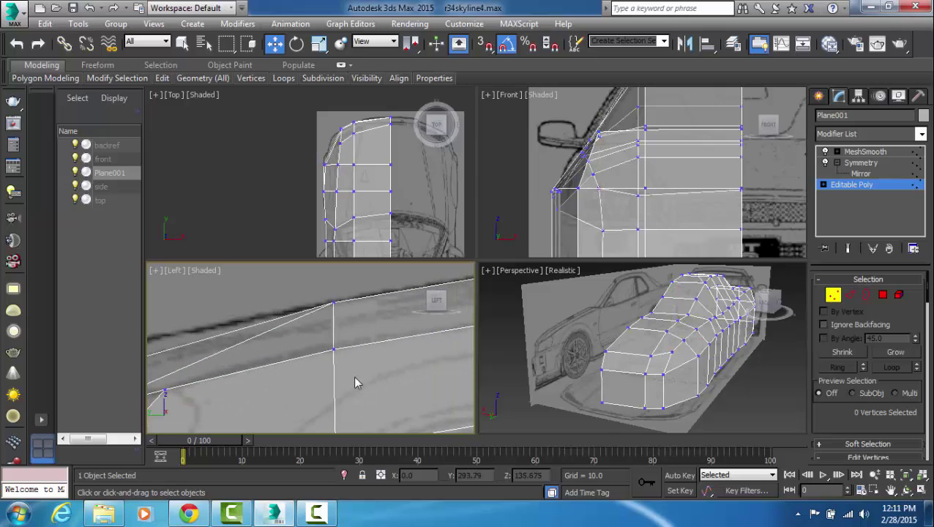
- Lower the two mid-hood vertices of the column between centreline and hood side about 5 units in the left view
click(334, 303)
middle_drag(365, 338, 439, 300)
ctrl+click(353, 192)
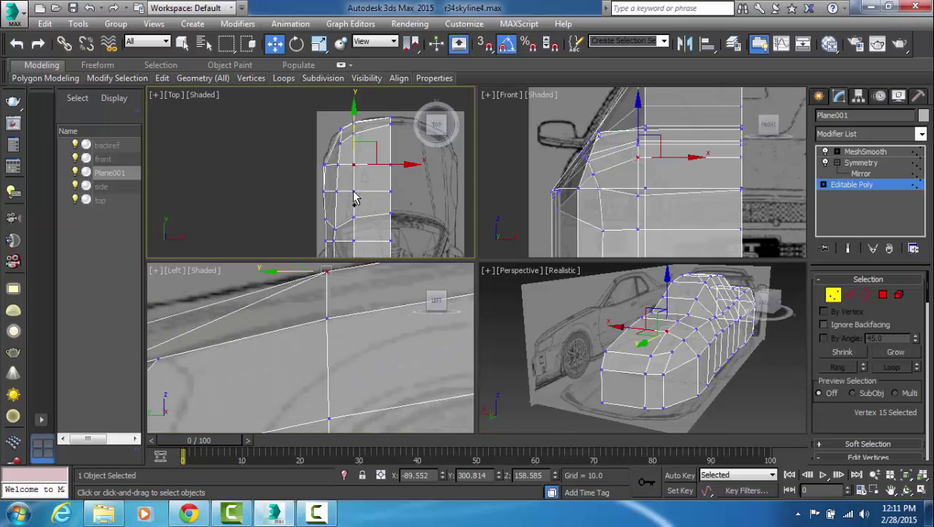
scroll(345, 321, down, 6)
middle_drag(356, 324, 343, 327)
scroll(343, 327, up, 3)
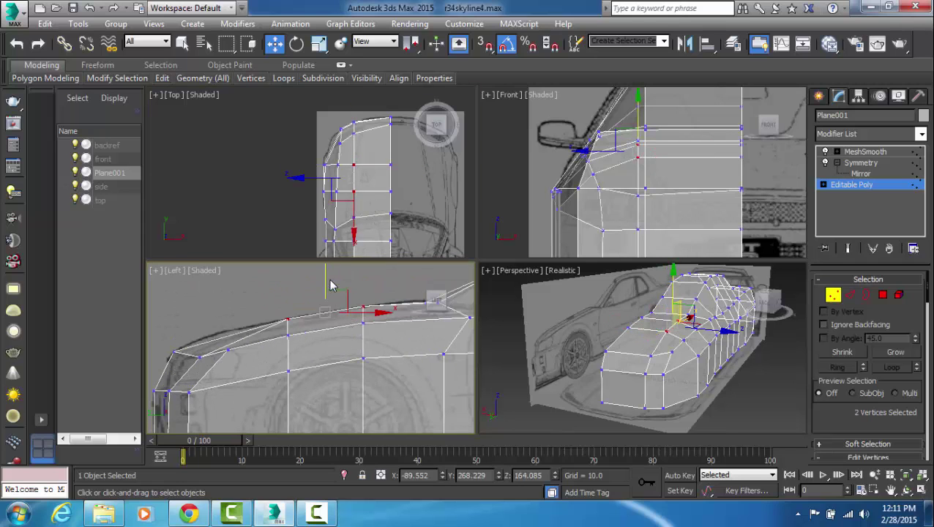
drag(326, 280, 325, 285)
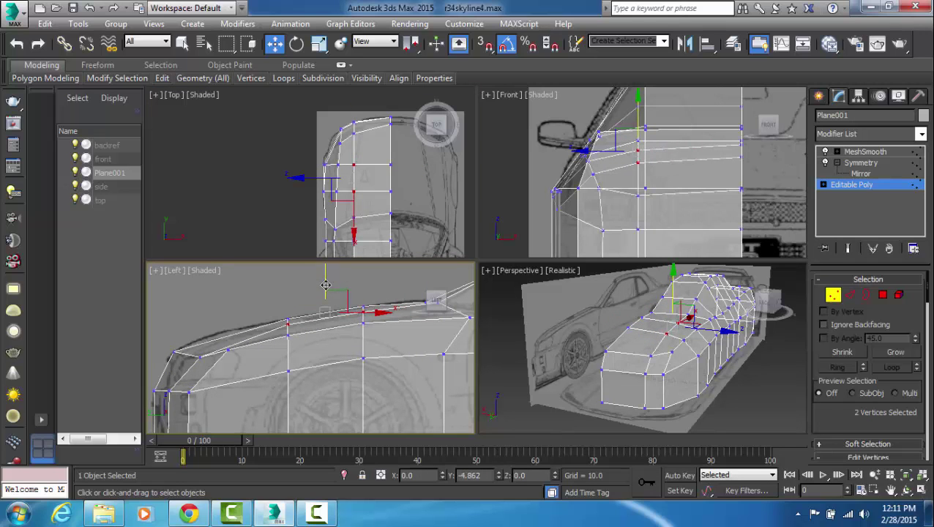
click(277, 330)
- Examine the hood's side profile against the blueprint outline from the nose to the middle rows in the left view
scroll(278, 329, up, 4)
middle_drag(273, 340, 306, 341)
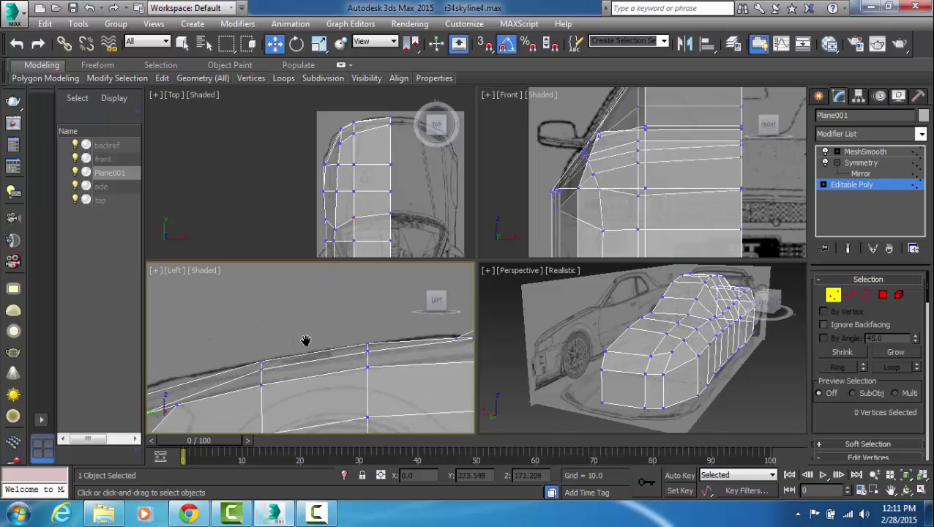
drag(306, 340, 300, 342)
scroll(301, 342, up, 2)
middle_drag(301, 349, 315, 342)
middle_drag(235, 331, 338, 321)
scroll(329, 322, up, 2)
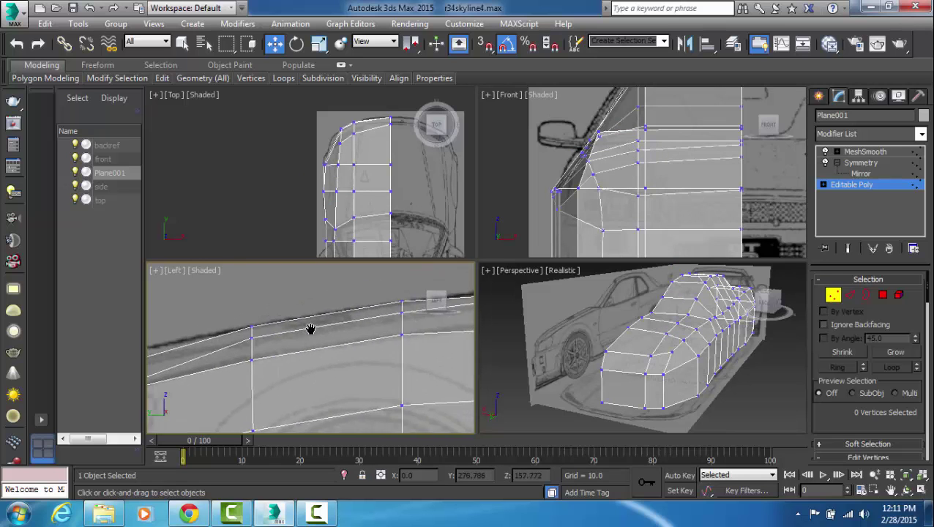
scroll(304, 336, down, 2)
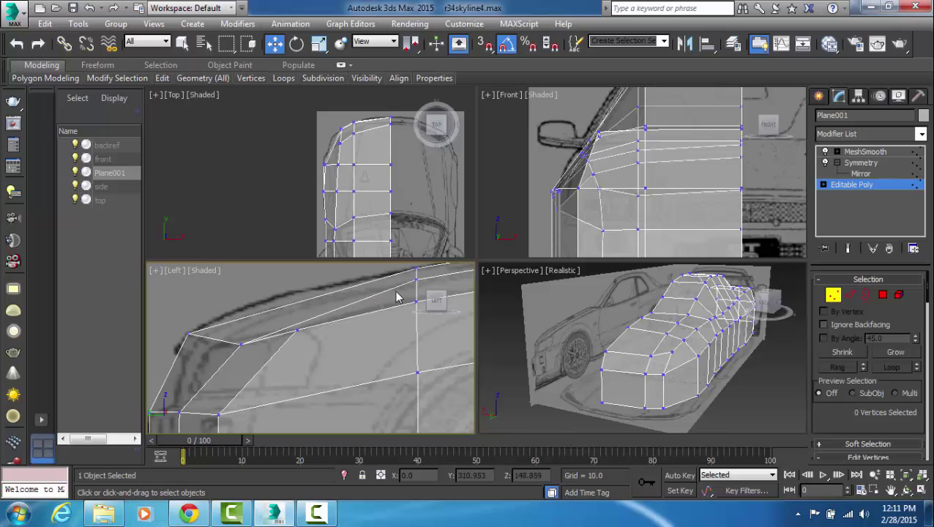
middle_drag(308, 338, 278, 346)
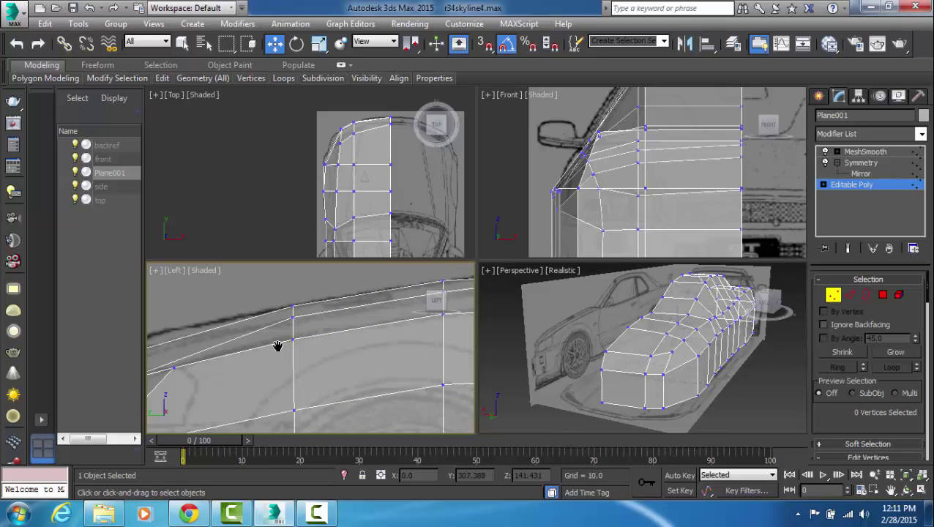
- Select the two mid-hood vertices between centreline and hood side and compare them with the blueprint in the left and top views
click(284, 322)
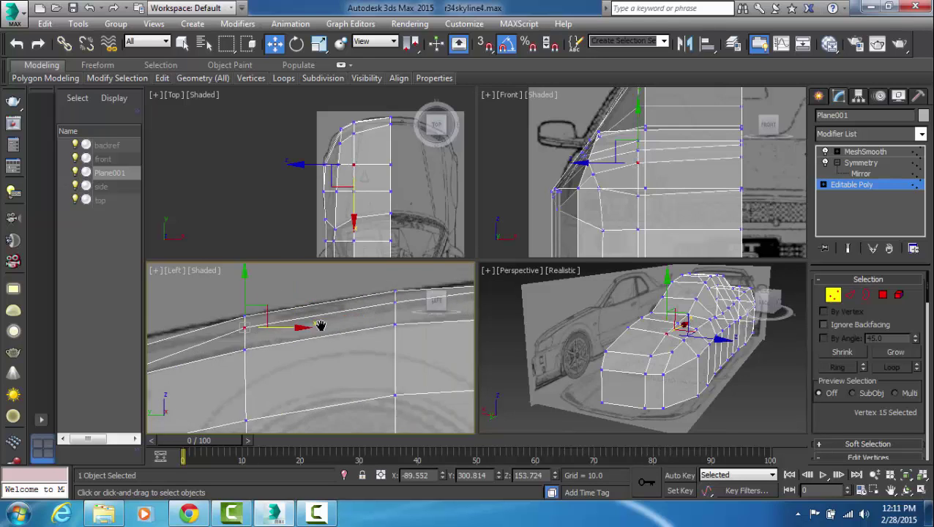
middle_drag(324, 327, 266, 331)
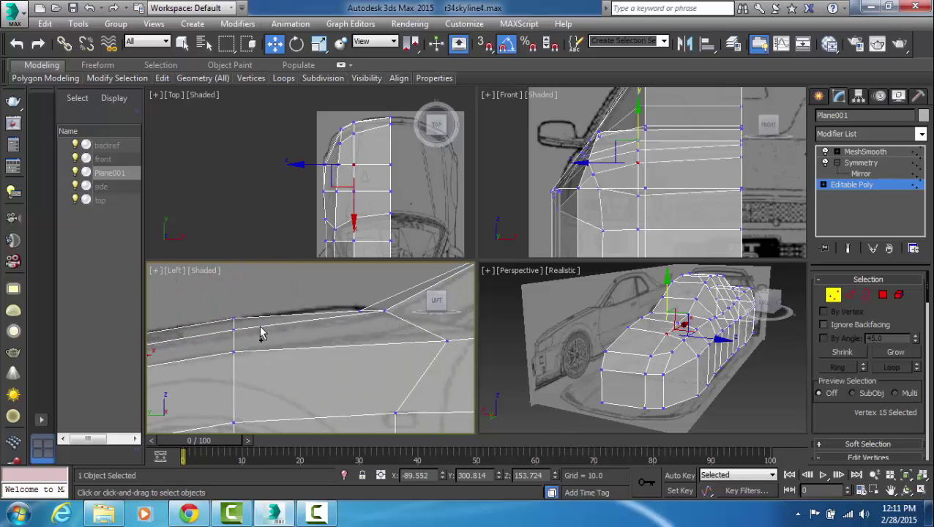
ctrl+click(232, 331)
scroll(395, 197, up, 4)
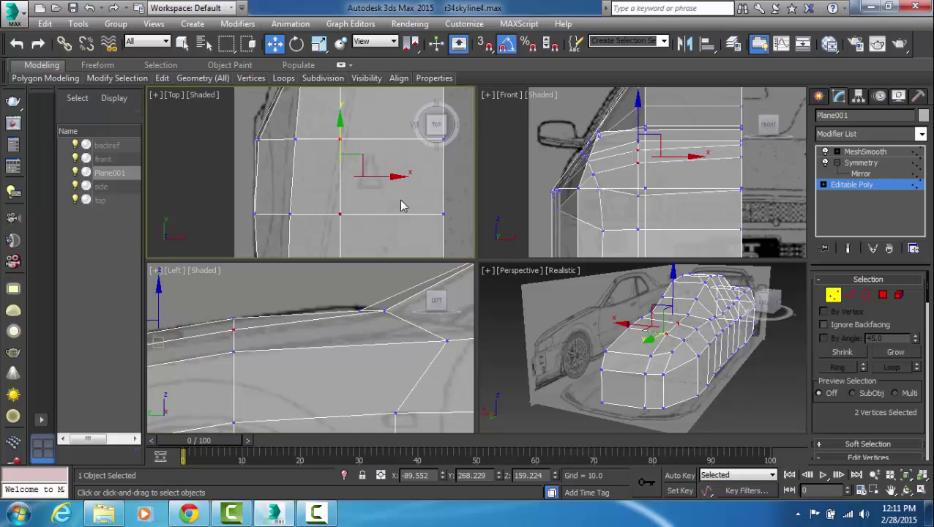
scroll(400, 204, down, 1)
middle_drag(318, 338, 348, 334)
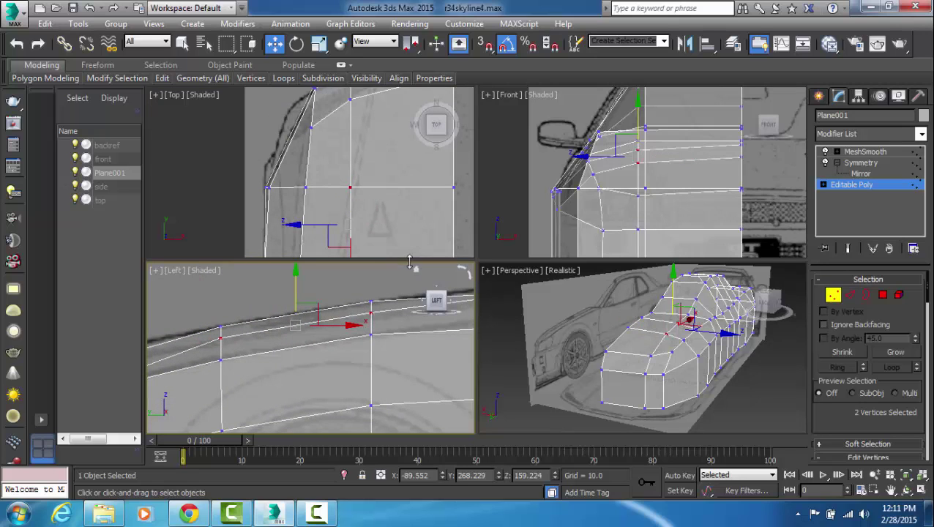
- Raise the rear centreline vertex of the hood about 2 units in the left view
scroll(354, 375, up, 4)
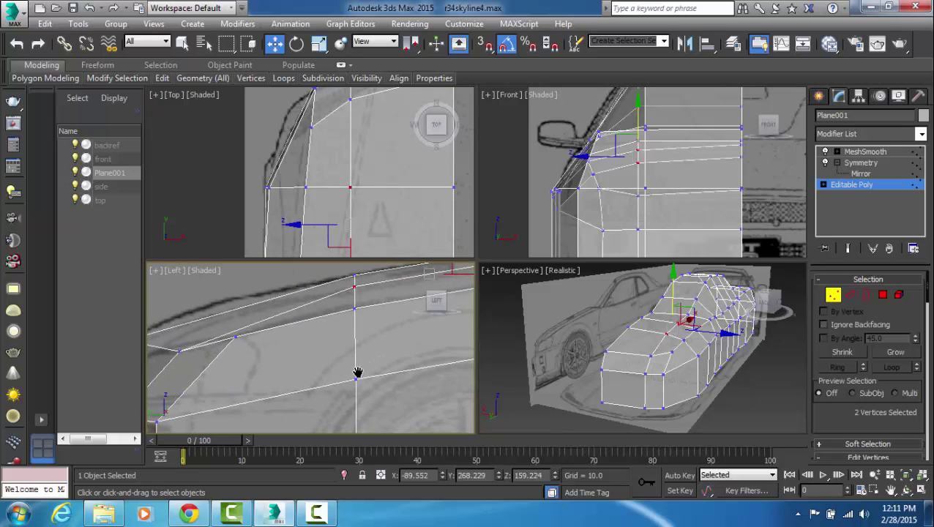
middle_drag(357, 373, 271, 381)
middle_drag(238, 341, 274, 348)
drag(248, 330, 258, 325)
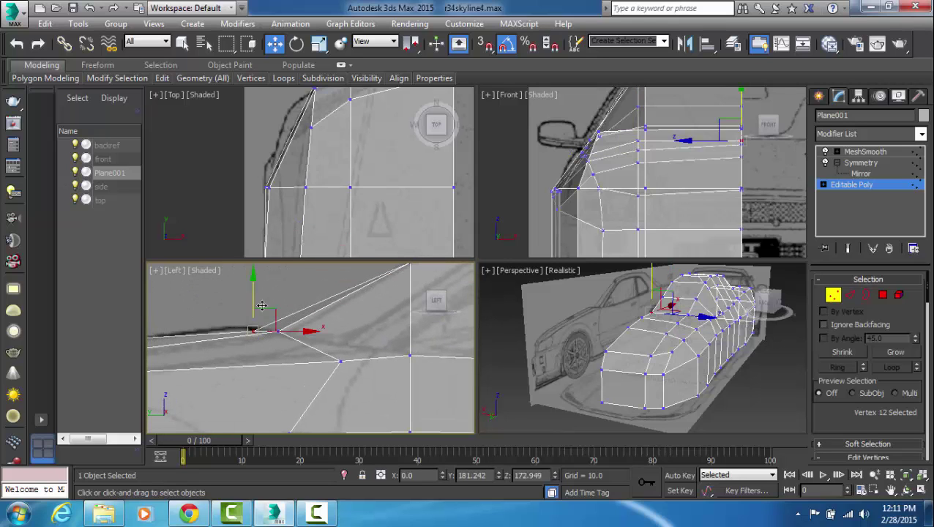
drag(254, 290, 257, 286)
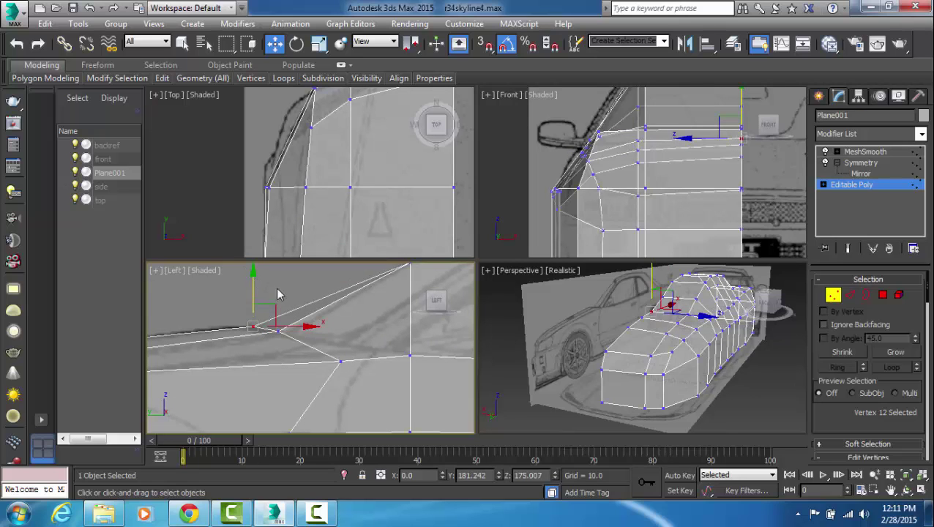
- Move the outer rear corner vertex of the hood about 5 units forward and 6.6 units up in the left view
click(358, 399)
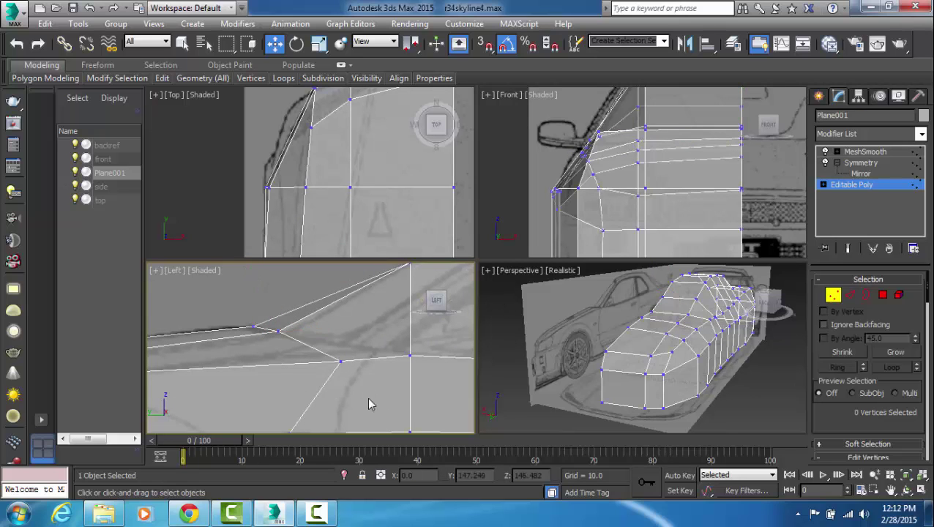
mouse_move(344, 386)
middle_down()
mouse_move(381, 374)
mouse_move(305, 383)
mouse_move(334, 390)
middle_up()
click(340, 372)
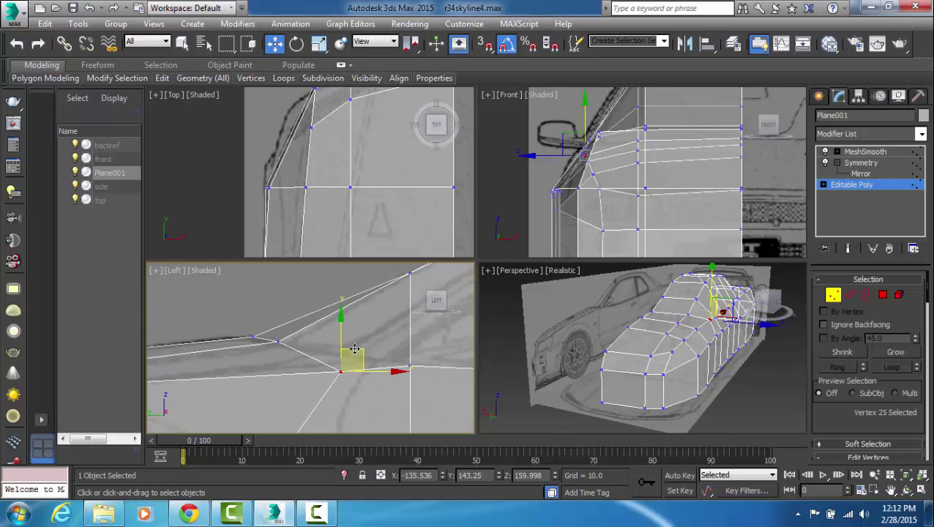
drag(338, 338, 340, 330)
drag(383, 366, 373, 416)
click(311, 381)
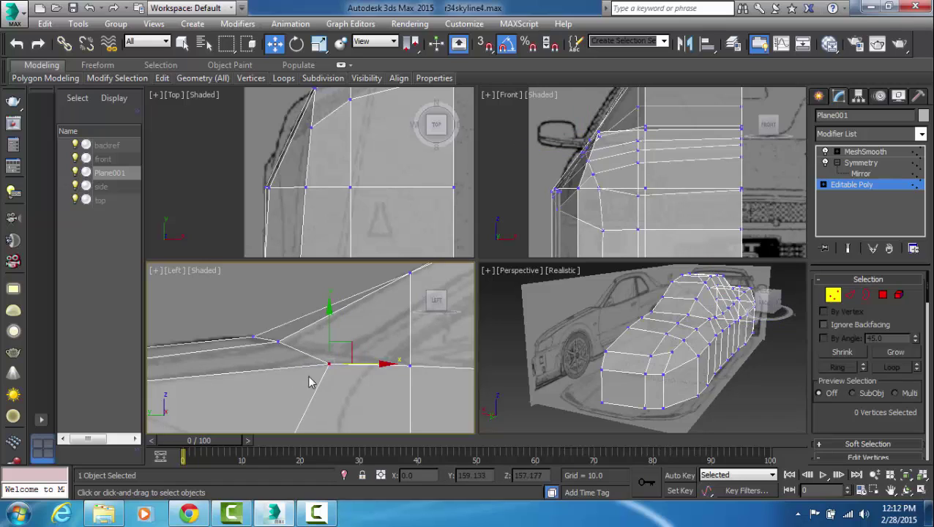
click(329, 364)
mouse_move(331, 334)
mouse_down()
mouse_move(329, 308)
mouse_move(326, 326)
mouse_up()
- Move the outer rear hood corner vertex about 3.6 units inward and 6 units forward to match the top-view blueprint
scroll(688, 172, up, 5)
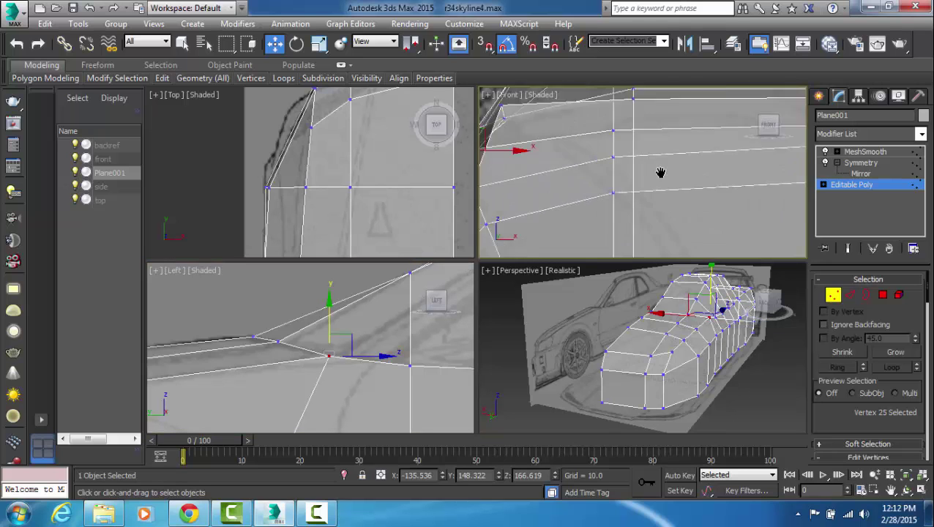
middle_drag(665, 176, 667, 170)
middle_drag(691, 199, 676, 202)
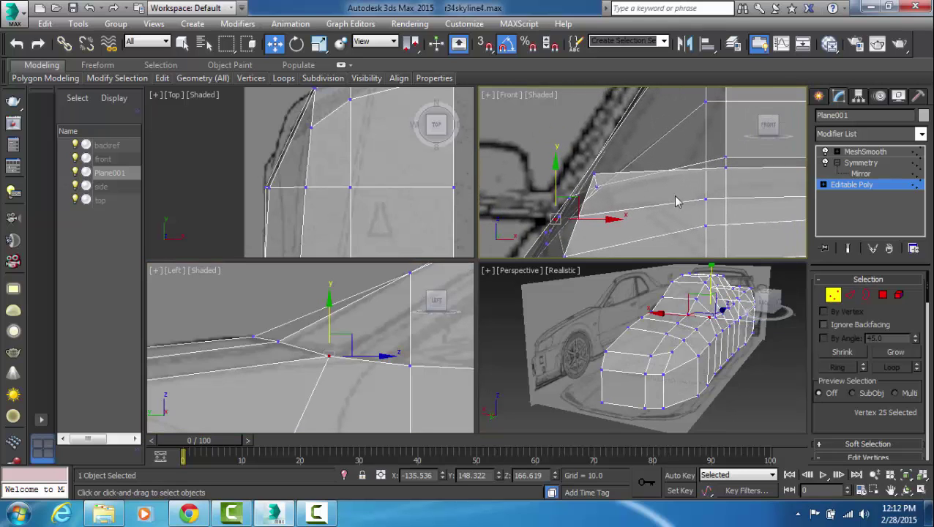
scroll(344, 384, down, 3)
middle_drag(334, 384, 440, 378)
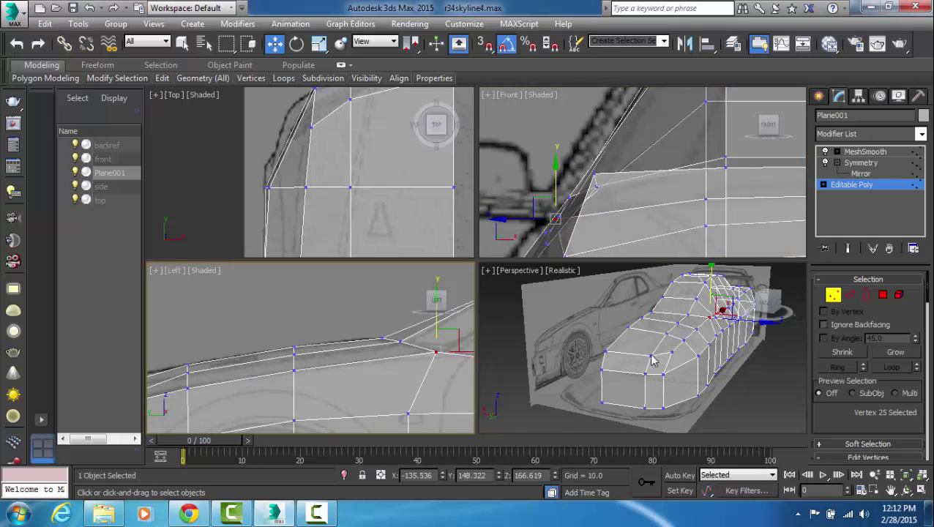
alt+middle_drag(654, 361, 635, 373)
middle_drag(359, 238, 421, 170)
middle_drag(368, 341, 378, 342)
middle_drag(375, 220, 399, 225)
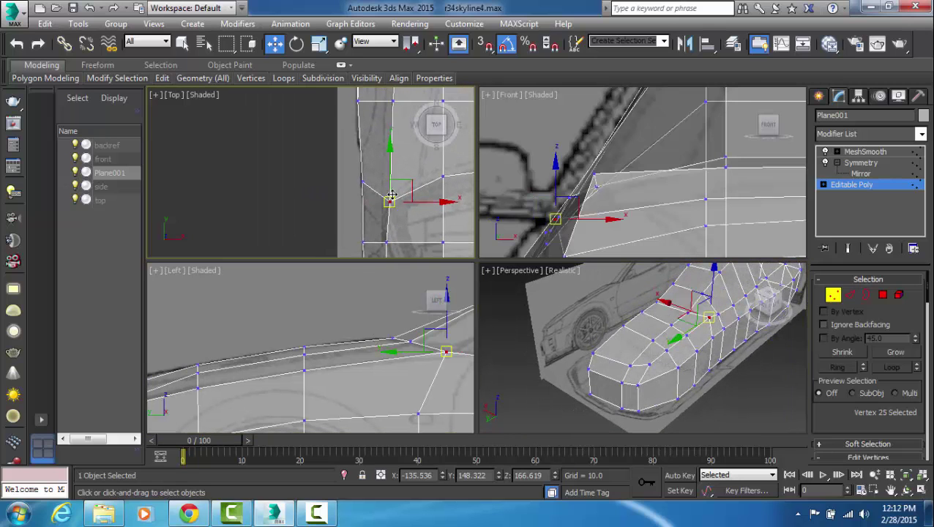
drag(401, 182, 421, 190)
scroll(418, 239, up, 3)
middle_drag(427, 139, 418, 231)
scroll(417, 230, down, 4)
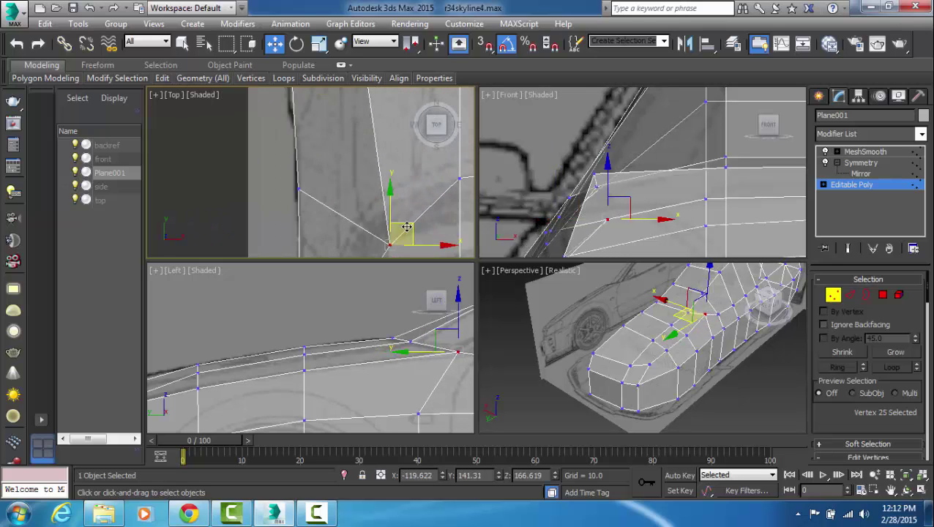
drag(408, 218, 392, 199)
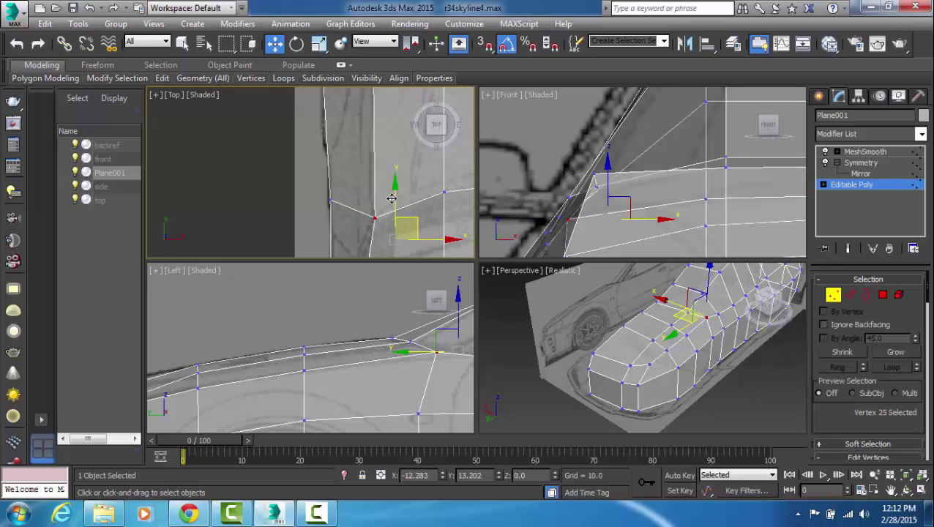
- Raise the outer rear hood corner vertex about 0.7 units and nudge it slightly rearward in the left view
scroll(428, 362, up, 3)
middle_drag(444, 339, 420, 374)
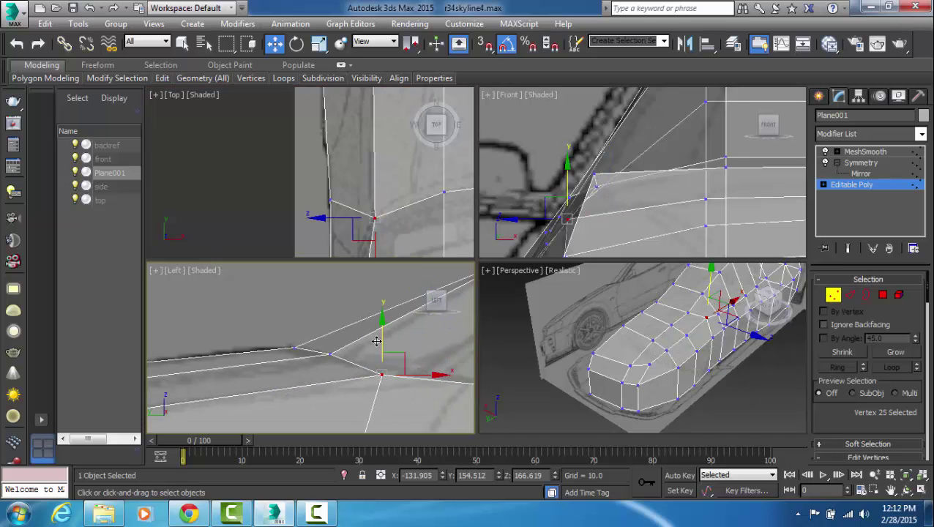
click(374, 318)
click(380, 374)
mouse_move(383, 347)
mouse_down()
mouse_move(384, 320)
mouse_move(384, 344)
mouse_up()
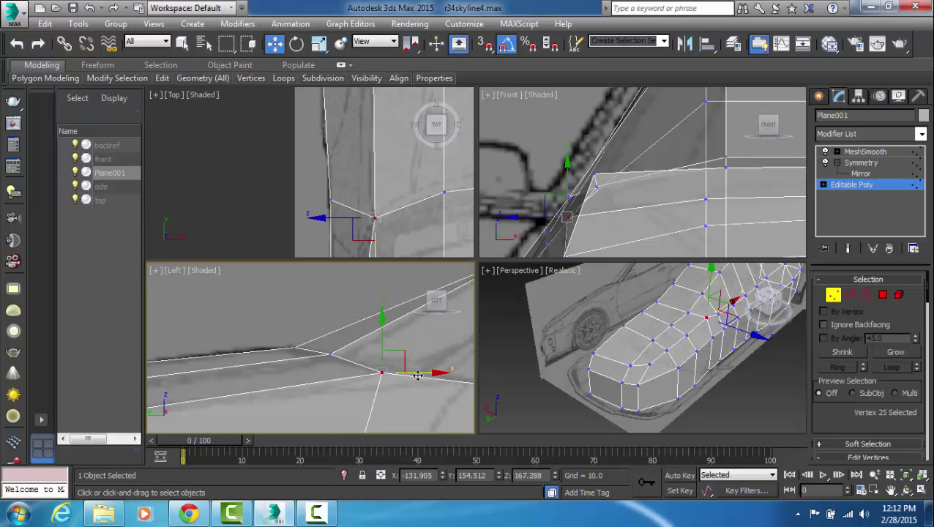
drag(416, 373, 419, 374)
click(422, 402)
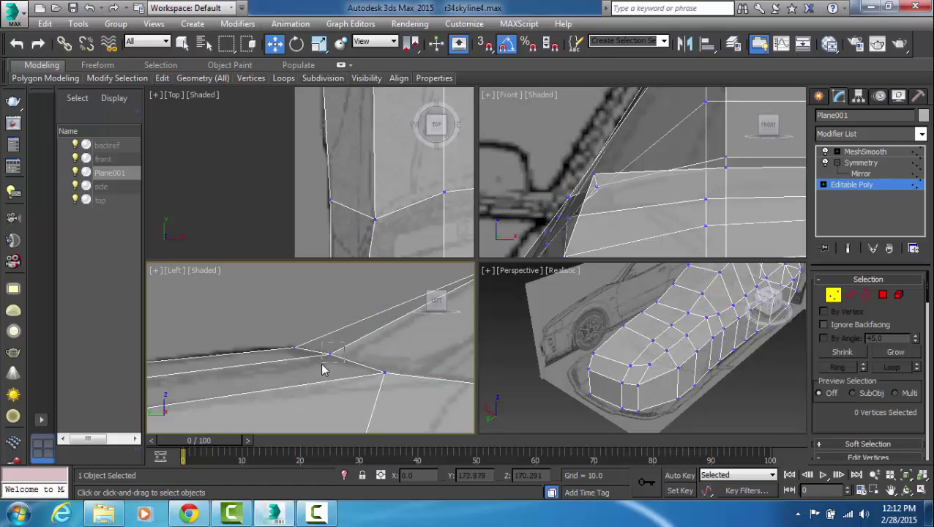
- Lower the rear hood vertex between the centreline and the outer corner slightly in the left view
click(329, 355)
drag(331, 322, 332, 325)
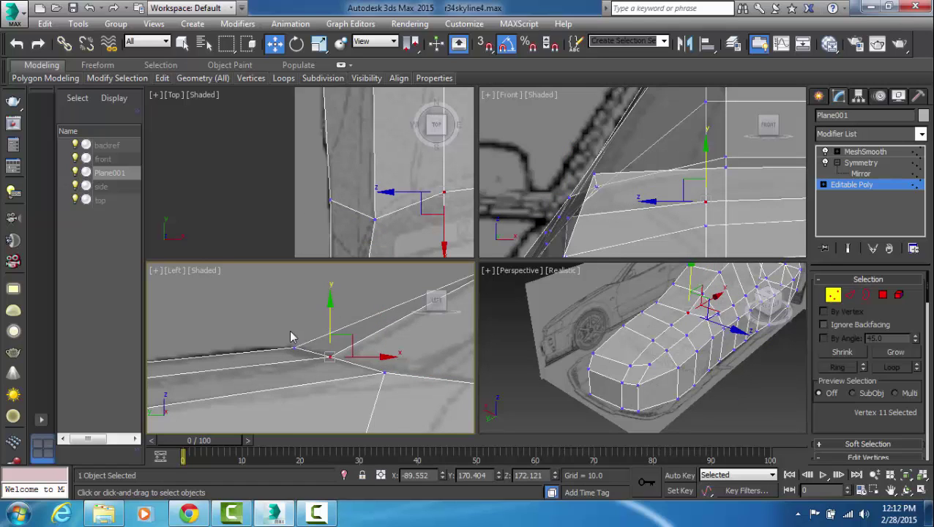
click(293, 333)
- Select the six hood polygons, from the windshield edge to the nose, at polygon level in the top view
scroll(365, 354, down, 6)
middle_drag(394, 161, 404, 186)
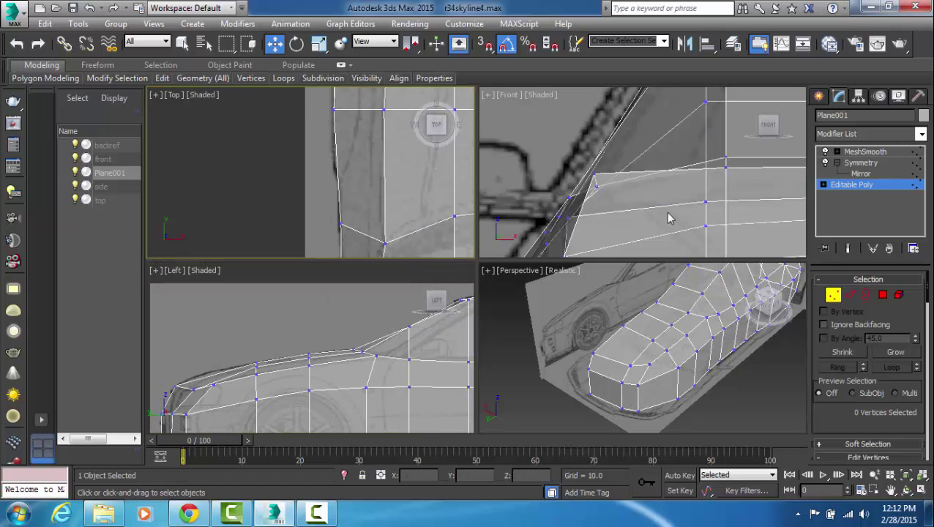
click(883, 294)
middle_drag(336, 199, 277, 222)
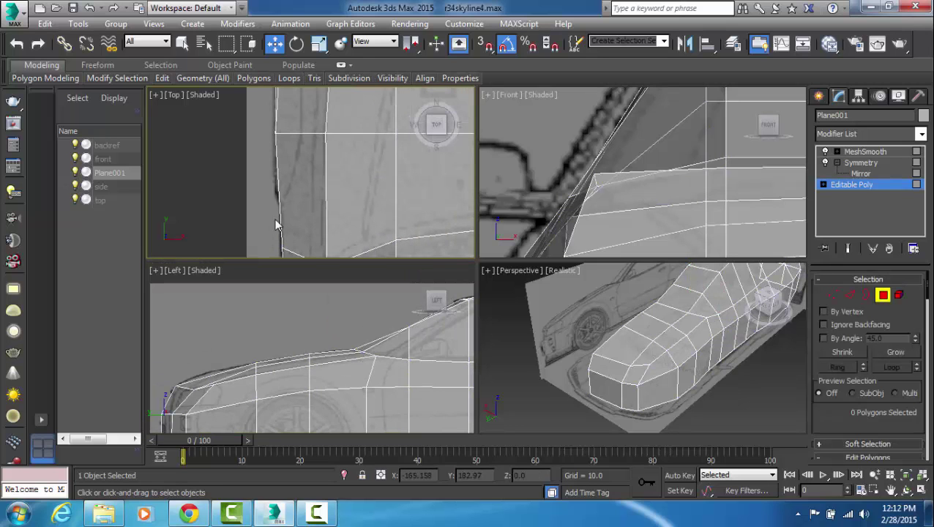
key(alt+w)
middle_drag(601, 253, 462, 211)
scroll(463, 211, down, 4)
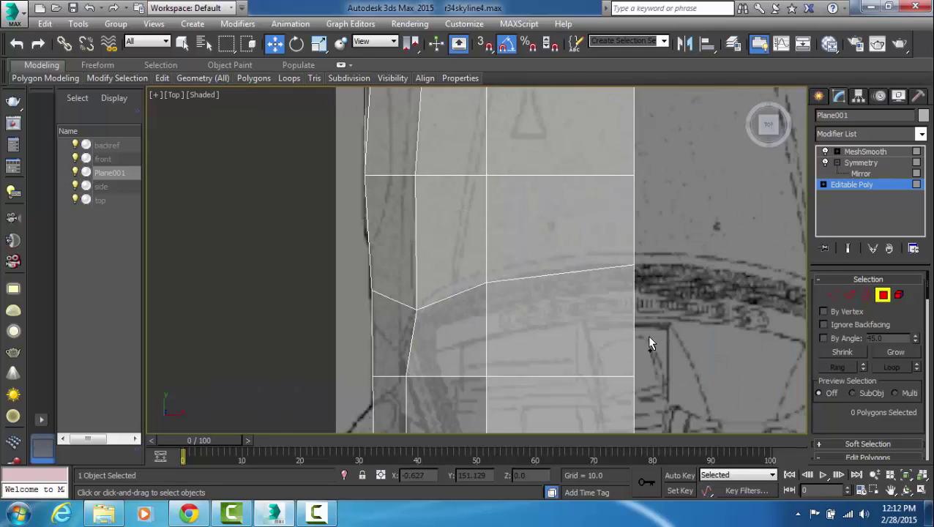
middle_drag(660, 216, 636, 332)
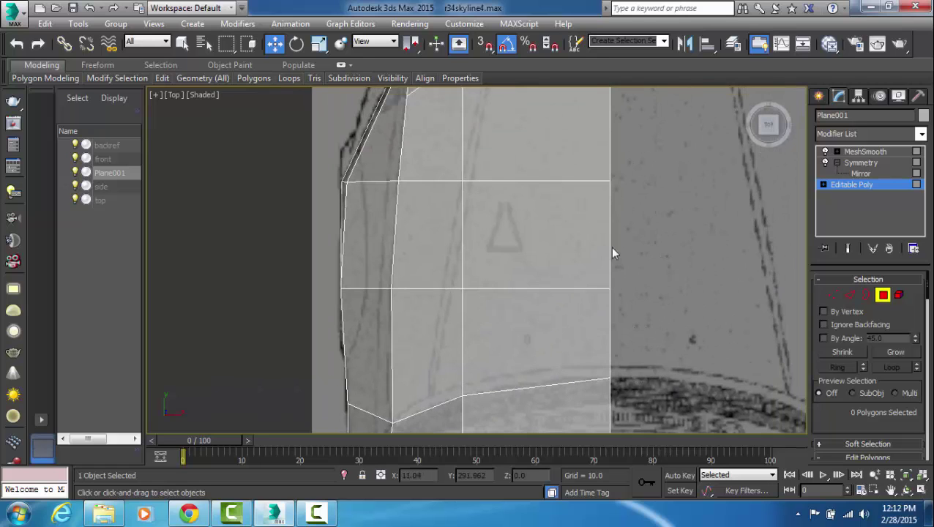
click(567, 328)
ctrl+click(423, 348)
ctrl+click(431, 266)
ctrl+click(568, 235)
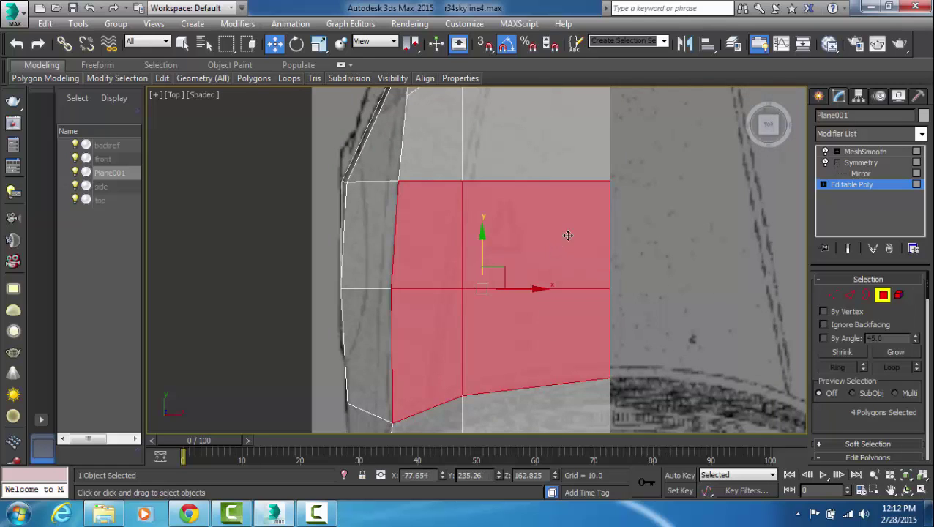
middle_drag(683, 152, 674, 247)
ctrl+click(536, 239)
ctrl+click(436, 230)
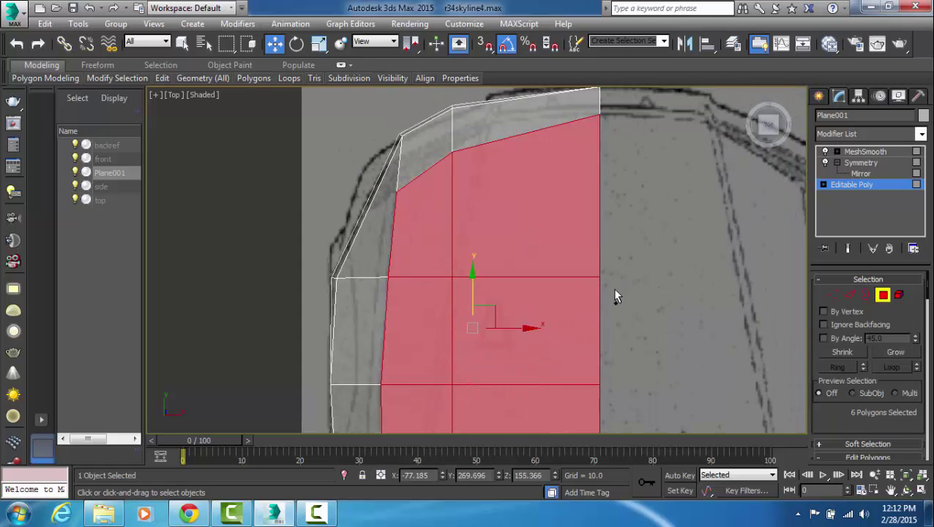
middle_drag(614, 291, 610, 315)
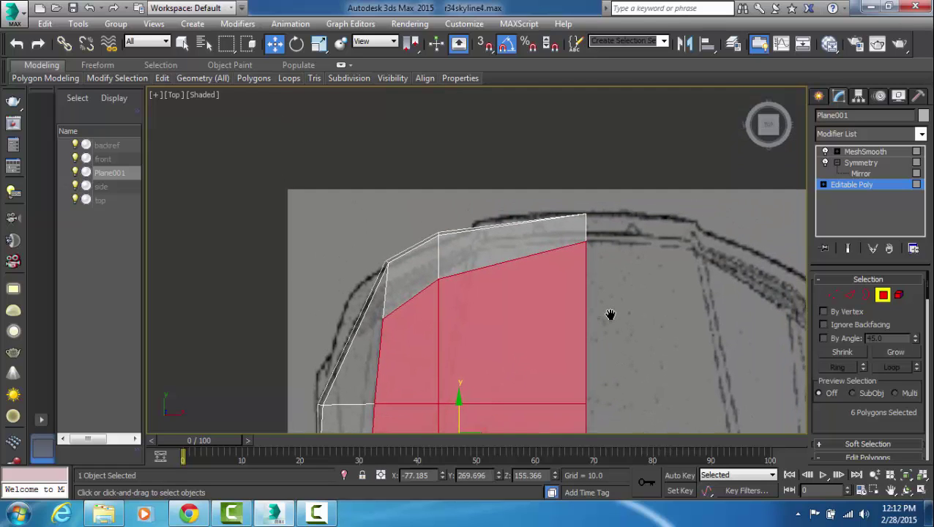
scroll(611, 314, down, 2)
middle_drag(584, 412, 585, 291)
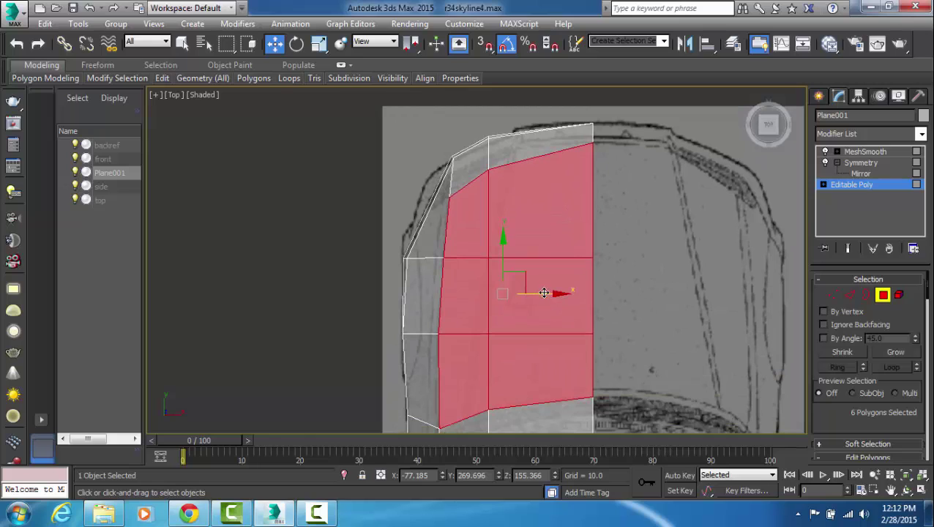
- Clone the selected hood polygons about 3.5 units along X to a separate object named Hood
drag(545, 294, 548, 294)
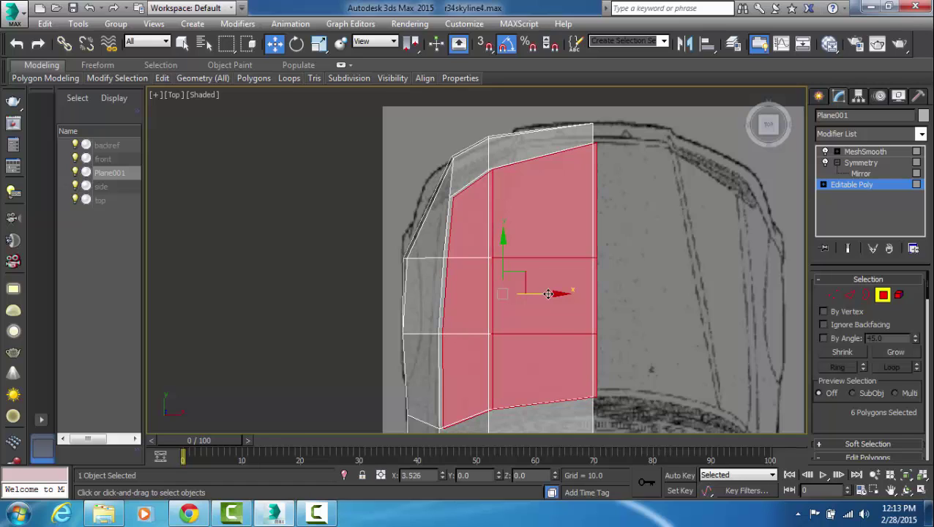
shift+drag(549, 293, 549, 294)
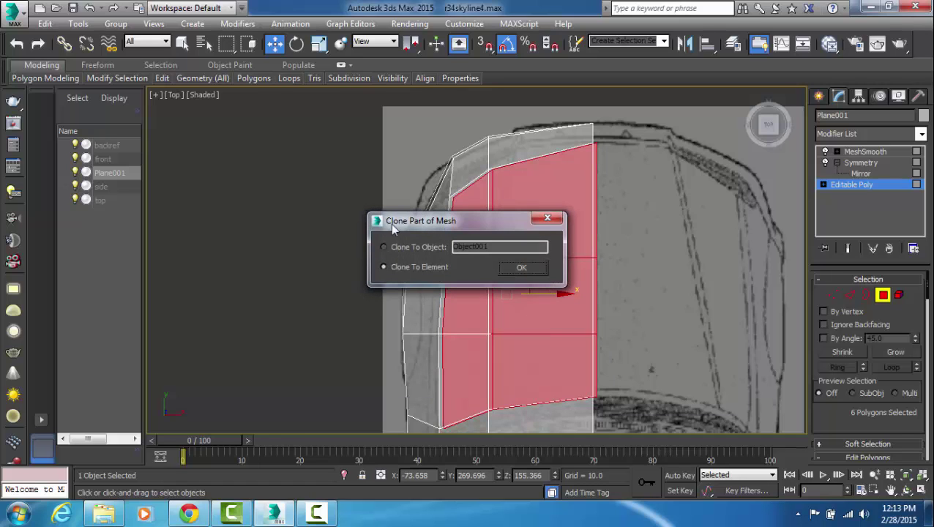
double_click(528, 247)
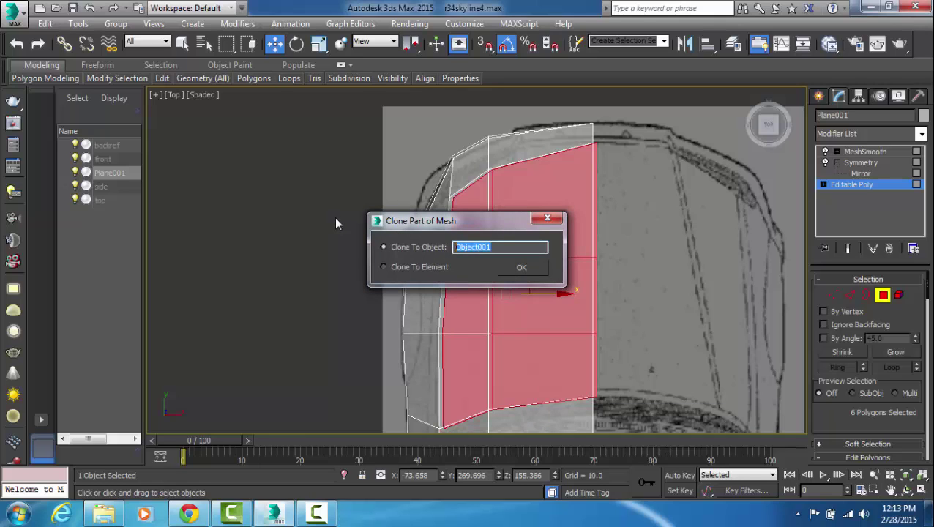
text(Hood)
key(Return)
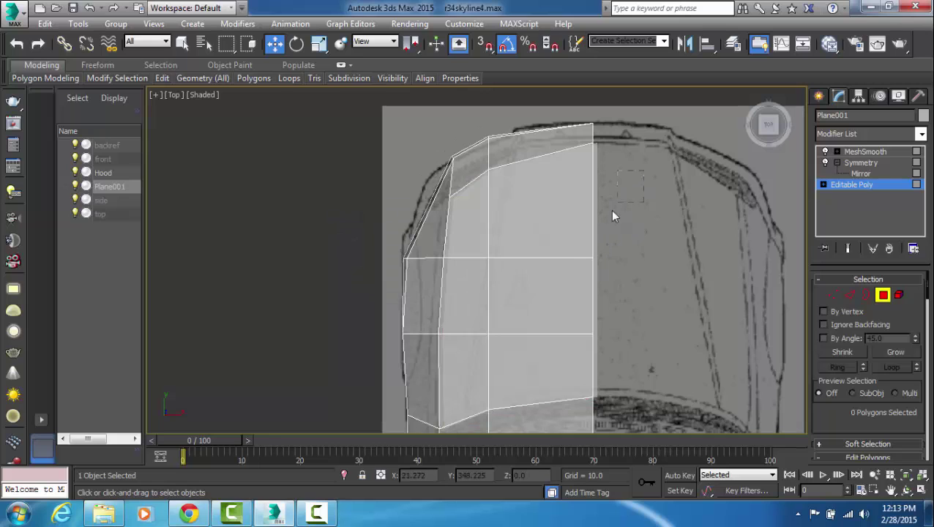
- Delete the six original hood polygons from Plane001 and leave polygon editing
click(575, 249)
key(Delete)
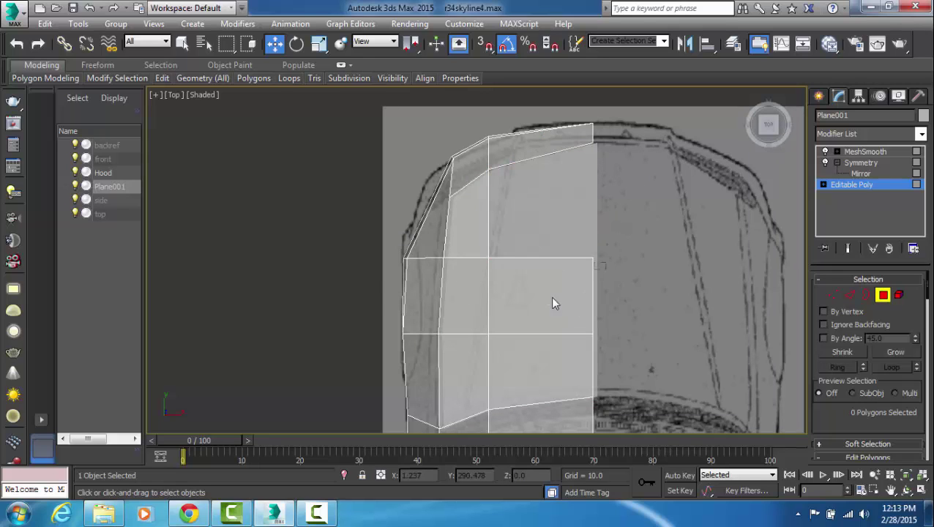
click(564, 311)
key(Delete)
click(542, 366)
key(Delete)
click(469, 381)
key(Delete)
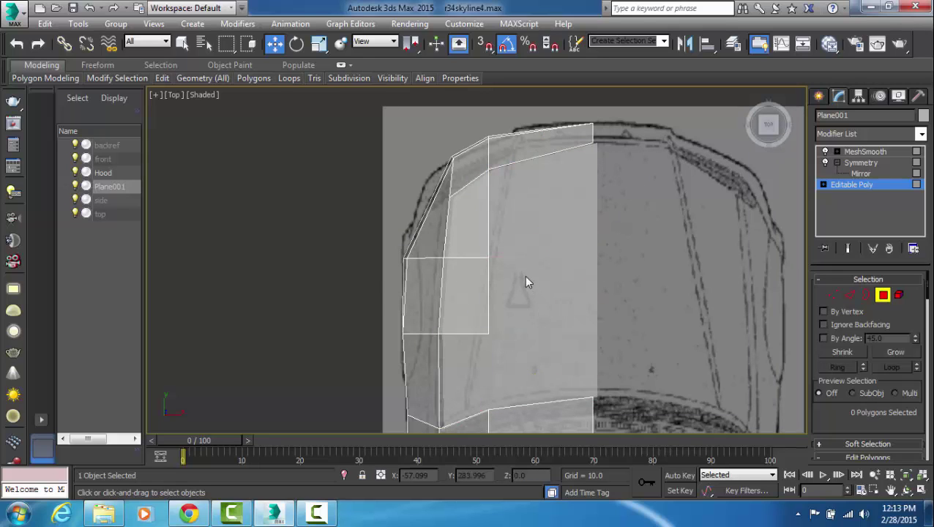
click(476, 292)
key(Delete)
click(481, 247)
key(Delete)
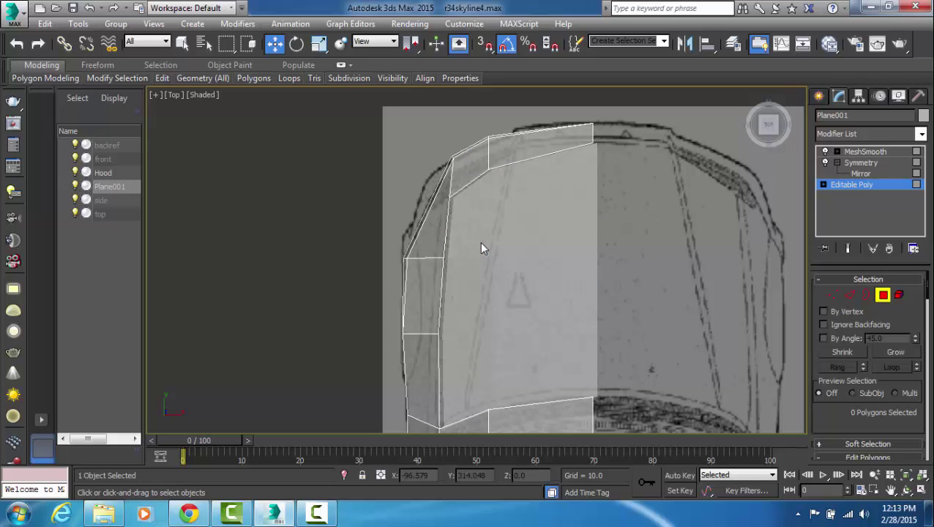
click(882, 295)
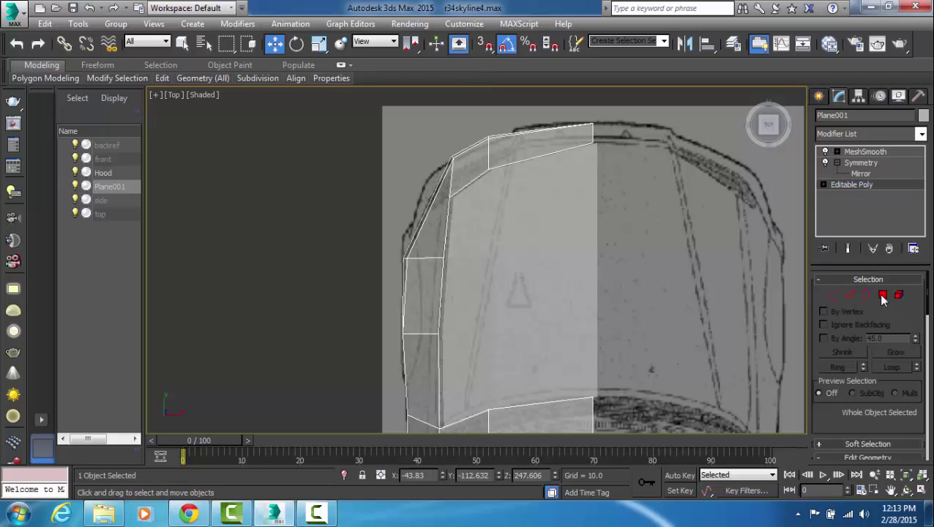
- Check the separated Hood object against the smoothed car body in the top and perspective views
click(545, 260)
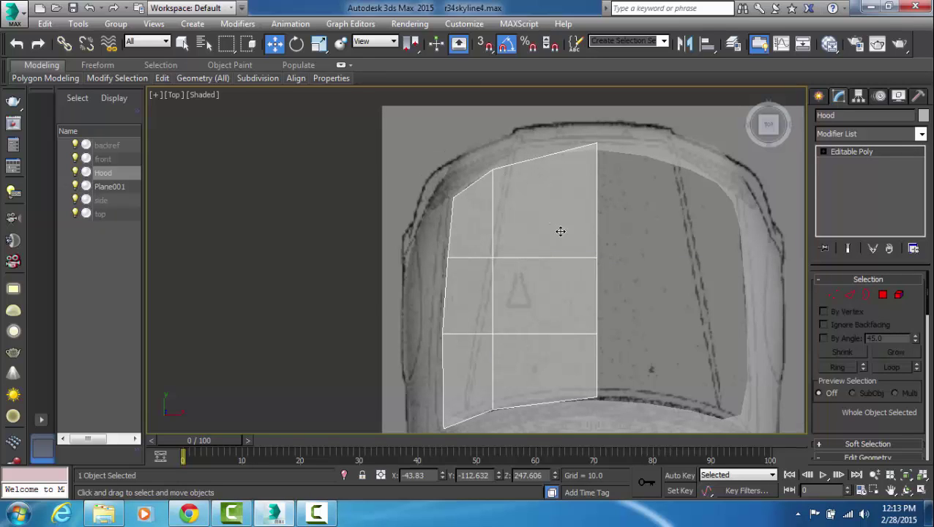
click(664, 141)
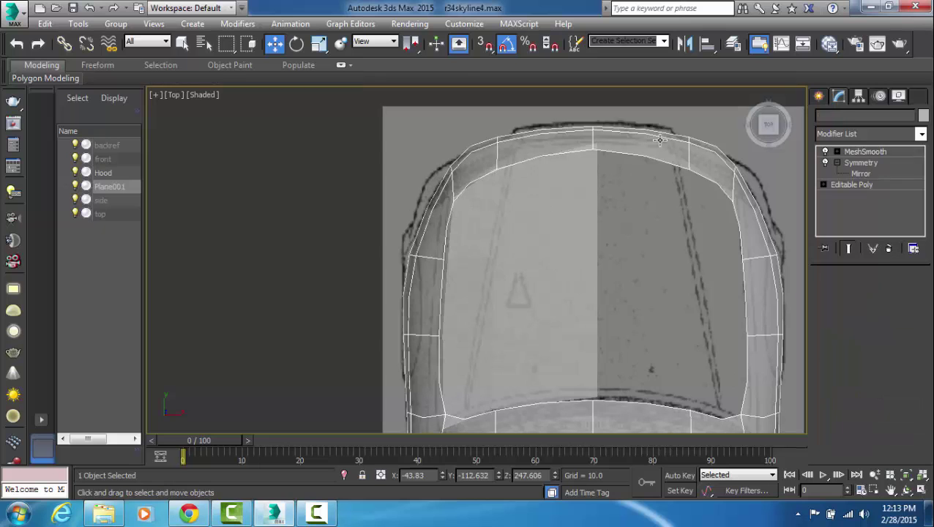
key(alt+w)
middle_drag(691, 327, 684, 328)
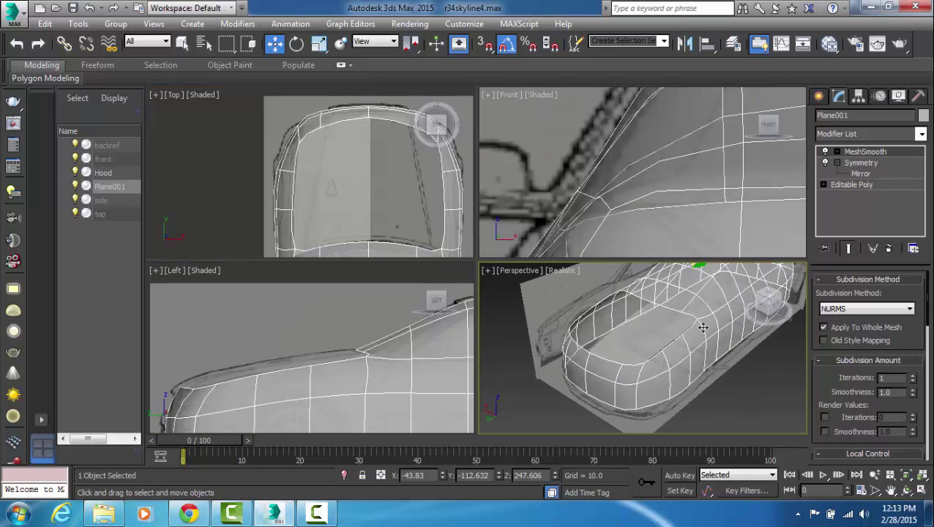
- Hide the Plane001 car body so that only the hood and the blueprints show
middle_drag(744, 346, 714, 338)
right_click(714, 339)
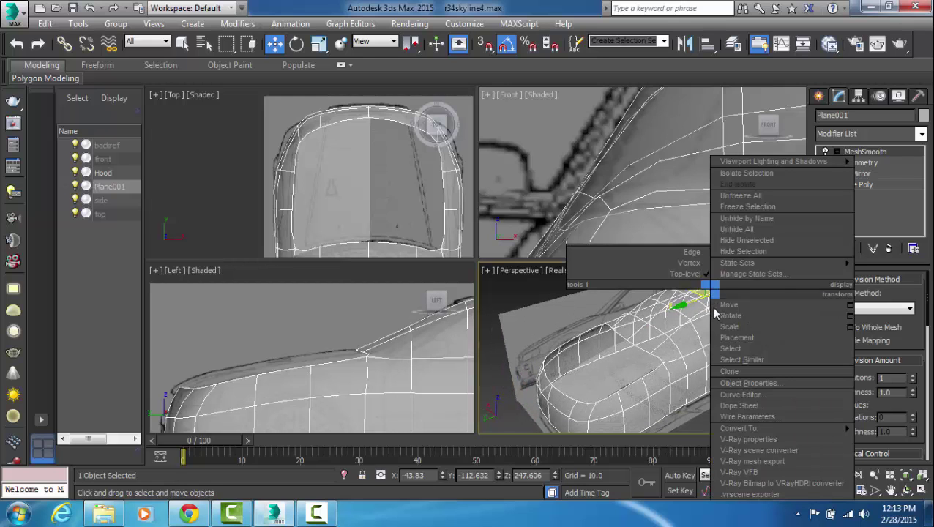
click(739, 255)
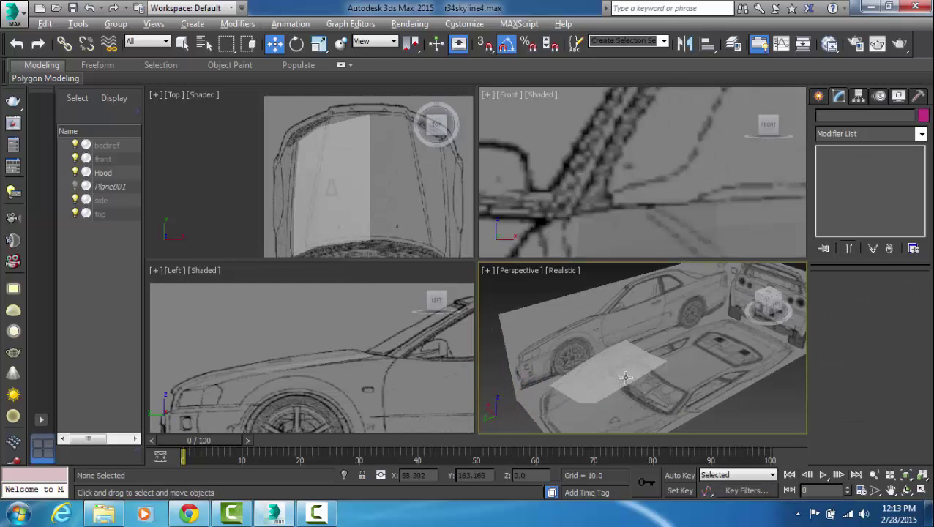
- Select the Hood in a maximized perspective view and add a Symmetry modifier to it
alt+middle_drag(672, 410, 640, 408)
key(alt+w)
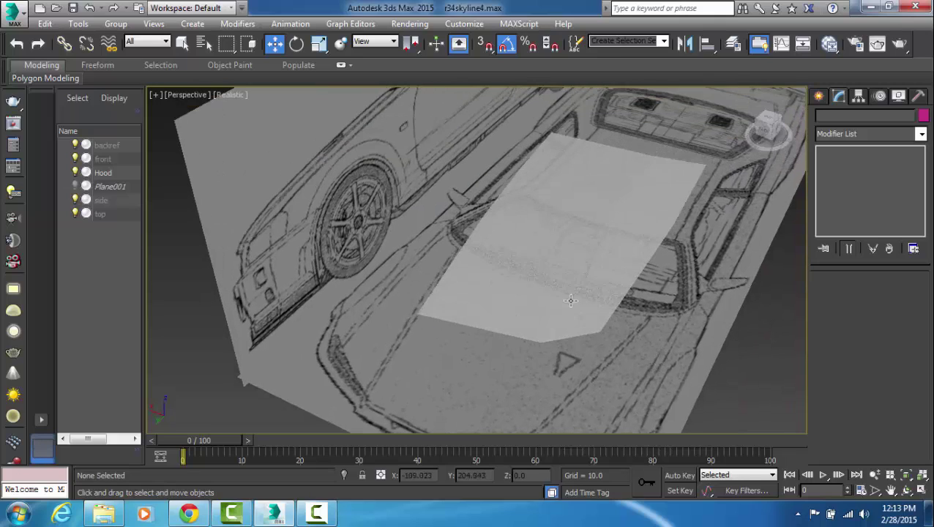
click(571, 302)
alt+middle_drag(716, 385, 634, 308)
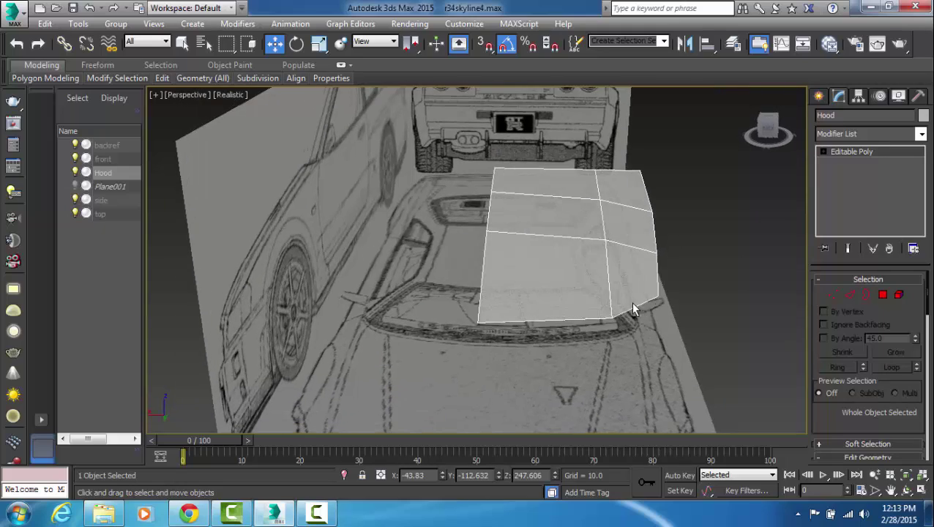
alt+middle_drag(581, 281, 512, 378)
alt+middle_drag(519, 287, 589, 233)
click(920, 135)
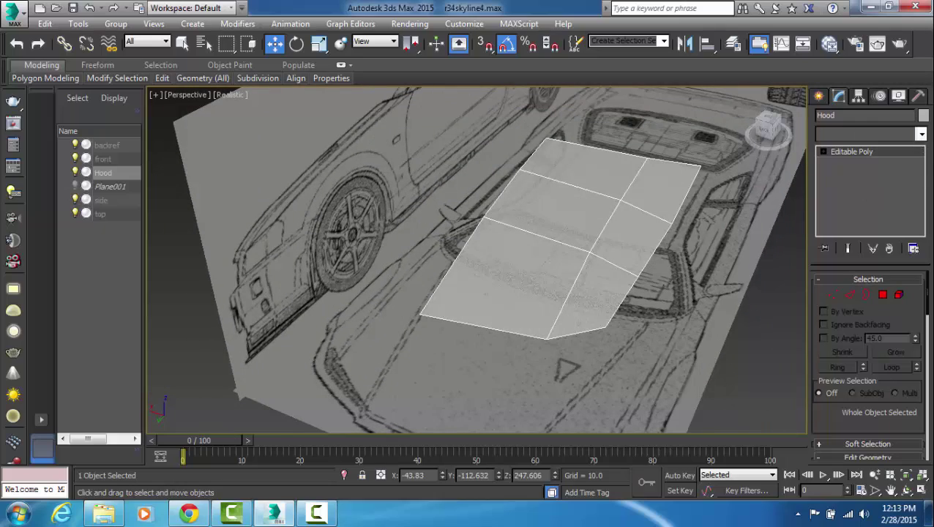
scroll(914, 288, down, 15)
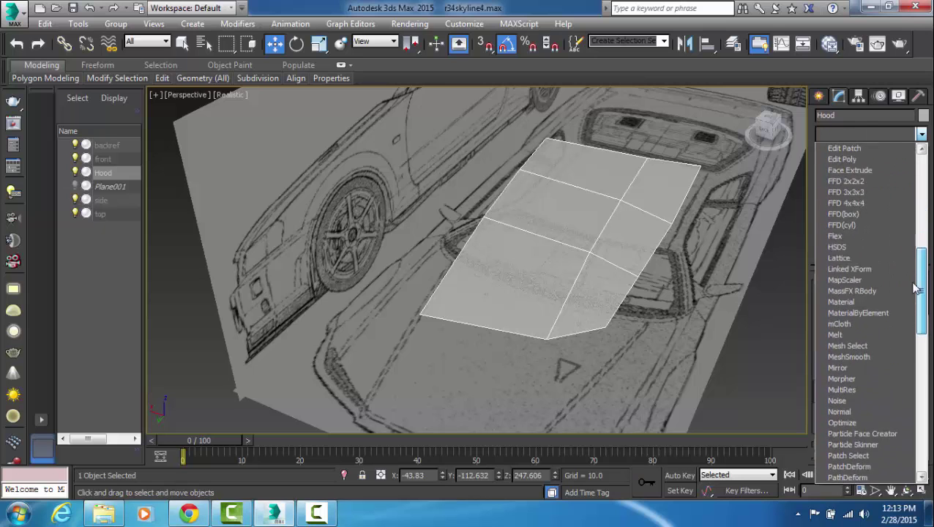
drag(915, 289, 920, 384)
click(875, 412)
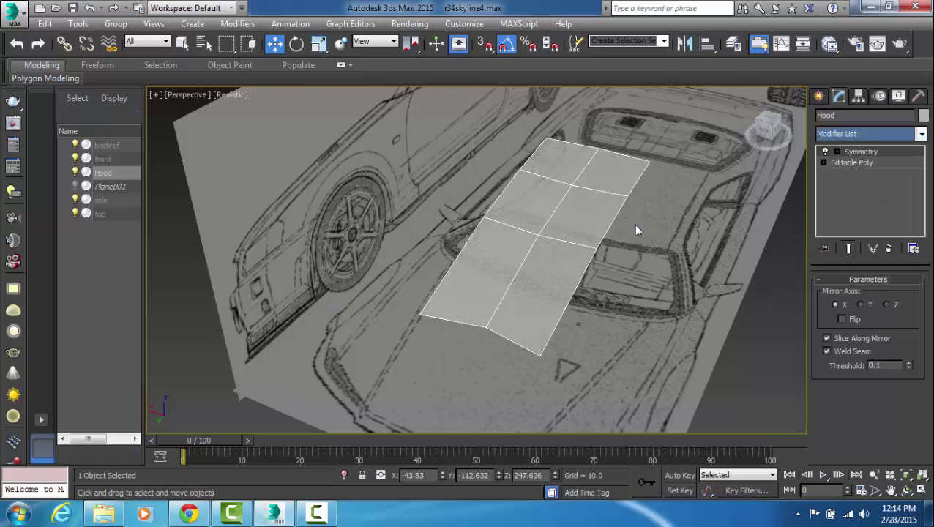
- Turn off Slice Along Mirror in the Symmetry modifier and set its mirror plane's X position to 0
click(837, 152)
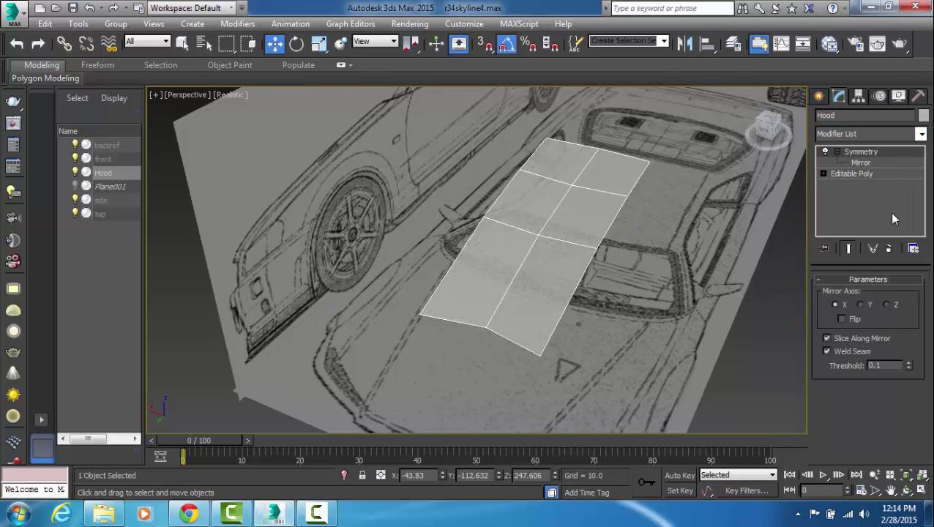
click(828, 338)
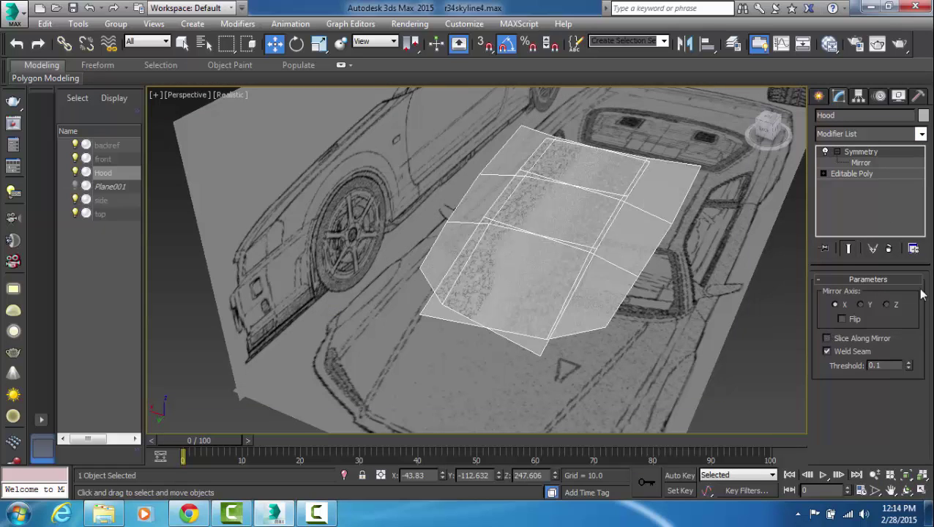
click(861, 162)
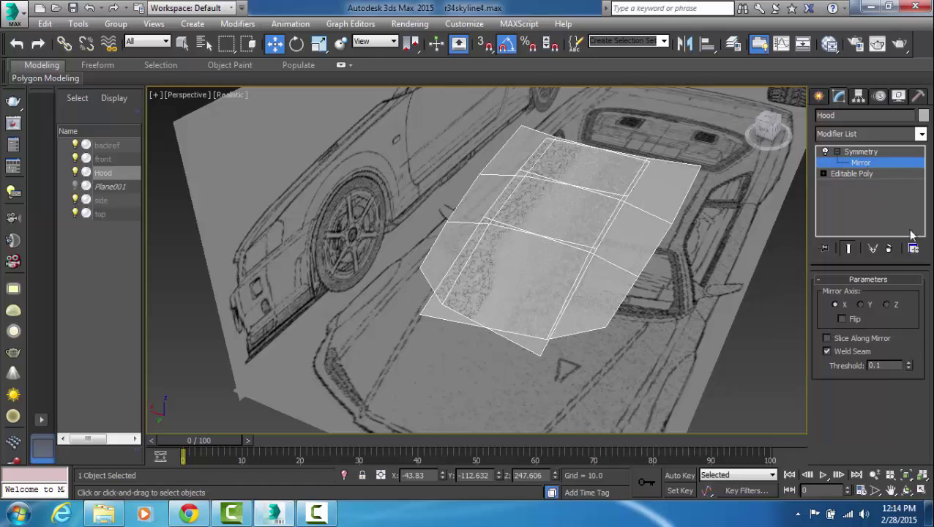
double_click(417, 476)
text(0)
key(Return)
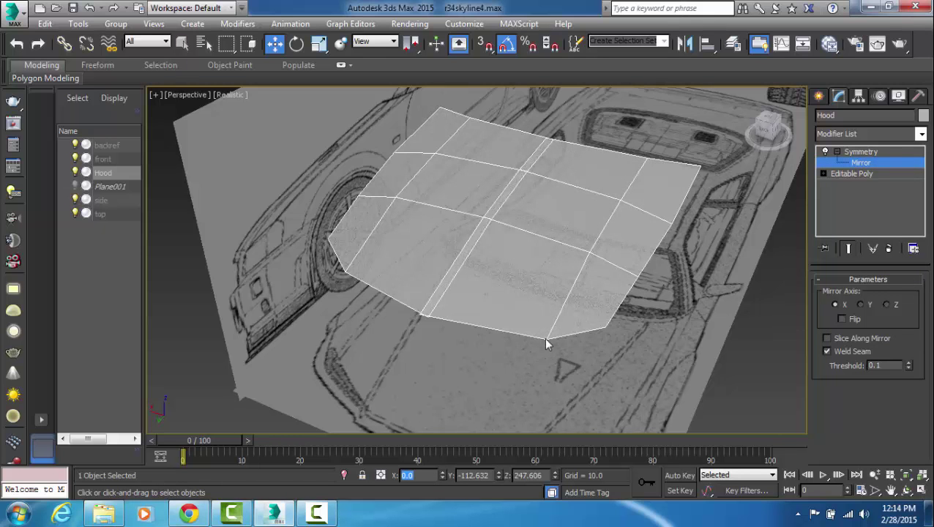
alt+middle_drag(546, 343, 598, 282)
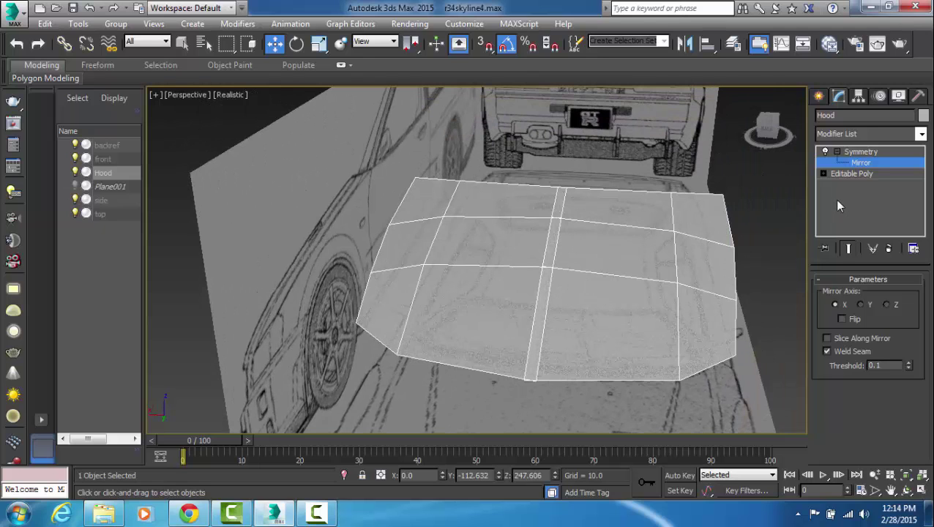
- Set the X position of the Hood's nose-end centerline vertex to 0 at the Editable Poly's vertex level
click(899, 175)
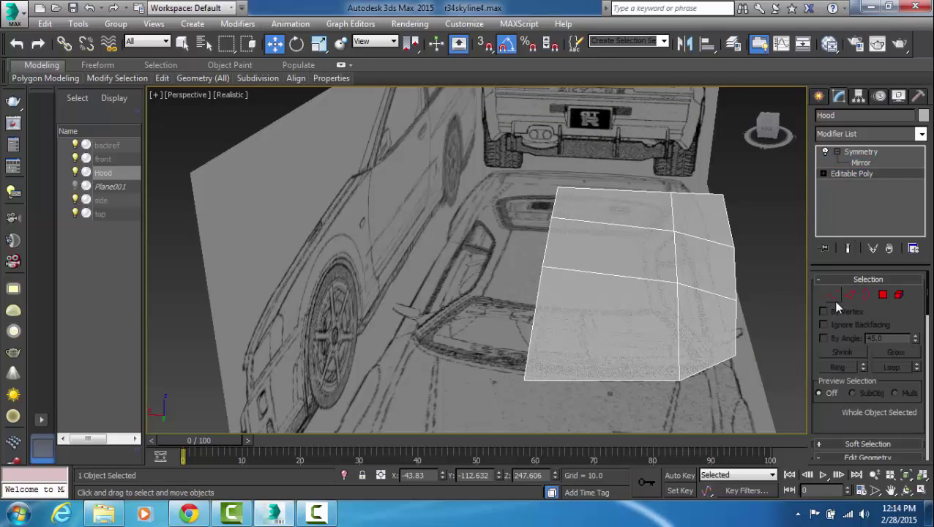
click(833, 294)
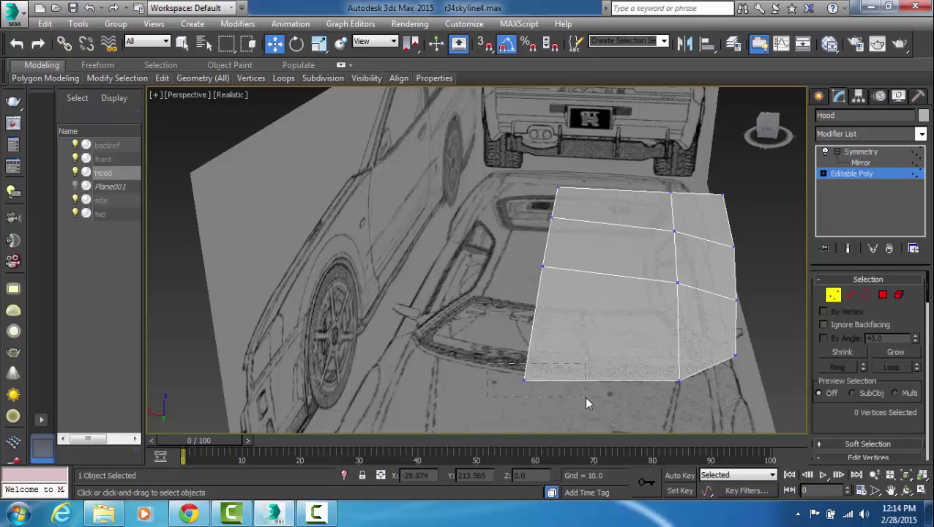
click(523, 379)
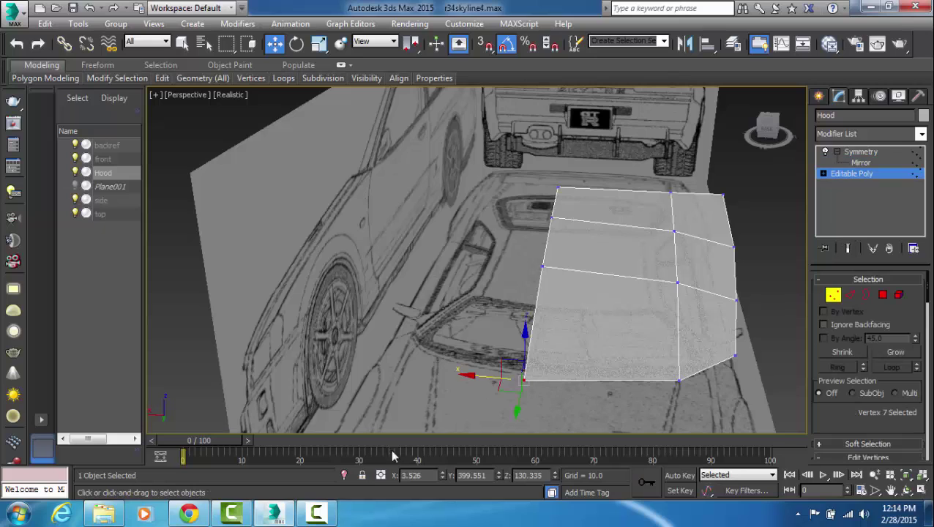
drag(429, 475, 280, 444)
text(0)
key(Return)
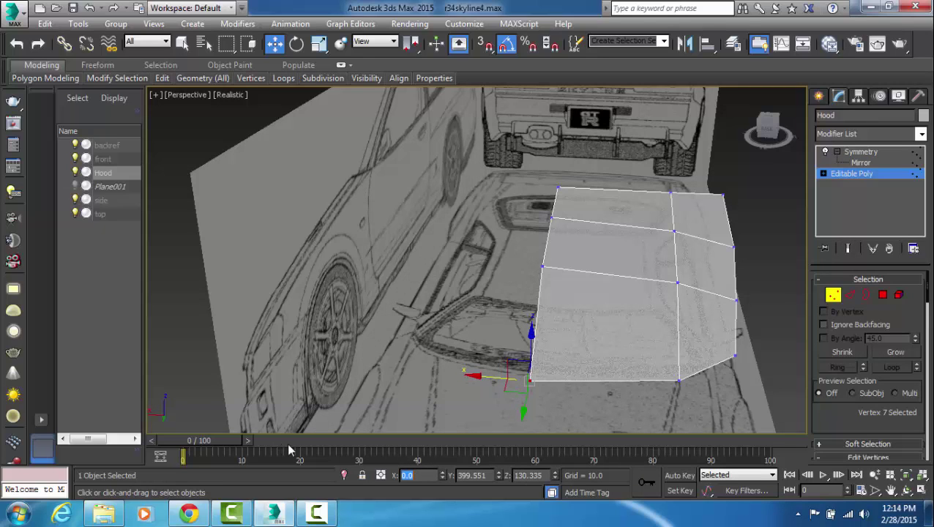
- Set the X position of the two middle centerline vertices of the Hood to 0, one at a time
click(542, 267)
click(428, 474)
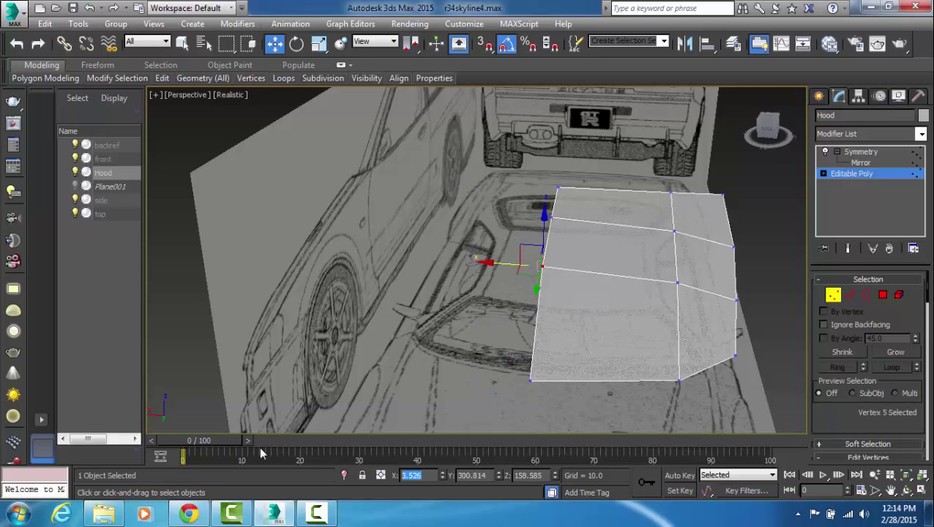
text(0)
key(Return)
click(550, 218)
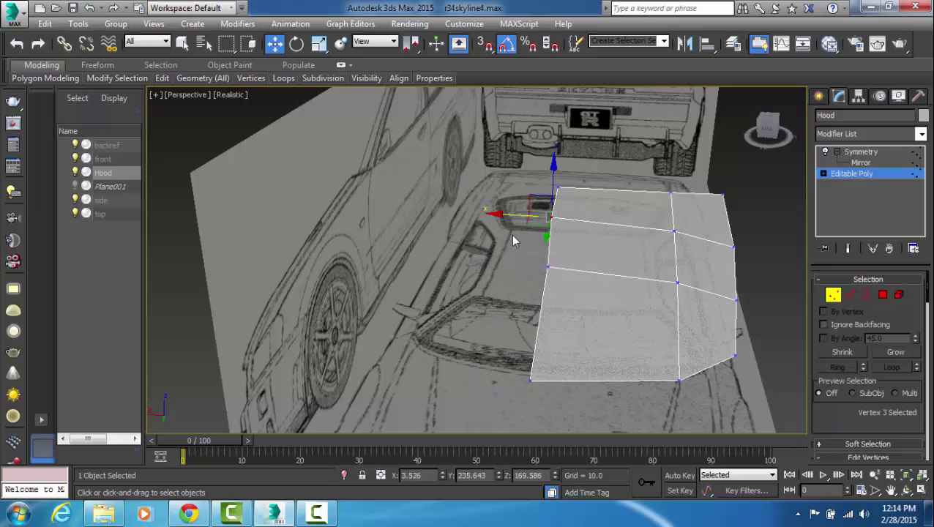
click(427, 475)
text(0)
key(Return)
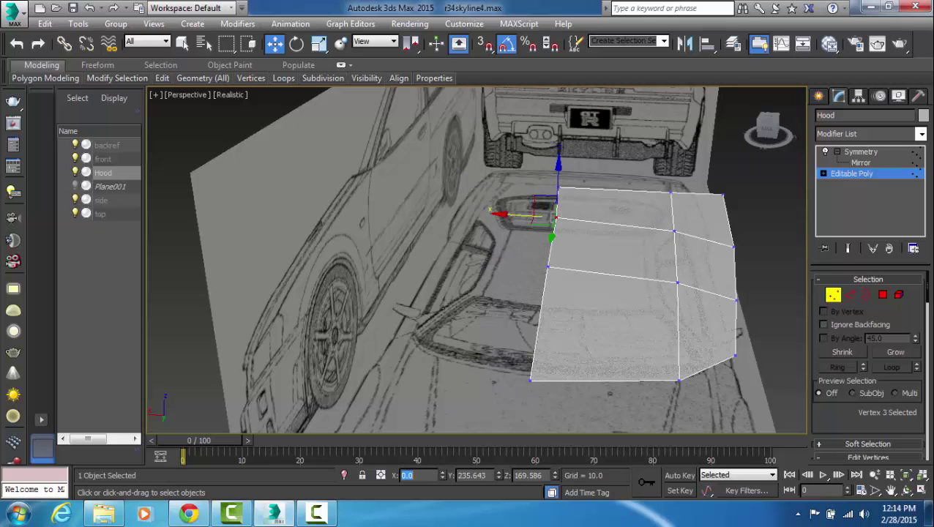
click(557, 189)
key(0)
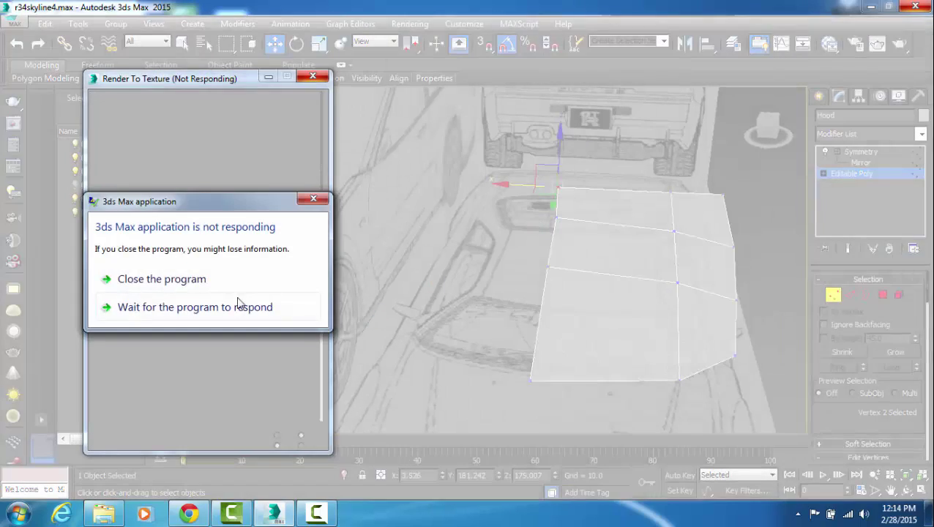
click(241, 305)
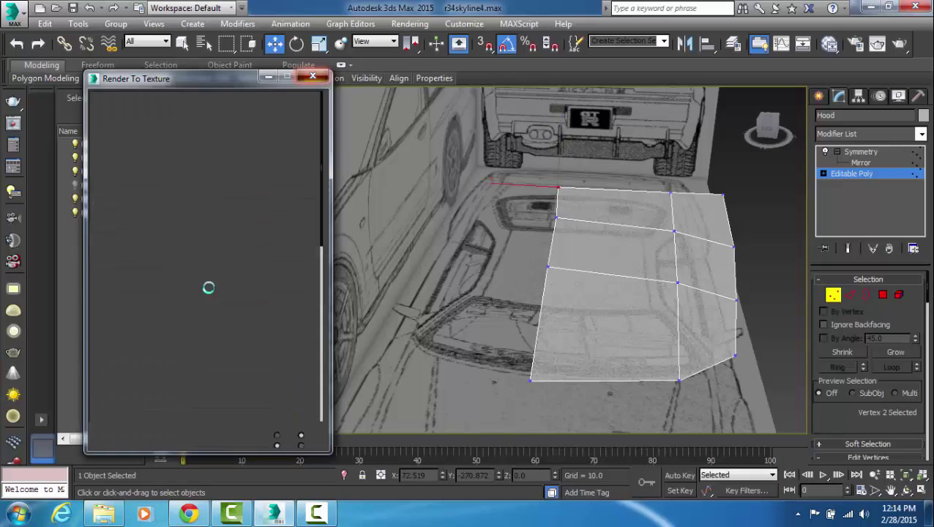
alt+middle_drag(556, 271, 570, 214)
ctrl+click(542, 220)
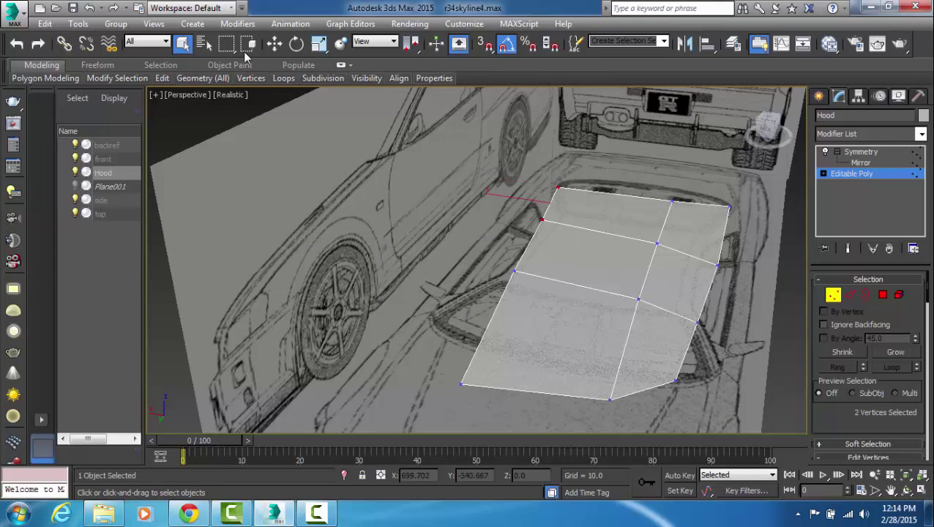
mouse_move(563, 257)
alt+middle_down()
mouse_move(531, 241)
mouse_move(553, 258)
alt+middle_up()
key(w)
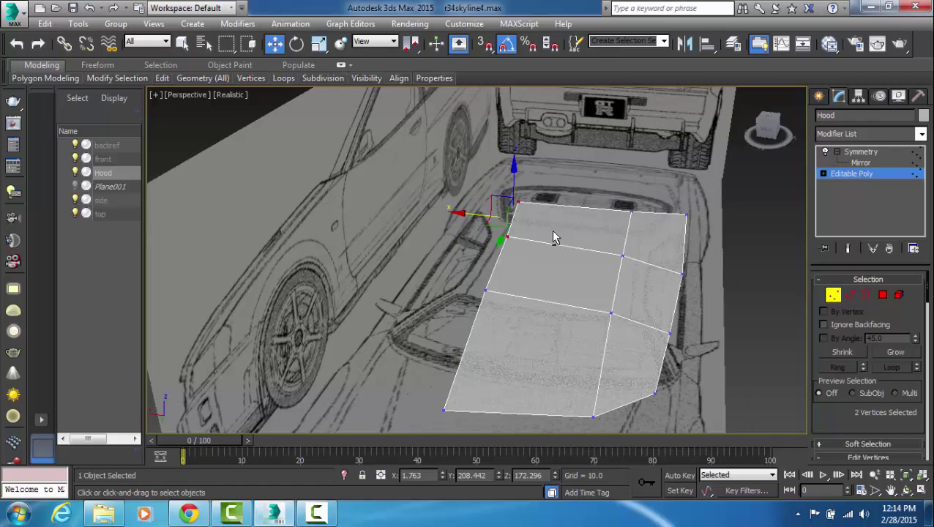
click(516, 203)
click(507, 235)
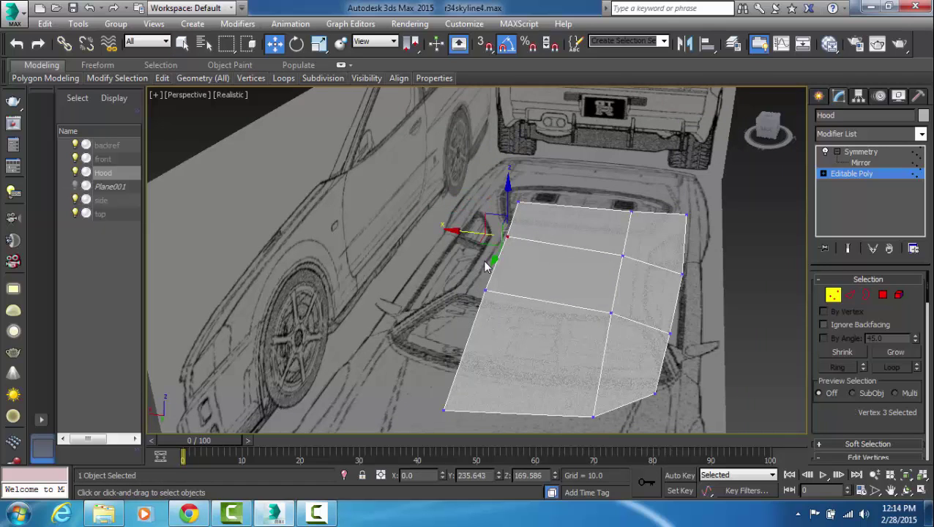
alt+middle_drag(549, 327, 565, 347)
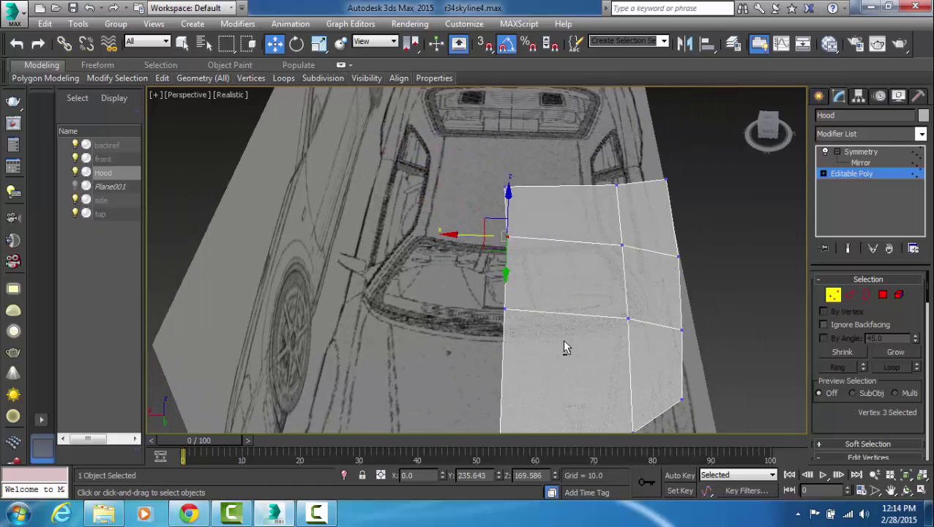
alt+middle_drag(518, 148, 505, 233)
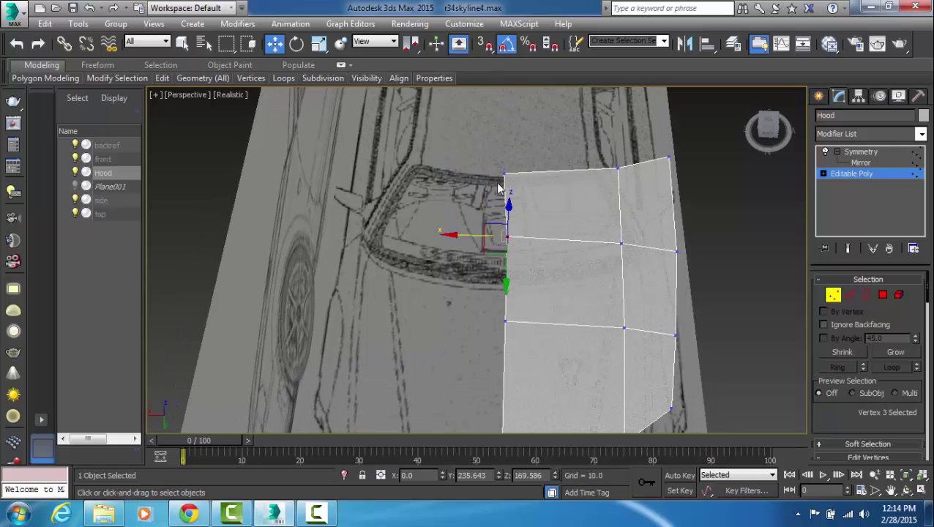
- Try to set the X position of the two rear centerline vertices to 0 together
drag(552, 308, 475, 158)
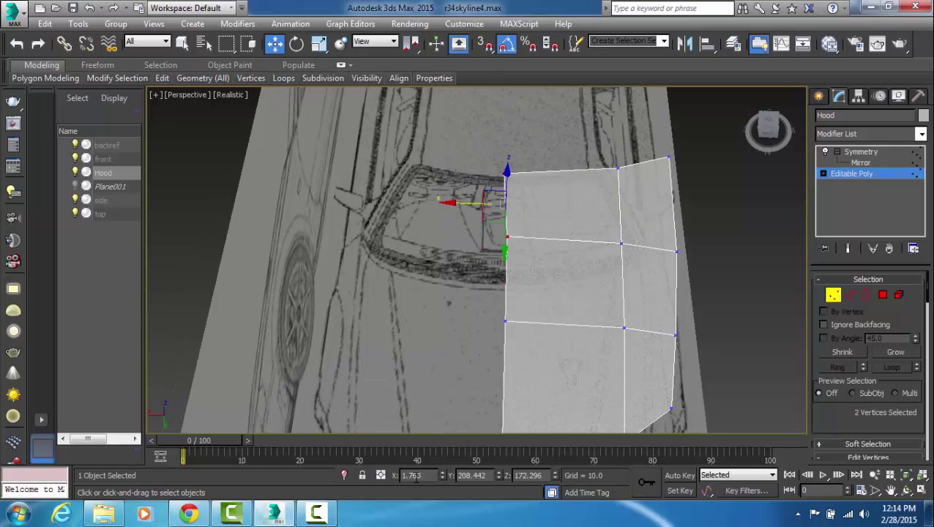
double_click(414, 475)
text(0)
key(Return)
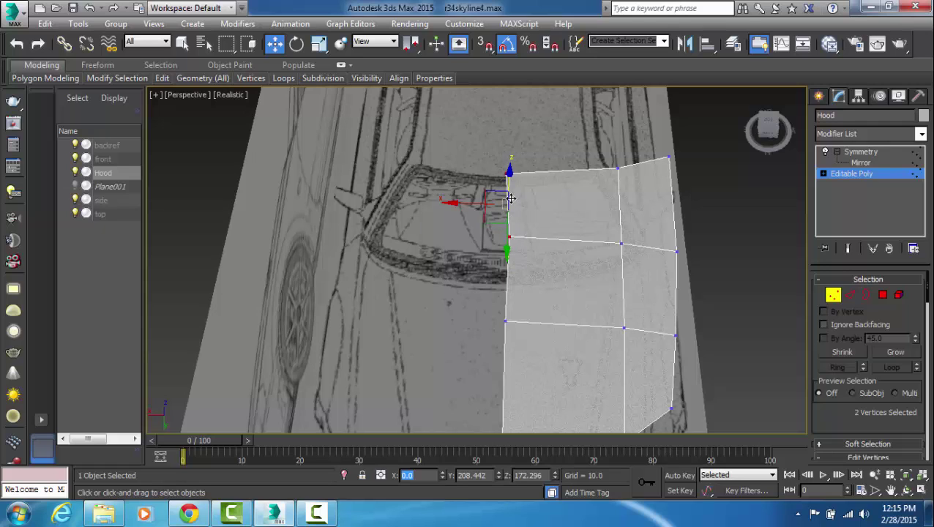
click(560, 201)
click(508, 236)
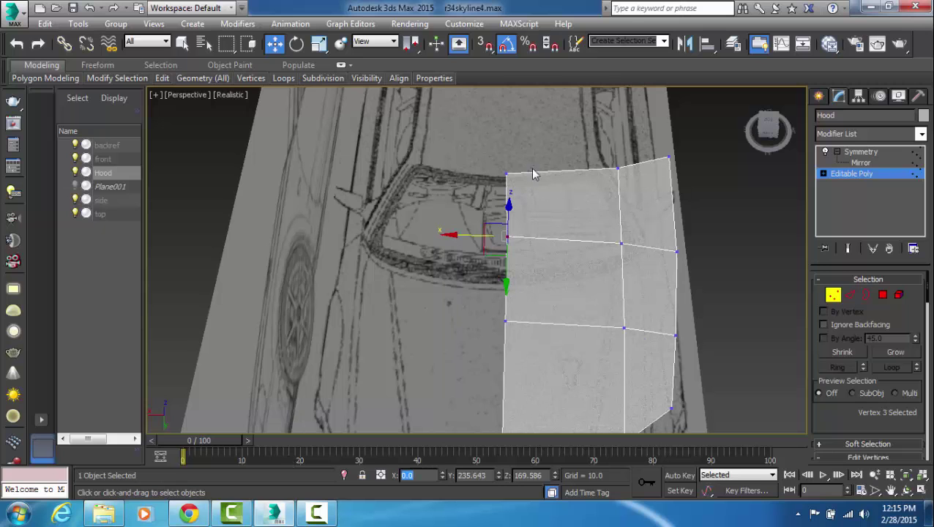
- Close the Render To Texture dialog and set the X position of the windshield-end centerline vertex to 0
key(0)
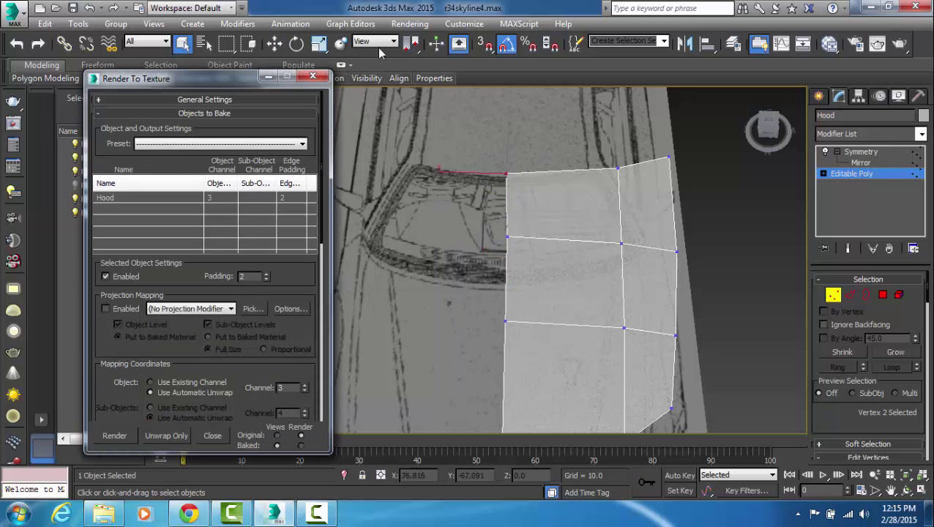
click(315, 78)
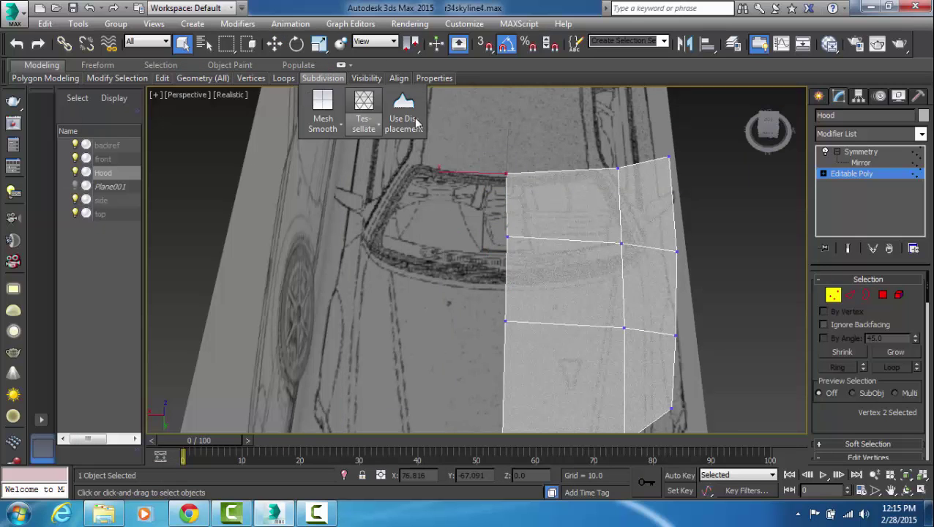
alt+middle_drag(533, 225, 315, 57)
key(w)
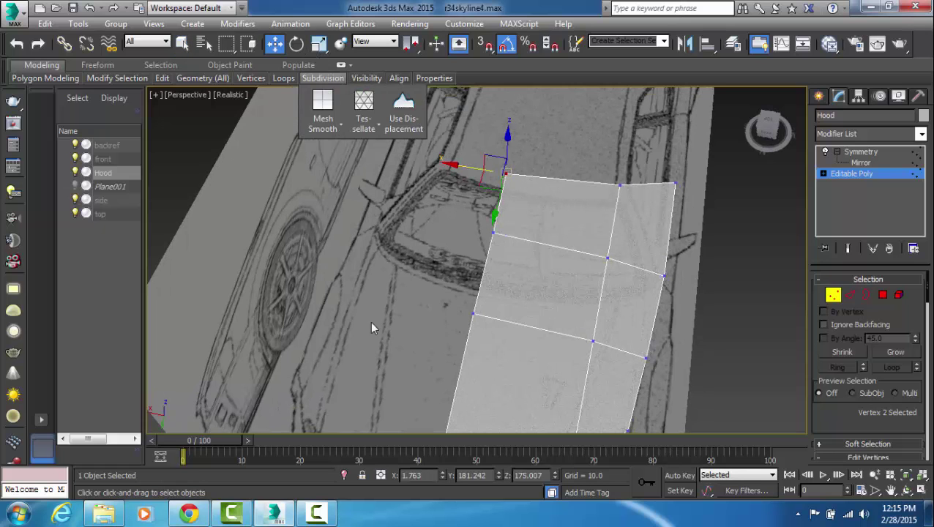
double_click(413, 476)
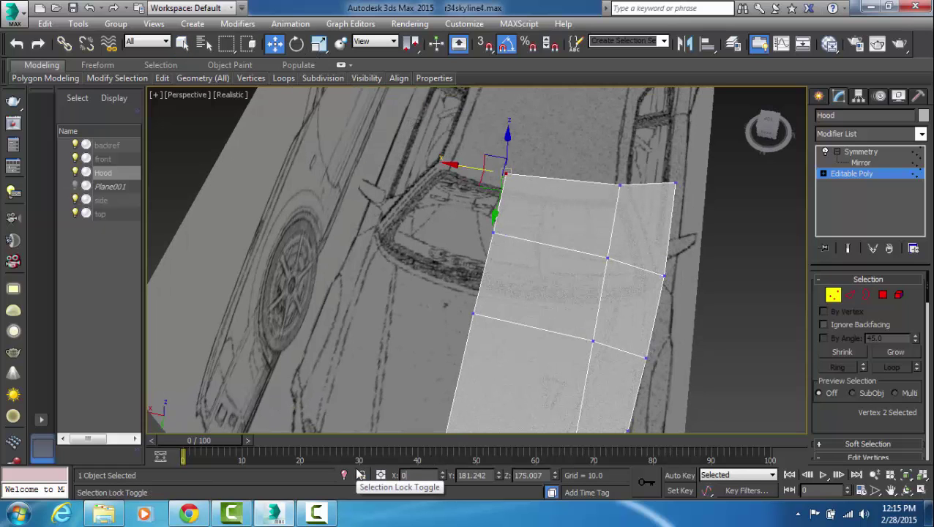
text(0)
key(Return)
- Switch to the four-view layout, frame the Hood's nose in the Left view, and clear the vertex selection
alt+middle_drag(577, 315, 471, 266)
key(alt+w)
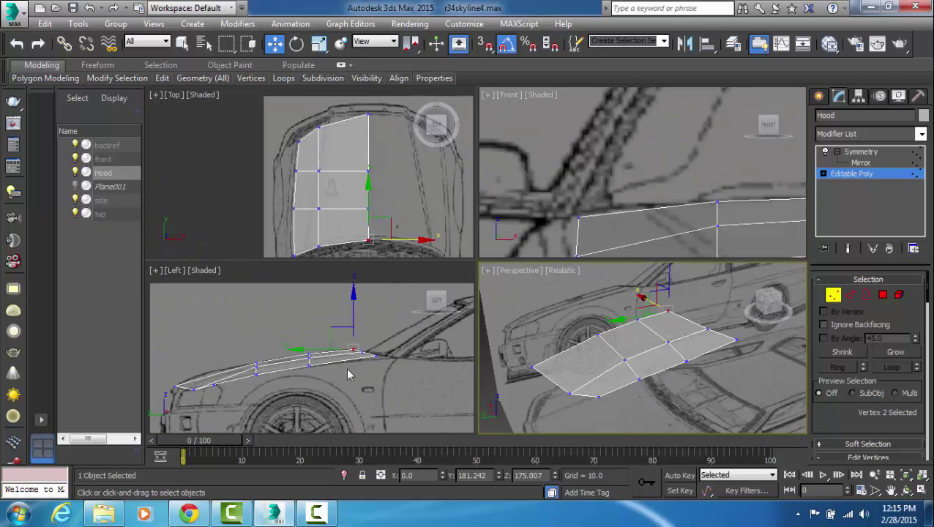
scroll(367, 366, up, 5)
scroll(368, 362, up, 2)
middle_drag(245, 325, 401, 367)
middle_drag(396, 163, 396, 187)
click(403, 198)
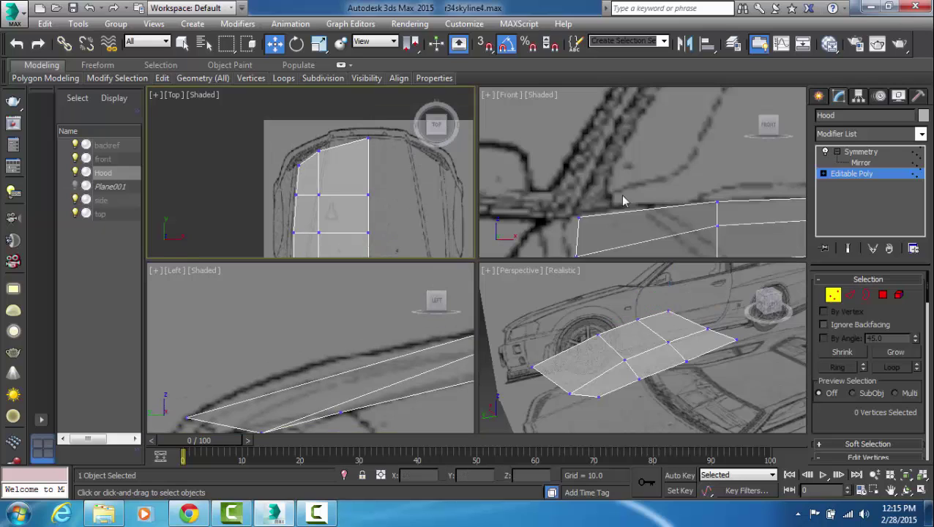
- Fit the Hood's outer-edge vertices to the front blueprint one by one, from the windshield corner to the nose corner
middle_drag(675, 204, 667, 149)
drag(560, 171, 587, 145)
click(614, 195)
drag(554, 214, 590, 190)
click(631, 216)
middle_drag(618, 219, 625, 158)
drag(577, 189, 632, 176)
click(639, 194)
drag(596, 229, 630, 191)
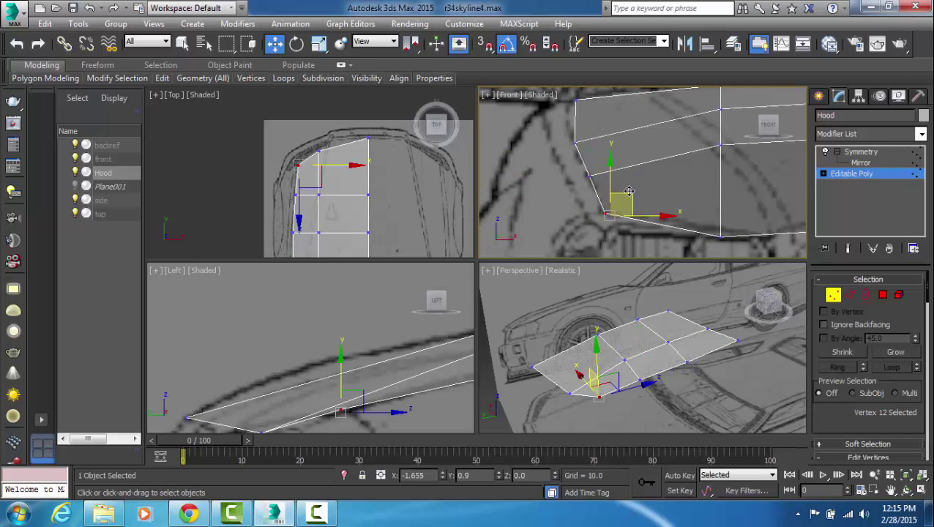
click(662, 223)
- Align the Hood's inner nose vertex and nose-end centerline vertex with the hood's lower edge in the front blueprint
middle_drag(661, 249, 659, 212)
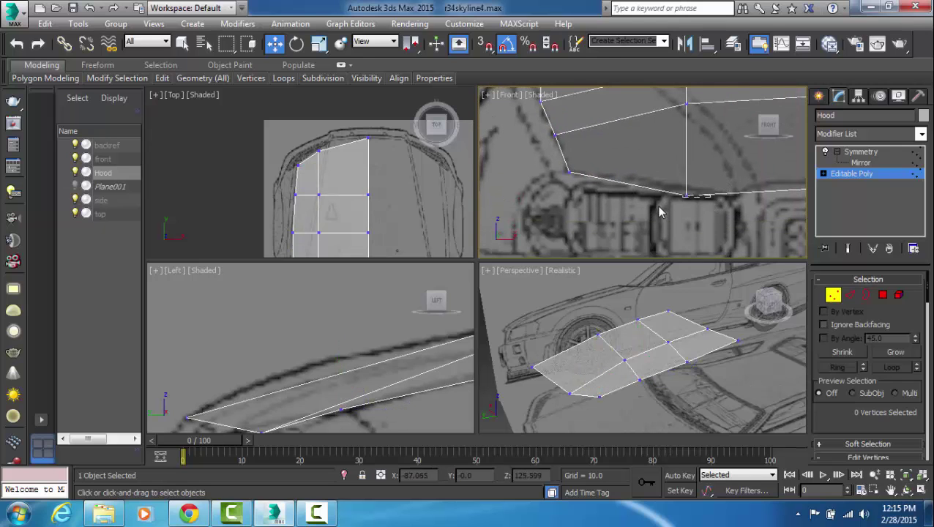
drag(662, 212, 692, 157)
click(758, 218)
middle_drag(791, 218, 631, 183)
middle_drag(710, 170, 643, 205)
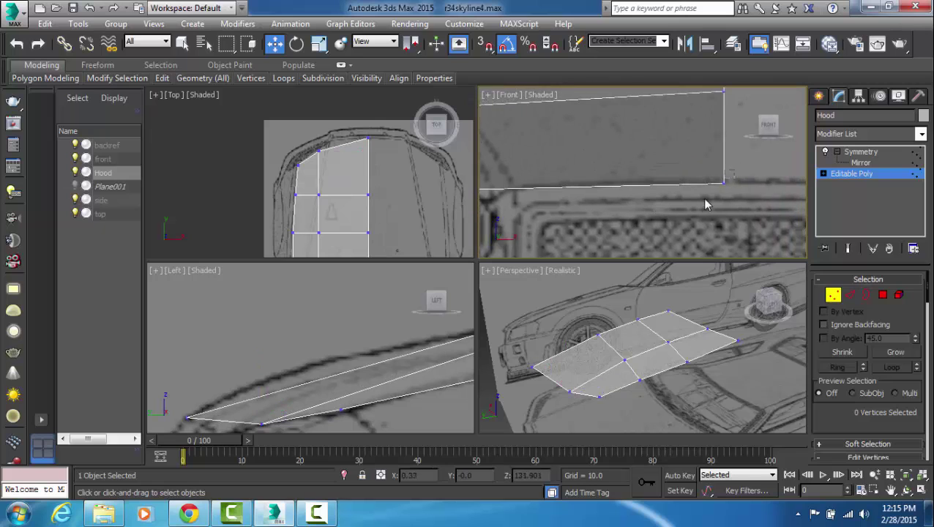
drag(705, 204, 739, 165)
middle_drag(718, 158, 728, 218)
click(642, 180)
- Select the three upper centerline vertices in the Front view and lower them slightly together
middle_drag(534, 103, 674, 198)
middle_drag(790, 224, 634, 186)
middle_drag(667, 219, 631, 173)
scroll(634, 181, down, 2)
drag(683, 103, 634, 157)
middle_drag(681, 133, 681, 178)
drag(655, 134, 656, 136)
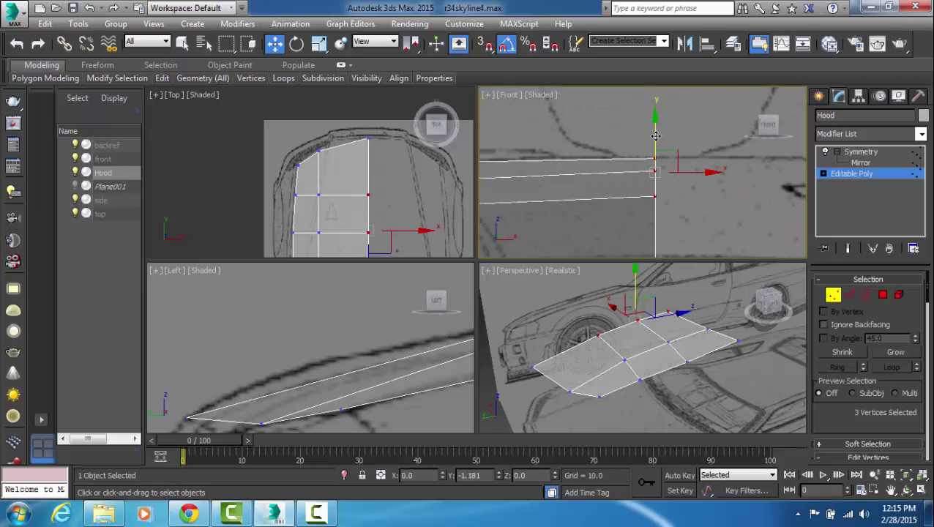
click(756, 274)
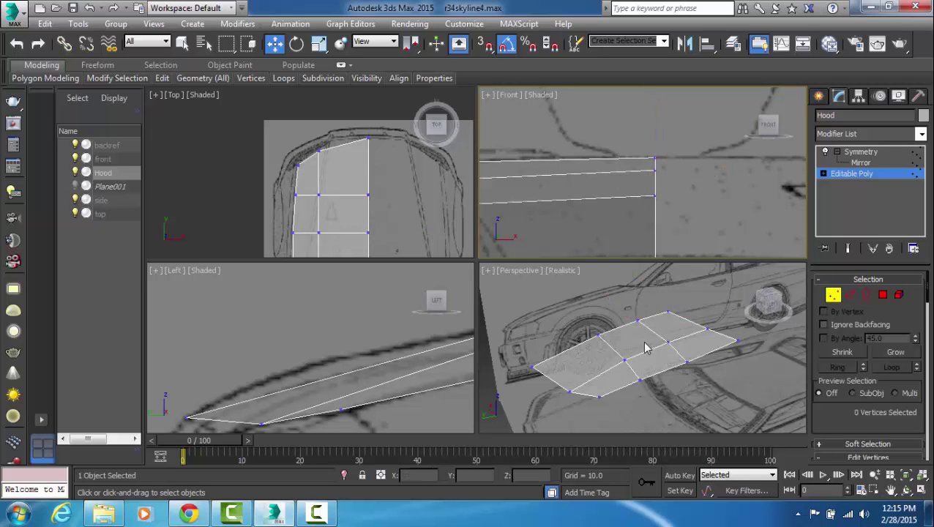
- Raise the three upper centerline vertices slightly, then leave vertex level and view the mirrored Hood in perspective
alt+middle_drag(645, 348, 634, 368)
middle_drag(580, 218, 582, 221)
scroll(583, 221, down, 2)
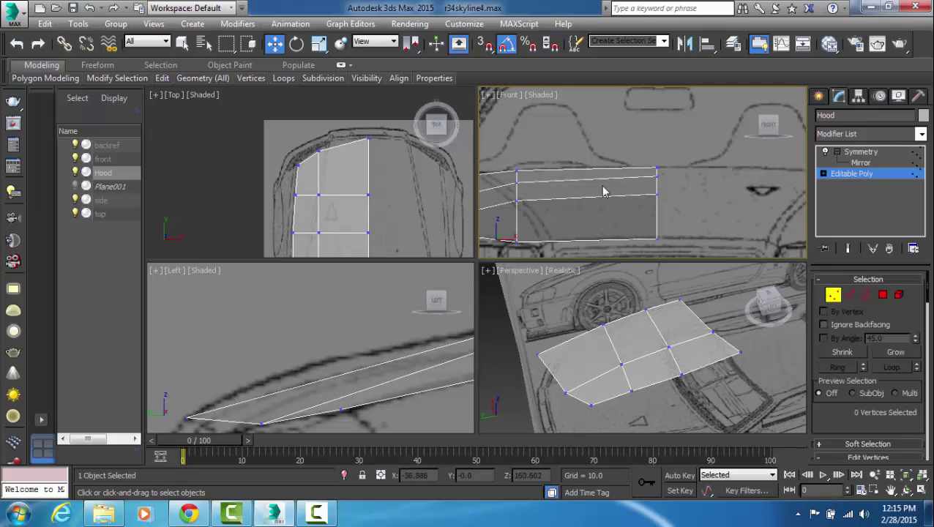
drag(662, 160, 637, 175)
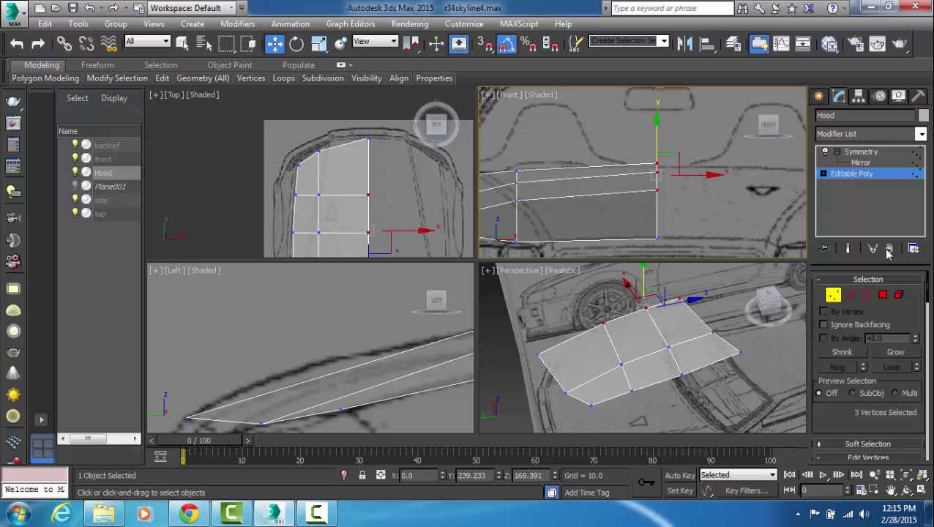
click(833, 294)
click(500, 374)
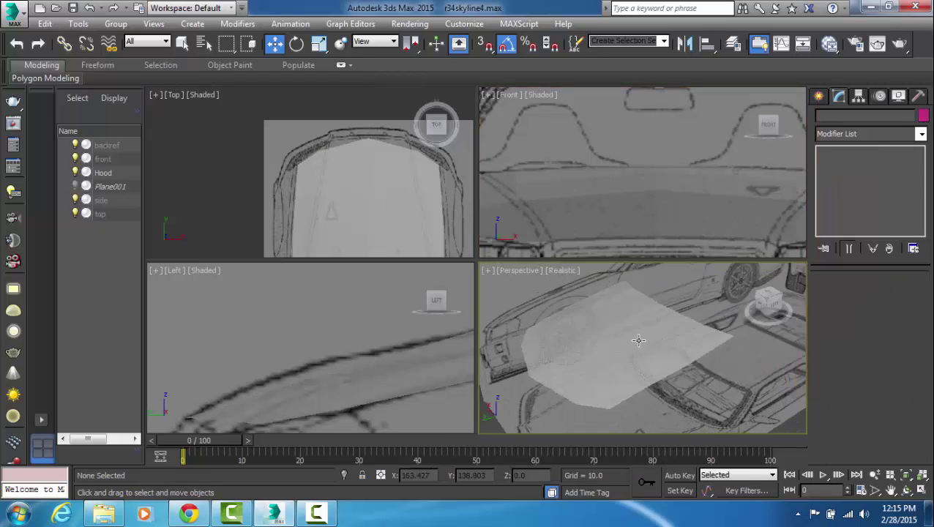
alt+middle_drag(500, 375, 616, 332)
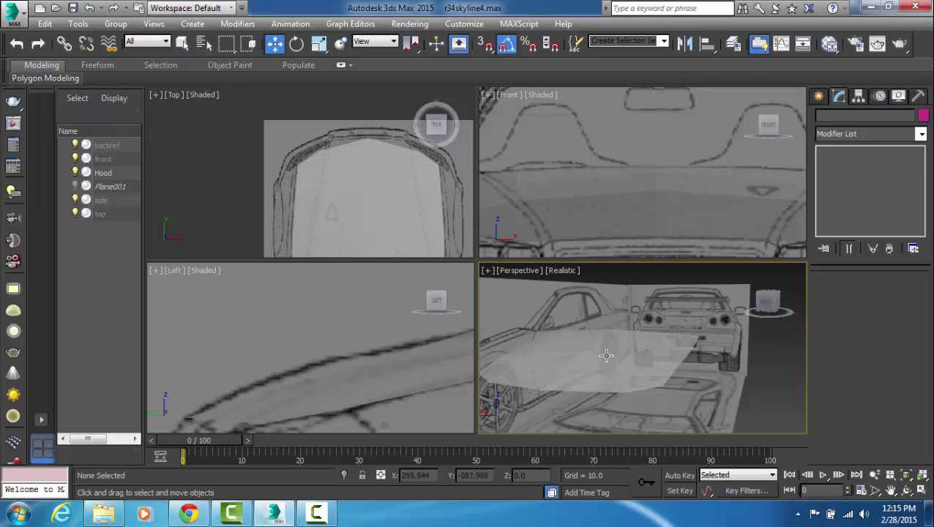
- Reselect the Hood and lower its three upper centerline vertices by about 4.2 units at the Editable Poly's vertex level
click(606, 356)
click(853, 175)
key(1)
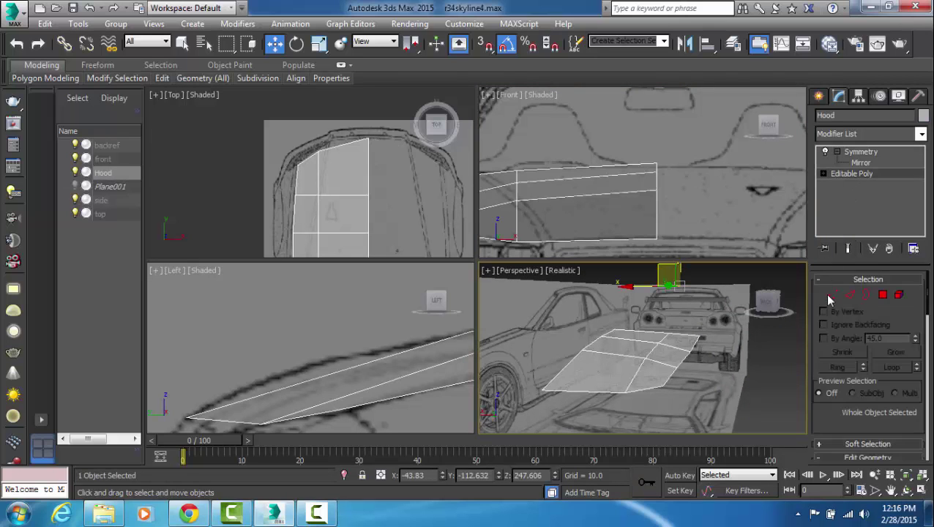
right_click(650, 143)
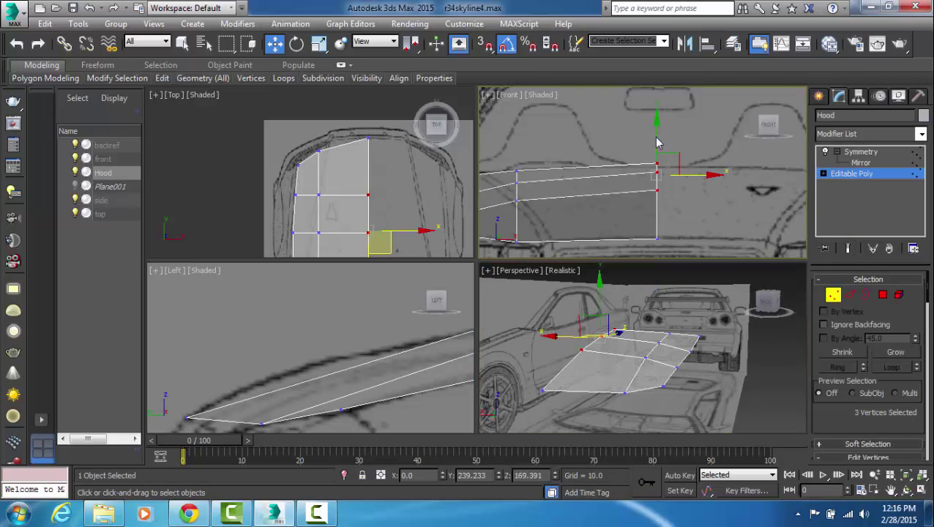
drag(658, 141, 659, 145)
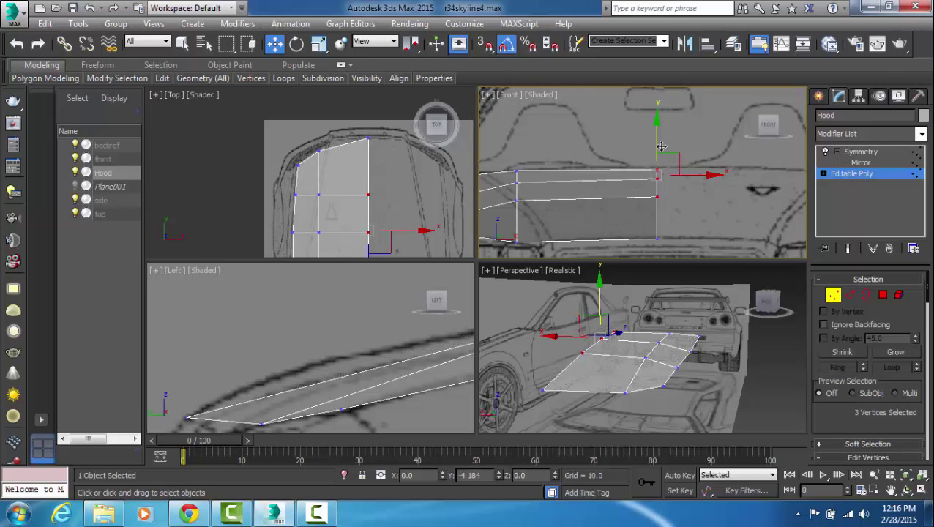
click(702, 164)
- Raise the windshield-end centerline vertex slightly toward the front blueprint's hood line
scroll(701, 172, up, 2)
mouse_move(702, 164)
middle_down()
mouse_move(703, 191)
mouse_move(692, 179)
mouse_move(717, 170)
mouse_move(701, 174)
middle_up()
click(685, 194)
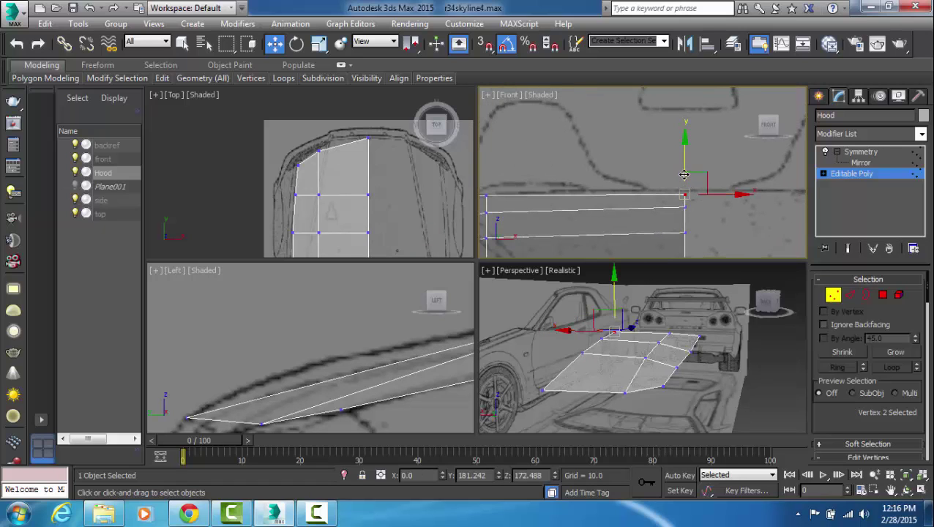
drag(687, 172, 689, 170)
click(718, 199)
- Lower the two middle centerline vertices slightly in the Front view, one at a time
middle_drag(716, 200, 729, 190)
click(699, 197)
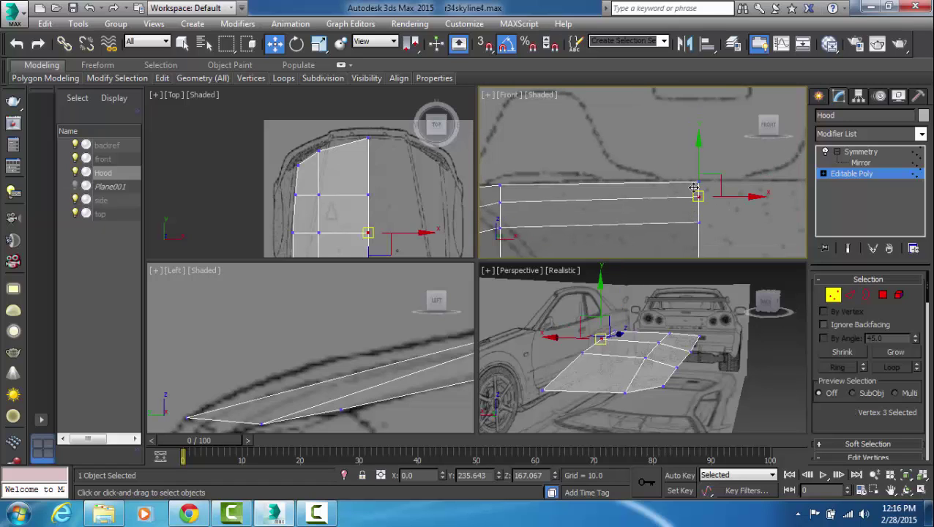
drag(701, 177, 701, 199)
click(711, 210)
click(699, 223)
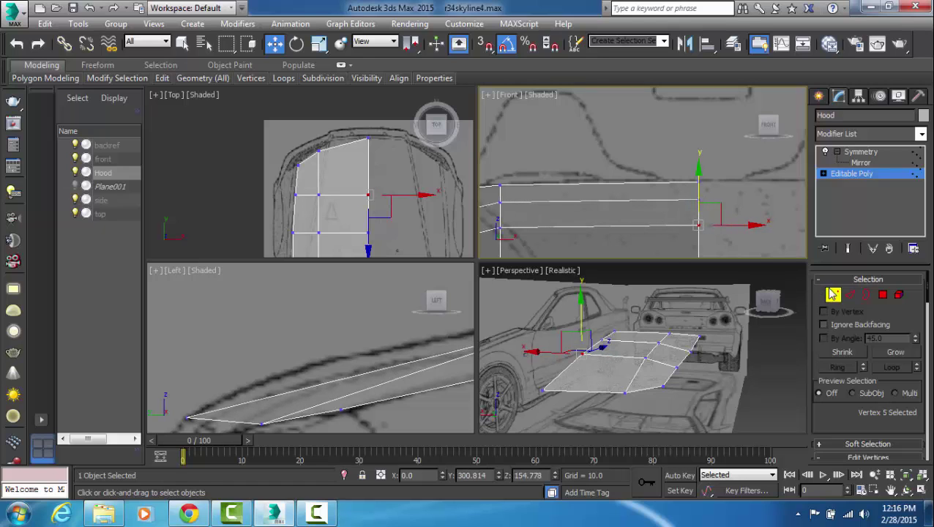
- Leave vertex level and examine the mirrored Hood's shape in the Perspective view
click(831, 293)
click(769, 346)
alt+middle_drag(710, 341, 626, 406)
click(647, 351)
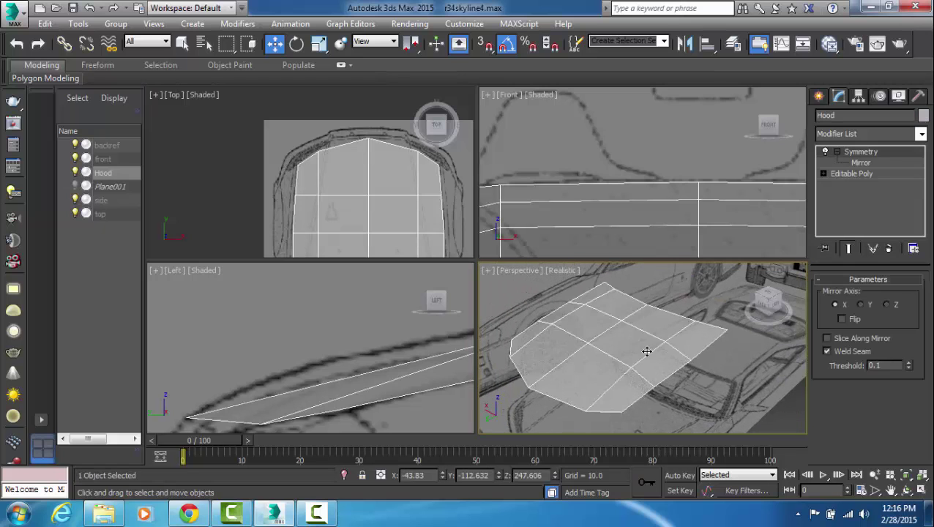
middle_drag(666, 342, 677, 341)
- Return to the Editable Poly's vertex level and maximize the Top view with no vertices selected
click(860, 175)
middle_drag(690, 245, 673, 210)
scroll(686, 183, down, 4)
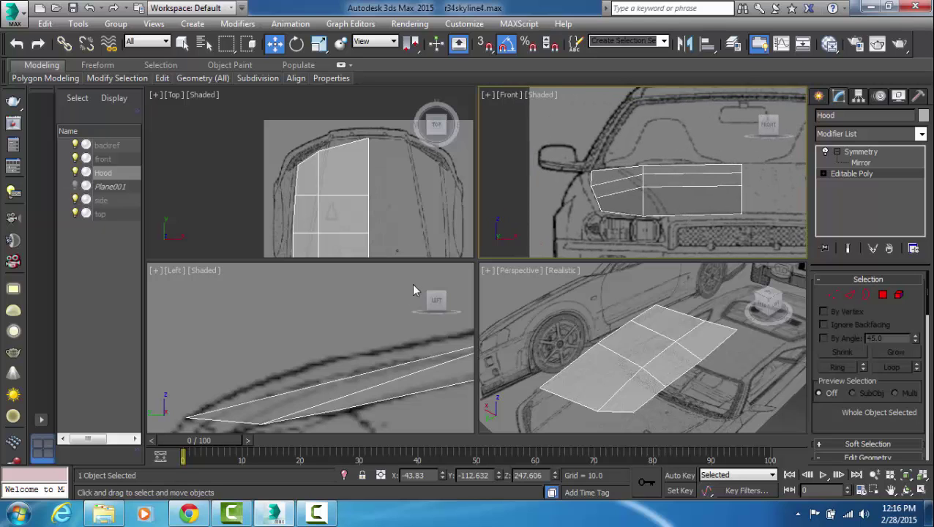
scroll(384, 213, up, 6)
middle_drag(389, 208, 361, 189)
click(833, 293)
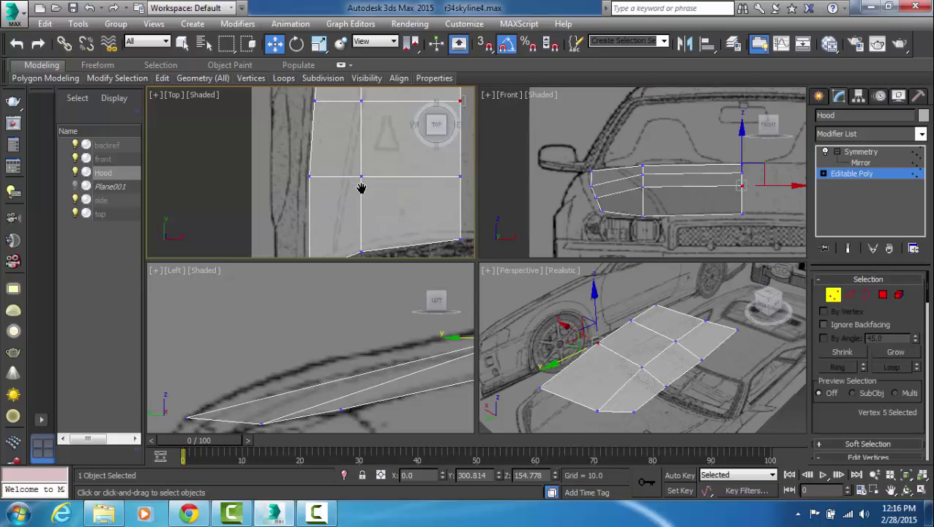
key(alt+w)
scroll(791, 278, down, 4)
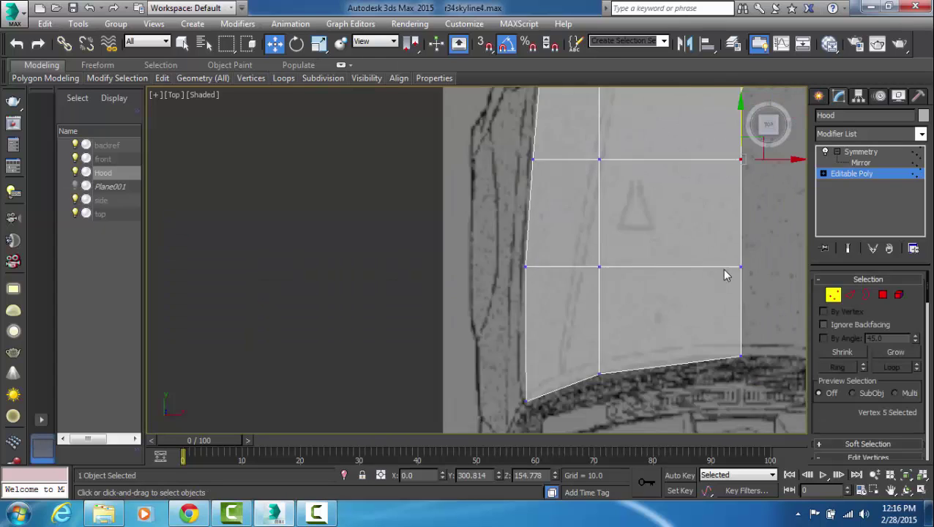
click(685, 253)
scroll(686, 275, down, 1)
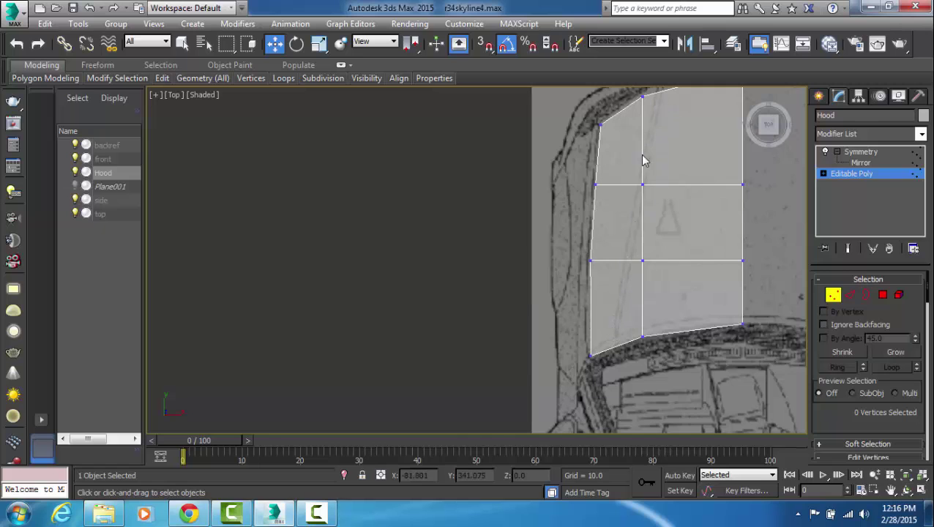
- Move the inner lengthwise row's vertex nearest the windshield-end one outward toward the hood crease in the top blueprint
mouse_move(649, 266)
middle_down()
mouse_move(655, 249)
mouse_move(650, 283)
middle_up()
scroll(657, 249, up, 5)
click(632, 268)
drag(680, 269, 649, 280)
click(673, 304)
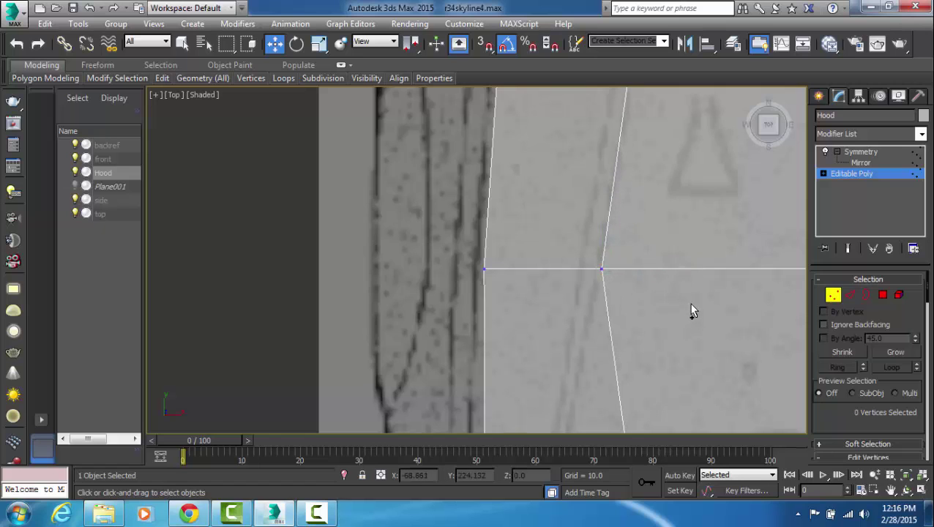
- Move the inner row's windshield-end vertex to about X -107, Y 171, and shift the outer windshield corner outward about 1.8
scroll(690, 302, down, 3)
drag(639, 373, 639, 368)
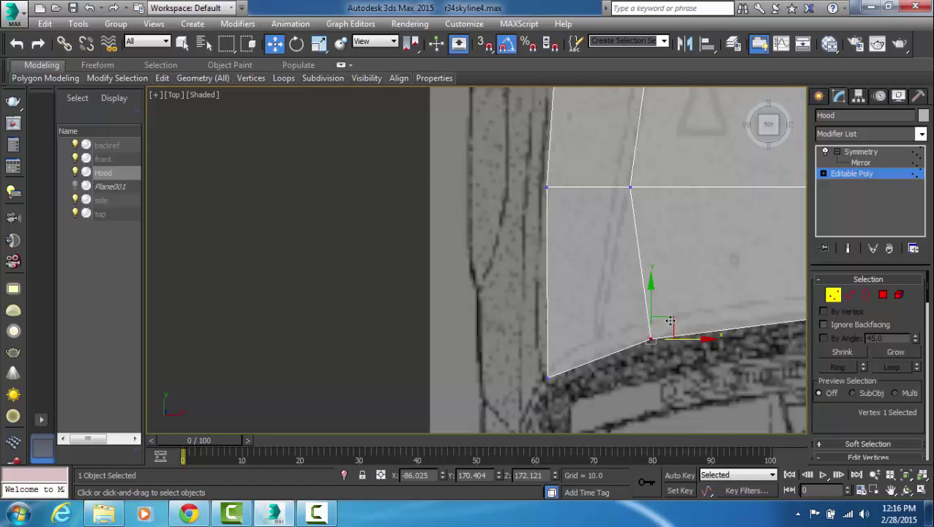
drag(668, 323, 627, 316)
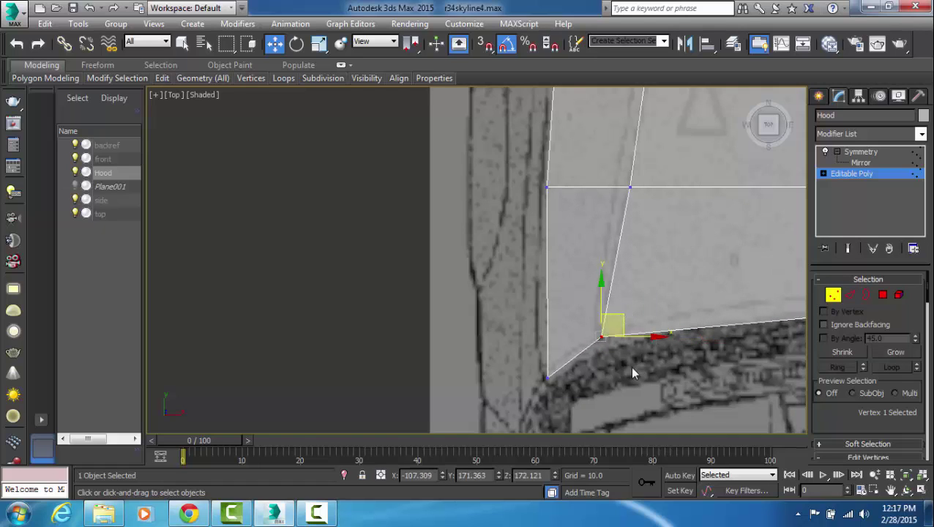
click(546, 377)
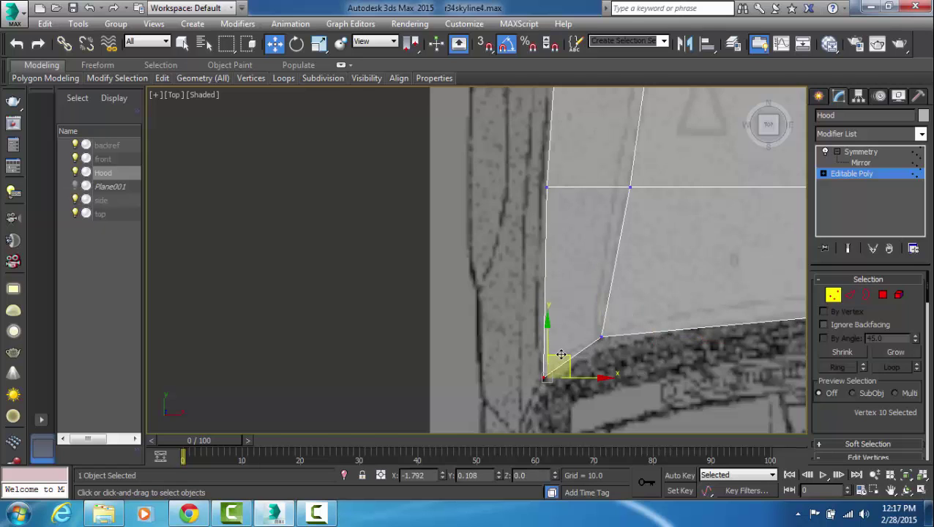
click(616, 314)
- Move the inner row's vertex nearest the nose edge along X to about -84.9, onto the hood crease
middle_drag(798, 285, 607, 289)
middle_drag(486, 259, 592, 410)
middle_drag(571, 201, 566, 305)
drag(567, 256, 569, 294)
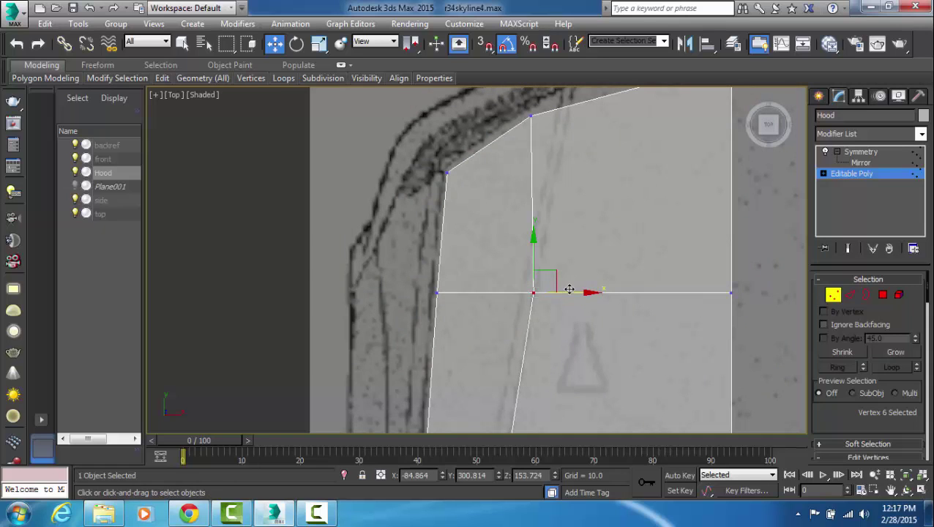
- Move the inner row's nose-end vertex inward and forward to where the crease meets the top blueprint's front hood edge
middle_drag(600, 196, 597, 207)
click(513, 202)
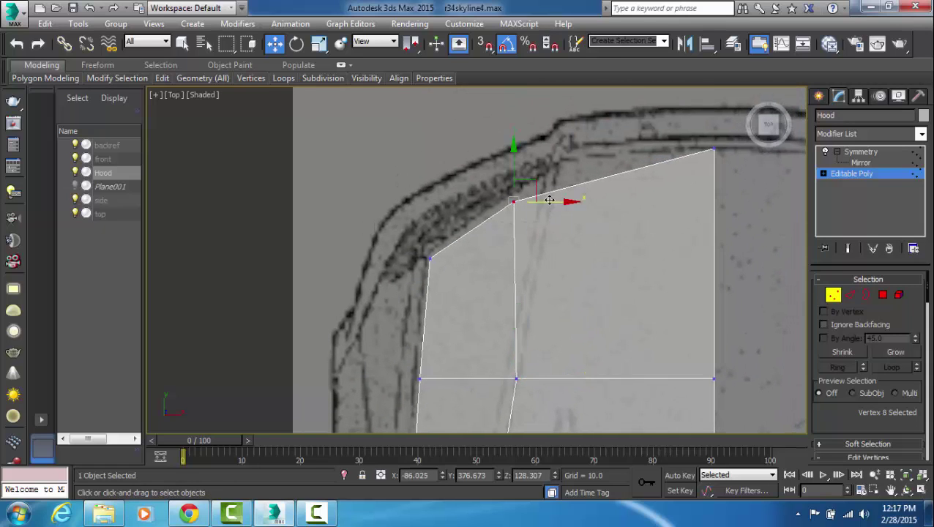
drag(551, 202, 578, 139)
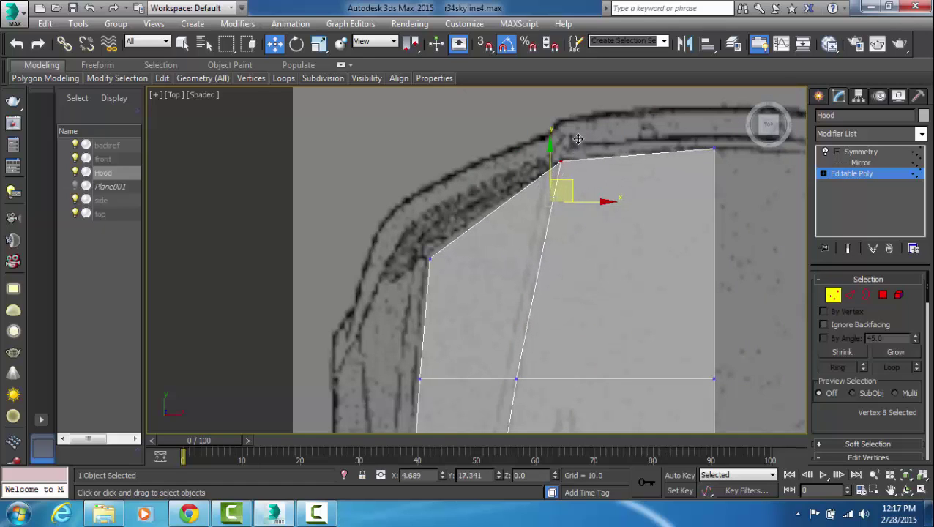
click(606, 258)
middle_drag(582, 271, 587, 272)
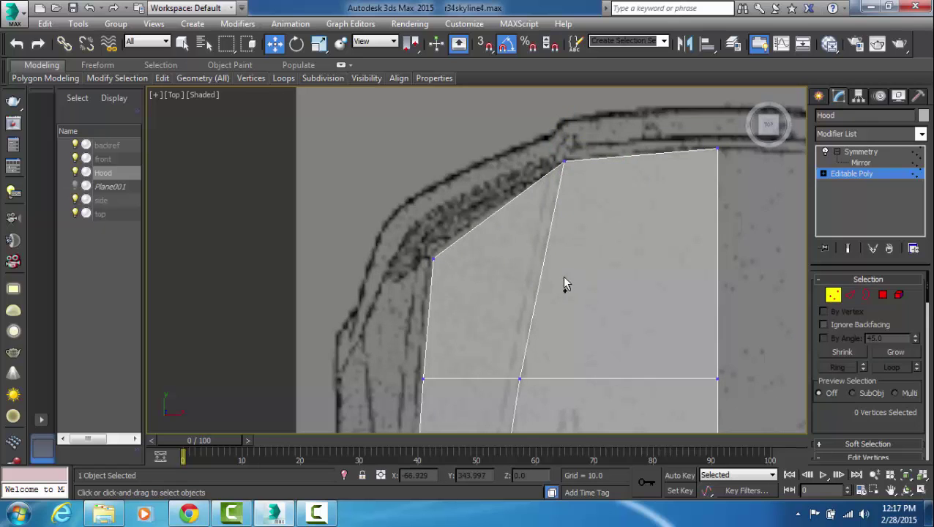
- Select the two middle outer-edge vertices and move them outward together along X to the top blueprint's hood edge
middle_drag(520, 419, 595, 174)
click(492, 215)
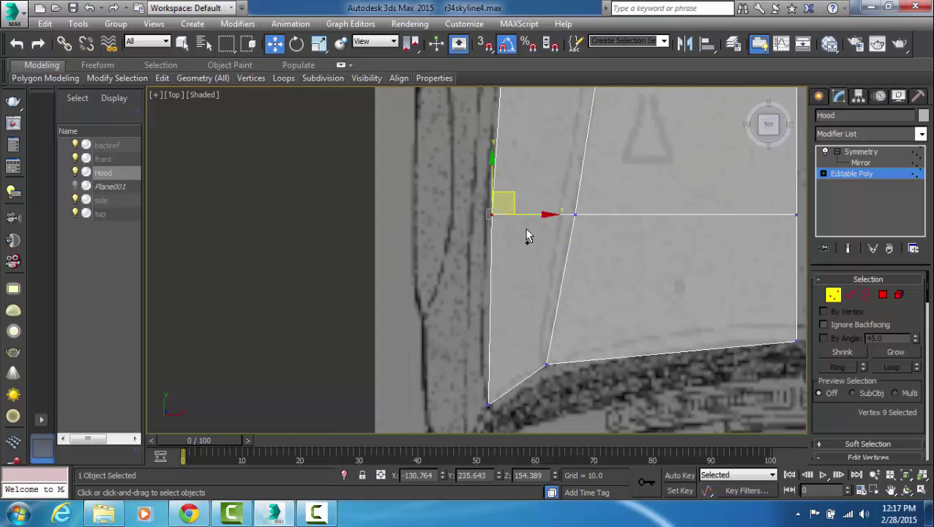
middle_drag(525, 229, 538, 360)
click(515, 193)
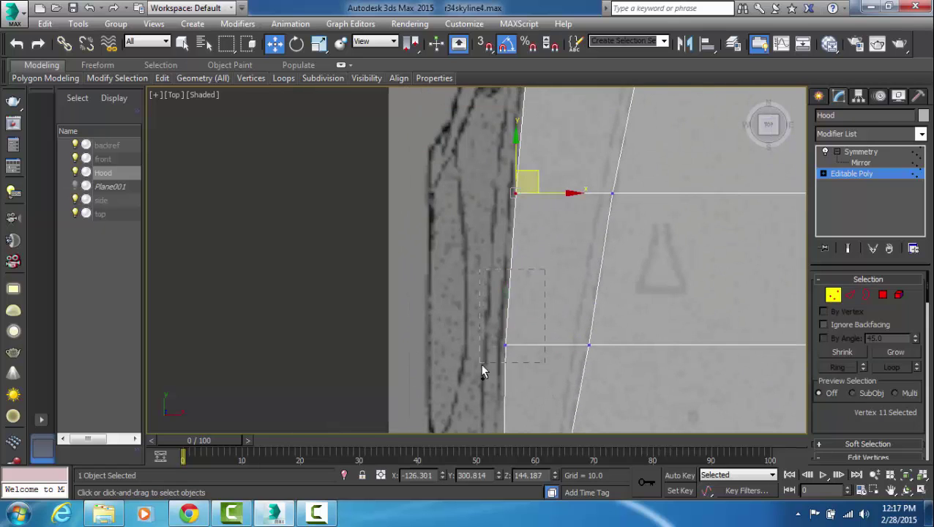
ctrl+drag(545, 269, 482, 365)
drag(552, 268, 550, 267)
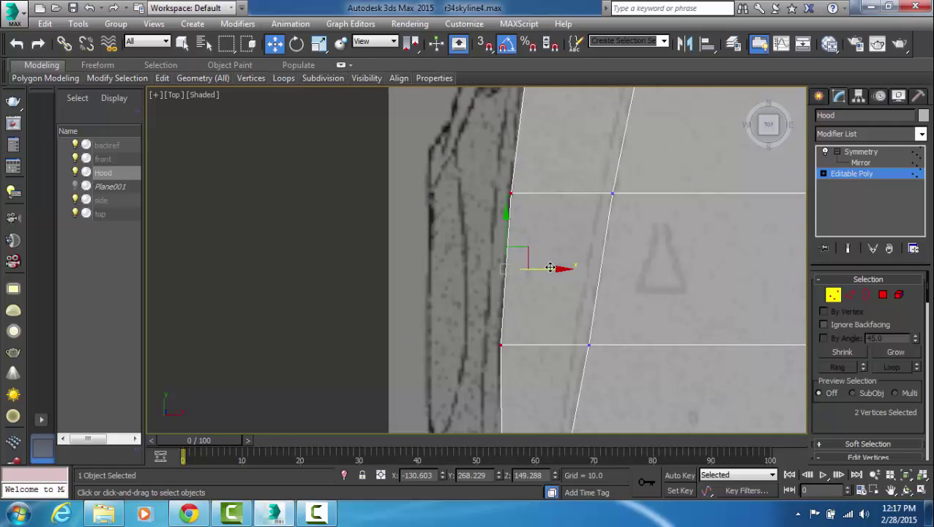
- Move the two middle outer-edge vertices inward together along X to about -128.9, towards the front blueprint's hood edge
key(alt+w)
middle_drag(396, 344, 370, 338)
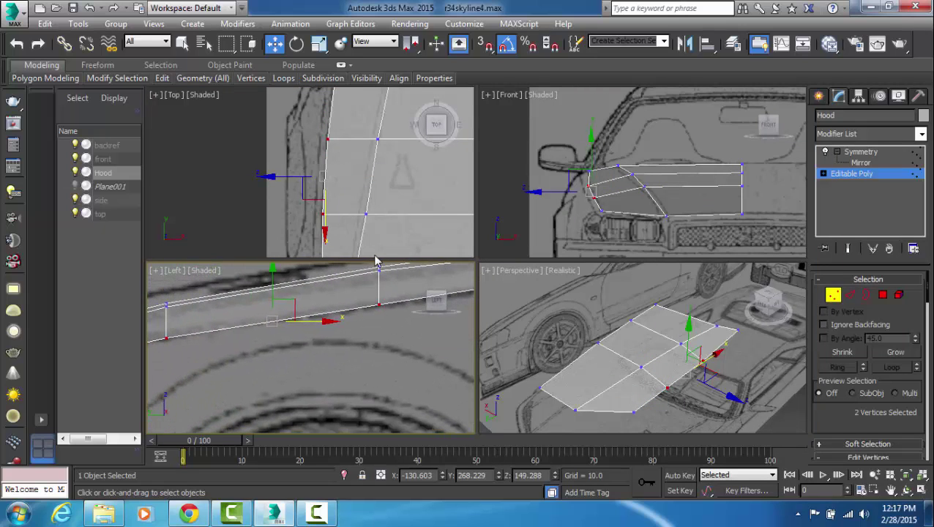
scroll(612, 214, up, 3)
scroll(654, 233, up, 4)
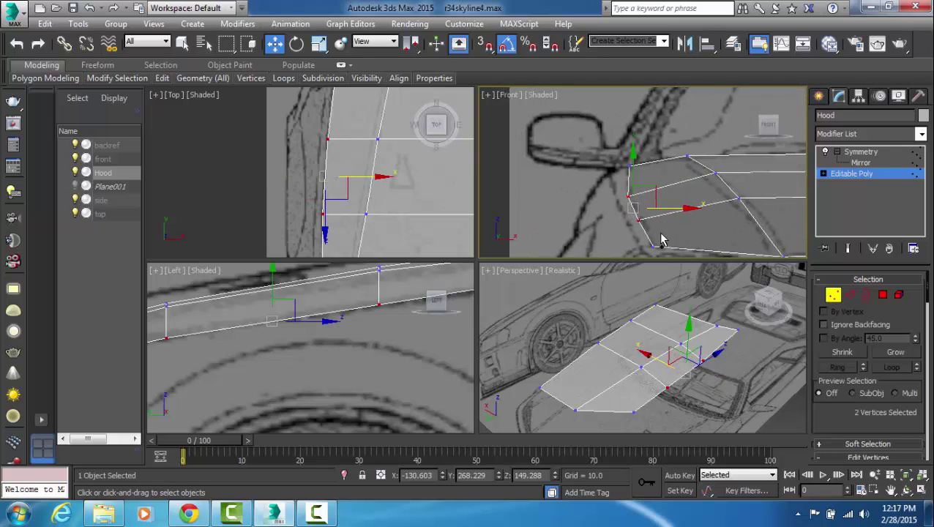
middle_drag(654, 233, 657, 235)
middle_drag(394, 219, 421, 202)
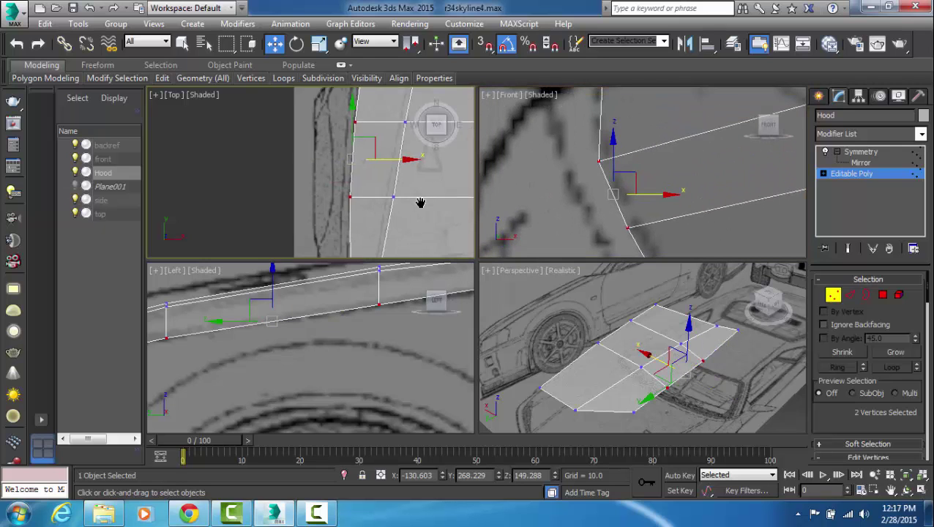
scroll(406, 209, up, 5)
middle_drag(366, 172, 407, 218)
scroll(407, 218, up, 2)
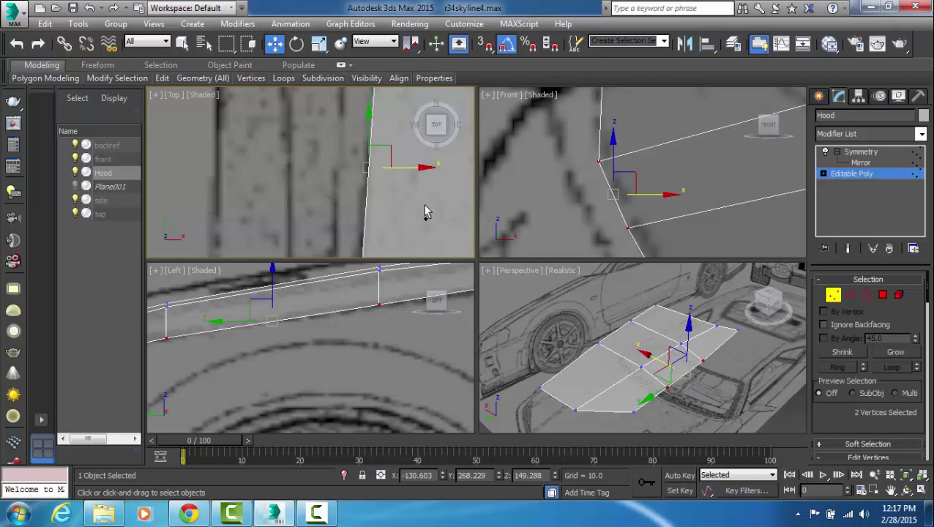
middle_drag(435, 178, 418, 211)
middle_drag(680, 203, 678, 194)
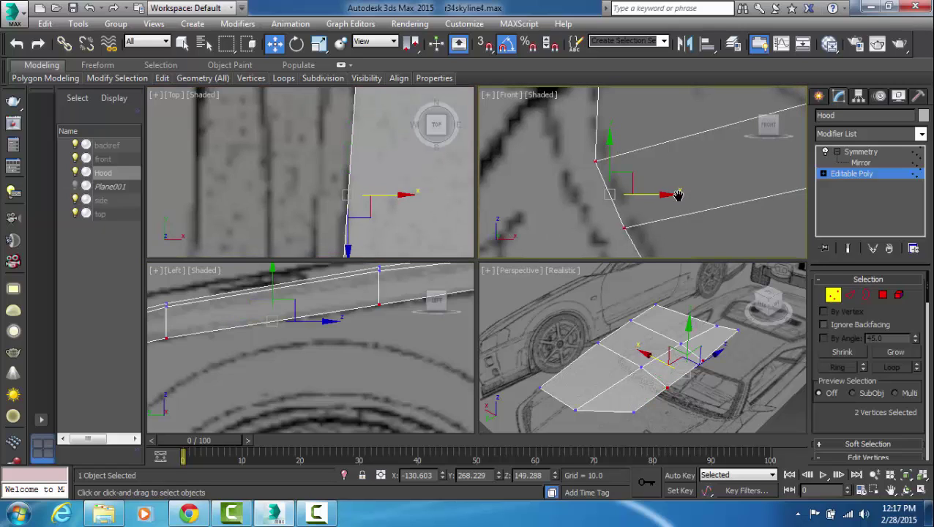
drag(654, 195, 665, 201)
- Examine the hood's middle outer edge against the top and front blueprints and from an orbited perspective
scroll(433, 161, down, 5)
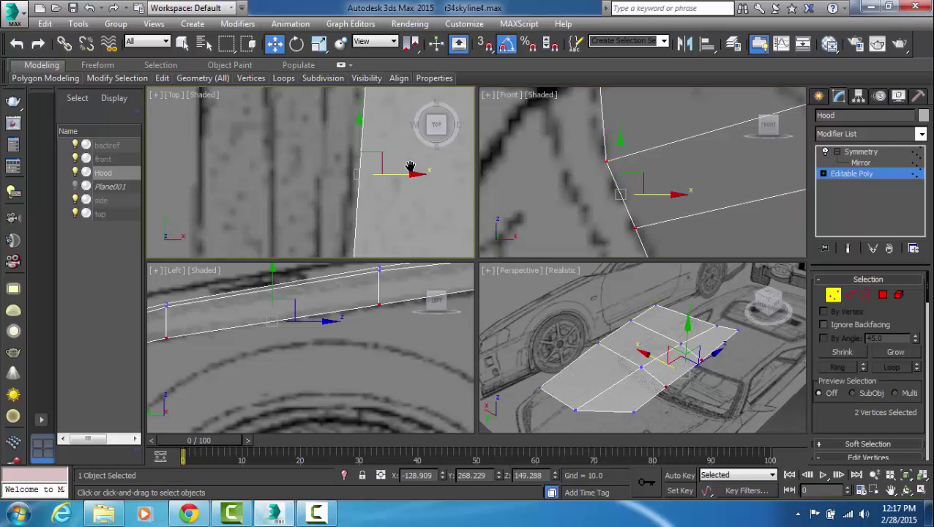
scroll(436, 160, up, 5)
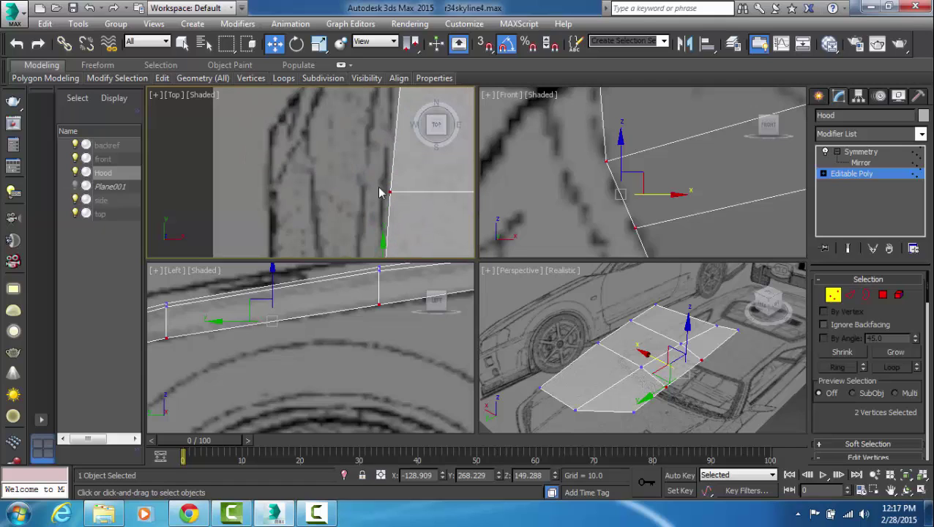
middle_drag(407, 217, 422, 202)
click(423, 229)
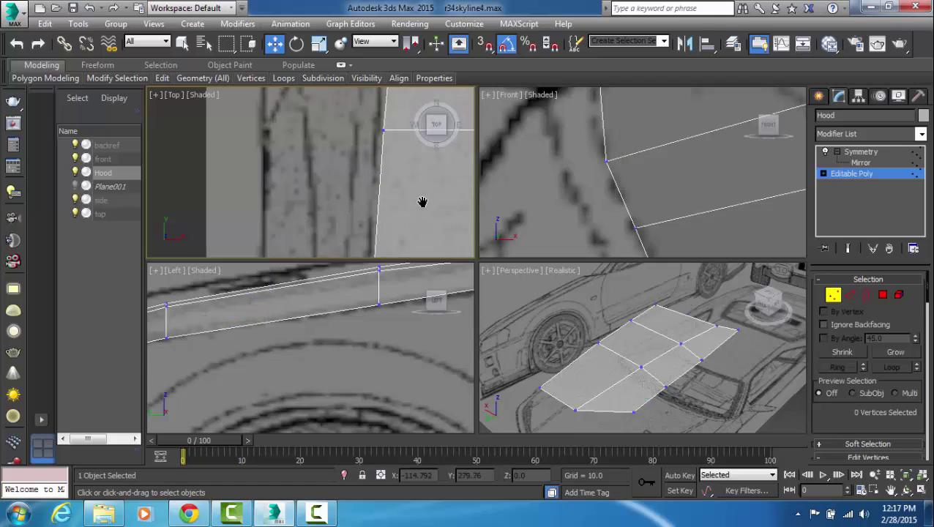
scroll(422, 202, down, 3)
middle_drag(440, 235, 394, 162)
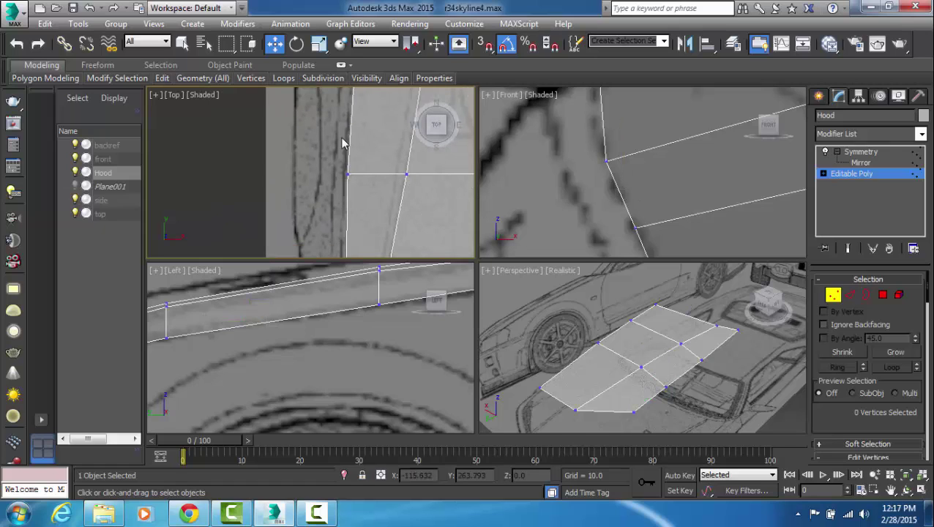
middle_drag(342, 142, 340, 156)
middle_drag(396, 175, 407, 135)
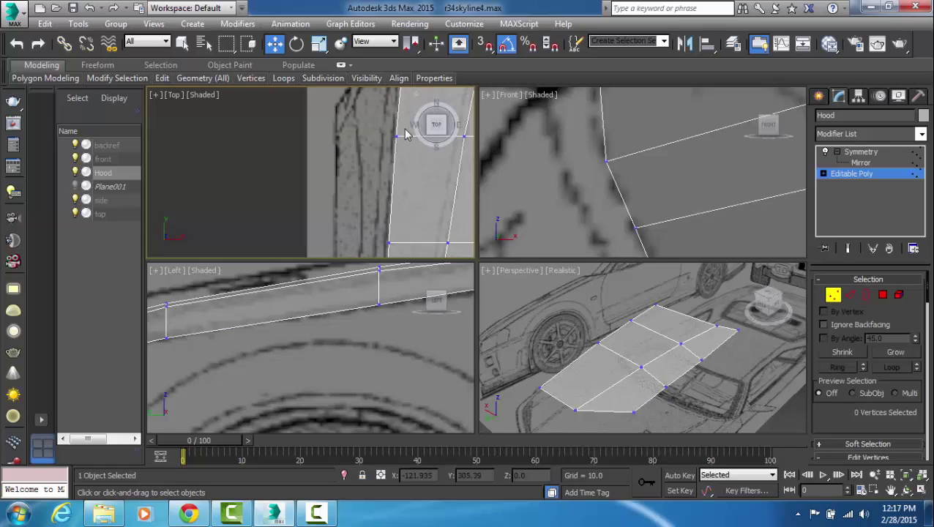
drag(396, 227, 348, 269)
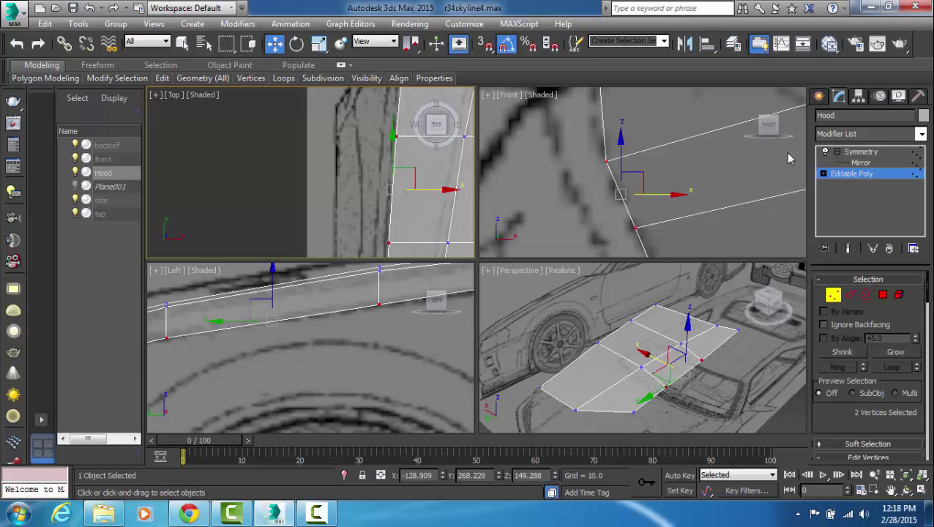
alt+middle_drag(782, 358, 754, 290)
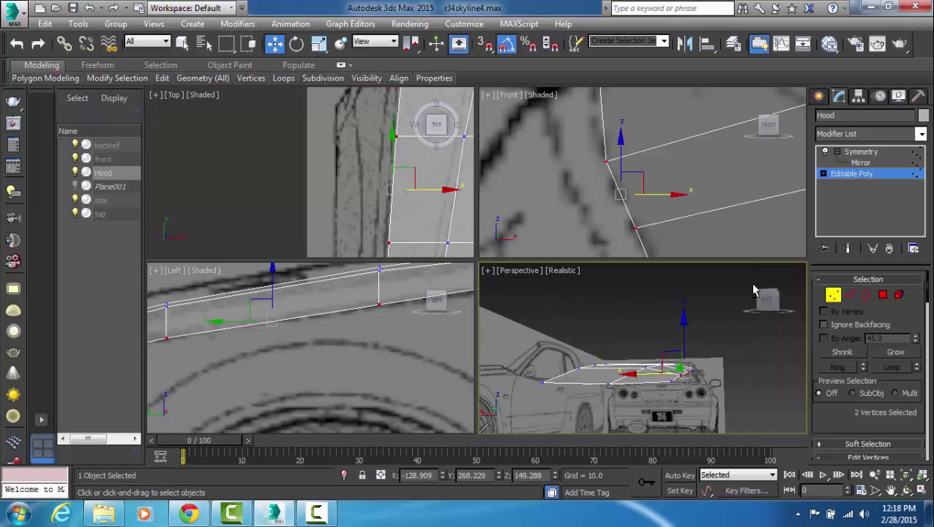
alt+middle_drag(707, 358, 775, 322)
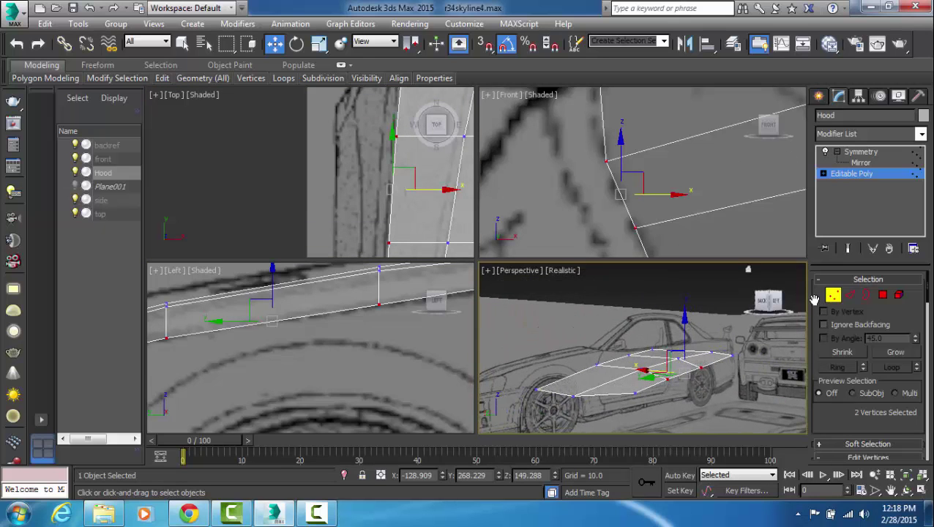
click(585, 202)
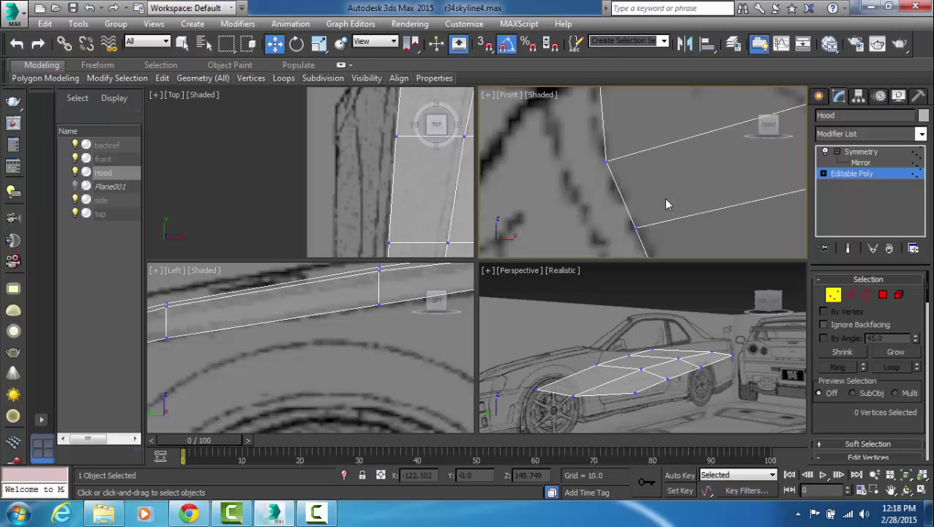
scroll(663, 193, down, 2)
scroll(666, 195, up, 2)
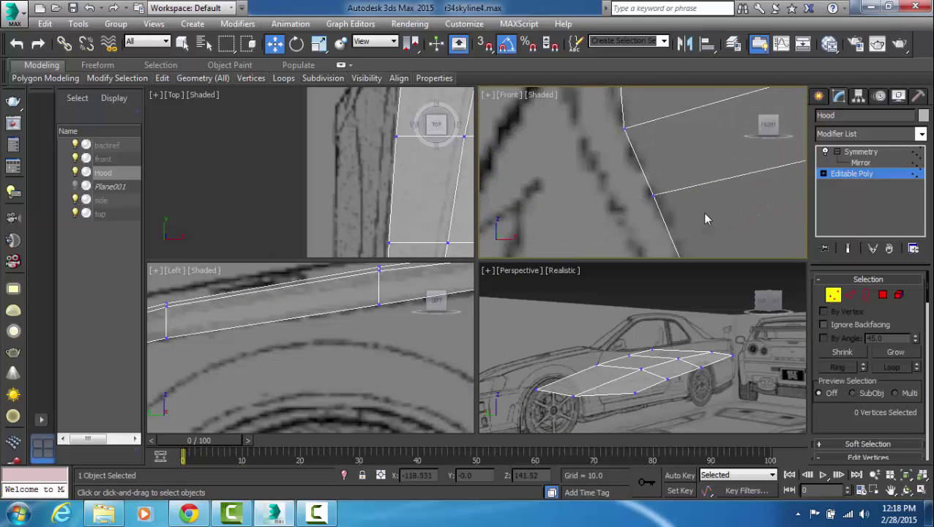
- Shift the two middle outer-edge vertices outward about 1.4 along X, and fine-tune them inward between the top and front blueprint edges
click(396, 212)
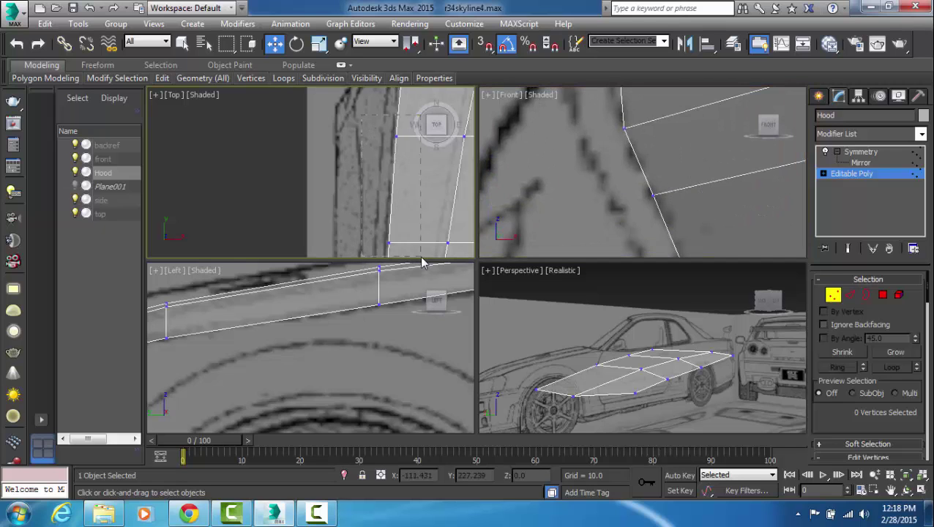
drag(421, 257, 422, 258)
mouse_move(658, 189)
middle_down()
mouse_move(676, 217)
mouse_move(664, 186)
middle_up()
scroll(669, 209, up, 2)
middle_drag(403, 168, 393, 138)
scroll(404, 162, up, 2)
middle_drag(379, 212, 400, 189)
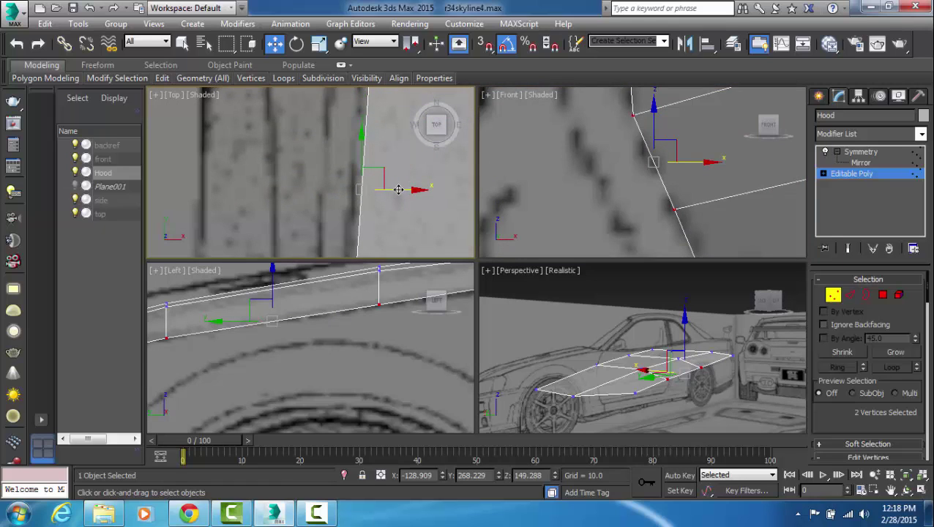
drag(398, 190, 394, 189)
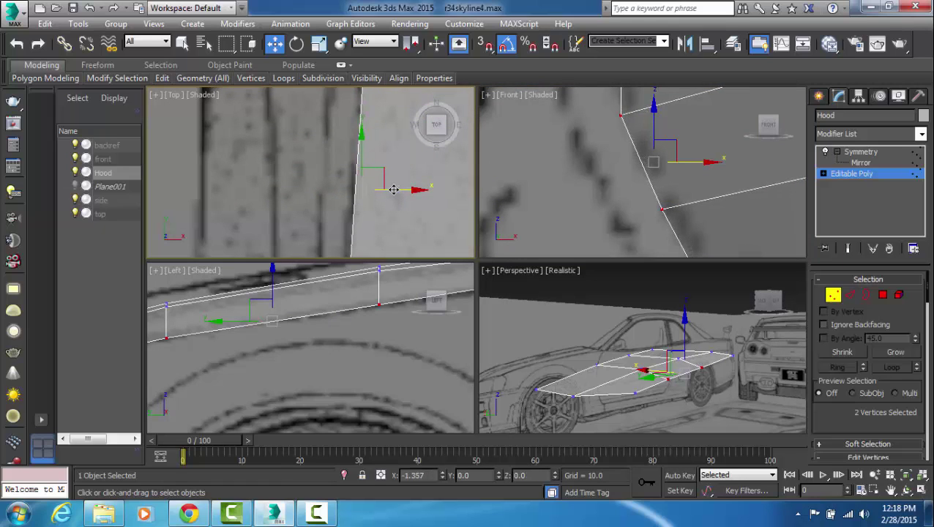
right_click(598, 161)
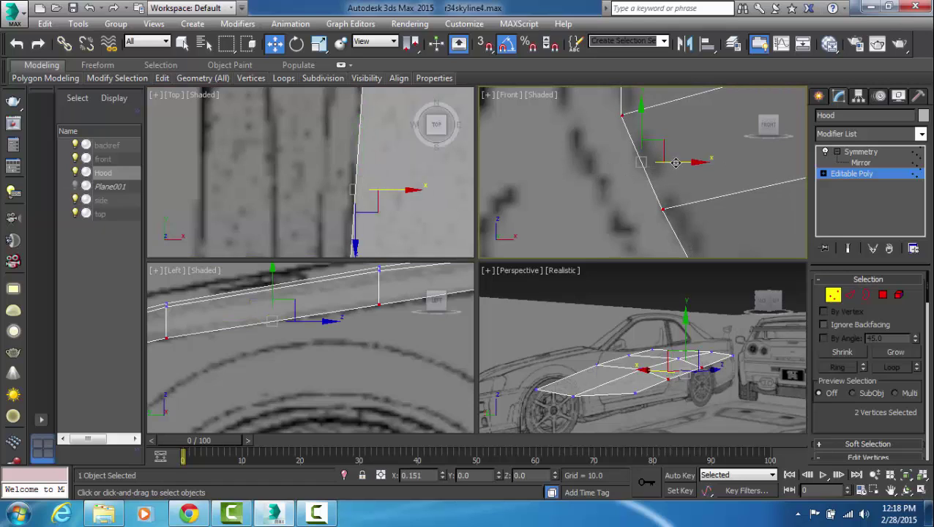
drag(675, 162, 678, 163)
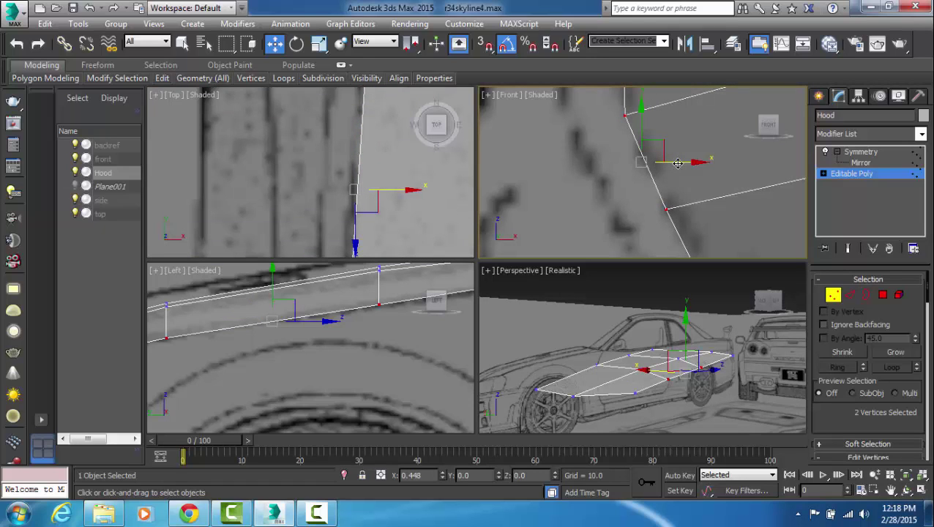
drag(678, 163, 676, 163)
click(588, 194)
- Move the inner row's vertex nearest the nose edge inward along X to about -81.5, towards the front blueprint's crease
middle_drag(681, 208, 688, 185)
scroll(688, 185, down, 1)
middle_drag(708, 226, 744, 289)
middle_click(412, 154)
scroll(421, 163, down, 3)
middle_drag(451, 249, 414, 143)
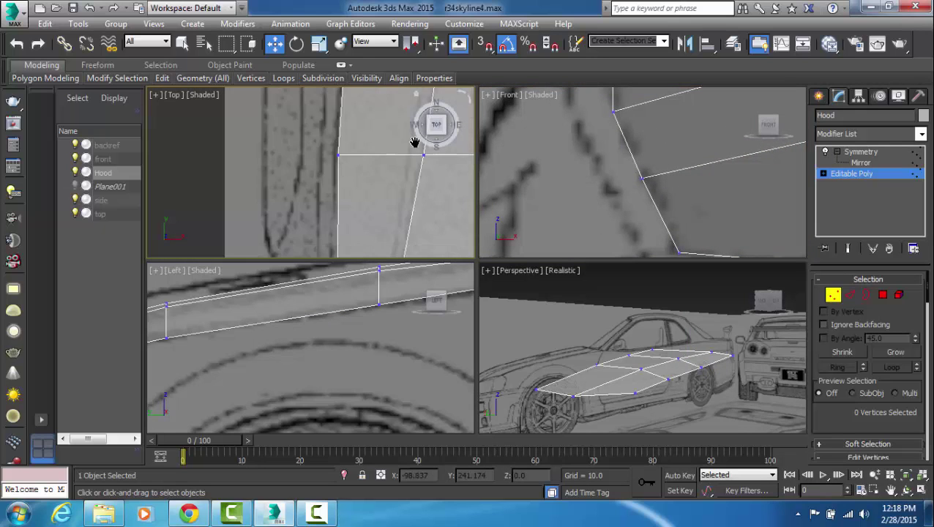
scroll(414, 146, down, 5)
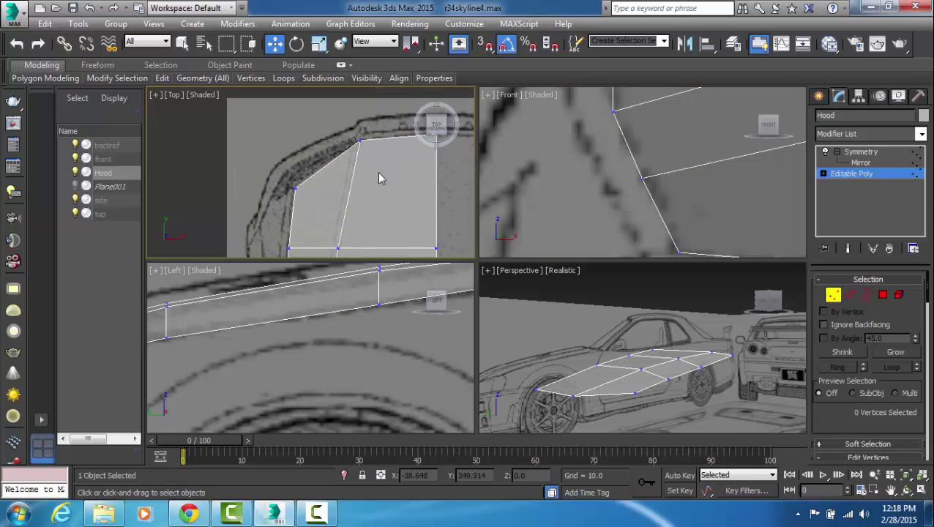
middle_drag(732, 154, 530, 192)
middle_drag(703, 176, 635, 174)
click(616, 147)
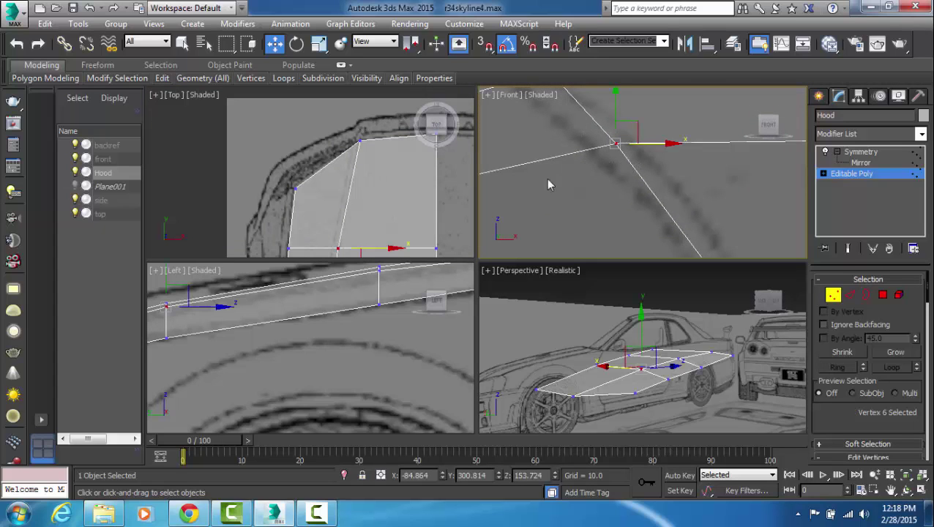
middle_drag(326, 196, 370, 120)
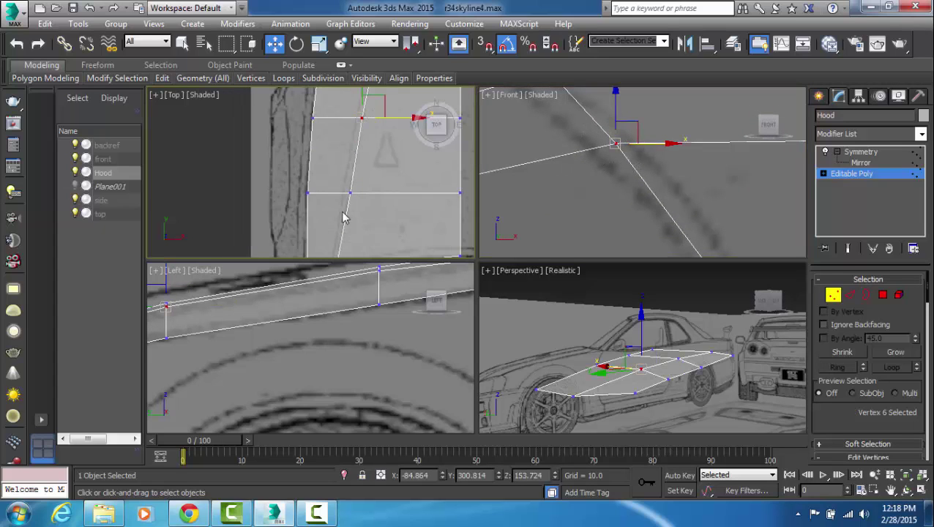
middle_drag(620, 141, 600, 154)
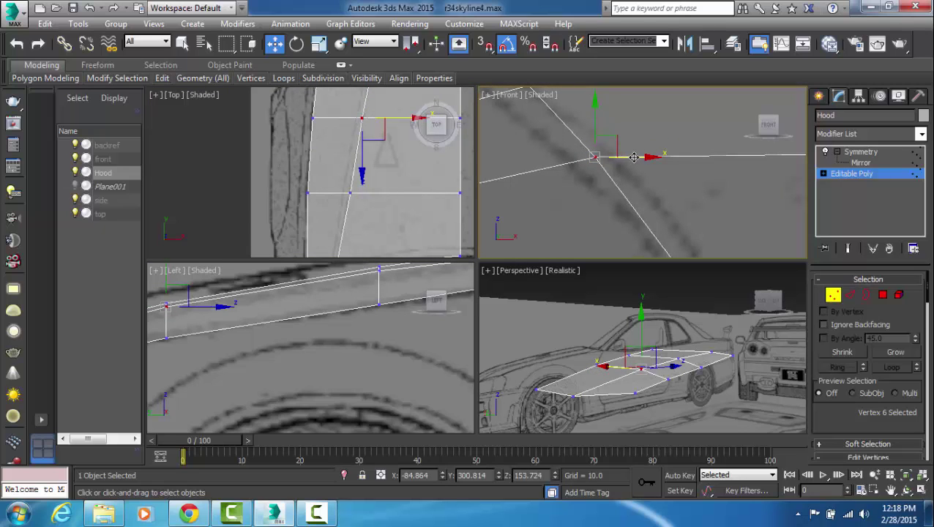
drag(634, 157, 655, 157)
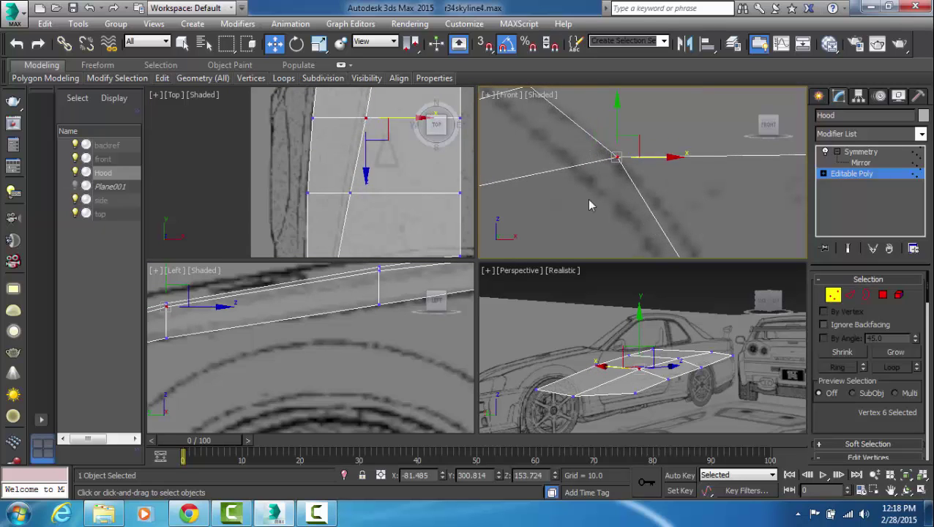
click(591, 205)
- Adjust the inner row's nose-end vertex along X to about -63.8 against the front blueprint
middle_drag(704, 242, 679, 190)
scroll(679, 190, down, 2)
middle_drag(721, 214, 709, 193)
drag(660, 244, 726, 227)
drag(691, 197, 692, 197)
drag(733, 226, 727, 225)
- Add the next inner-row vertex to the selection and move both outward about 1.8 along X towards the top blueprint's crease
middle_drag(410, 183, 422, 163)
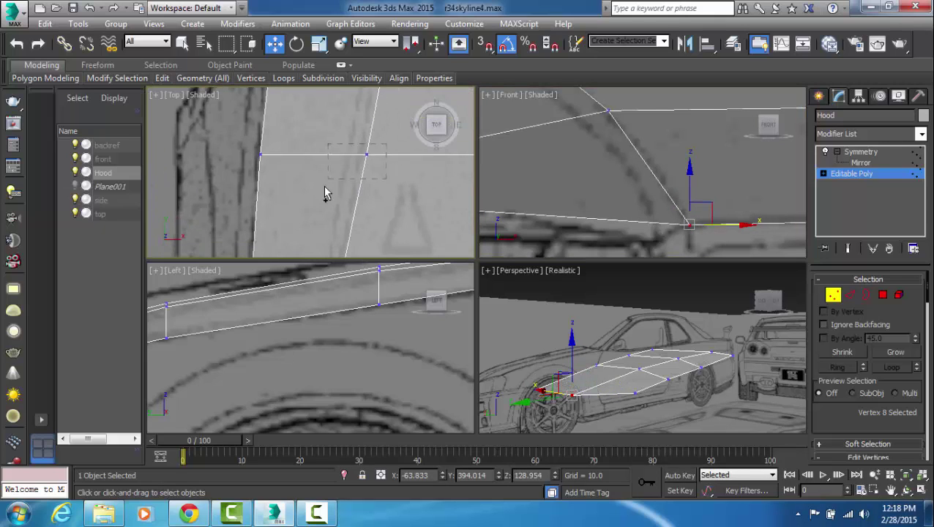
ctrl+drag(325, 188, 323, 190)
middle_drag(418, 189, 369, 214)
middle_drag(586, 158, 612, 194)
middle_drag(398, 172, 392, 180)
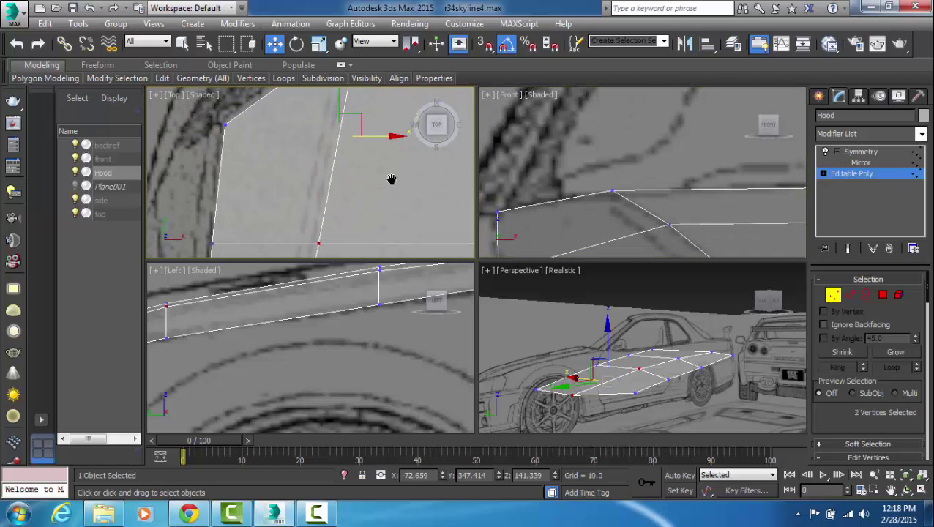
drag(371, 138, 366, 139)
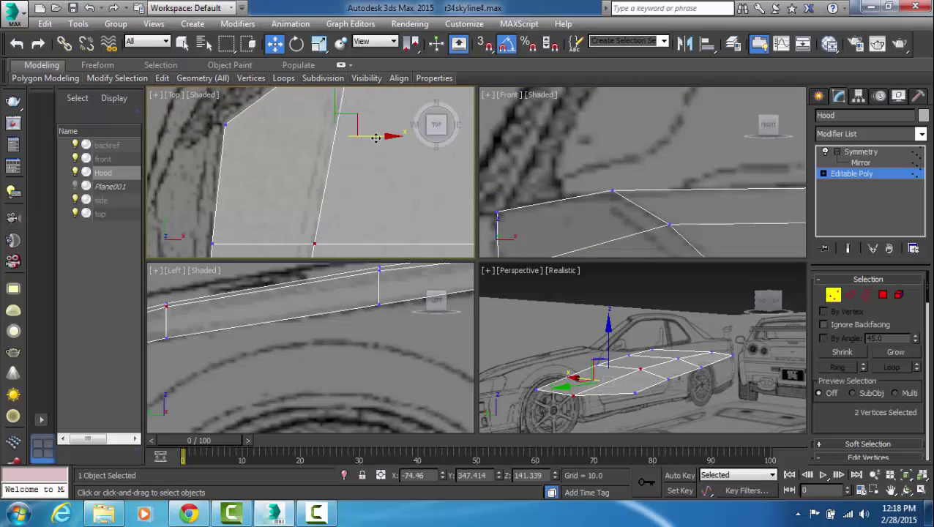
- Move only the inner row's nose-end vertex inward along X to about -64.0, between the front and top blueprint creases
middle_drag(692, 181, 674, 148)
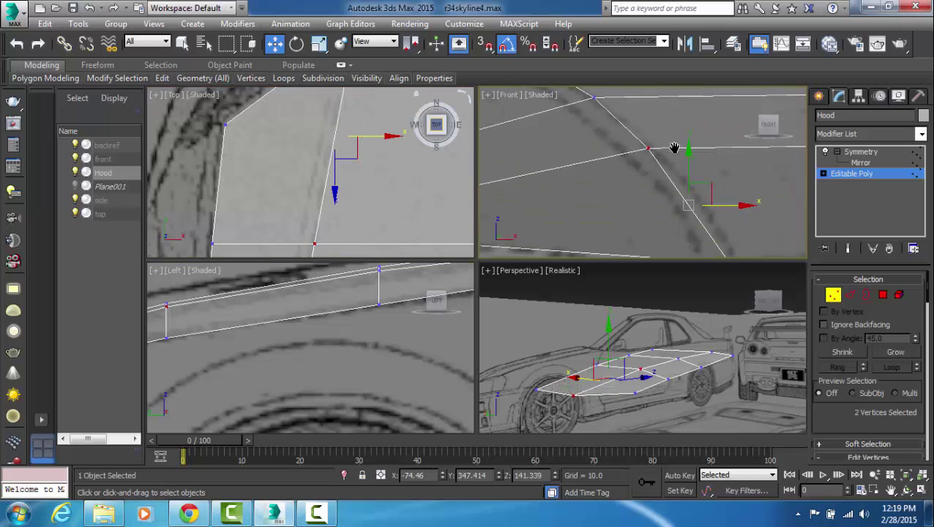
middle_drag(718, 202, 712, 181)
click(716, 213)
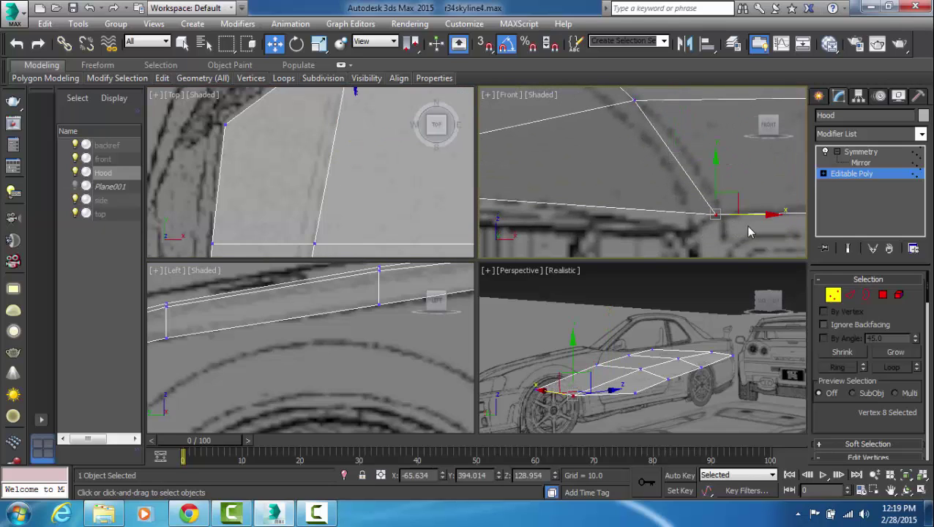
drag(750, 215, 757, 215)
middle_drag(383, 140, 377, 146)
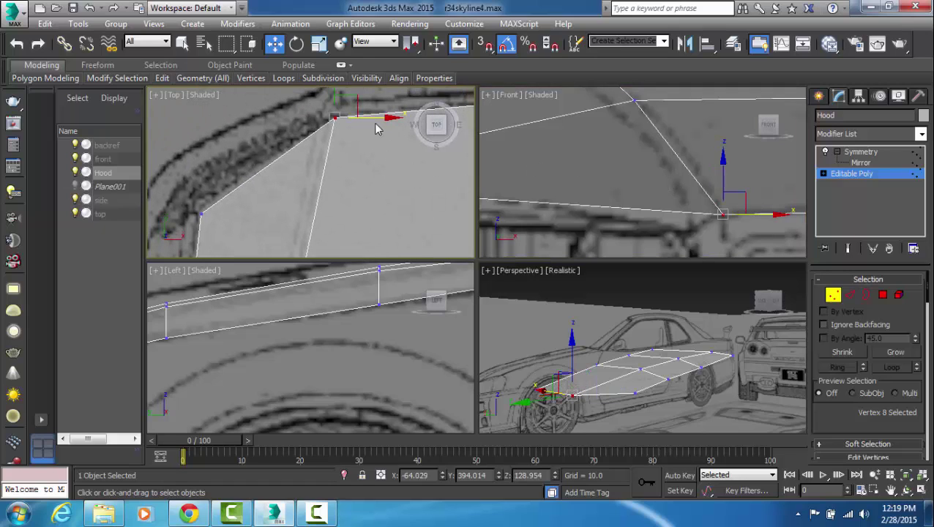
drag(380, 119, 379, 119)
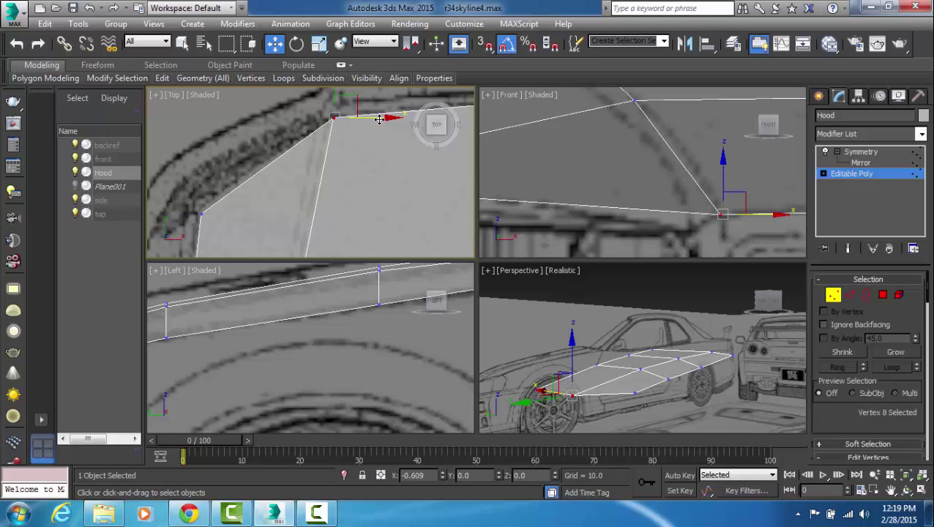
drag(380, 119, 380, 119)
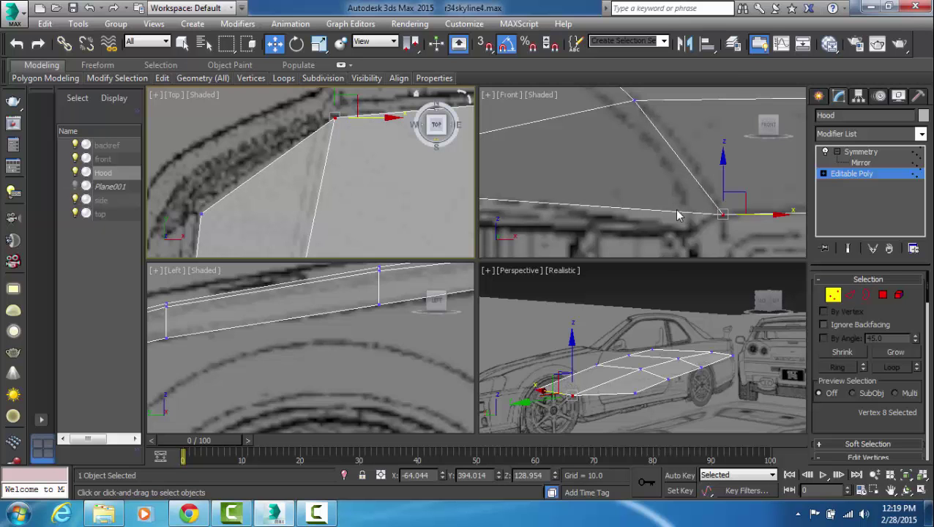
- Clear the vertex selection and compare the whole hood's profile with the side blueprint
click(719, 360)
alt+middle_drag(624, 336, 579, 355)
middle_drag(412, 322, 472, 339)
scroll(454, 334, down, 2)
scroll(454, 331, down, 2)
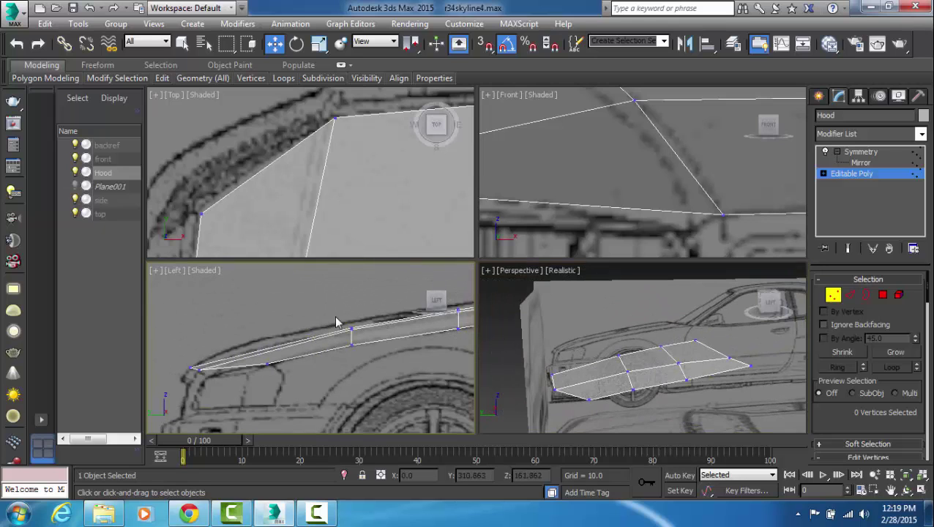
middle_drag(459, 256, 399, 213)
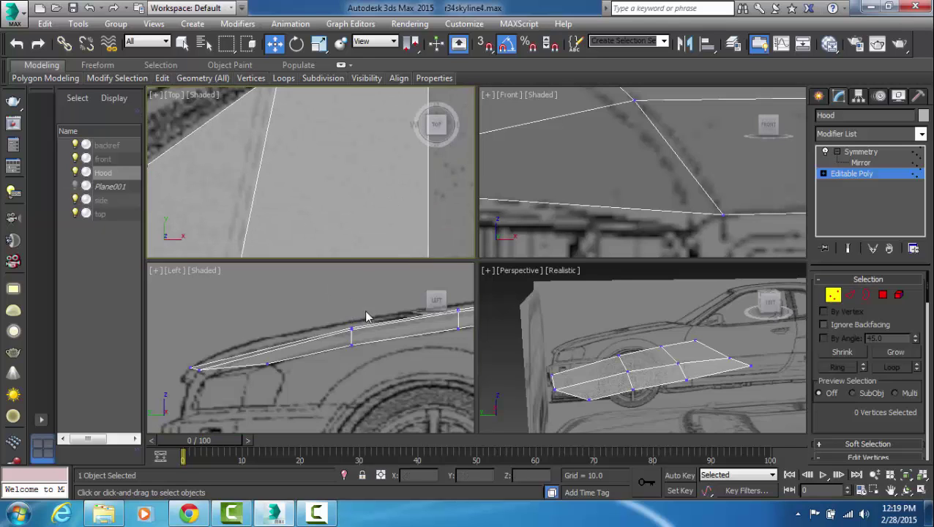
drag(367, 313, 339, 337)
middle_drag(369, 324, 214, 338)
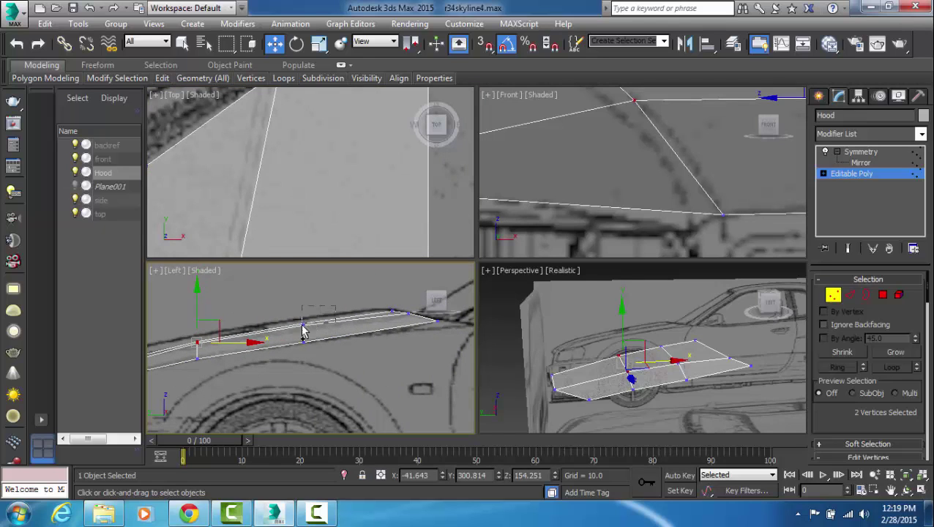
ctrl+drag(303, 331, 296, 323)
middle_drag(258, 310, 271, 307)
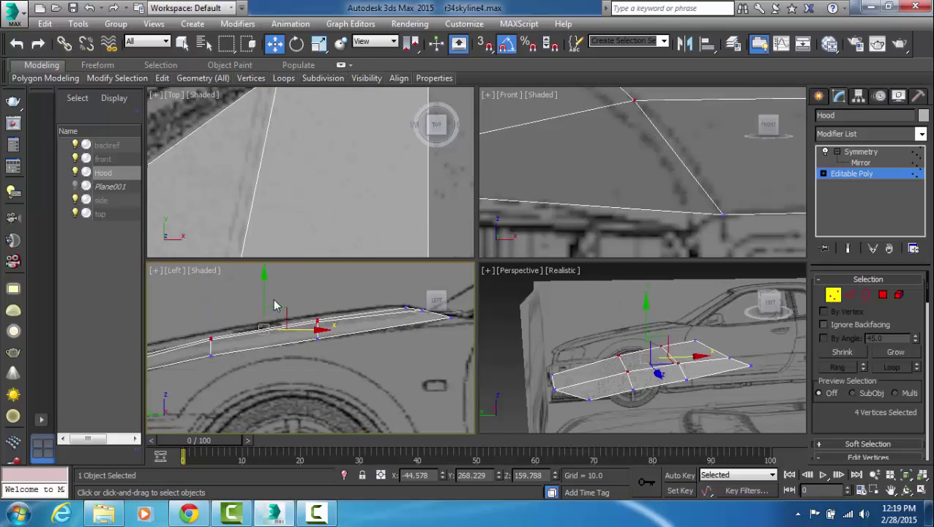
drag(262, 299, 264, 297)
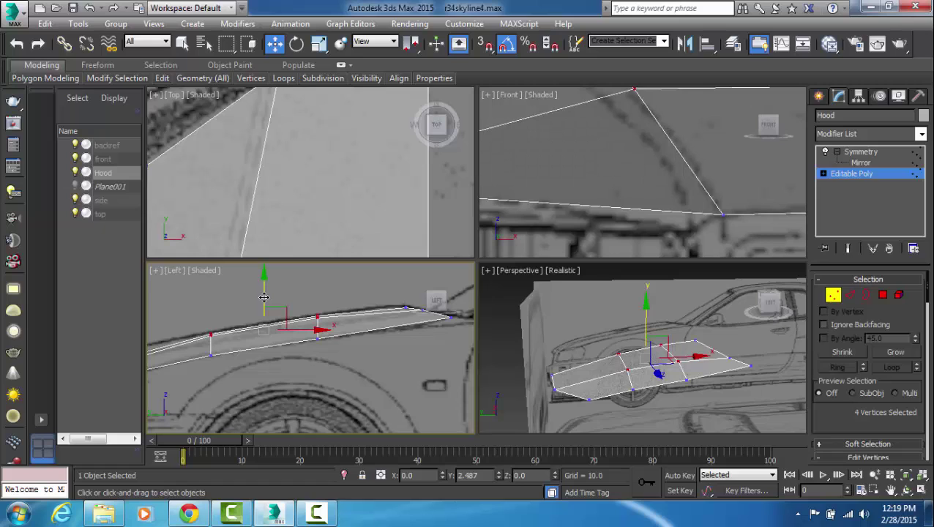
drag(264, 297, 285, 305)
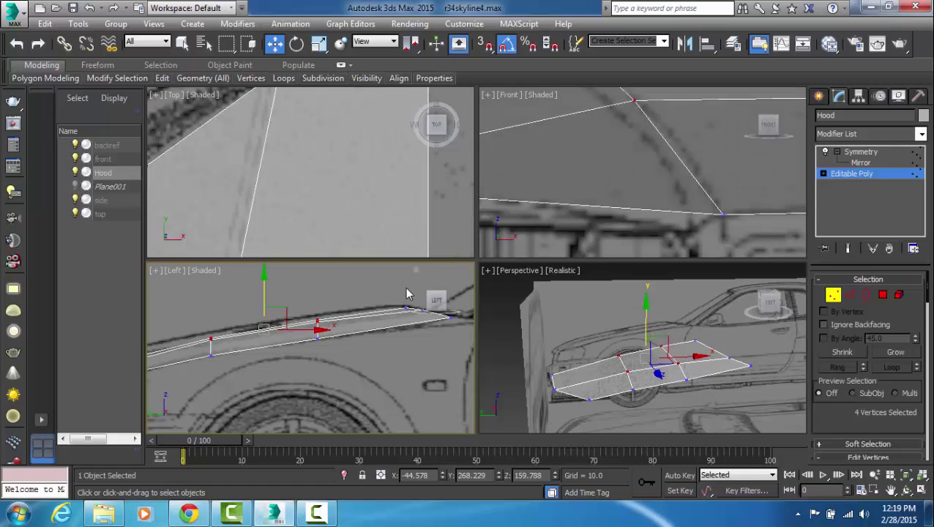
- Raise only the hood's two middle centreline vertices about 2.5 along Z towards the side blueprint's hood outline
scroll(674, 202, down, 4)
click(646, 215)
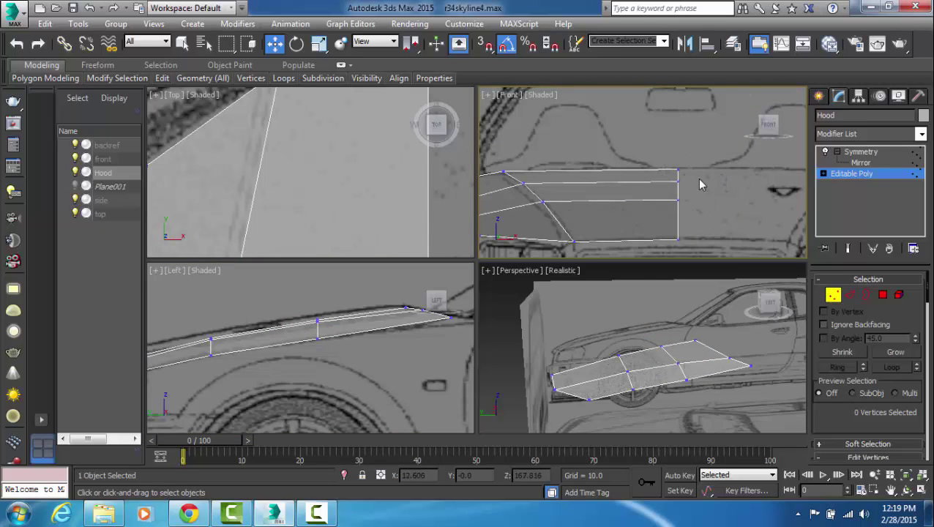
drag(662, 213, 662, 213)
scroll(375, 319, up, 3)
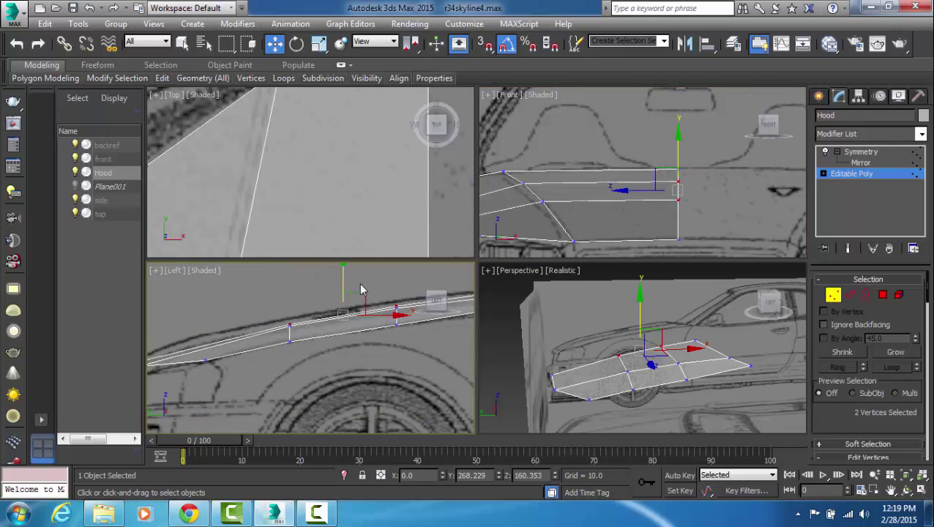
drag(343, 290, 342, 286)
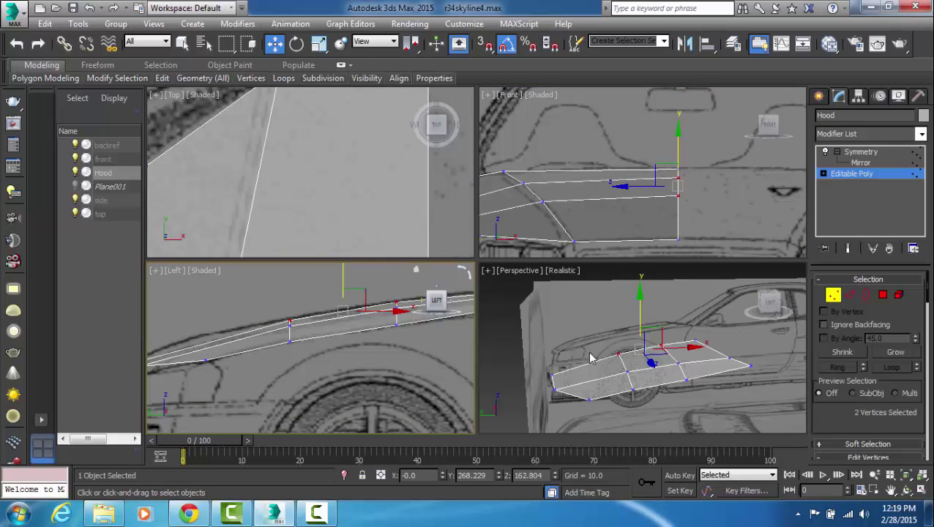
click(417, 330)
- Raise the hood's rear centreline vertex to a Z of about 175.8, following the side blueprint's outline
middle_drag(415, 323, 381, 335)
scroll(380, 336, up, 2)
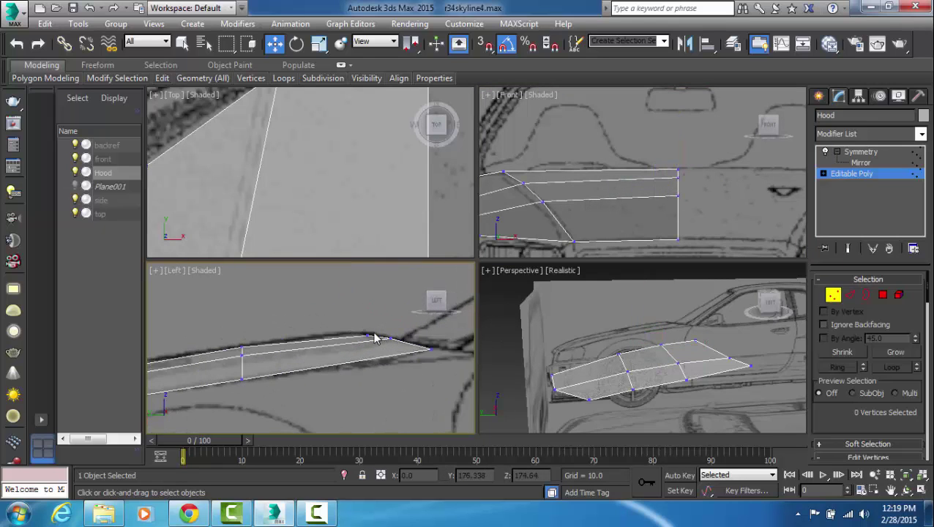
click(367, 337)
drag(366, 309, 365, 306)
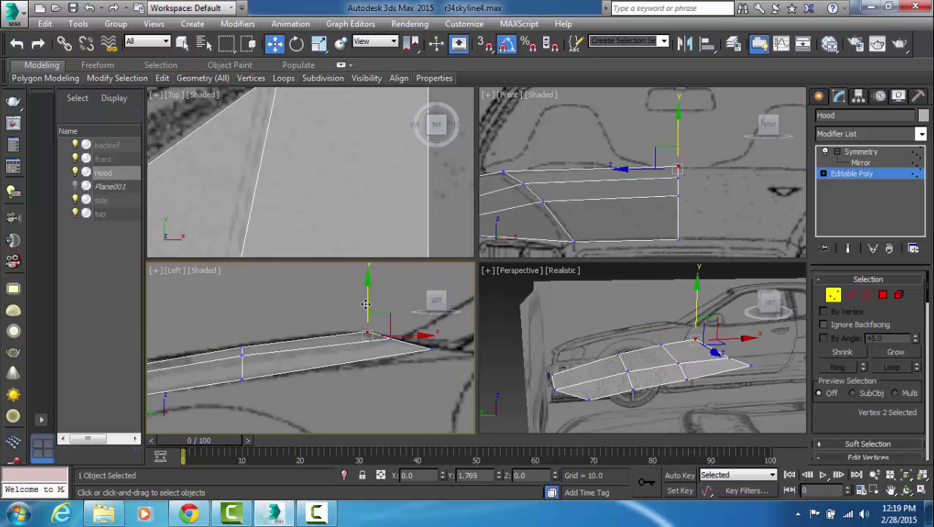
- Reselect the two middle centreline vertices together and nudge them slightly further up onto the side blueprint's outline
middle_drag(309, 316, 357, 331)
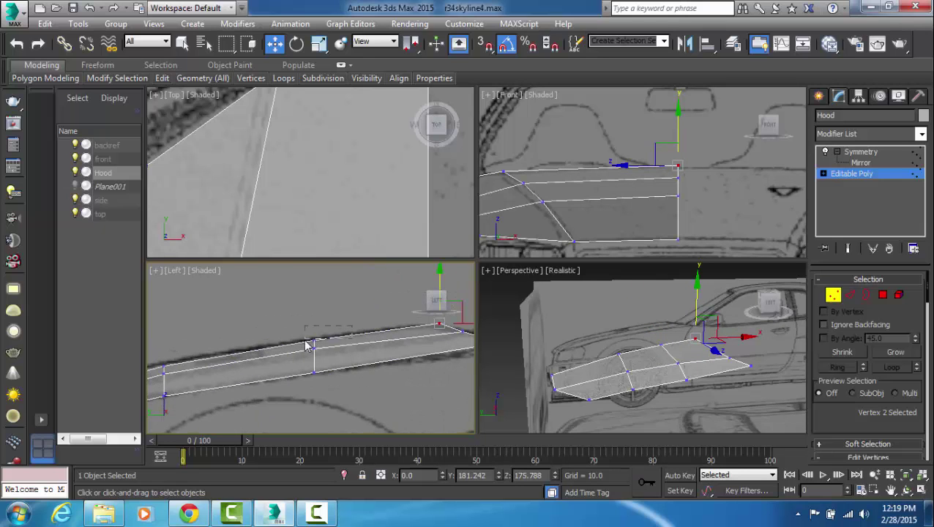
drag(305, 341, 304, 342)
middle_drag(352, 327, 427, 308)
ctrl+drag(236, 350, 235, 349)
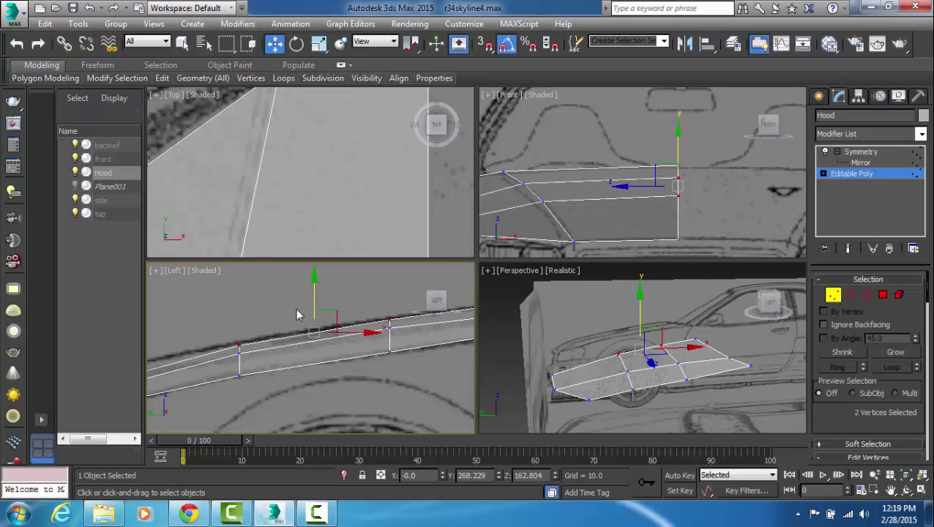
click(277, 316)
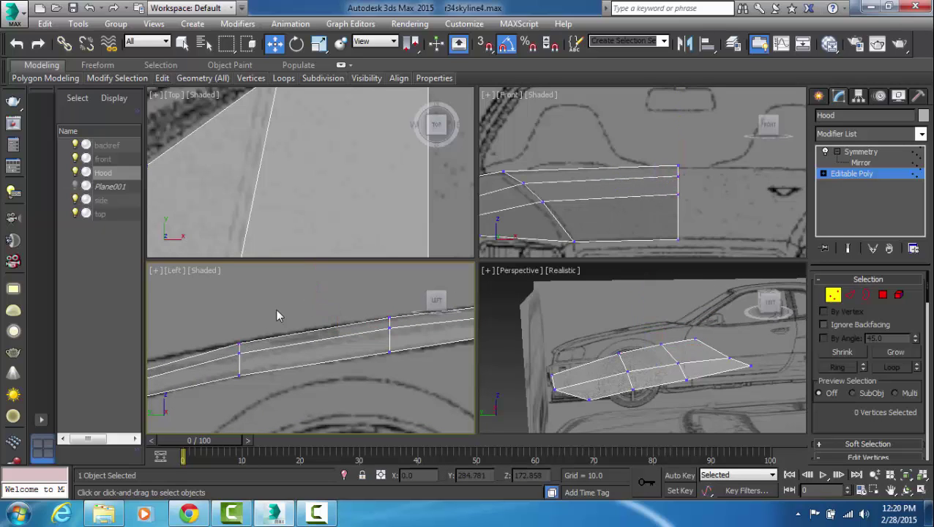
- Raise only the forward one of the two middle centreline vertices about 0.9 against the side blueprint
click(240, 343)
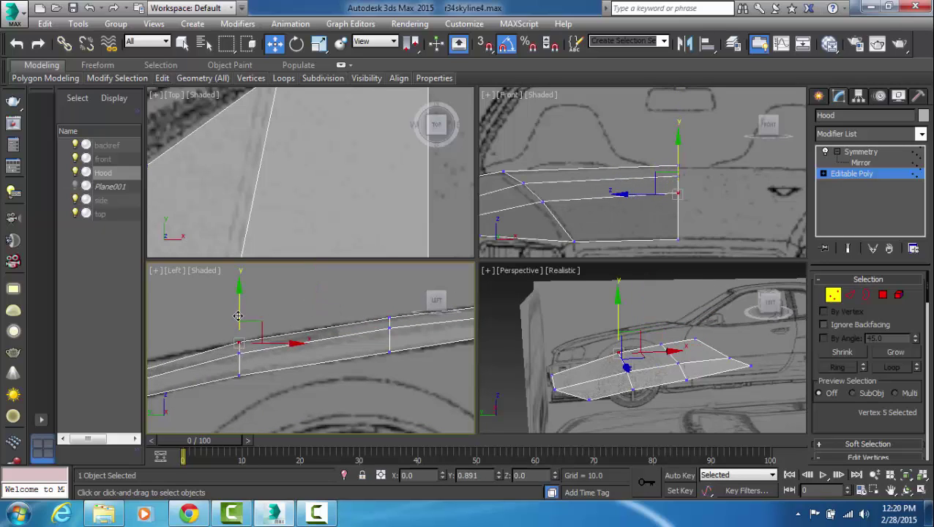
click(203, 328)
middle_drag(153, 352, 344, 339)
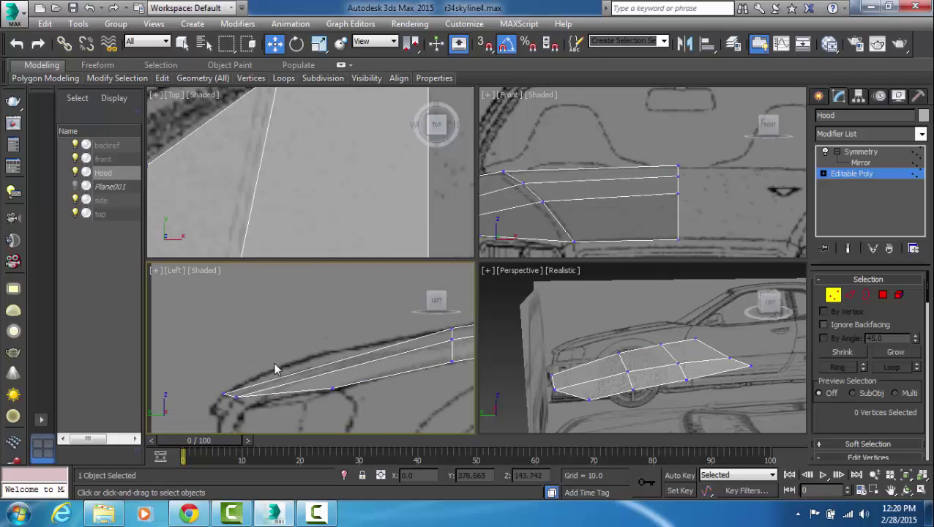
middle_drag(277, 370, 248, 369)
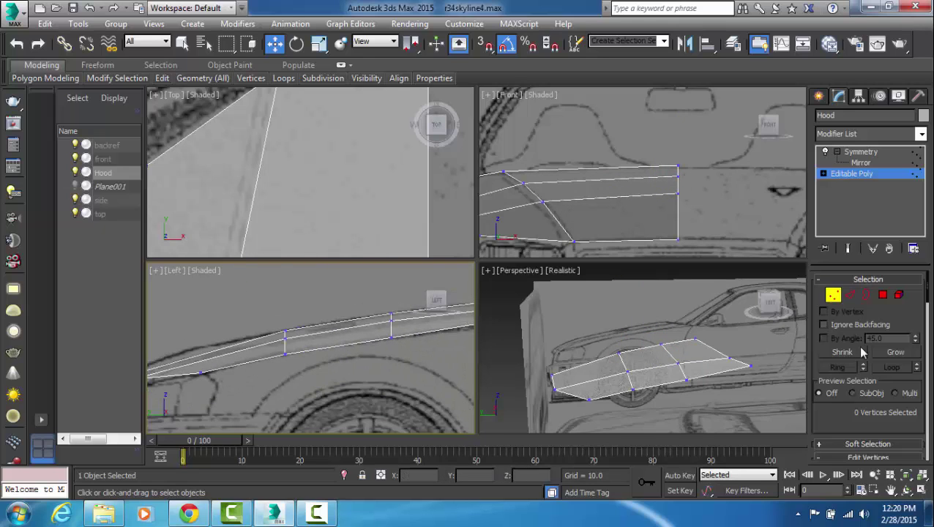
- Connect the ring of three lengthwise edges in the hood's nose section to add a crosswise edge row
click(855, 295)
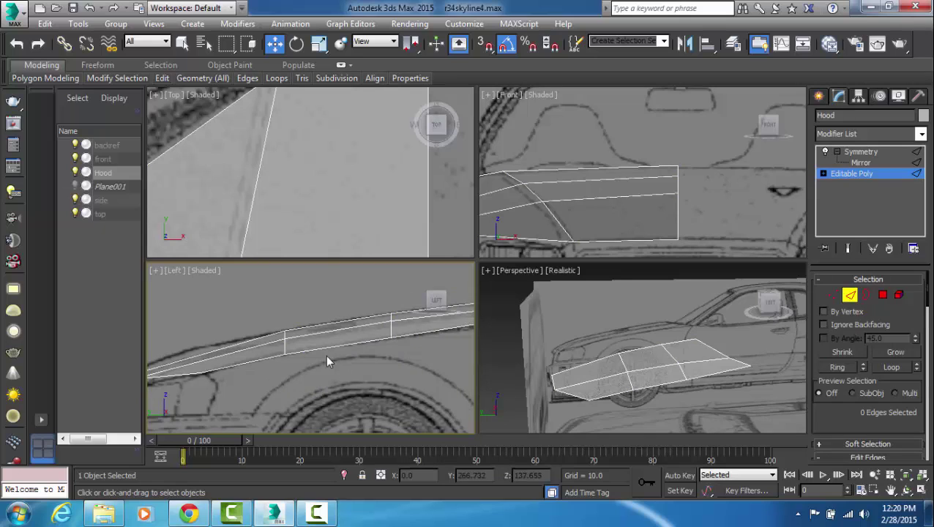
middle_drag(261, 344, 312, 339)
click(299, 332)
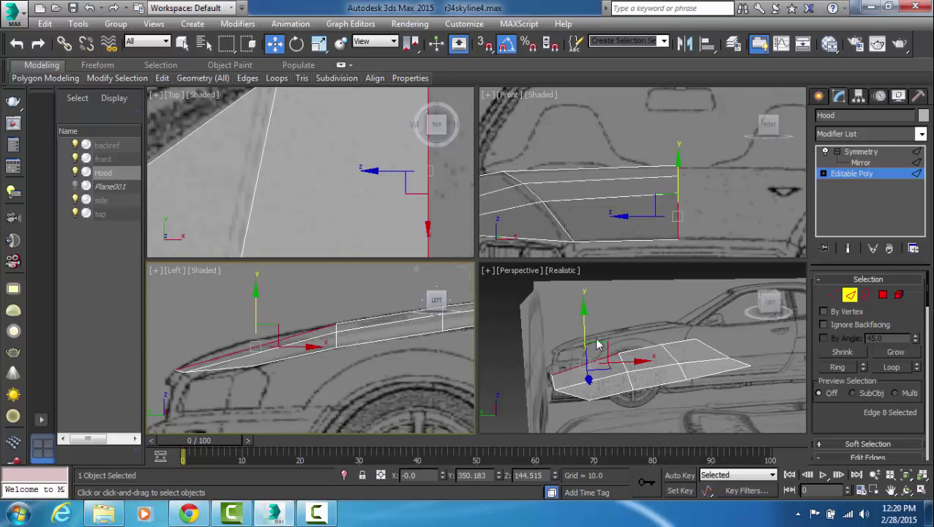
click(847, 367)
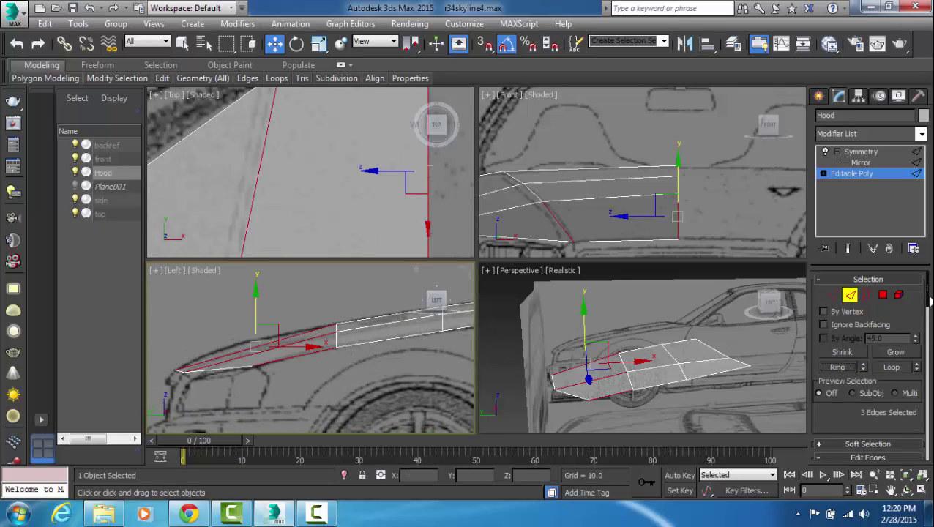
scroll(925, 344, down, 3)
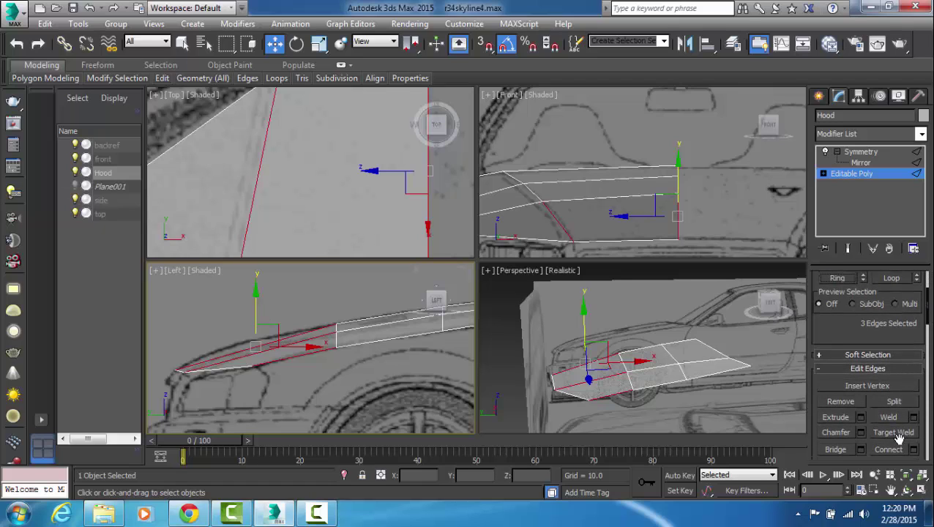
click(893, 450)
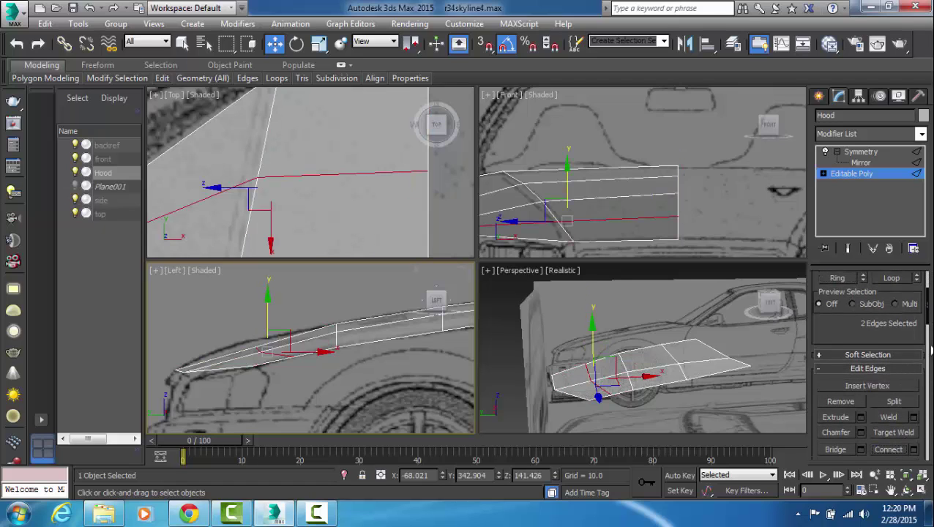
scroll(928, 309, up, 2)
scroll(928, 309, up, 2)
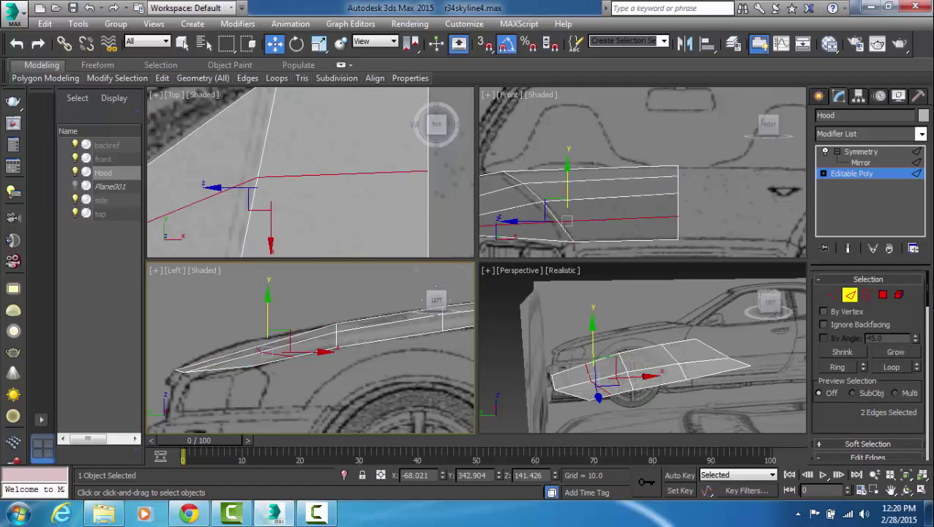
- Raise the new row's centreline vertex about 4.2 onto the side blueprint's hood outline
click(833, 294)
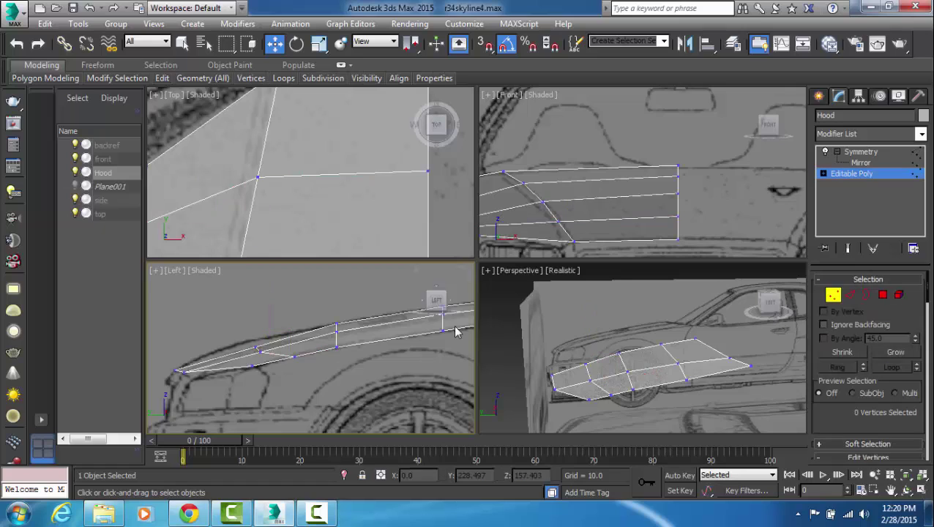
click(251, 349)
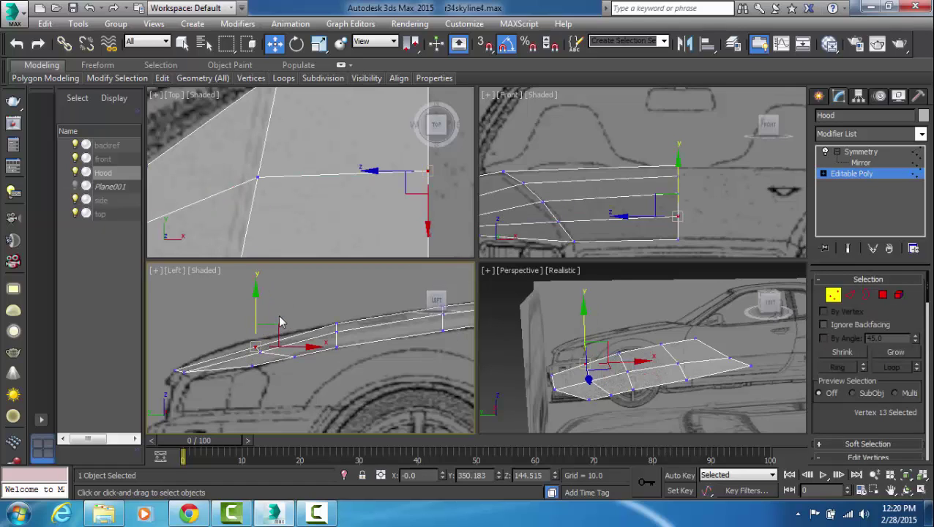
drag(252, 319, 253, 310)
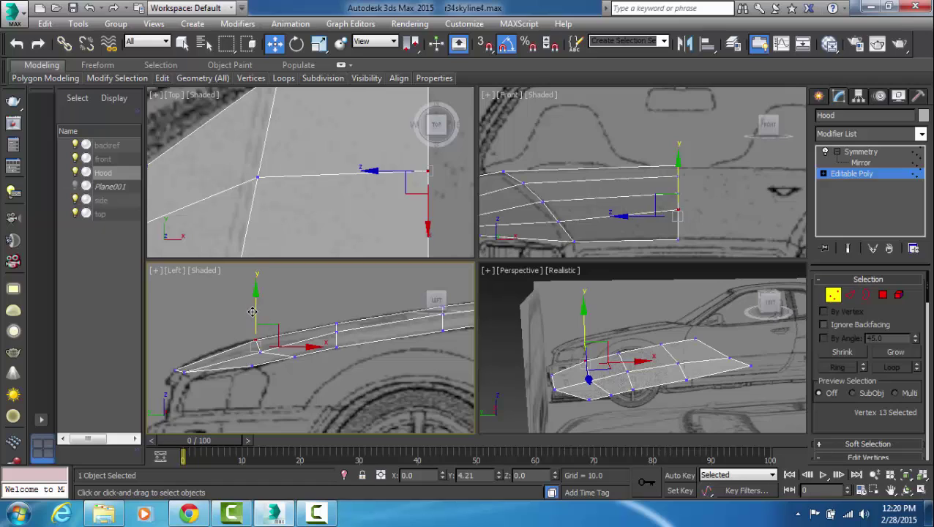
click(305, 317)
- Raise the new row's crease vertex to a Z of about 144.9 in the side view
scroll(306, 346, up, 2)
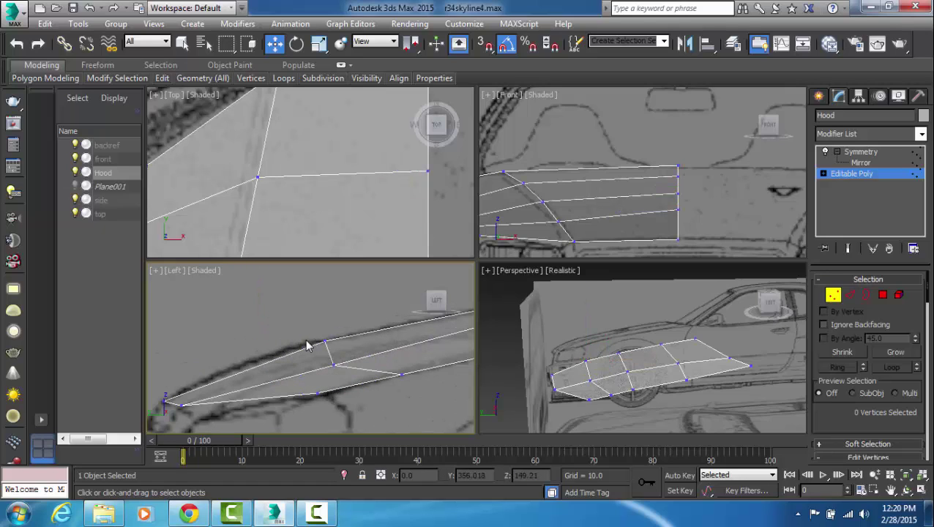
click(333, 364)
drag(333, 340, 331, 328)
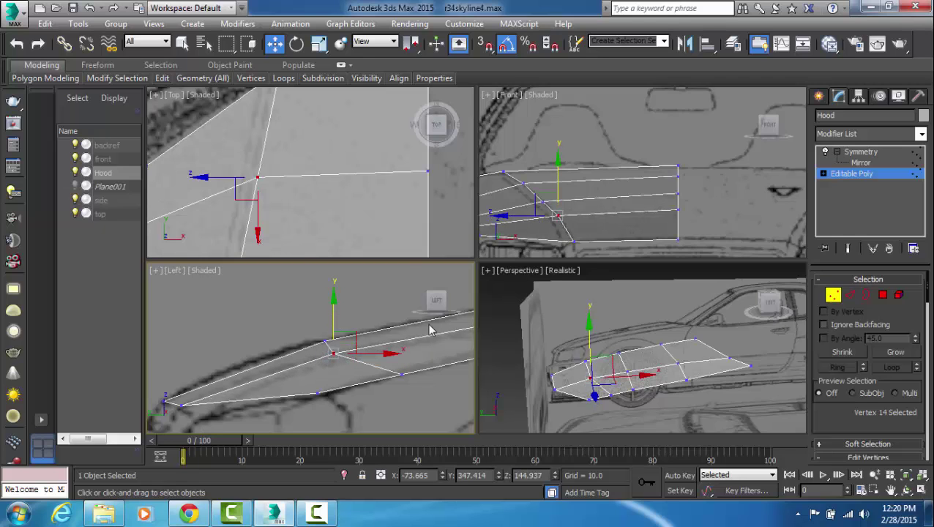
- Shift the crease vertex of the row behind inward along X to about -82.0 using the front blueprint
scroll(609, 224, up, 4)
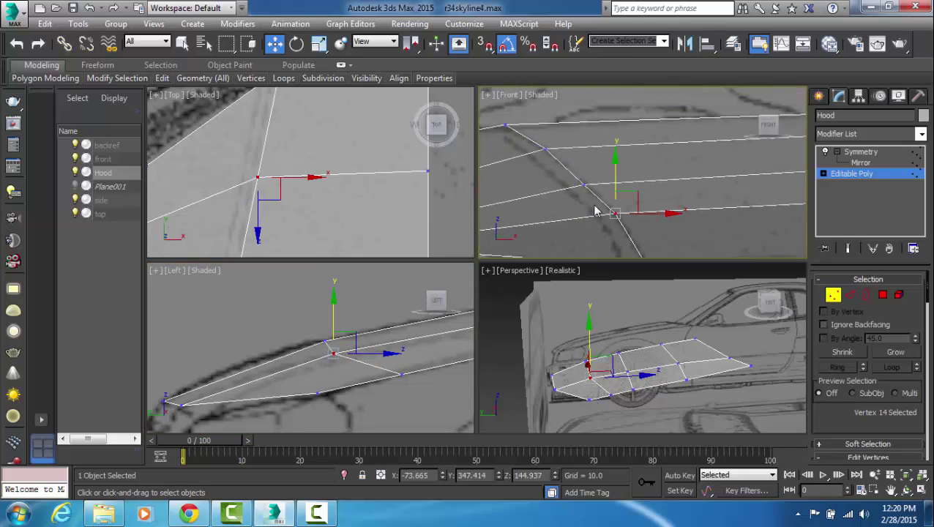
click(583, 184)
drag(613, 185, 620, 186)
scroll(701, 225, down, 3)
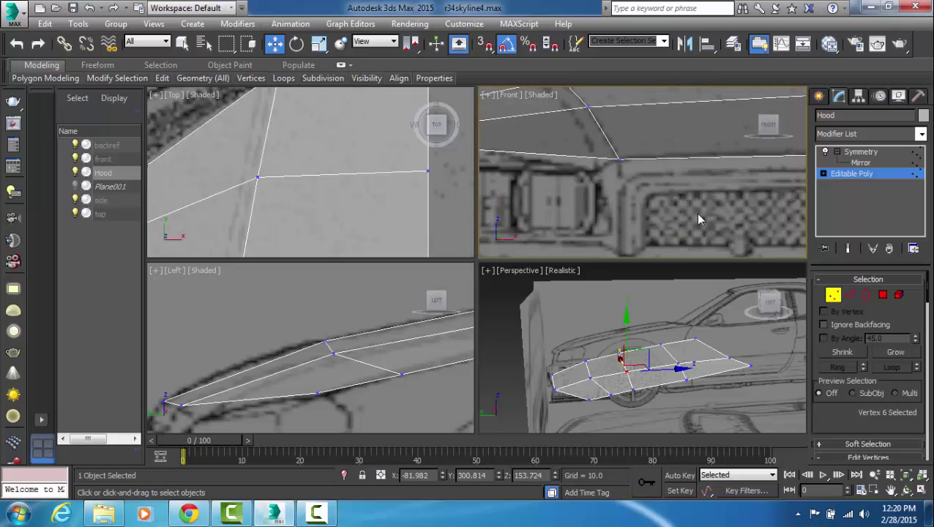
scroll(692, 212, down, 2)
middle_drag(686, 201, 700, 232)
- Show the hood in a maximized, angled perspective view and unhide all objects
alt+middle_drag(664, 375, 737, 373)
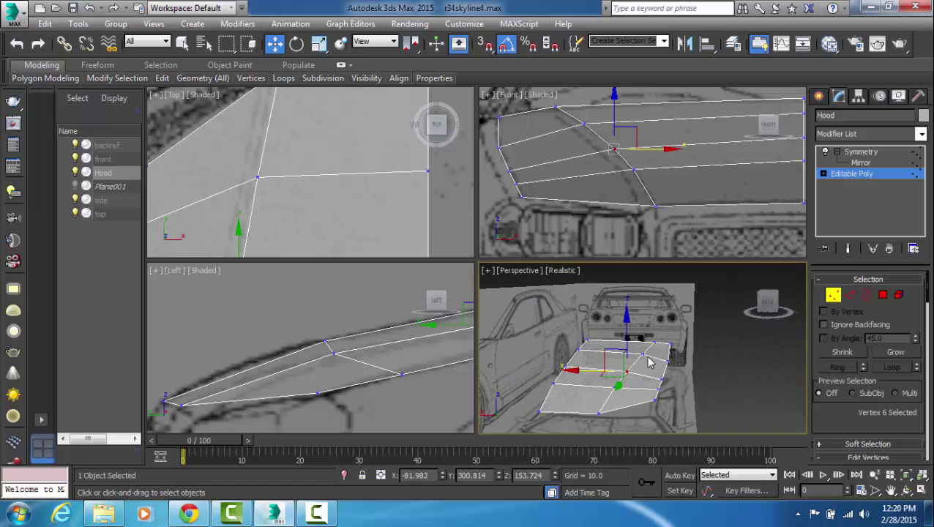
mouse_move(676, 366)
alt+middle_down()
mouse_move(647, 393)
mouse_move(659, 371)
alt+middle_up()
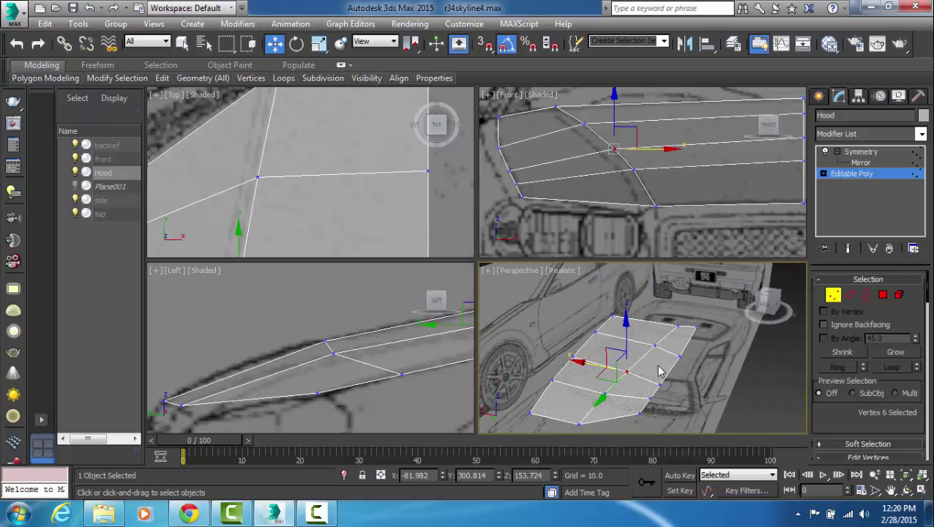
key(alt+w)
right_click(726, 291)
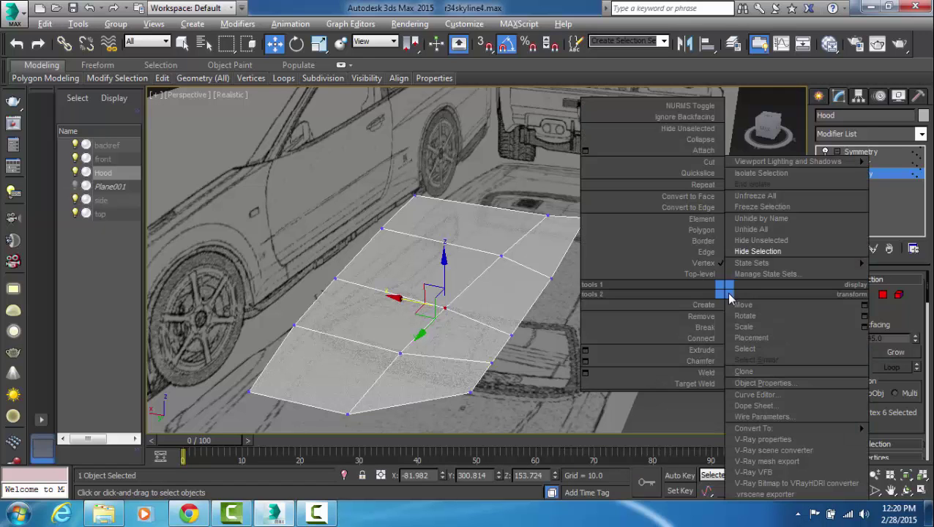
click(775, 229)
click(612, 229)
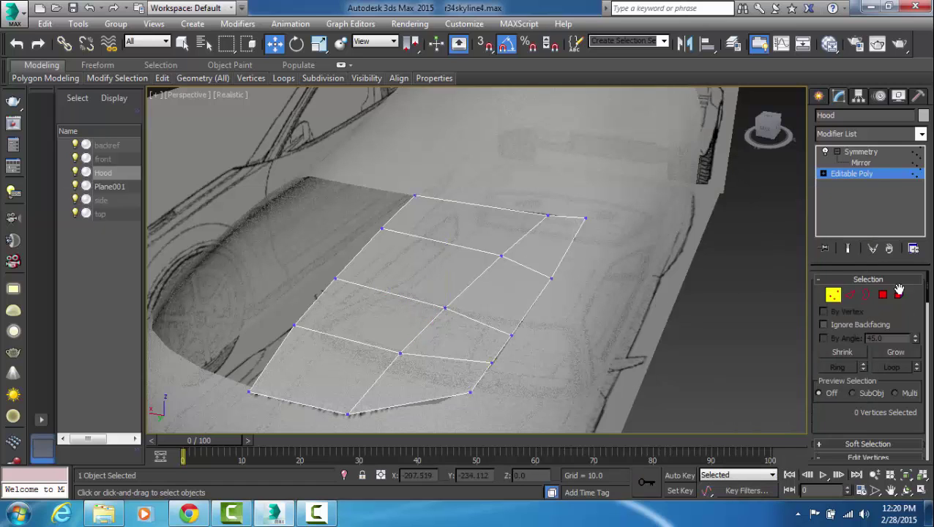
- Exit the hood's vertex editing, select the Plane001 body and examine it from above together with the blueprints
click(837, 299)
click(705, 315)
alt+middle_drag(652, 313, 607, 286)
click(607, 286)
click(606, 286)
alt+middle_drag(663, 298, 653, 320)
scroll(649, 312, down, 5)
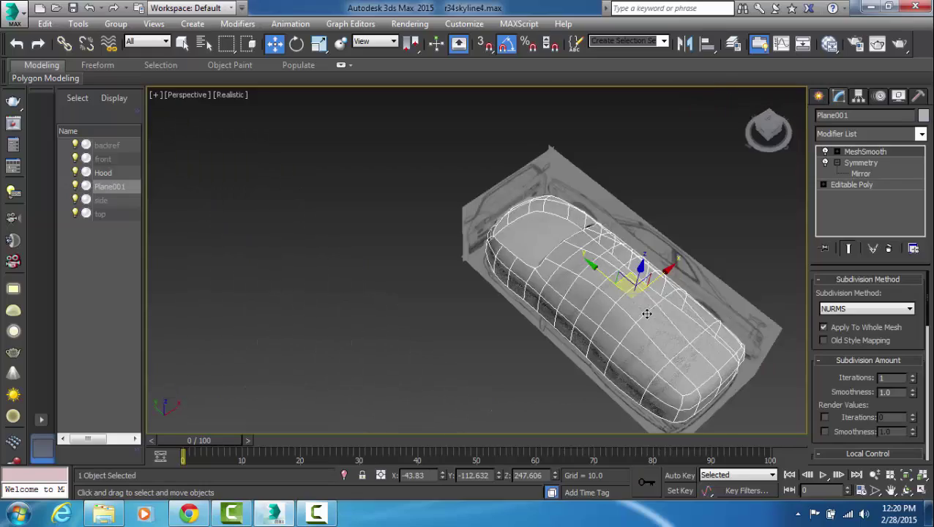
scroll(663, 315, up, 3)
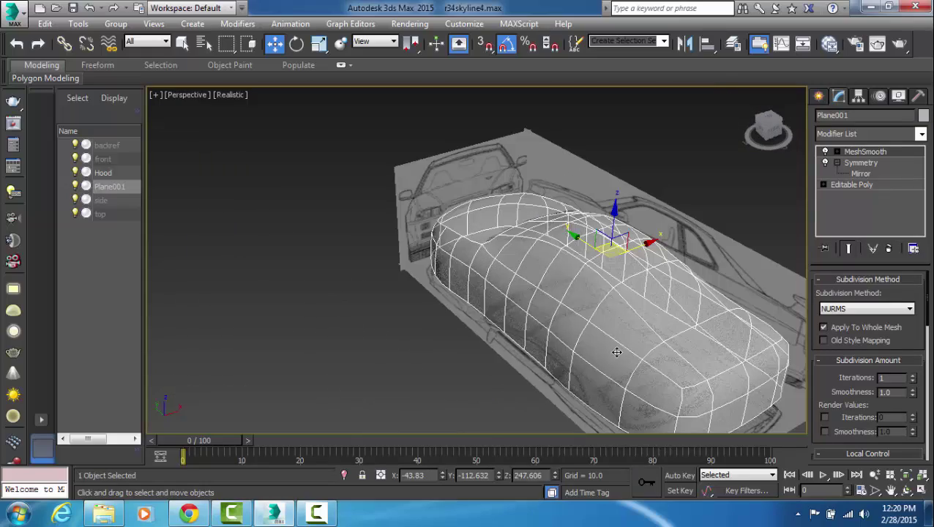
- Hide the selected Plane001 body so that only the Hood and the blueprints stay in the perspective view
alt+middle_drag(476, 281, 657, 299)
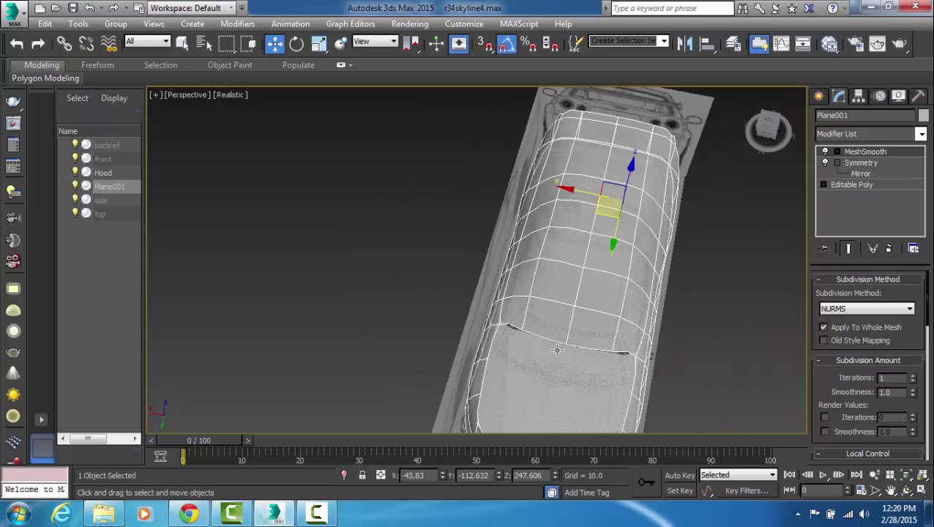
alt+middle_drag(548, 355, 610, 293)
right_click(611, 293)
click(655, 244)
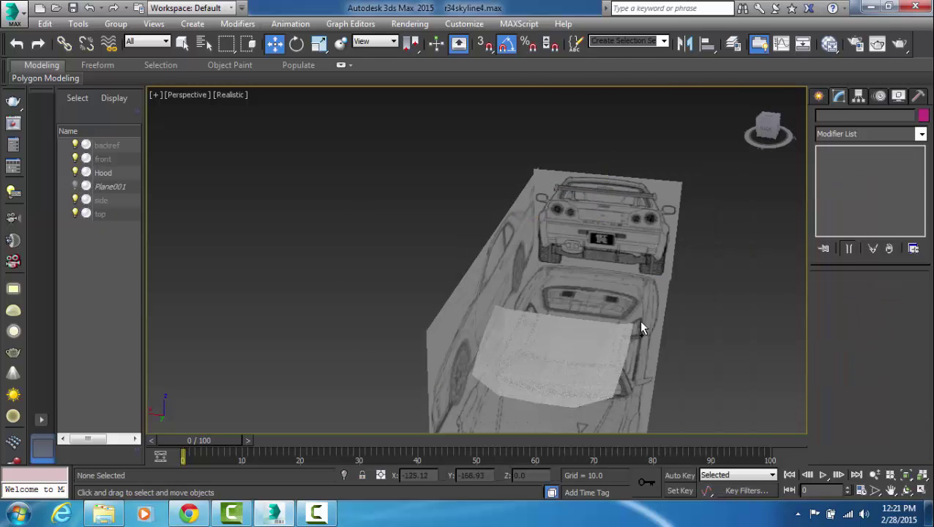
- Select the Hood and examine its shape against the blueprints from the side and from above the nose
scroll(639, 320, up, 3)
click(646, 310)
alt+middle_drag(688, 330, 505, 220)
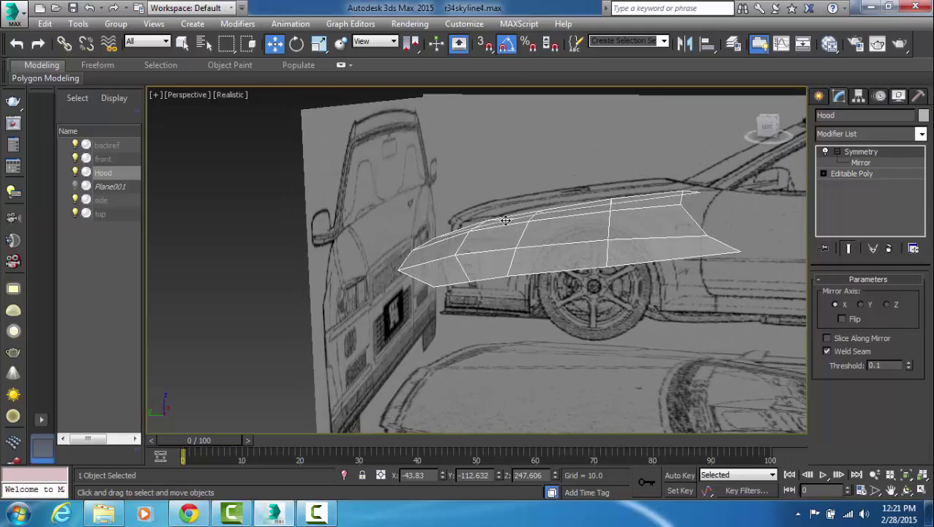
alt+middle_drag(422, 265, 565, 323)
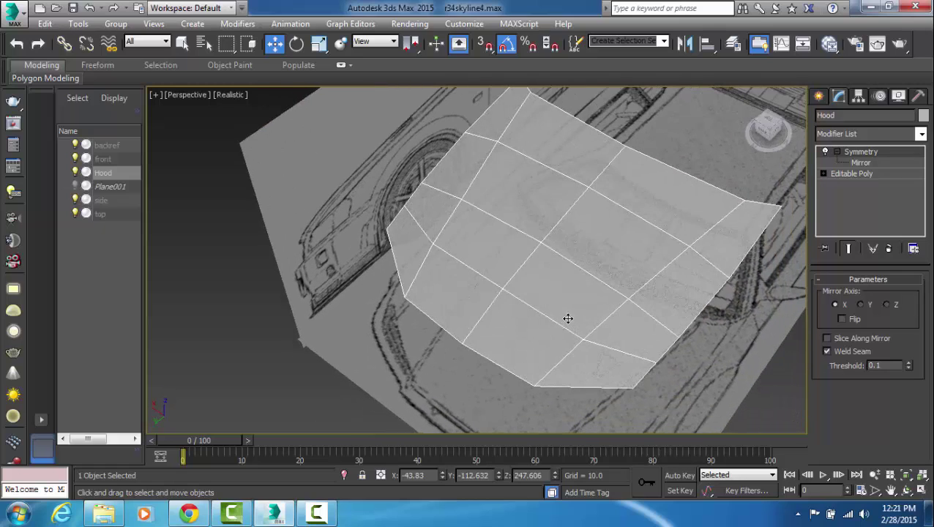
- In the Hood's Editable Poly, connect the ring of lengthwise edges in the front section to add a crosswise edge row
key(alt+w)
middle_drag(401, 374, 445, 384)
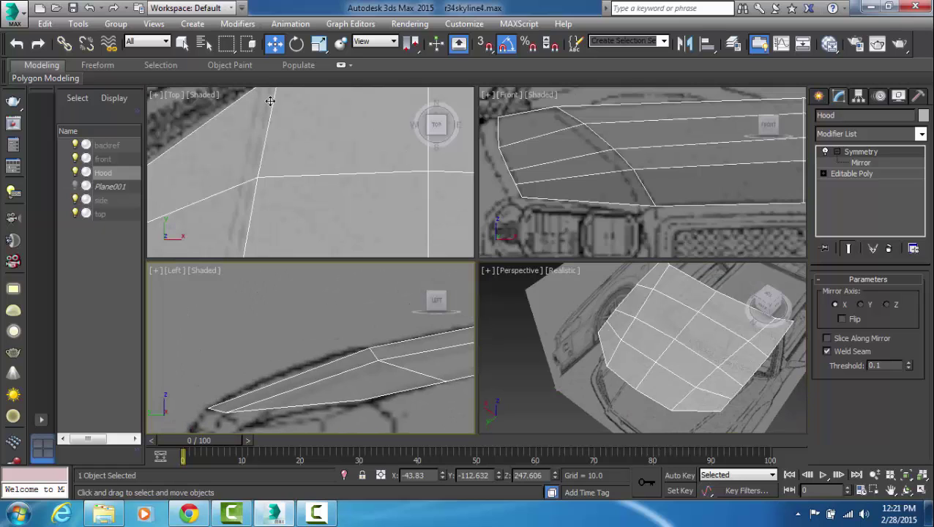
click(869, 174)
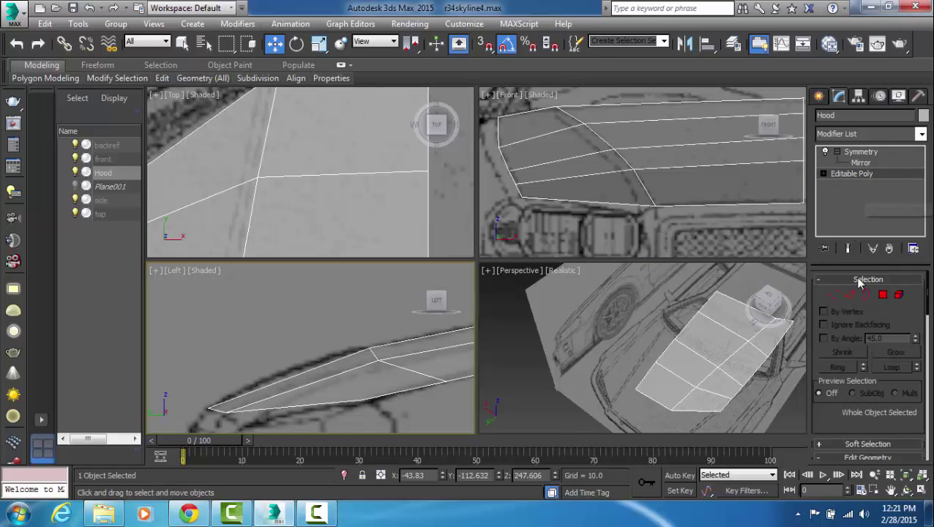
key(2)
click(348, 372)
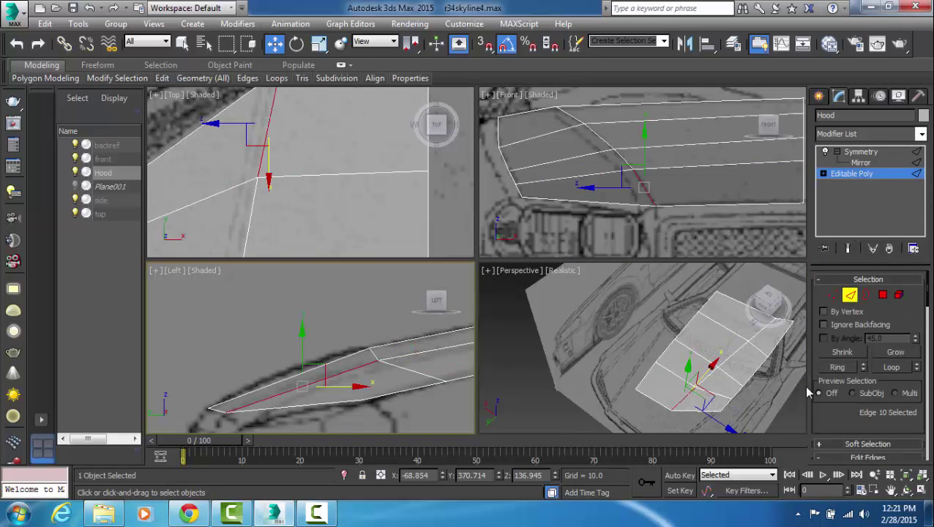
click(839, 368)
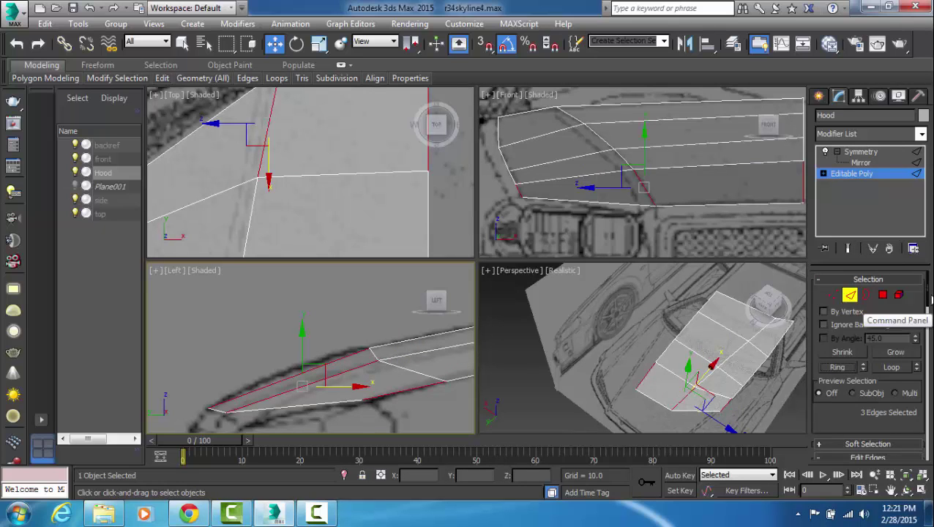
scroll(924, 320, down, 4)
click(895, 392)
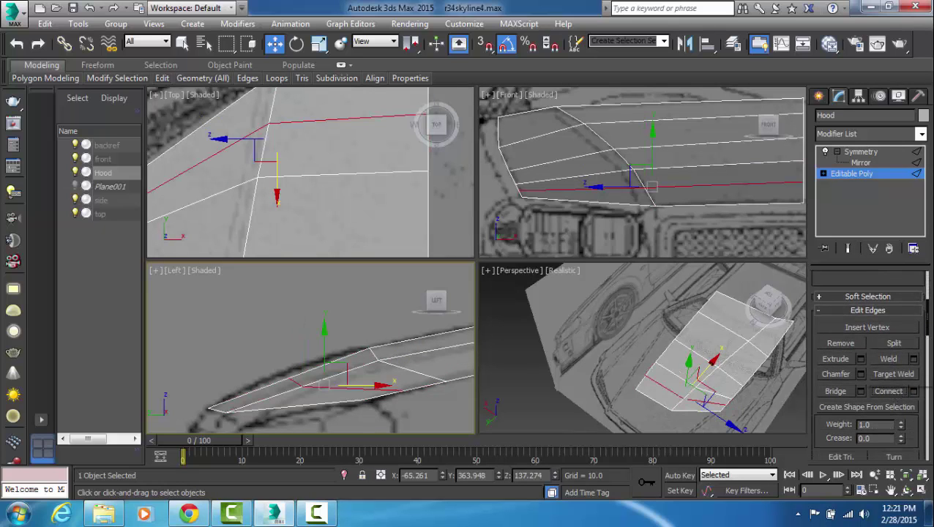
scroll(845, 312, up, 4)
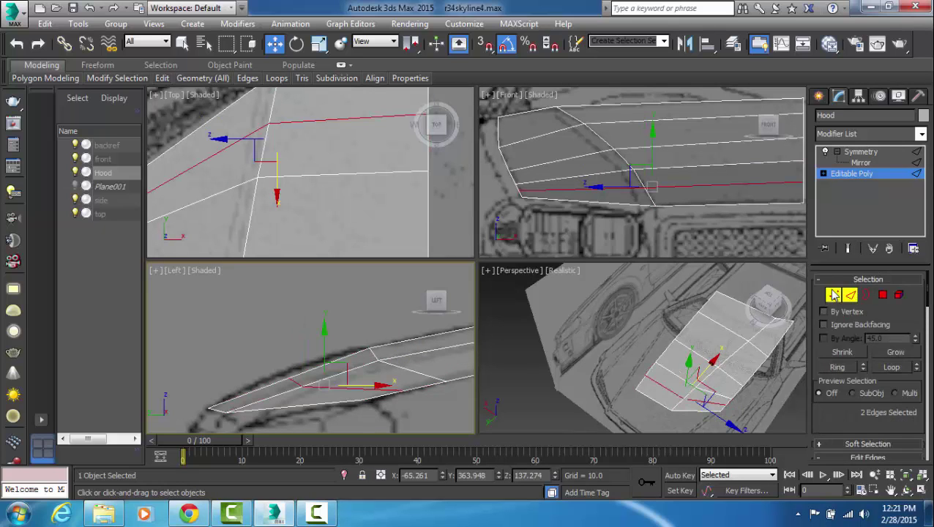
- Raise the hood's second centreline vertex from the nose in the left view to match the side blueprint's profile
click(834, 295)
click(289, 379)
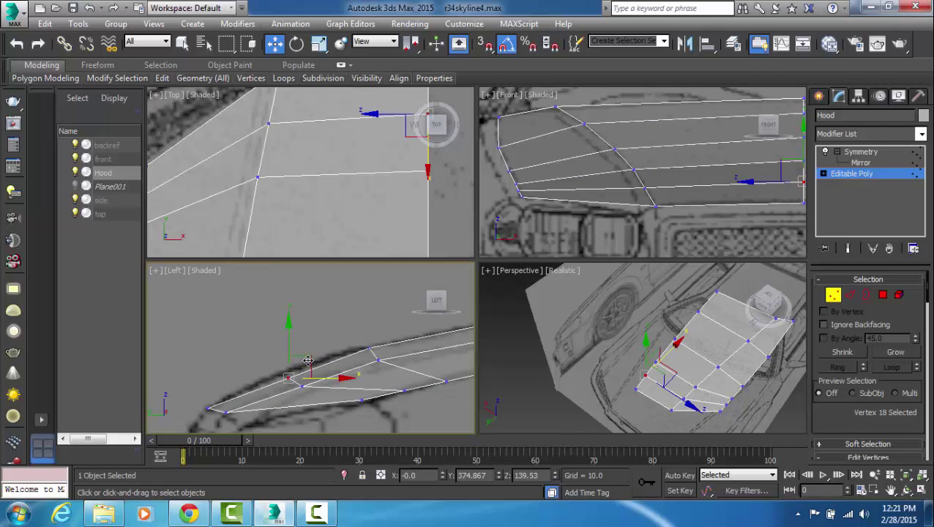
drag(290, 351, 290, 344)
click(332, 350)
drag(317, 373, 295, 394)
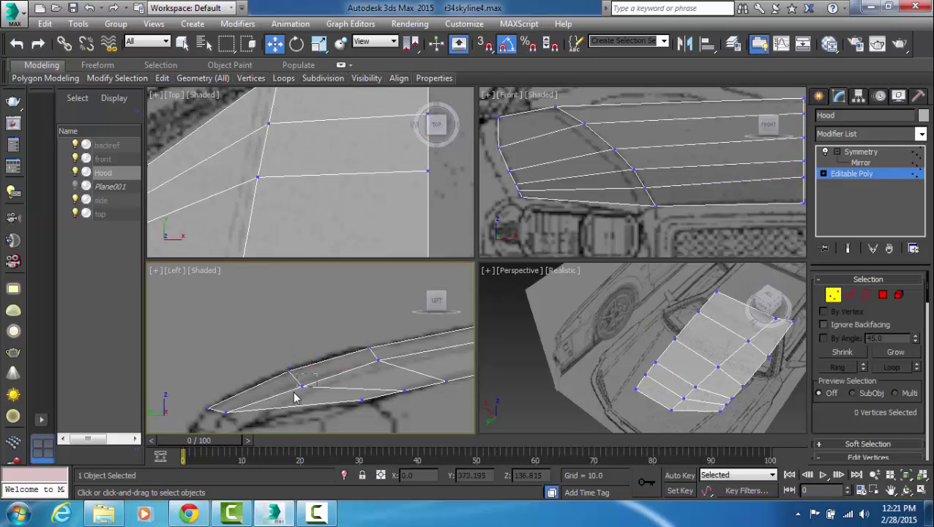
- Raise the crease-line vertex of the same row slightly in the left view and shift it outward along X in the front view
click(302, 385)
drag(305, 356, 305, 352)
middle_drag(685, 189, 689, 189)
scroll(689, 188, up, 3)
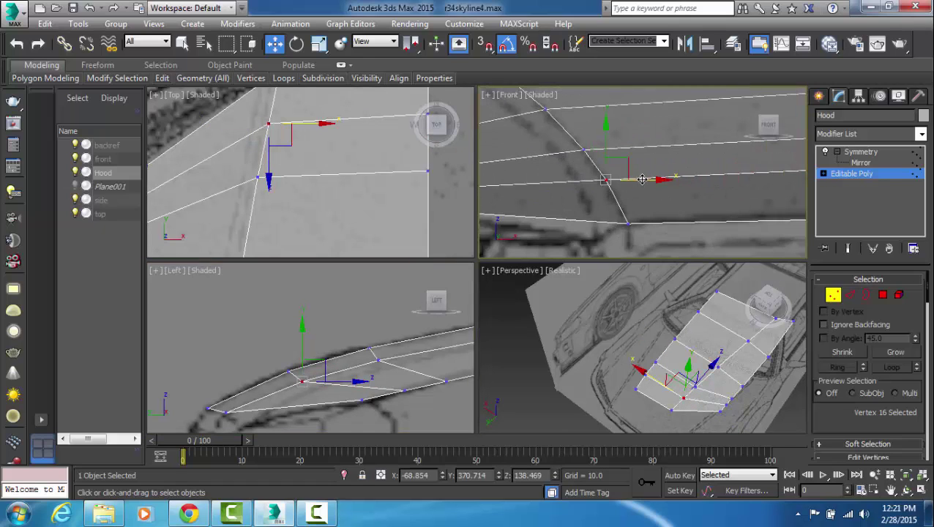
drag(642, 178, 638, 180)
- Move the second and third centreline vertices along Y in the top view so their edge rows run straight across from the crease line
middle_drag(313, 159, 403, 224)
scroll(406, 216, up, 2)
scroll(407, 214, down, 3)
scroll(396, 213, up, 2)
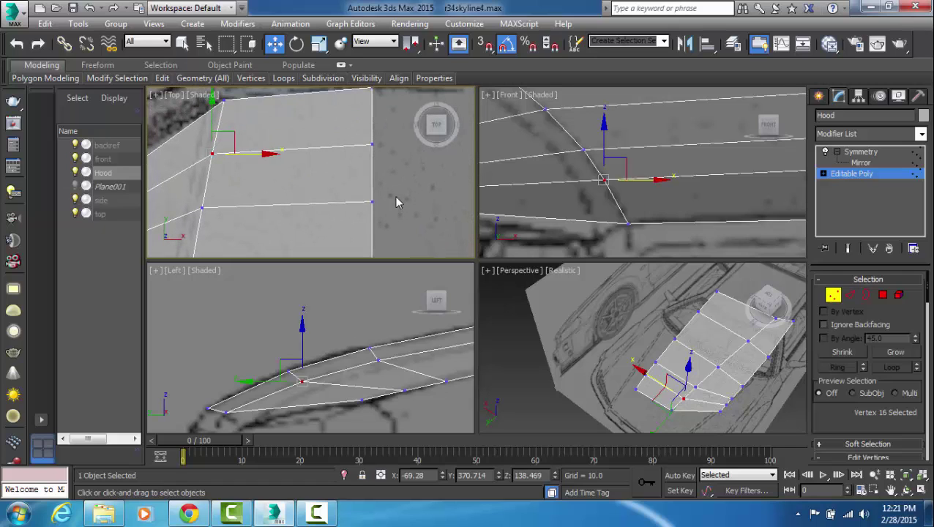
click(372, 202)
drag(374, 170, 373, 177)
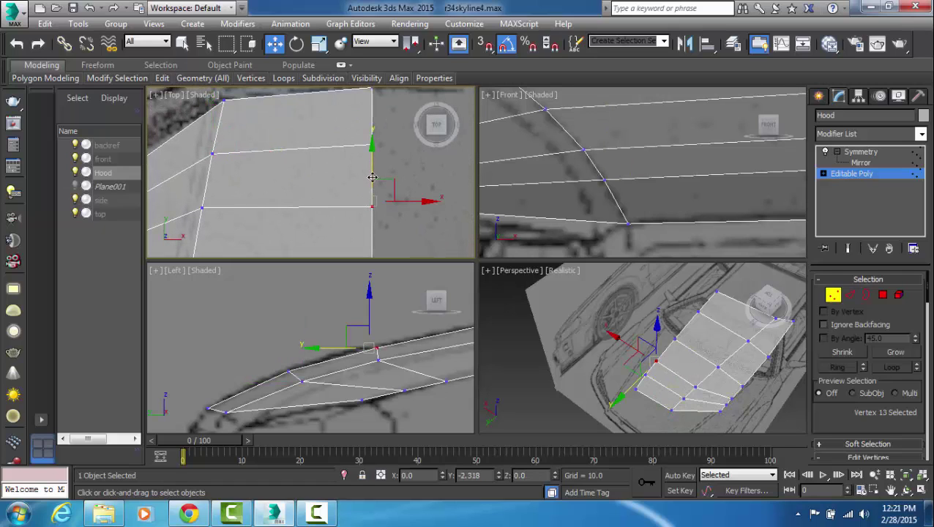
drag(373, 178, 388, 231)
drag(349, 177, 372, 136)
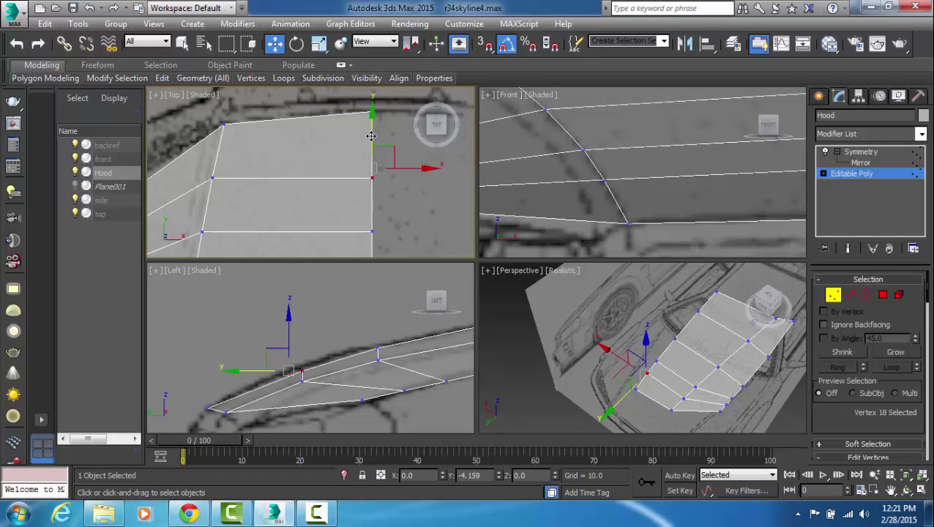
click(372, 136)
- Try moving the third centreline vertex slightly forward in the top view, and return it level with its row
scroll(376, 192, up, 5)
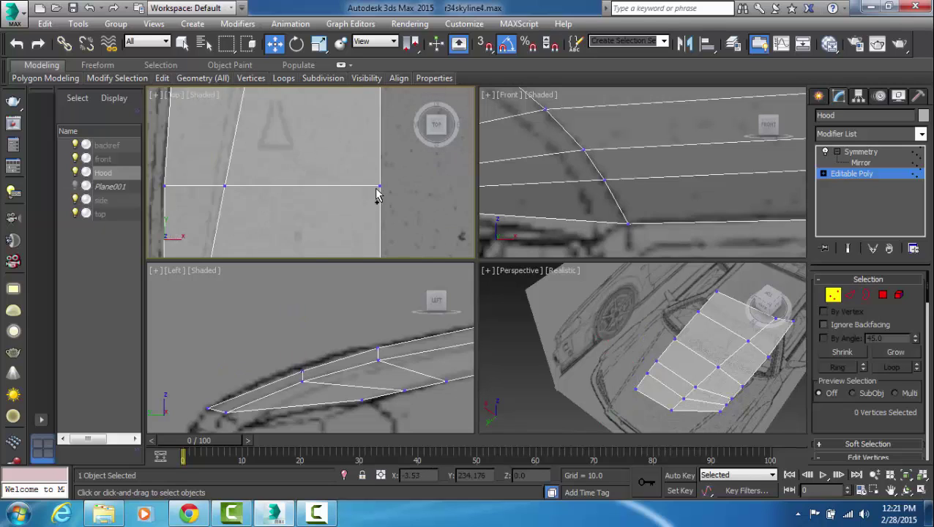
scroll(376, 193, down, 5)
middle_drag(377, 198, 388, 221)
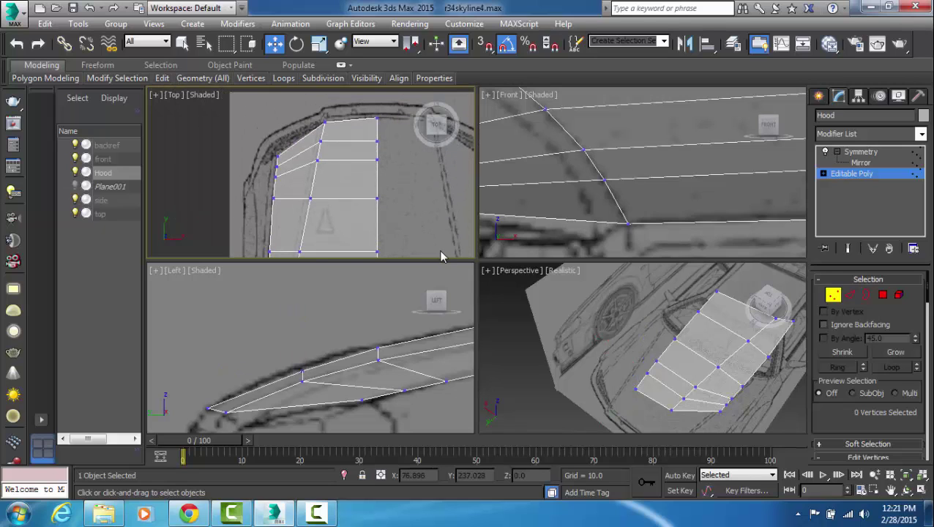
scroll(396, 205, up, 2)
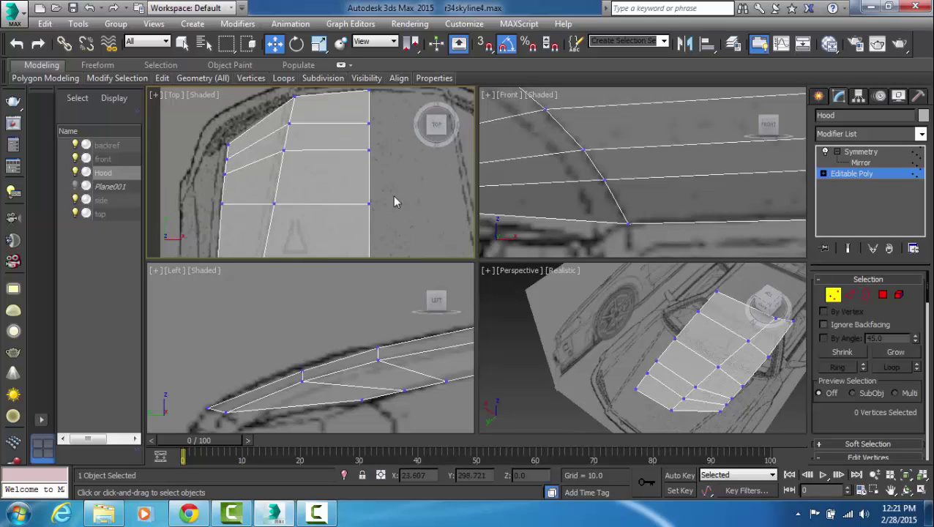
drag(353, 164, 351, 166)
drag(368, 127, 369, 123)
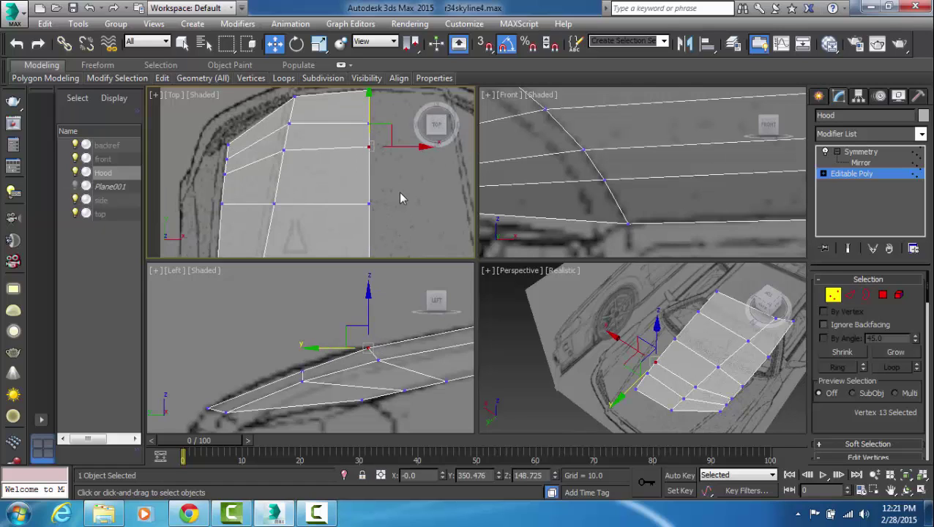
click(406, 192)
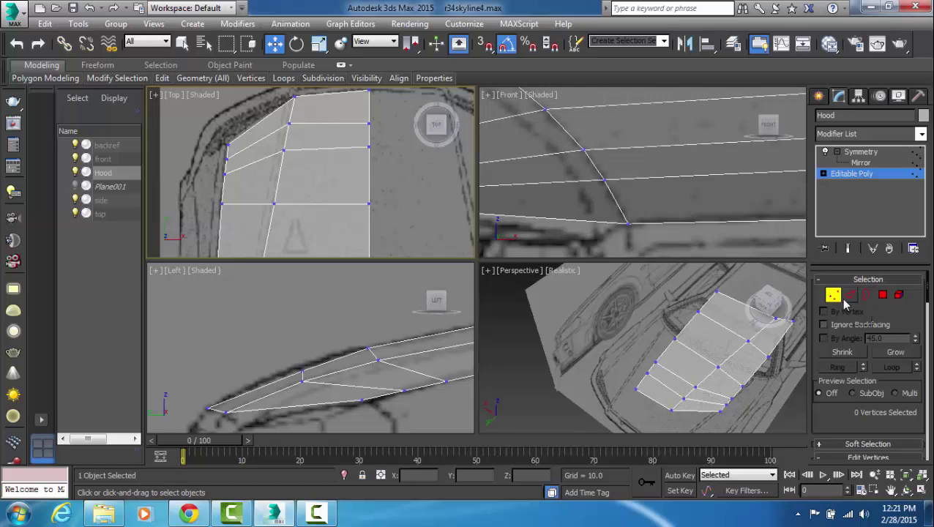
click(369, 146)
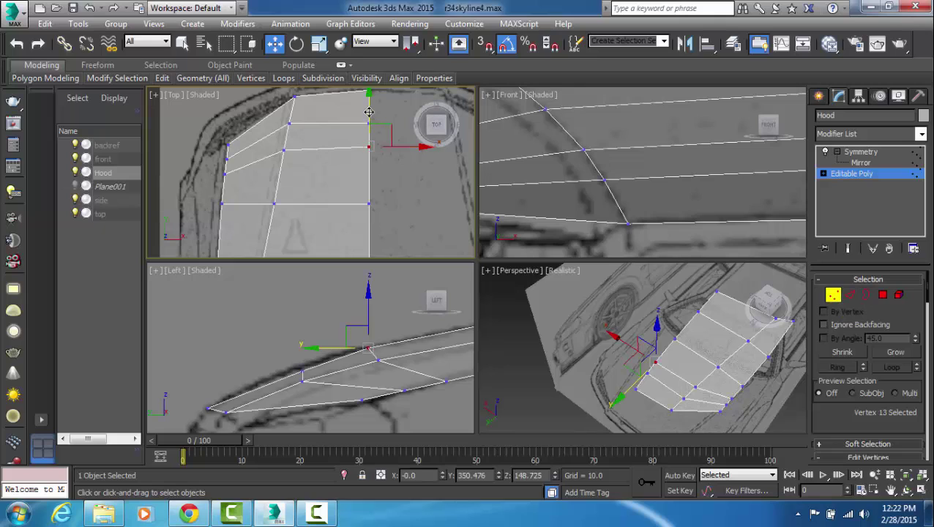
drag(369, 111, 371, 118)
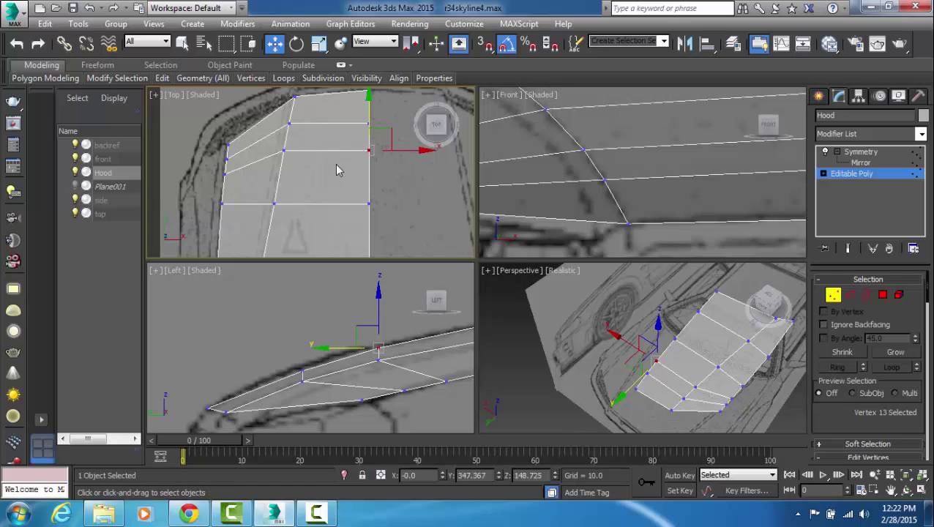
- Raise the second and third centreline vertices slightly in the left view to follow the blueprint's hood curve
alt+middle_drag(728, 365, 703, 356)
alt+middle_drag(648, 344, 729, 379)
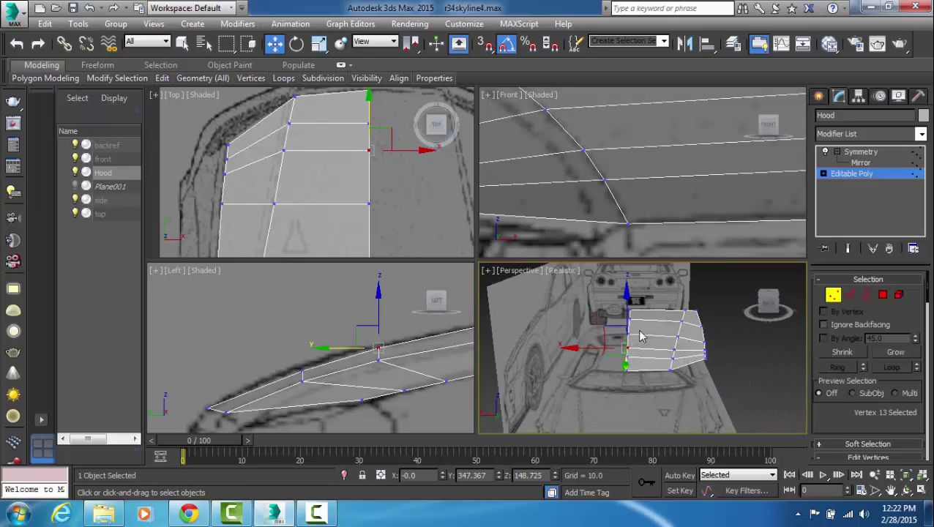
alt+middle_drag(698, 350, 510, 290)
middle_drag(345, 150, 359, 174)
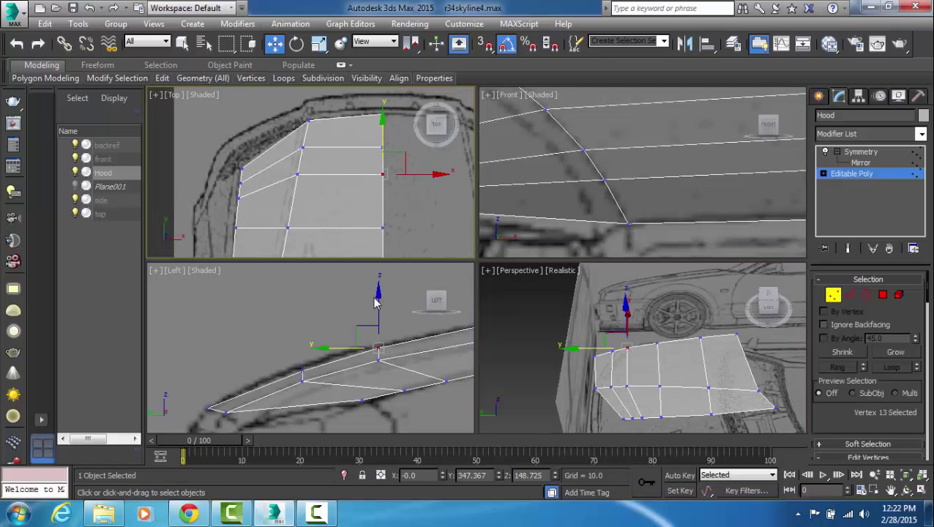
click(301, 376)
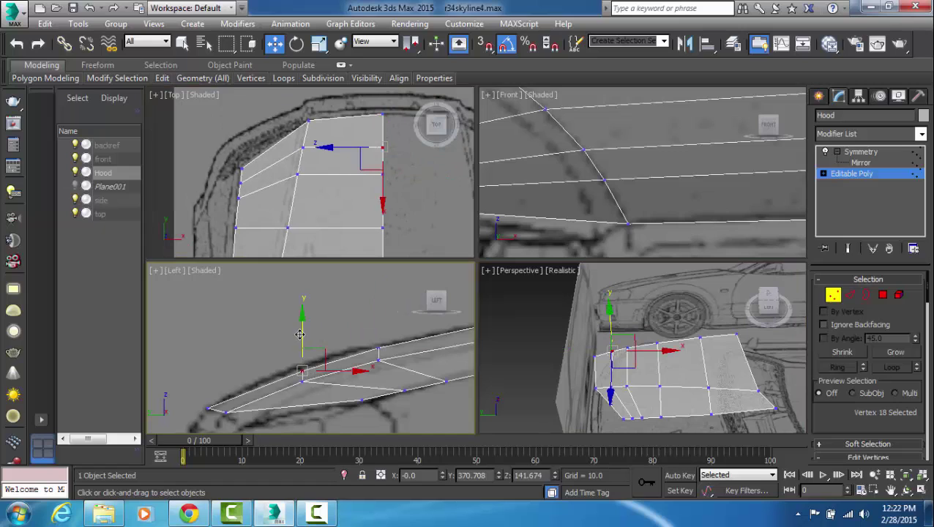
drag(302, 333, 302, 329)
click(385, 336)
click(378, 349)
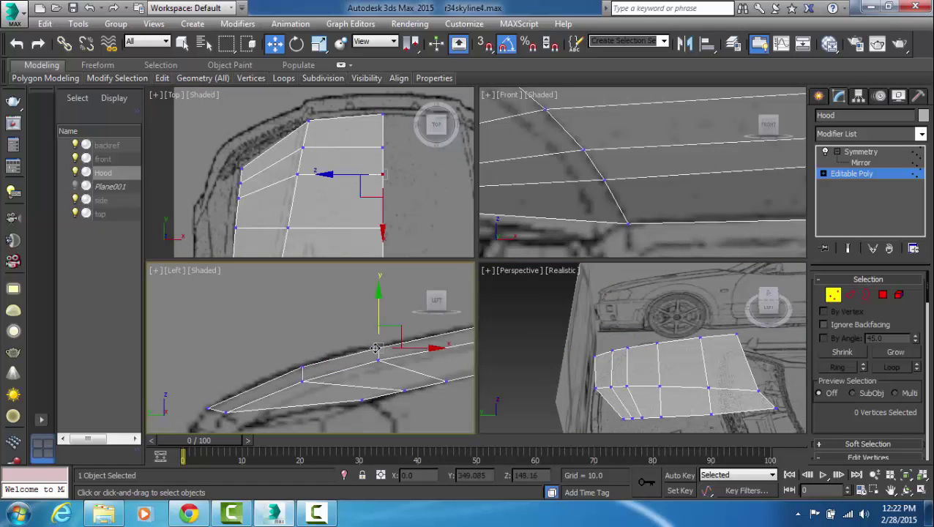
drag(378, 319, 378, 317)
click(387, 332)
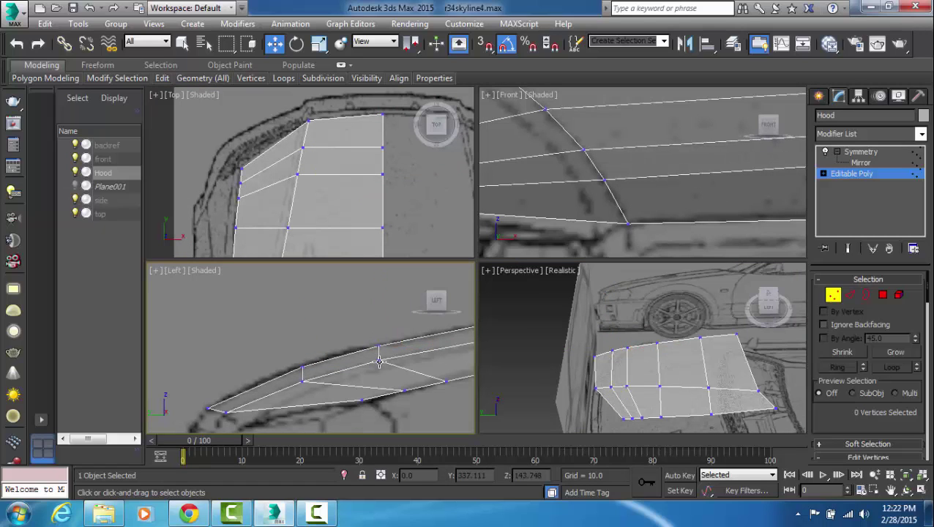
- Ring-select the edges between the second and third cross rows and connect them with a new edge row
click(833, 294)
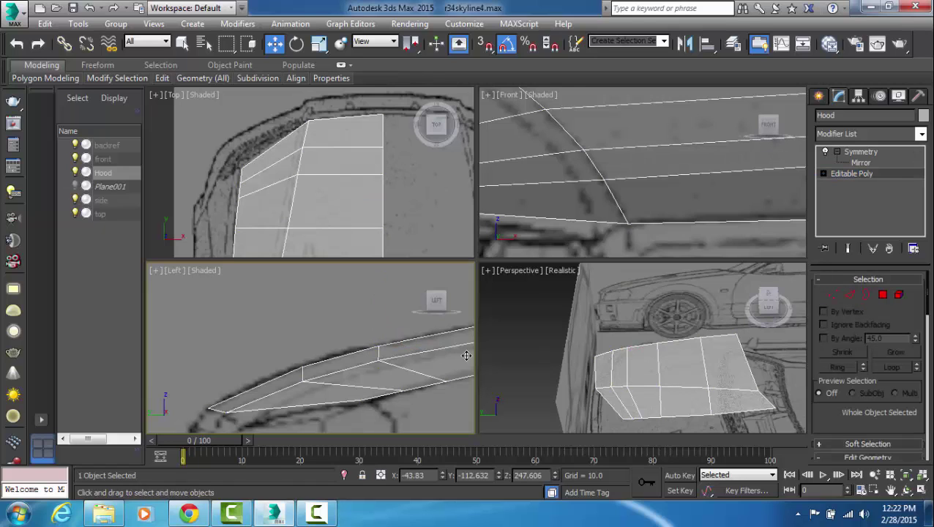
click(850, 295)
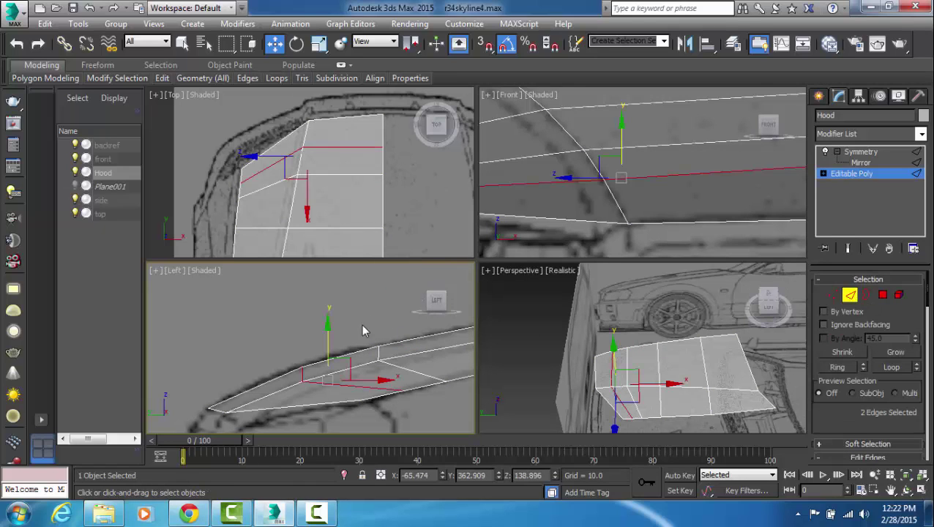
click(358, 361)
click(836, 366)
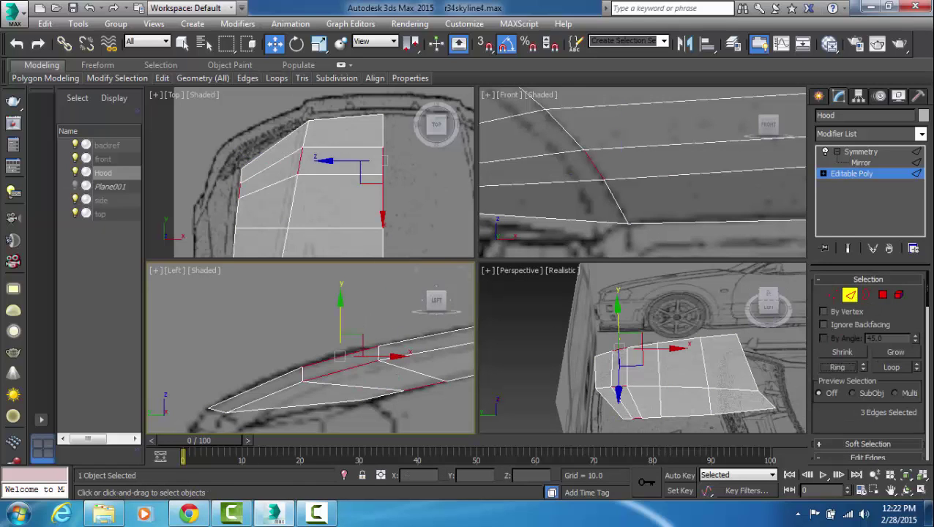
drag(928, 306, 928, 331)
click(888, 431)
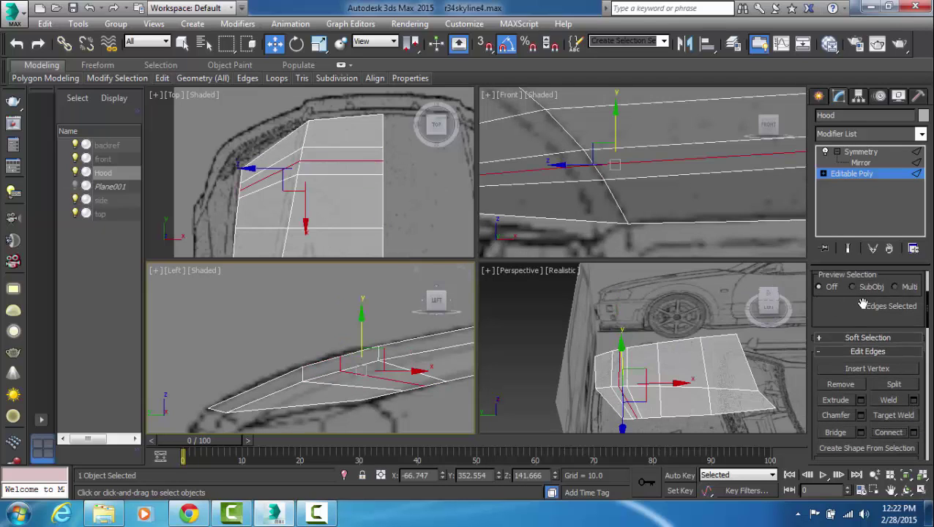
- Raise the new row's centreline vertex slightly in the left view to fit the side blueprint
click(823, 173)
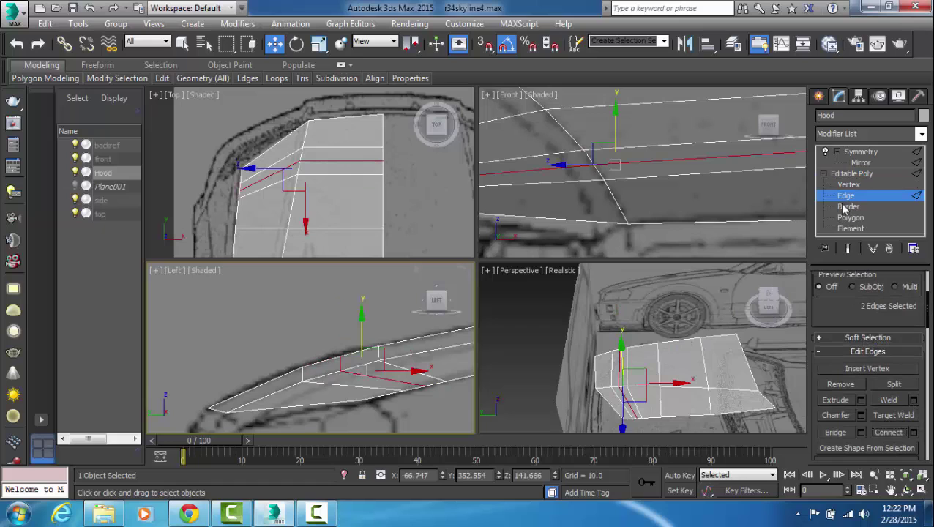
click(848, 184)
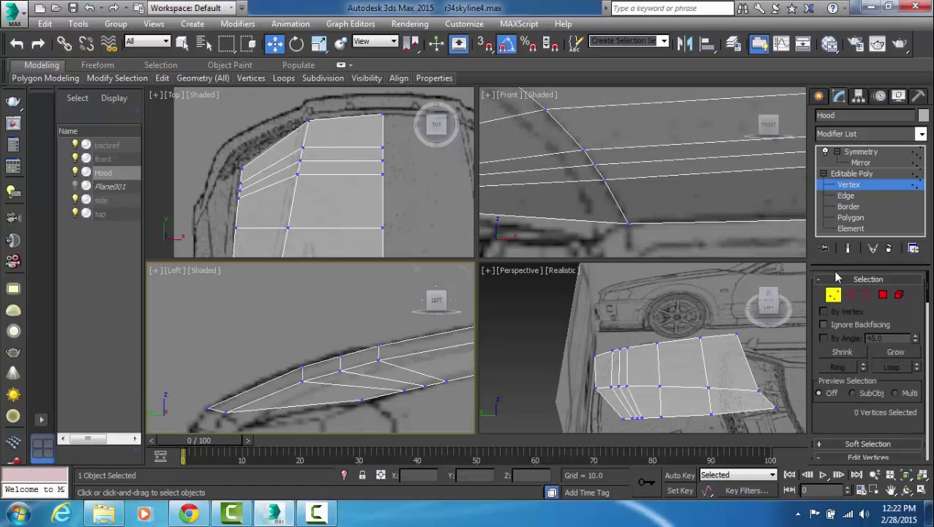
click(338, 359)
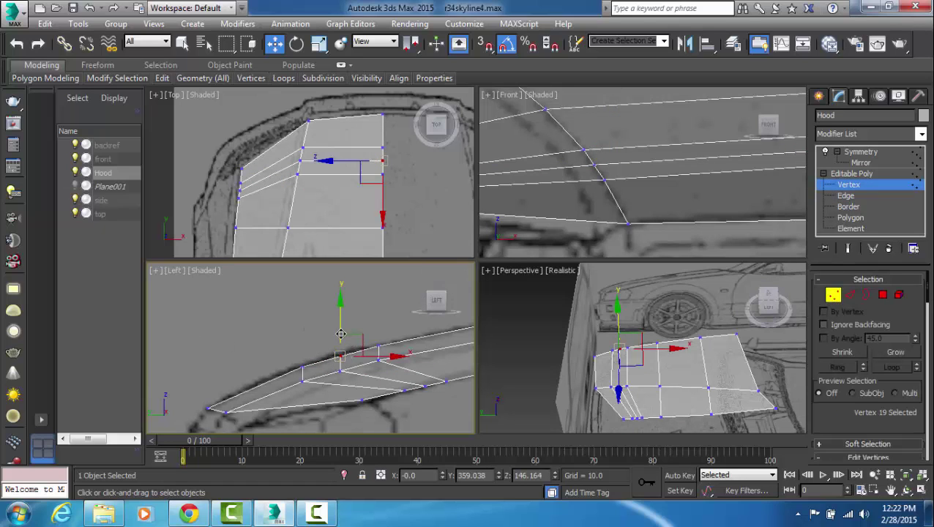
drag(342, 330, 342, 329)
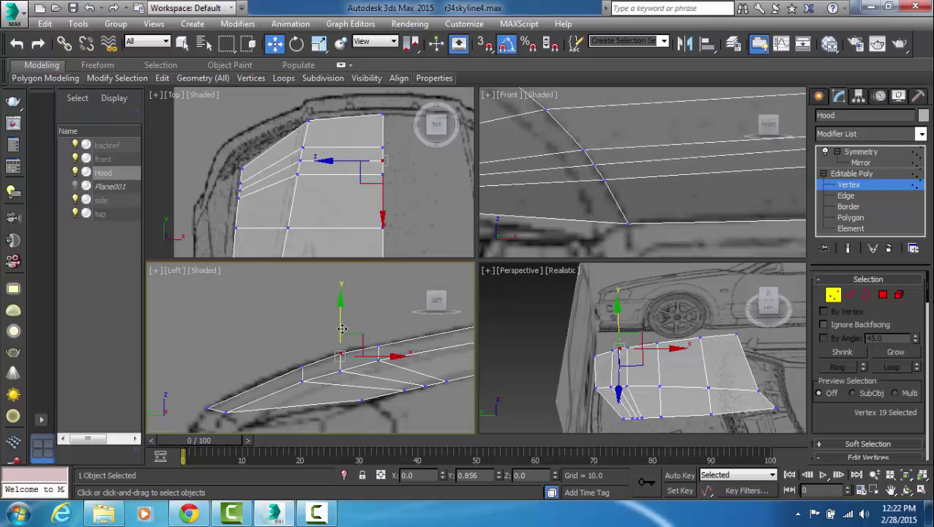
drag(398, 334, 380, 352)
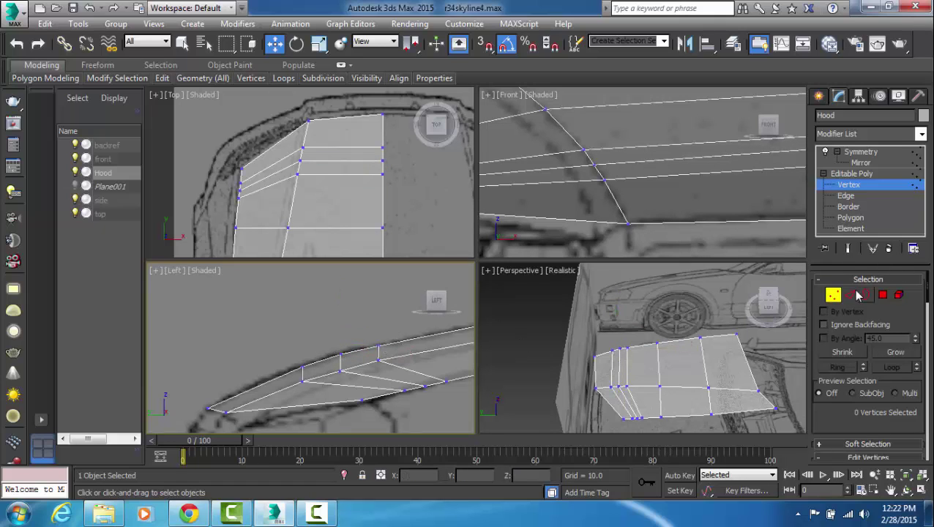
- Ring-select the edges between the hood's front edge and its next cross row, and connect them with another edge row
click(858, 294)
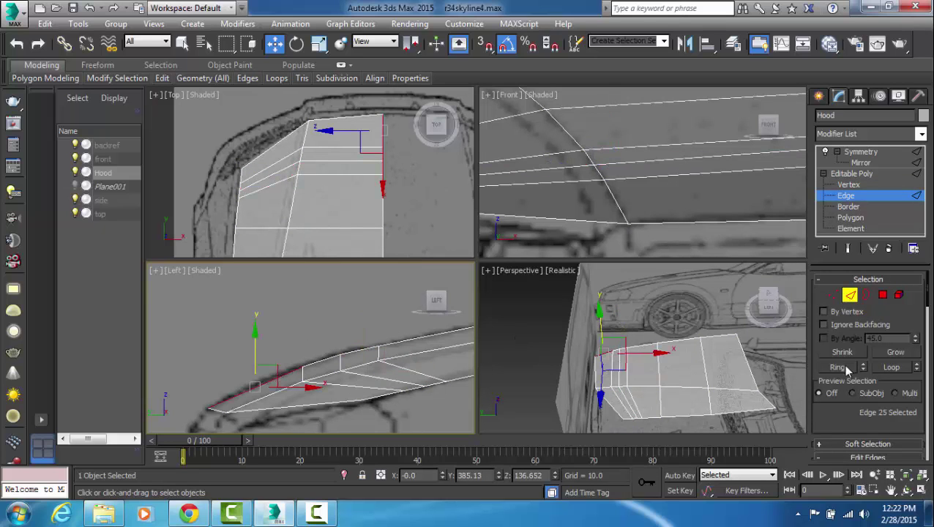
click(847, 370)
scroll(879, 380, down, 5)
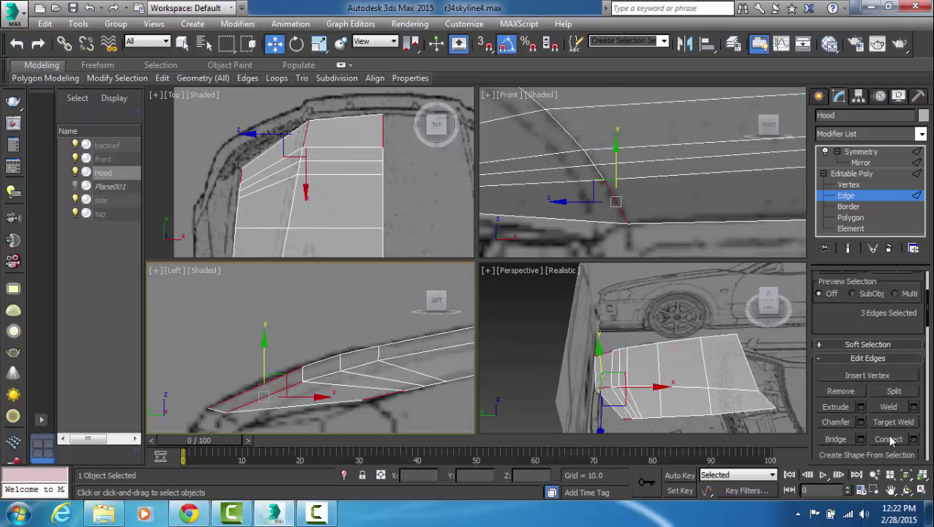
click(890, 439)
scroll(861, 293, up, 5)
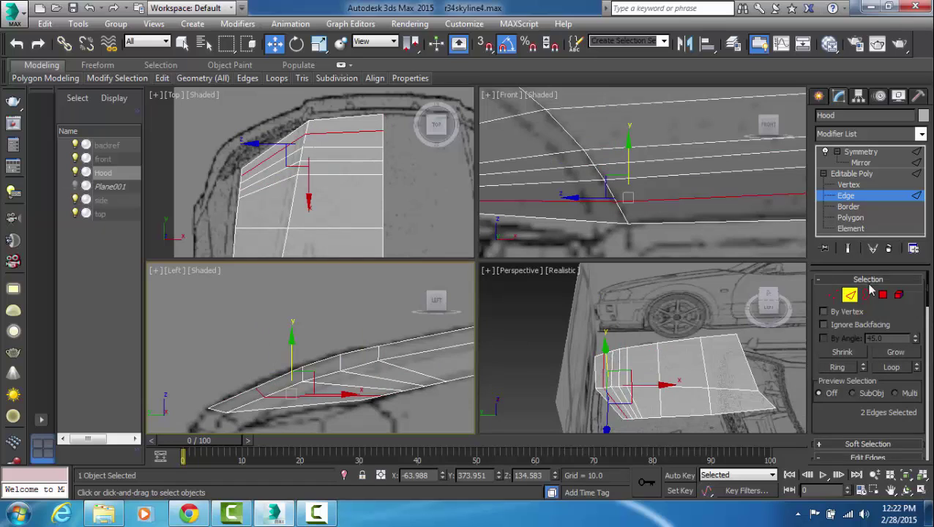
- Raise the centreline vertex of the new front row slightly in the left view to meet the blueprint outline
click(833, 294)
drag(249, 403, 271, 364)
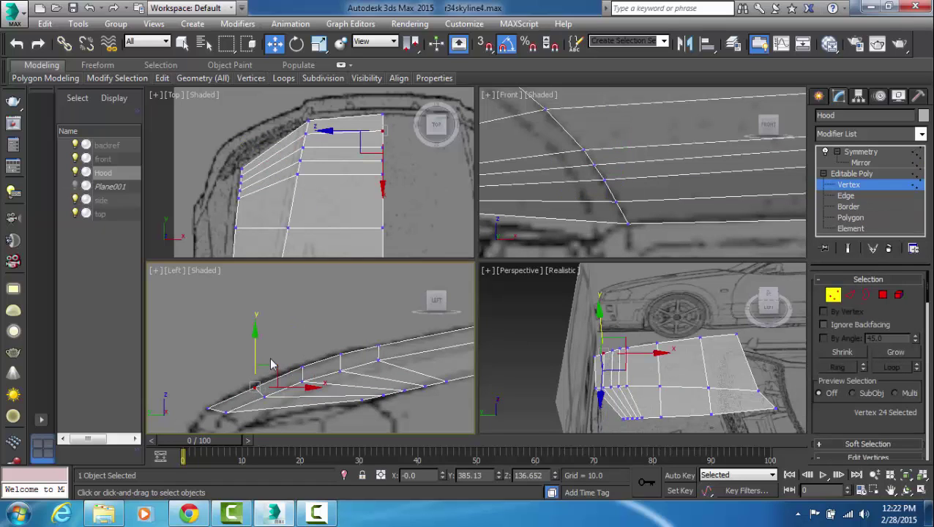
click(277, 348)
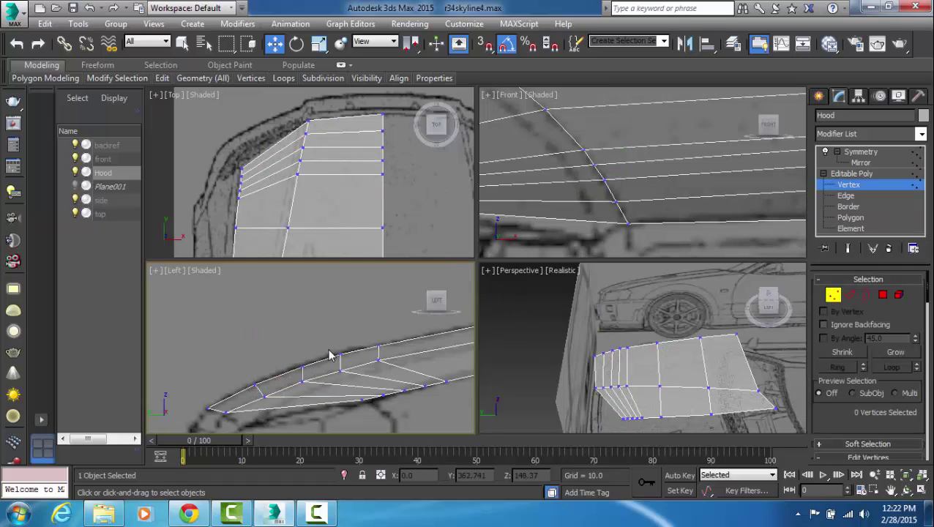
- Select the two centreline vertices just behind the new front row and raise them together slightly in the left view
click(305, 370)
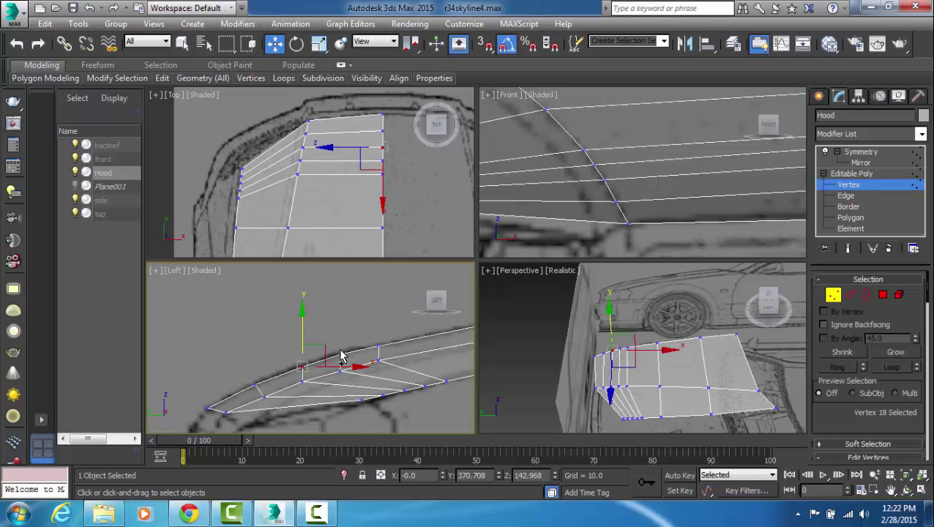
ctrl+click(339, 355)
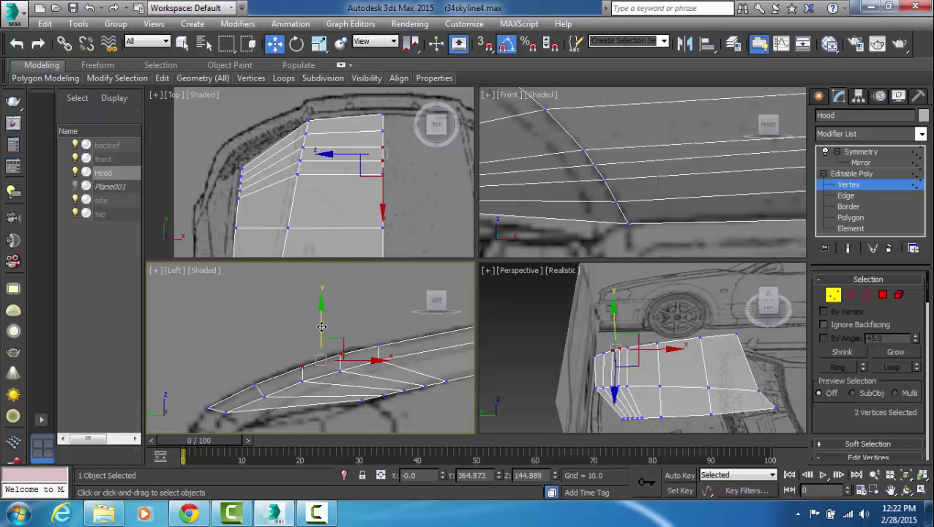
drag(321, 328, 322, 328)
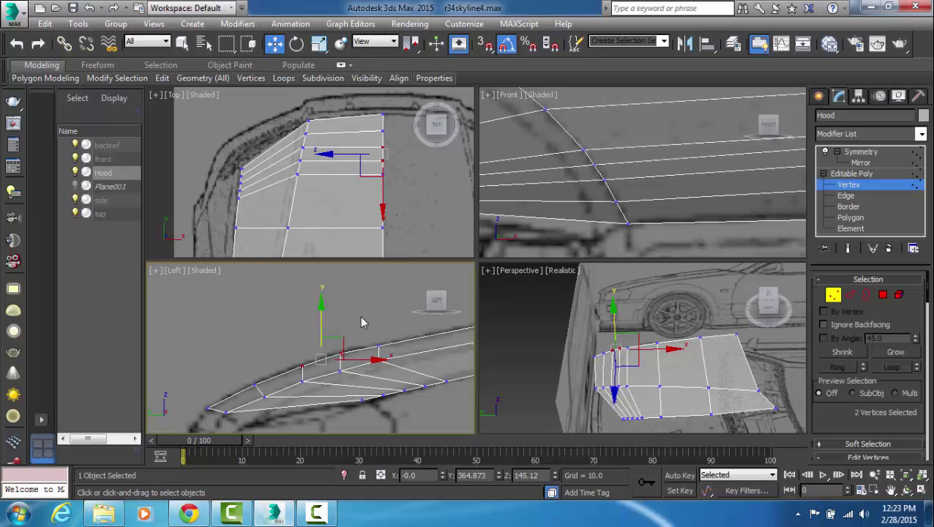
- Examine the hood's edge rows against the blueprints in the perspective, front and top views
click(684, 346)
alt+middle_drag(681, 360, 742, 389)
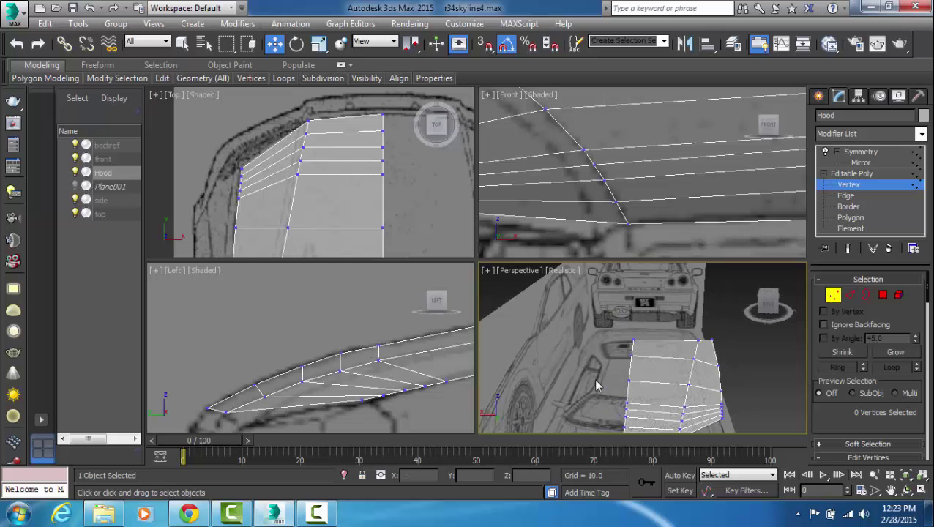
middle_drag(677, 397, 686, 339)
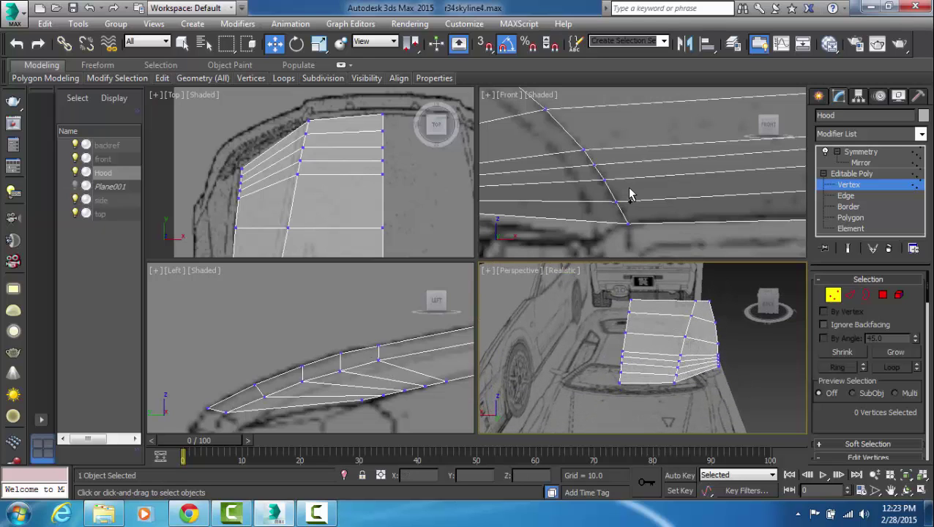
middle_drag(628, 194, 655, 196)
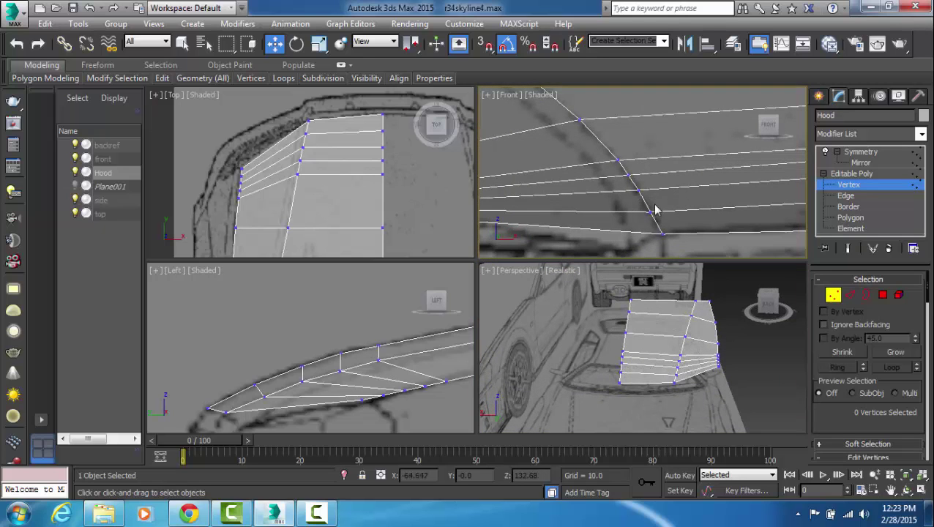
drag(639, 227, 682, 213)
click(698, 203)
click(316, 514)
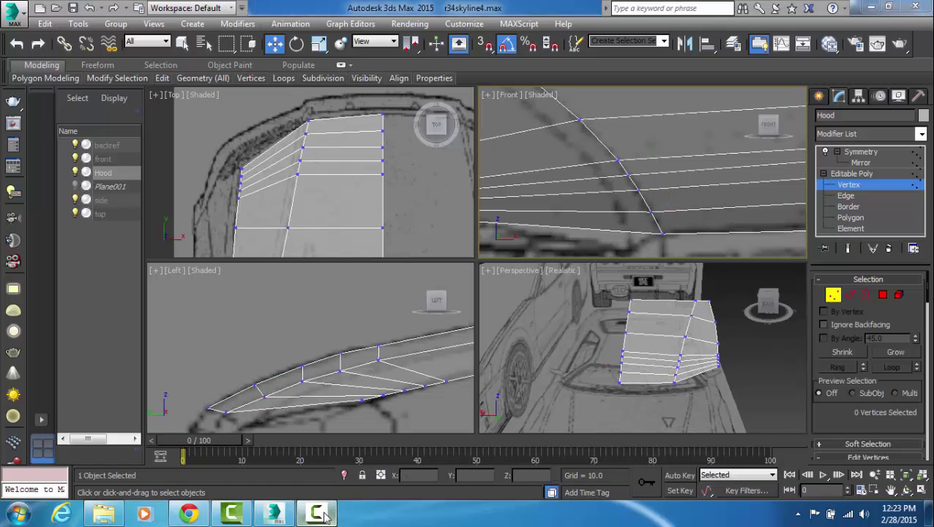
click(844, 311)
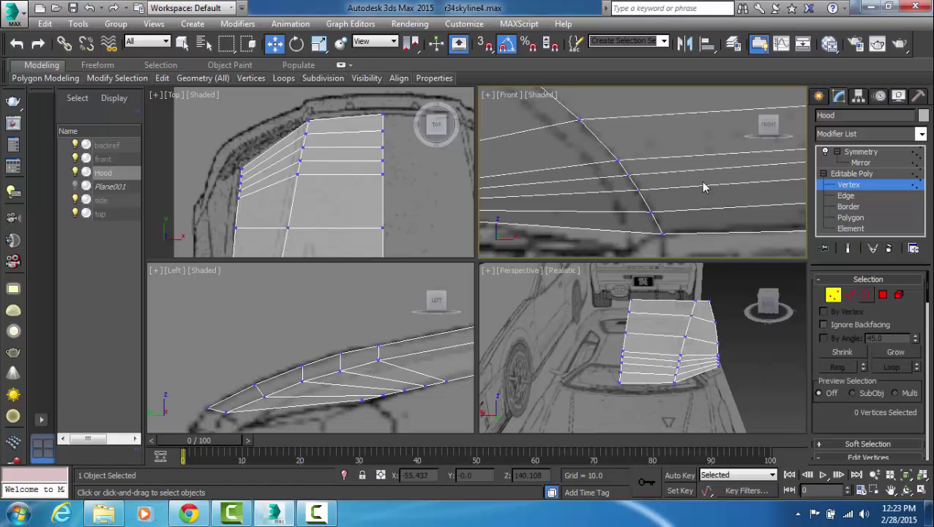
middle_drag(732, 179, 723, 210)
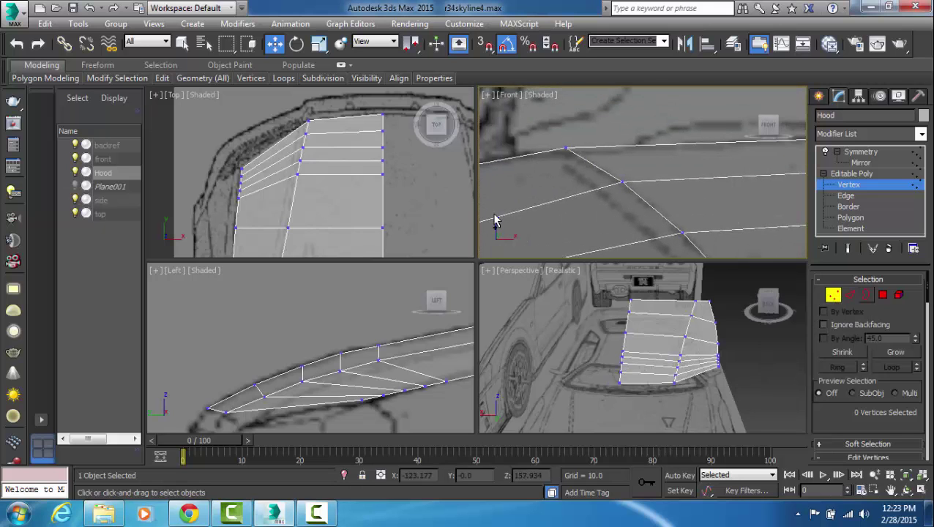
middle_drag(219, 235, 226, 190)
middle_drag(320, 243, 320, 207)
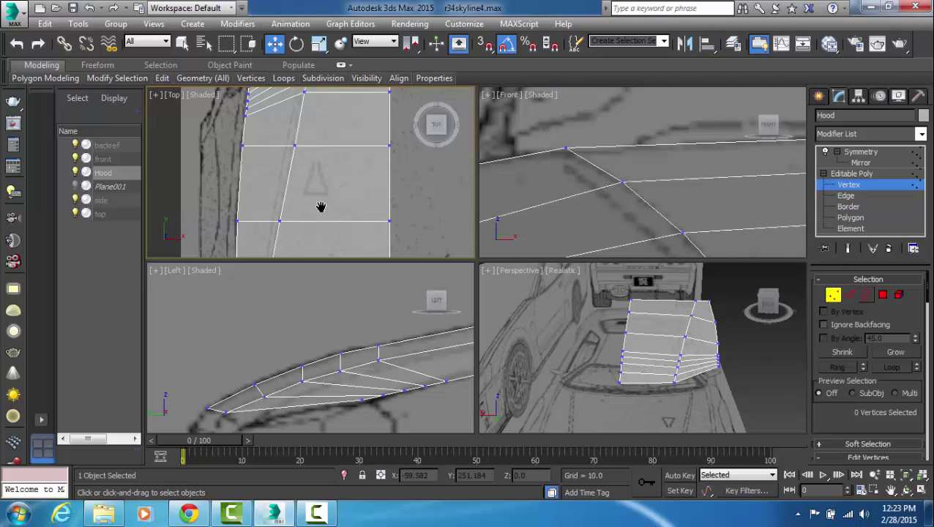
alt+middle_drag(721, 385, 667, 376)
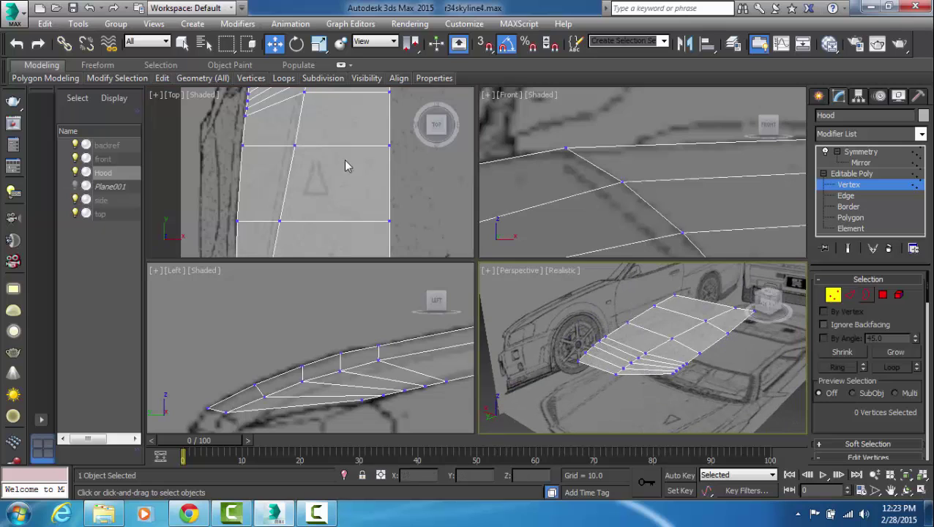
- Cut a new lengthwise edge row just outside the existing crease row, from the hood's front edge to its rear edge, in the top view
scroll(349, 169, down, 2)
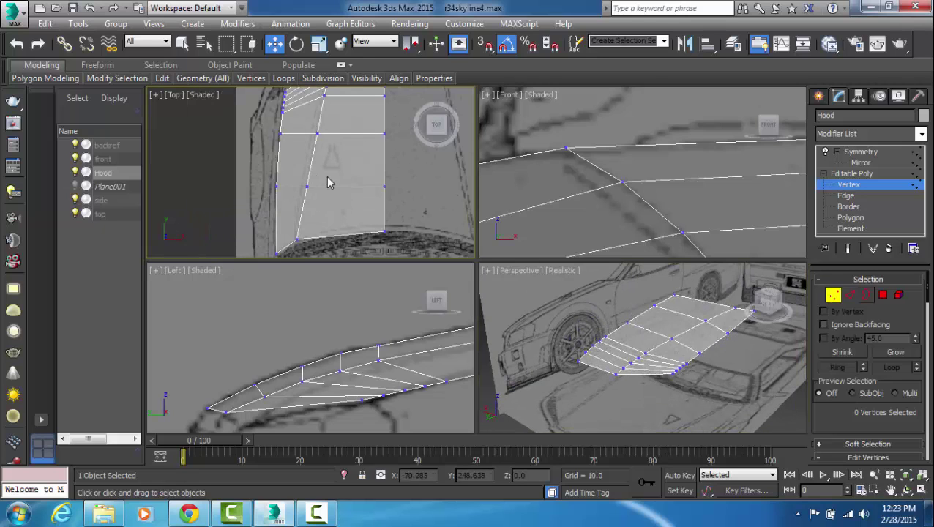
key(alt+w)
middle_drag(516, 200, 510, 228)
scroll(513, 223, down, 2)
scroll(516, 231, up, 3)
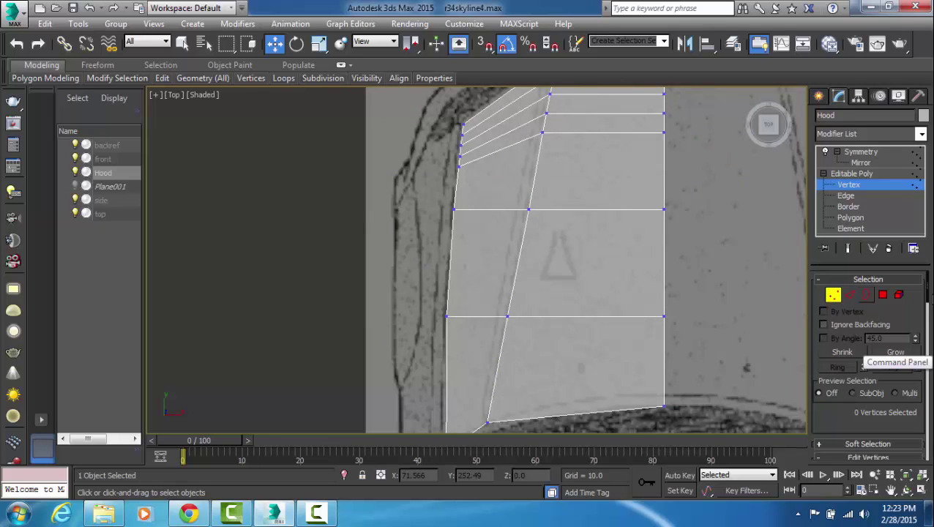
drag(927, 296, 931, 369)
click(893, 391)
middle_drag(496, 313, 531, 298)
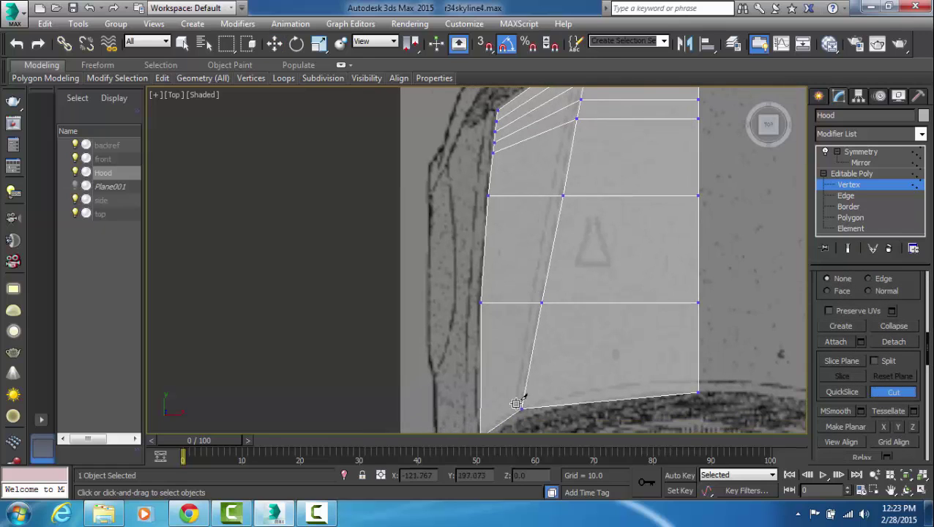
scroll(511, 356, down, 3)
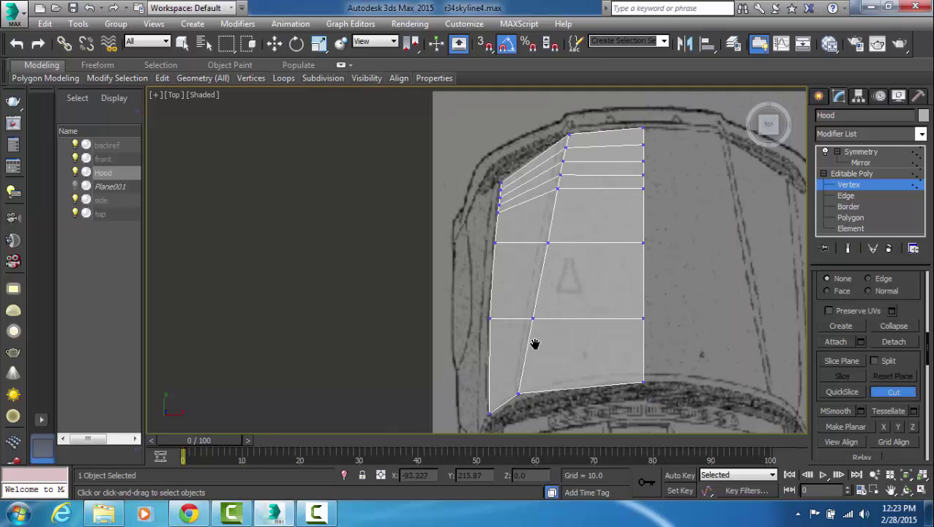
click(559, 152)
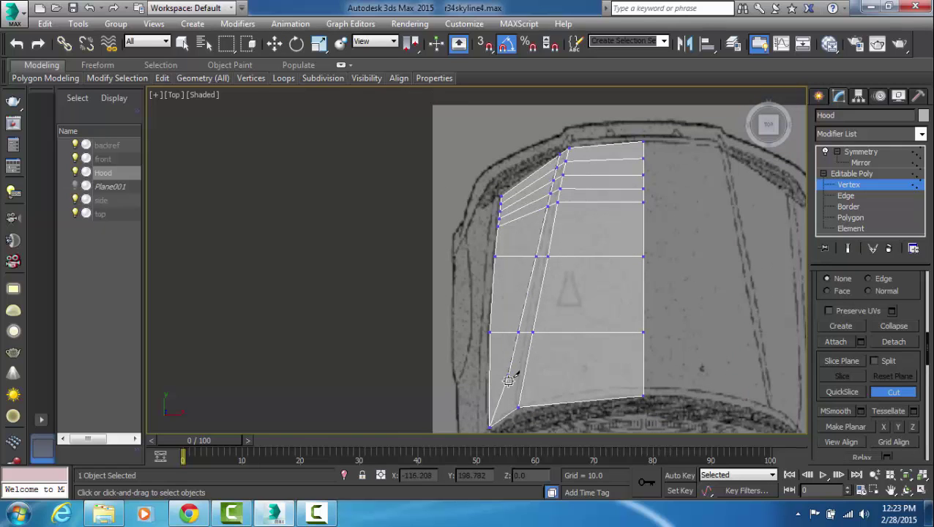
click(518, 405)
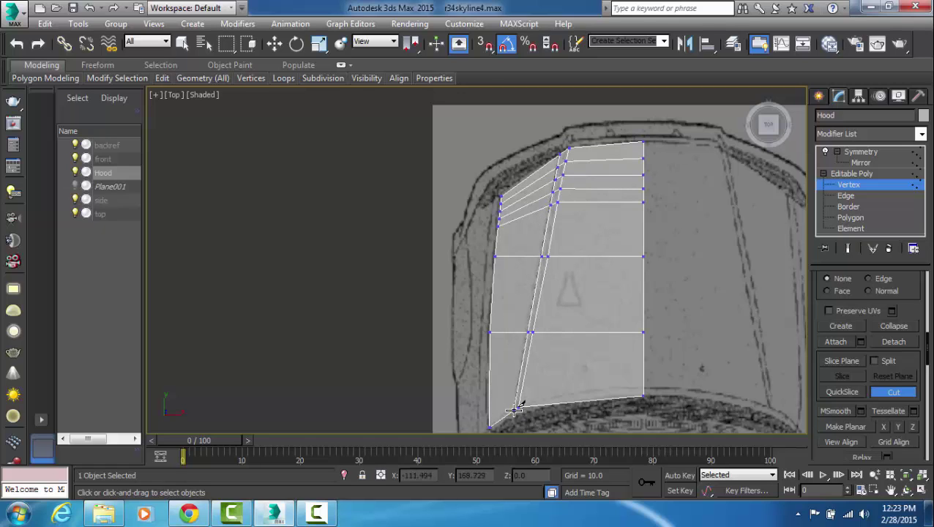
- Restore the orbited viewport to the Top view and leave the Cut tool
alt+middle_drag(548, 391, 551, 385)
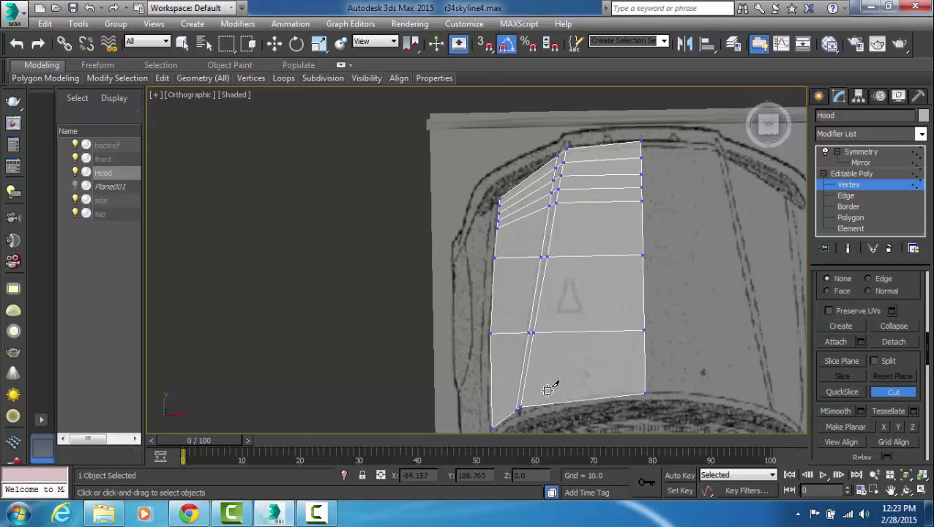
mouse_move(202, 77)
right_click(185, 102)
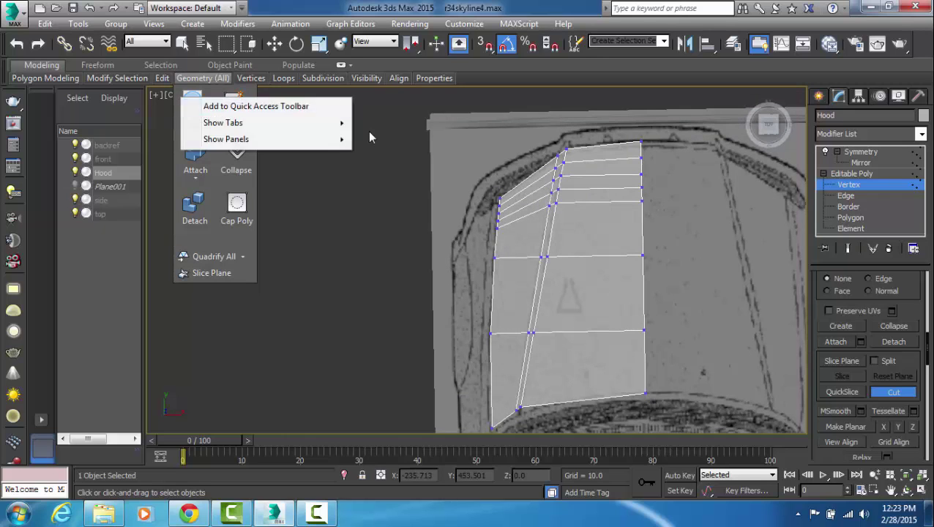
click(167, 97)
click(253, 183)
middle_drag(597, 354, 582, 332)
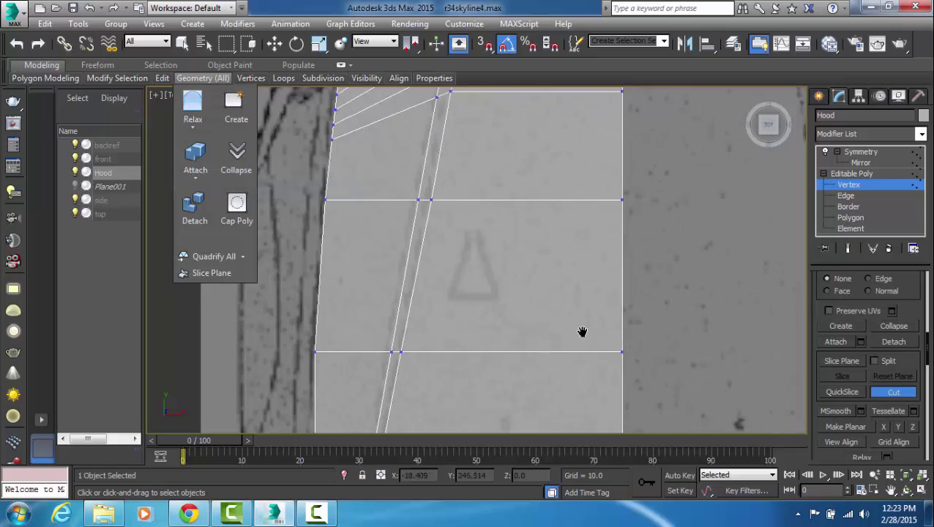
scroll(582, 331, down, 4)
key(w)
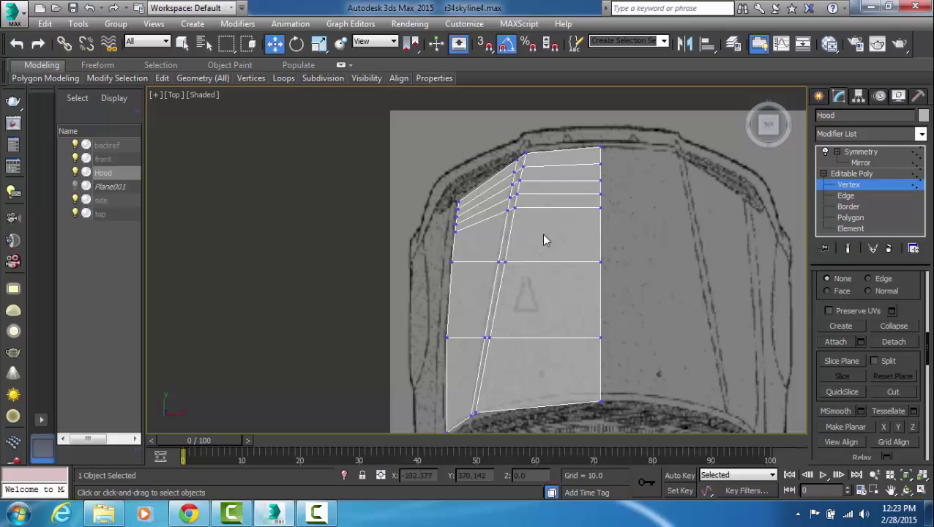
- Lower the front-end vertex of the new cut row in the front view to follow the blueprint above the headlight
scroll(544, 239, up, 5)
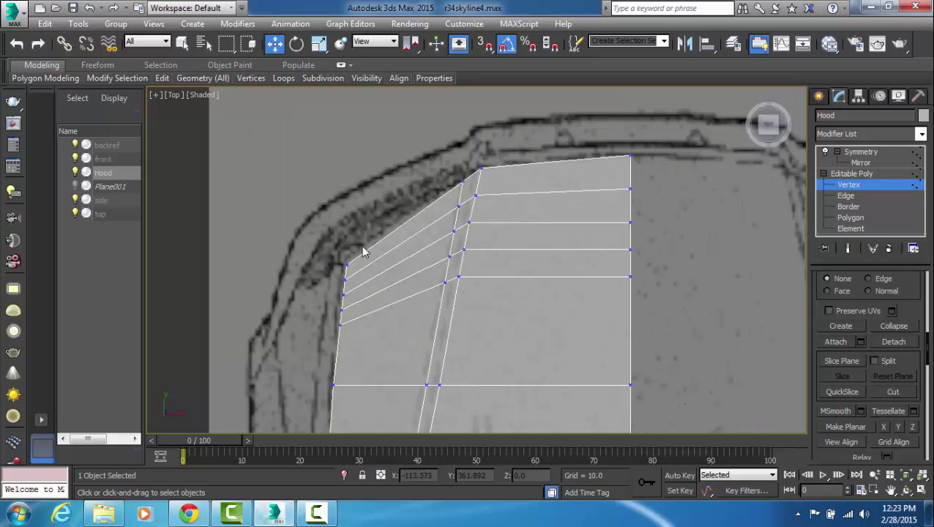
drag(345, 272, 343, 236)
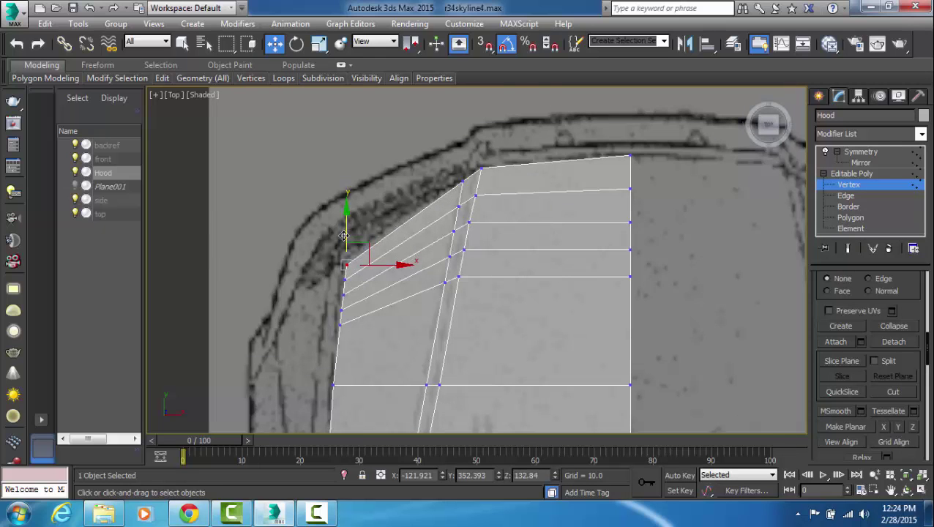
key(alt+w)
scroll(633, 186, down, 4)
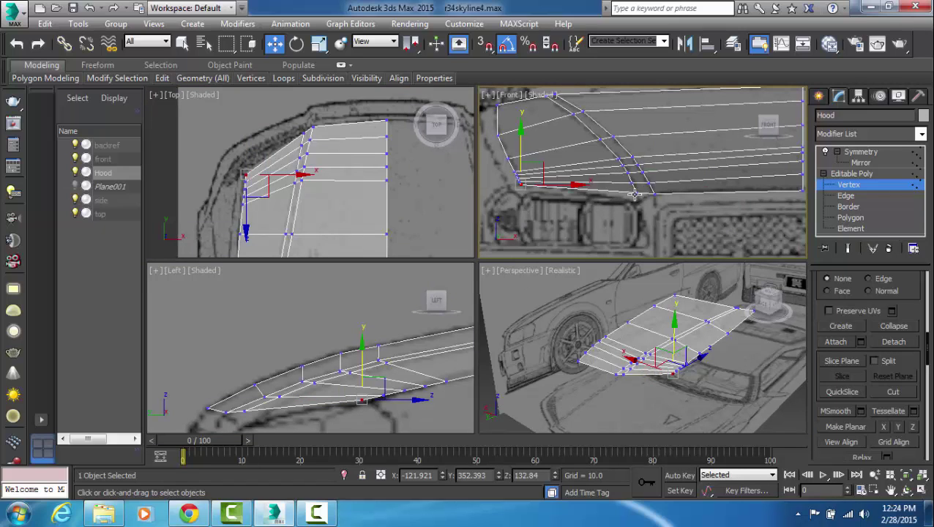
click(635, 192)
drag(639, 171, 661, 221)
scroll(661, 222, up, 2)
middle_drag(639, 214, 667, 221)
scroll(649, 218, up, 2)
click(701, 240)
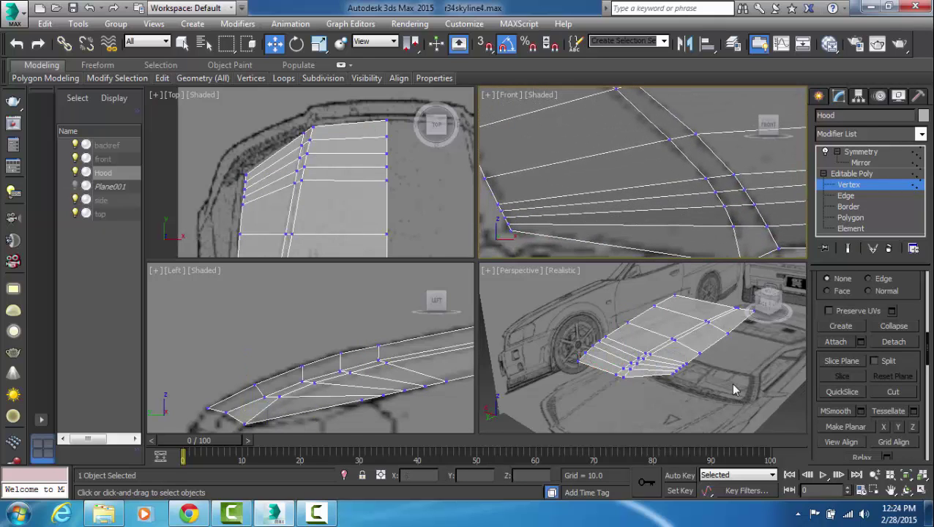
- Lower the two cut-row vertices just behind the hood's front edge slightly in the left view
scroll(648, 238, up, 4)
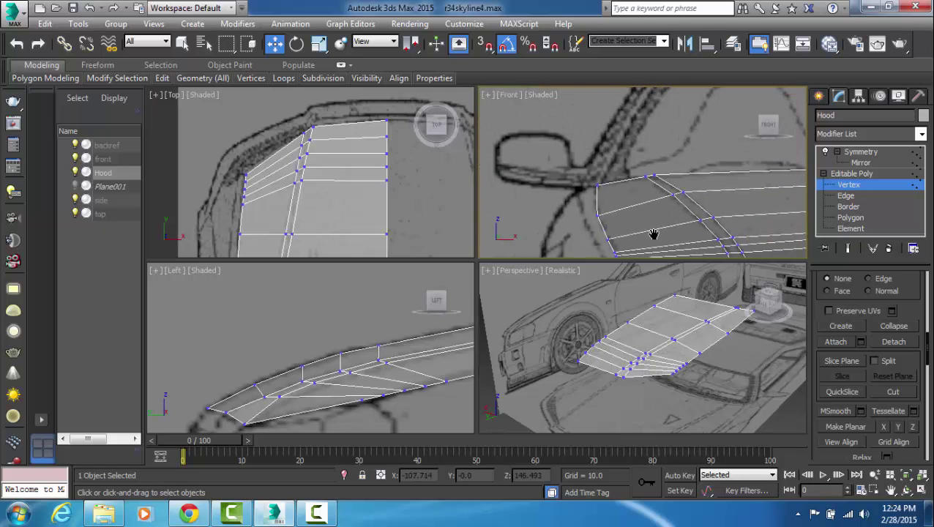
middle_drag(693, 240, 686, 229)
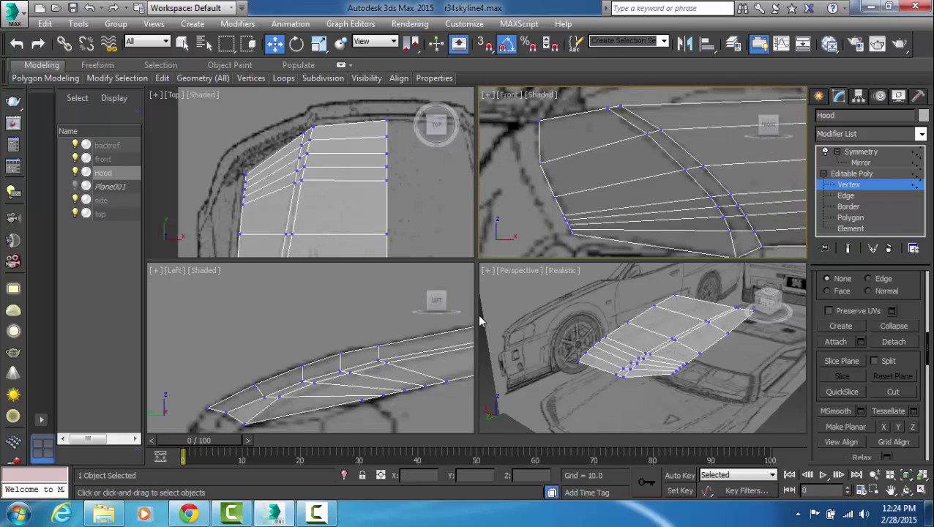
click(352, 369)
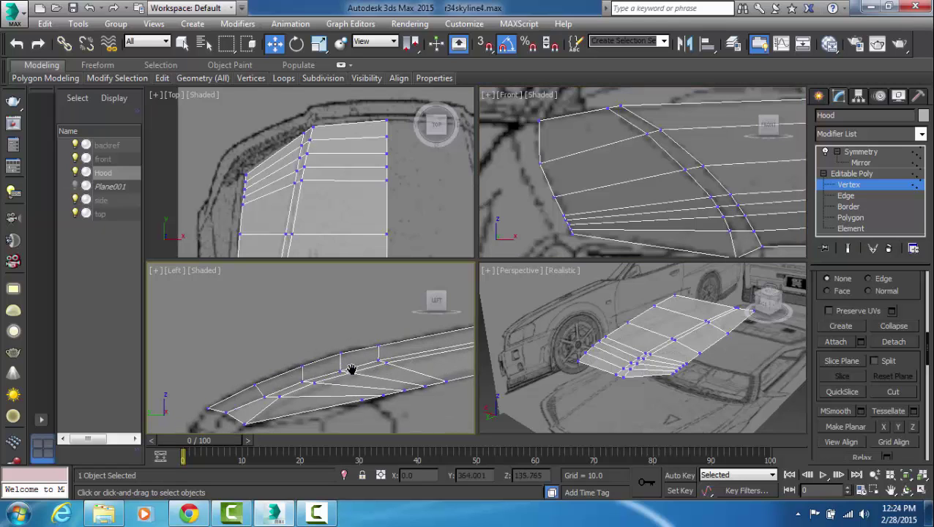
scroll(341, 369, up, 3)
middle_drag(341, 369, 375, 331)
click(353, 306)
mouse_move(330, 282)
mouse_down()
mouse_move(344, 292)
mouse_move(394, 296)
mouse_move(333, 291)
mouse_up()
click(355, 334)
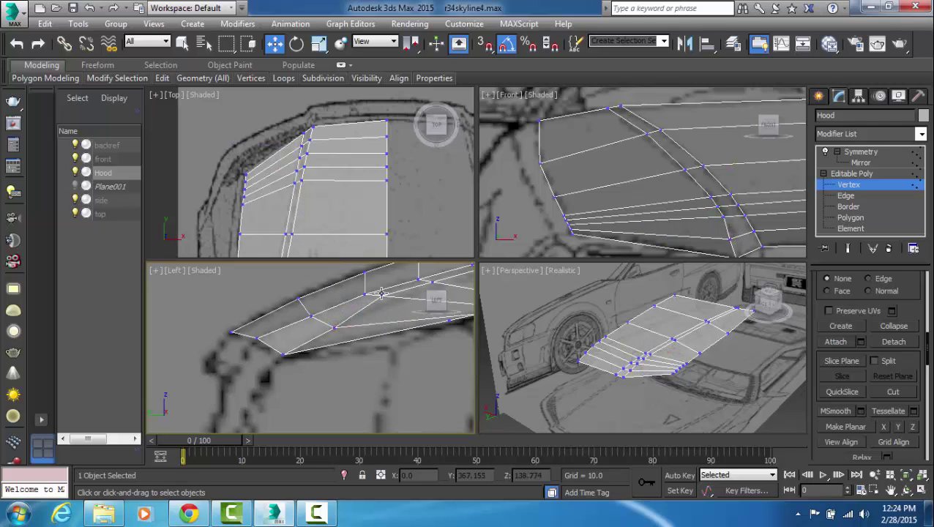
click(381, 295)
drag(382, 273, 382, 284)
click(390, 331)
- Lower the next two cut-row vertices slightly in the left view and nudge a neighbouring crease-row vertex up
middle_drag(466, 287, 359, 324)
click(325, 317)
drag(328, 287, 329, 294)
click(359, 382)
click(378, 306)
drag(378, 279, 378, 285)
click(374, 375)
middle_drag(422, 324, 374, 349)
click(265, 341)
drag(264, 314, 264, 311)
click(399, 348)
- Lower the cut-row vertices on the two widely spaced cross rows toward the hood's rear in the left view
middle_drag(471, 344, 321, 365)
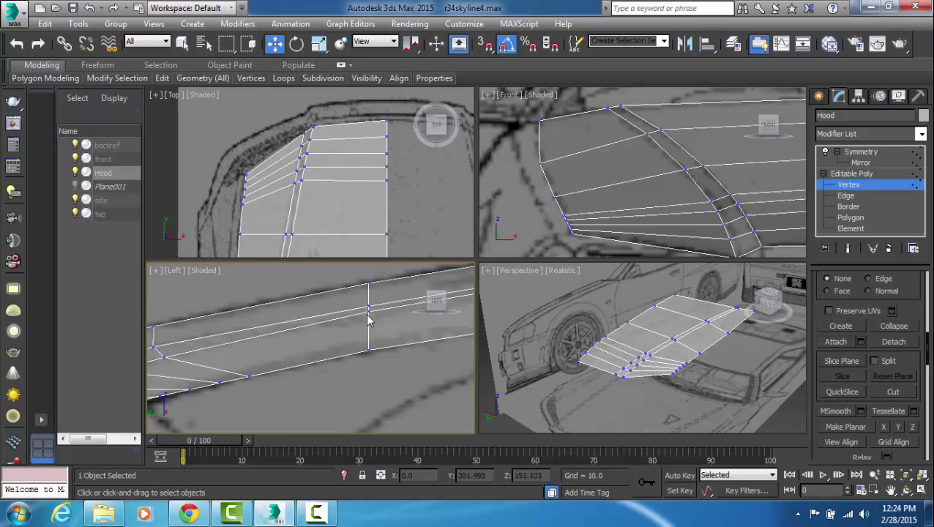
click(369, 314)
drag(370, 286, 369, 291)
click(371, 361)
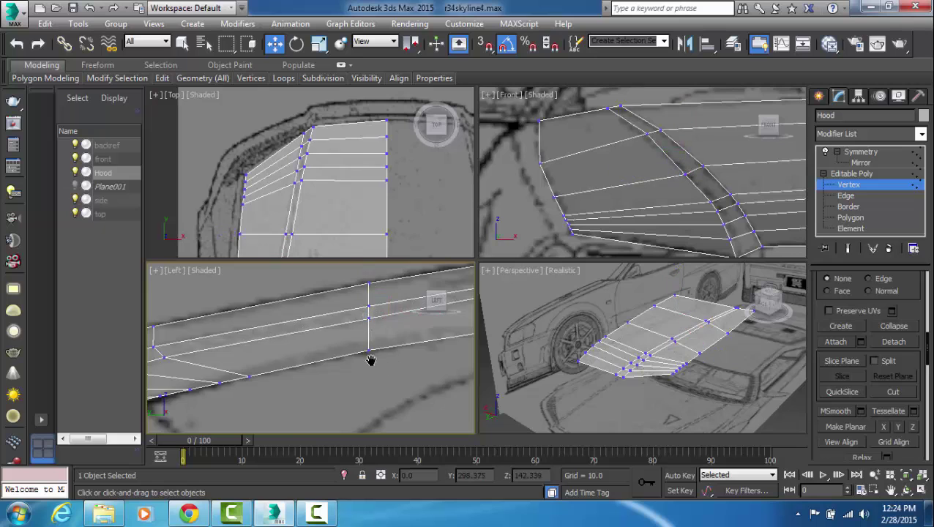
middle_drag(467, 338, 233, 367)
click(335, 311)
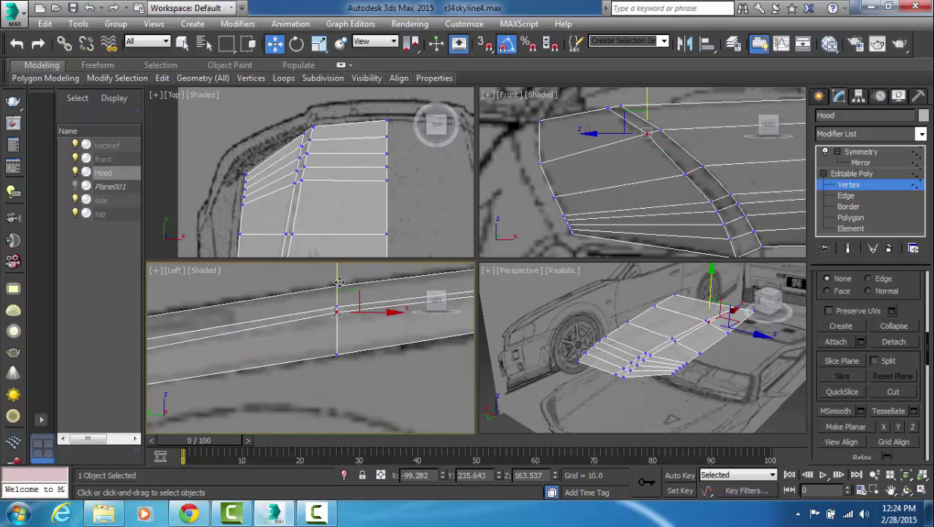
drag(339, 283, 339, 291)
click(311, 336)
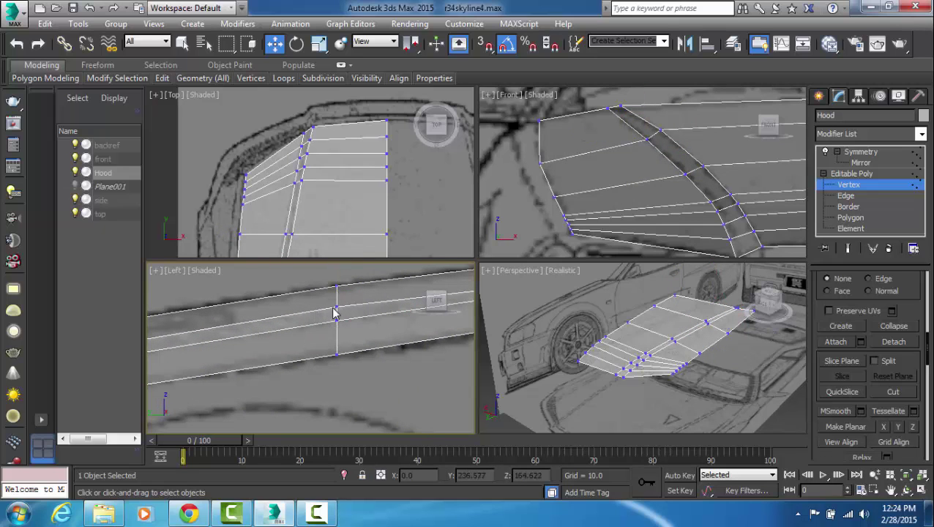
- Move the cut row's rear-end vertex forward and slightly up in the left view, close to the adjacent crease-row vertex
middle_drag(388, 327, 166, 353)
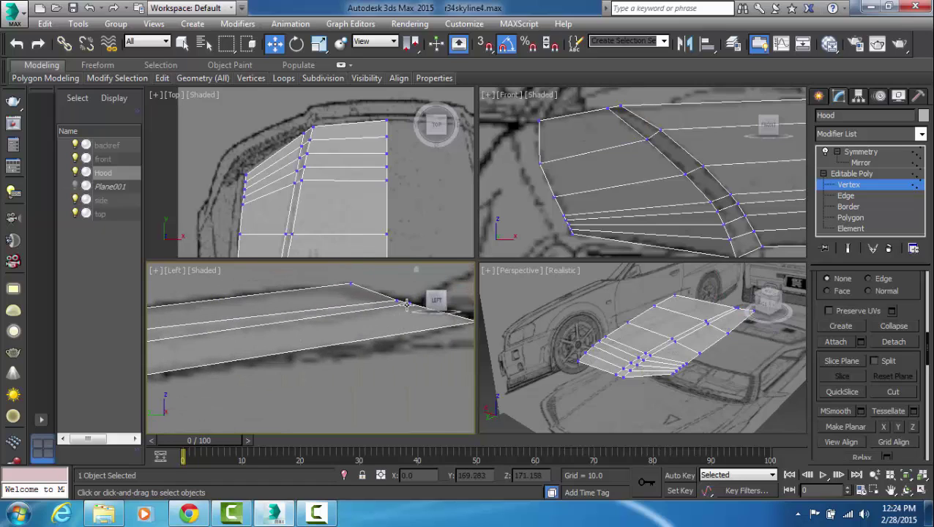
click(410, 303)
middle_drag(393, 337, 372, 338)
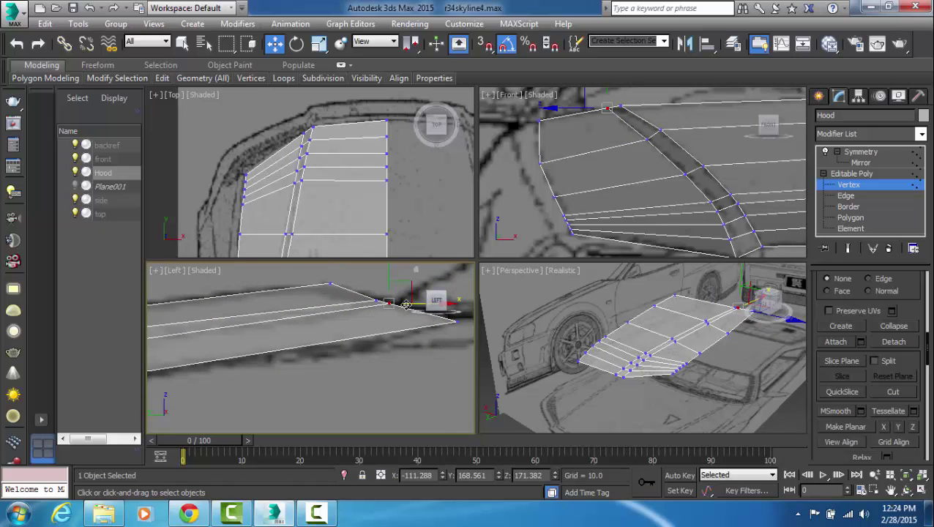
drag(406, 304, 403, 304)
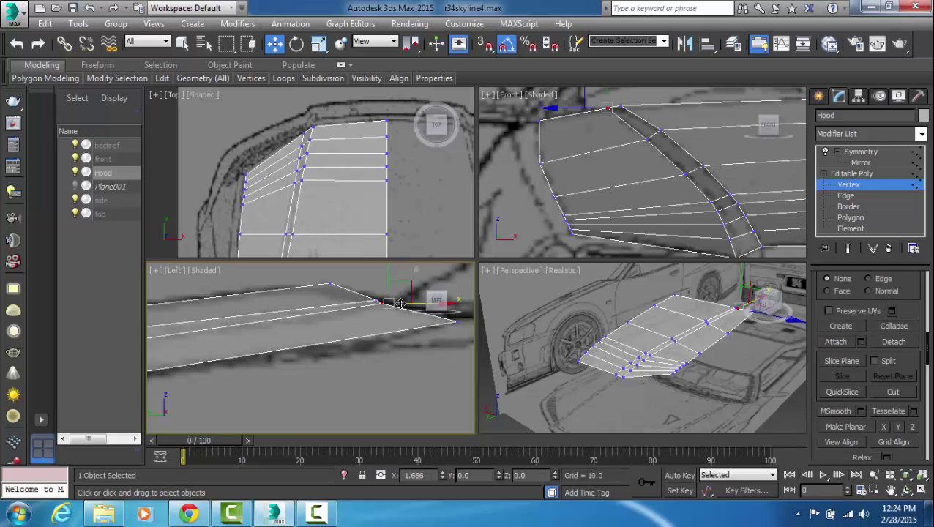
drag(398, 302, 397, 303)
scroll(397, 307, up, 5)
middle_drag(402, 317, 389, 342)
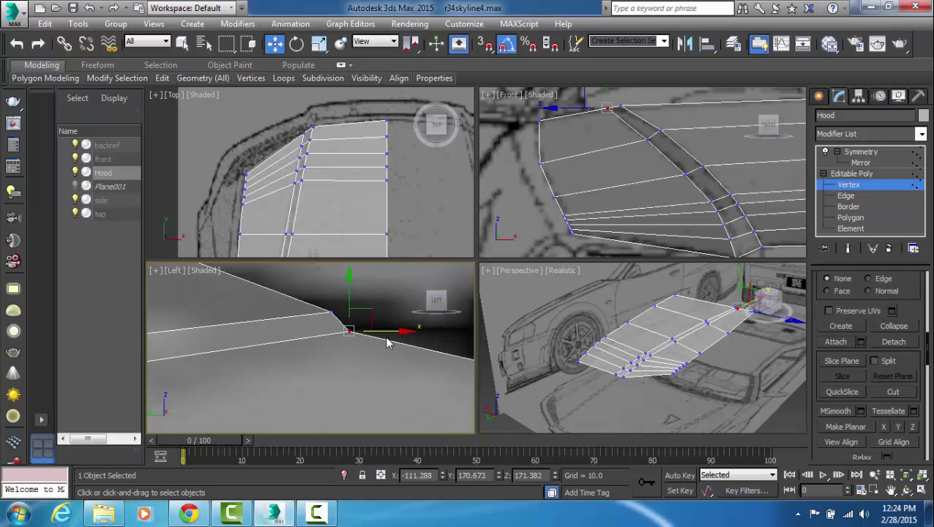
drag(389, 331, 345, 307)
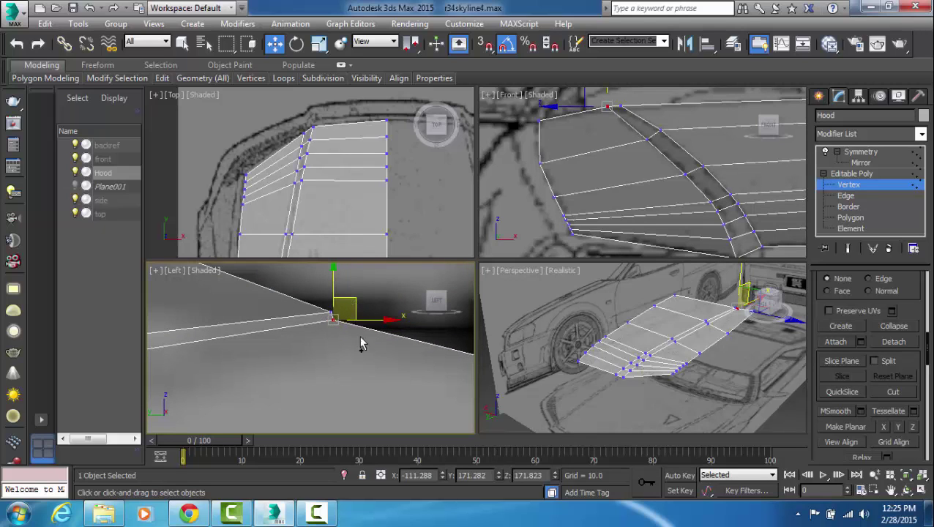
- Lower the cut-row vertex on the rearmost widely spaced cross row slightly in the left view
scroll(361, 343, down, 5)
middle_drag(286, 366, 359, 351)
scroll(360, 352, down, 2)
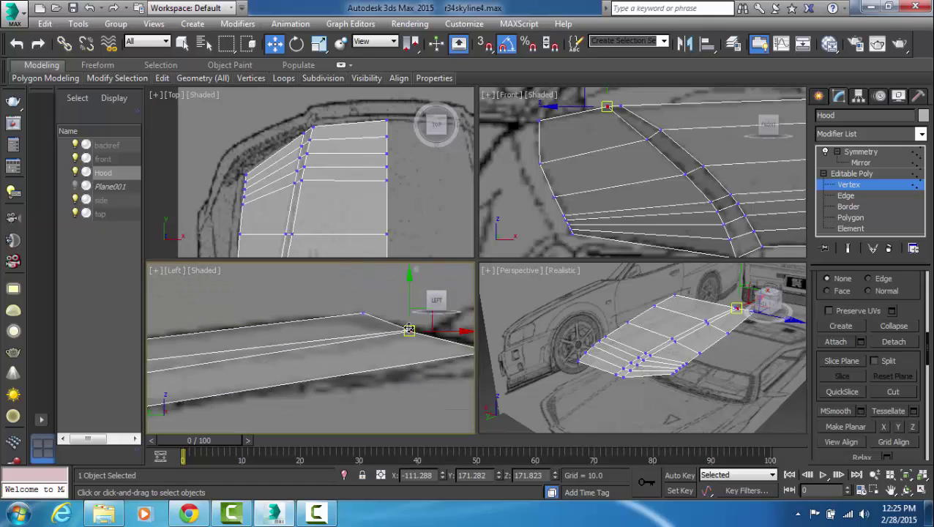
middle_drag(268, 348, 366, 331)
scroll(315, 344, down, 4)
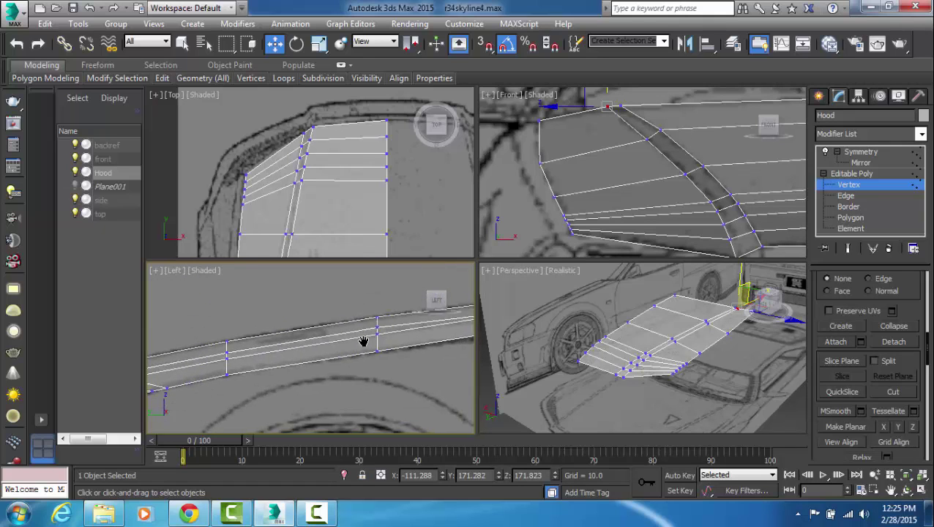
scroll(365, 344, up, 5)
click(326, 319)
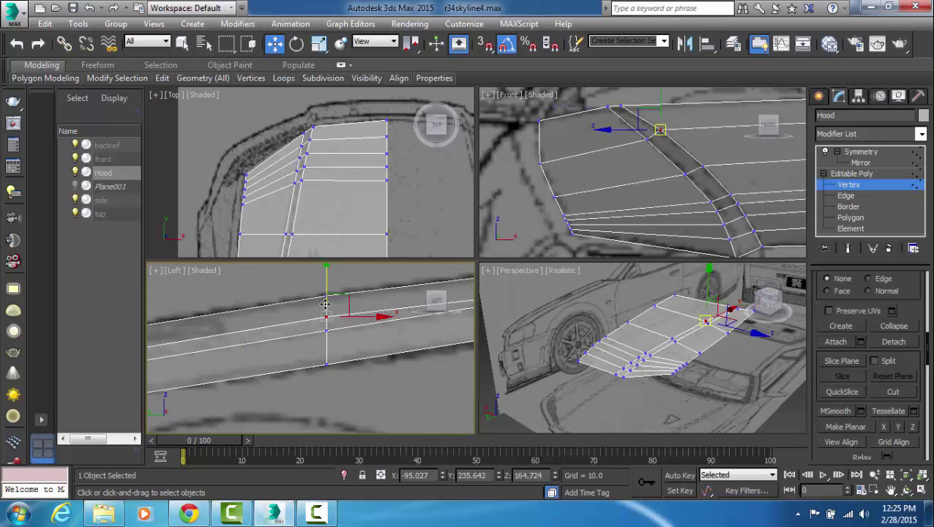
drag(326, 290, 326, 291)
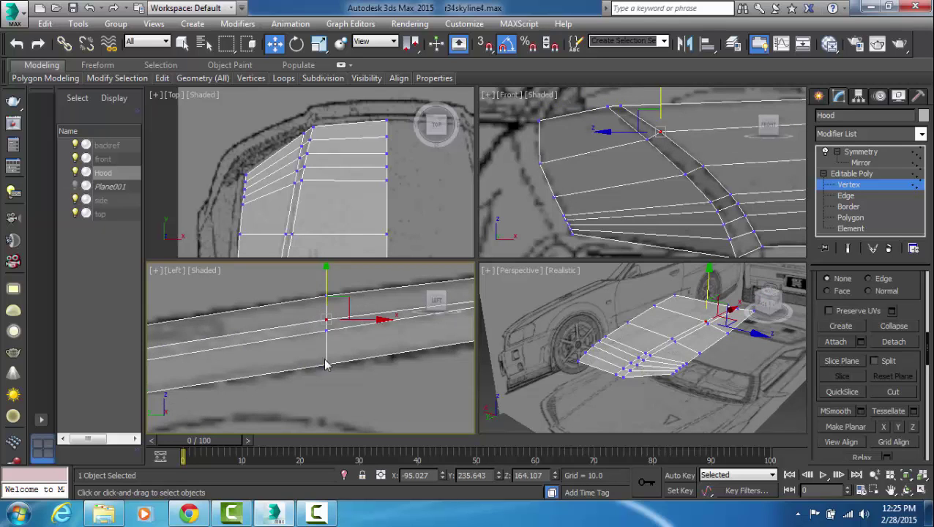
- Examine the hood's vertex rows against the blueprints in the left, front, top and perspective views
click(326, 357)
scroll(332, 358, down, 5)
middle_drag(286, 359, 304, 362)
scroll(295, 365, up, 3)
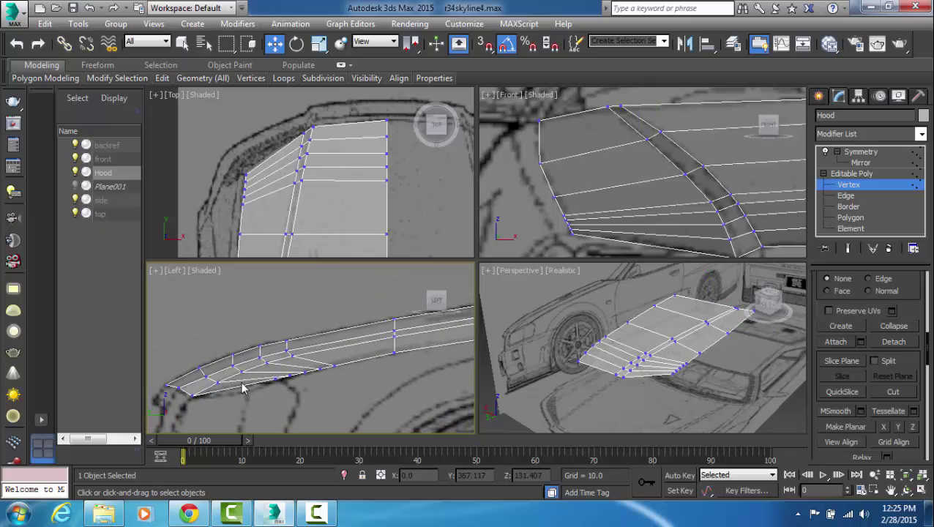
alt+middle_drag(684, 390, 755, 375)
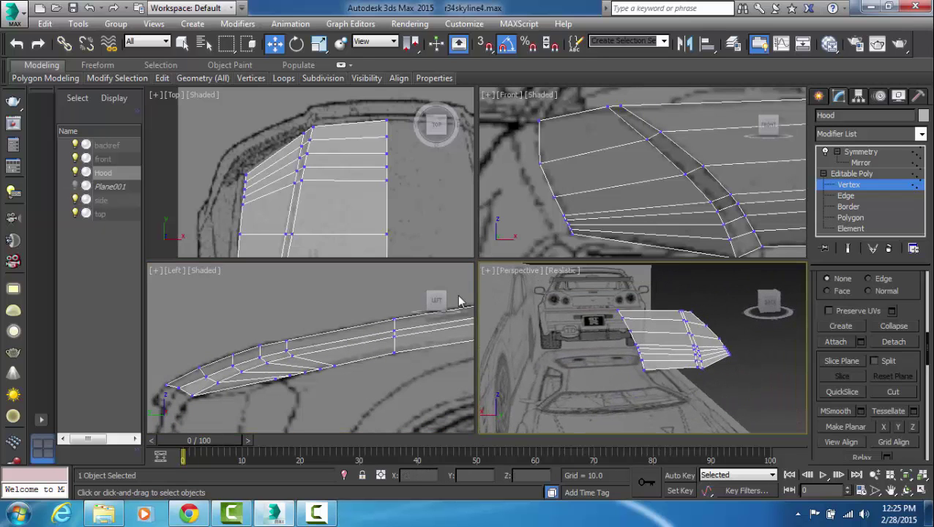
scroll(642, 162, down, 5)
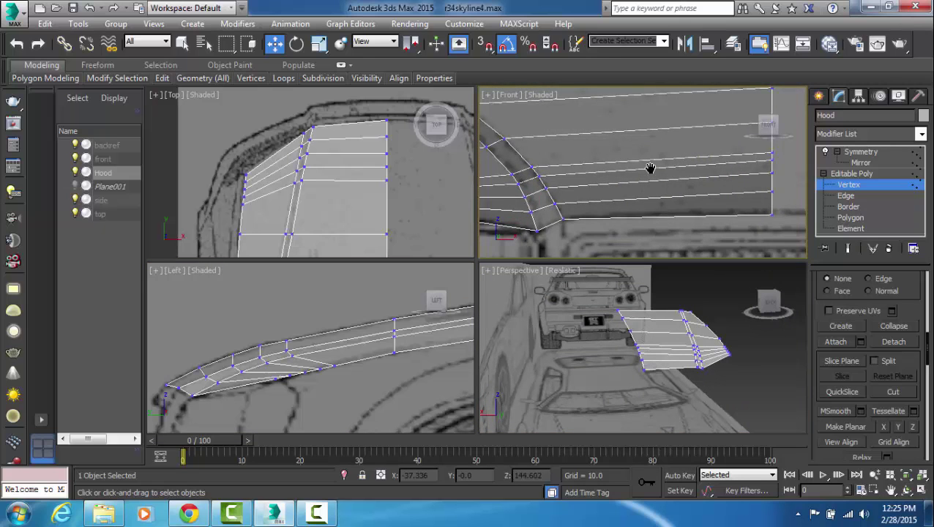
middle_drag(653, 176, 666, 170)
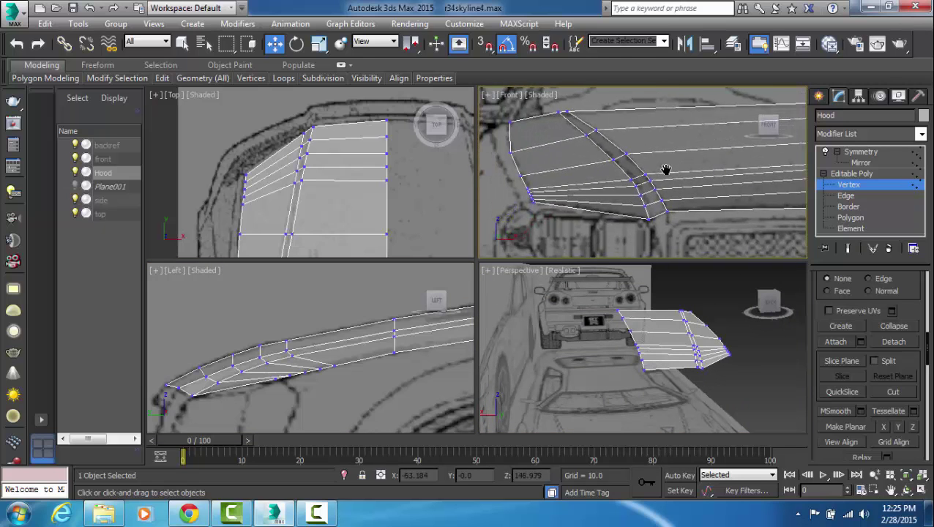
middle_drag(350, 252, 411, 194)
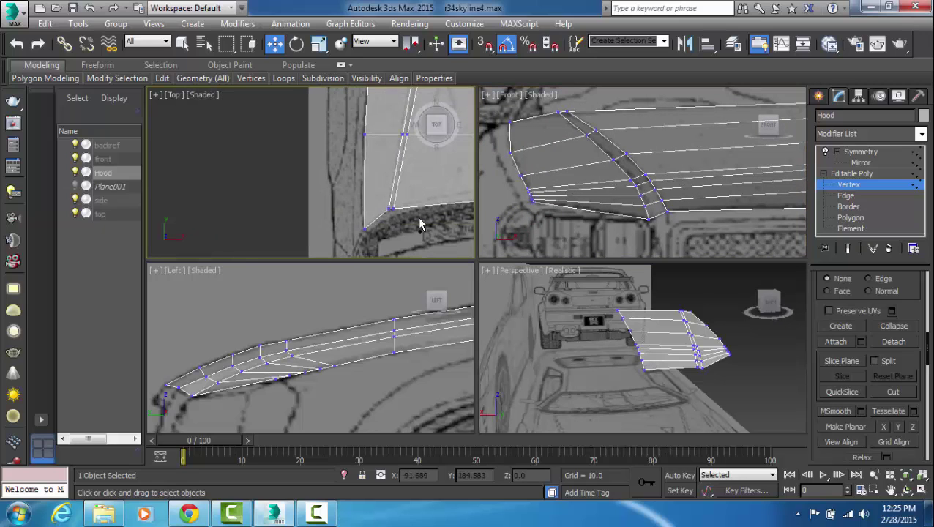
alt+middle_drag(639, 353, 621, 353)
click(903, 134)
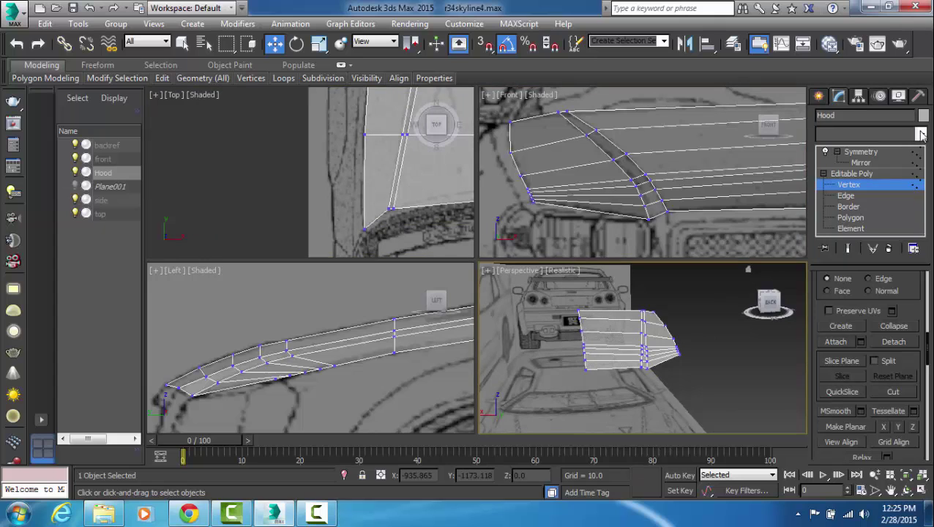
scroll(872, 293, down, 10)
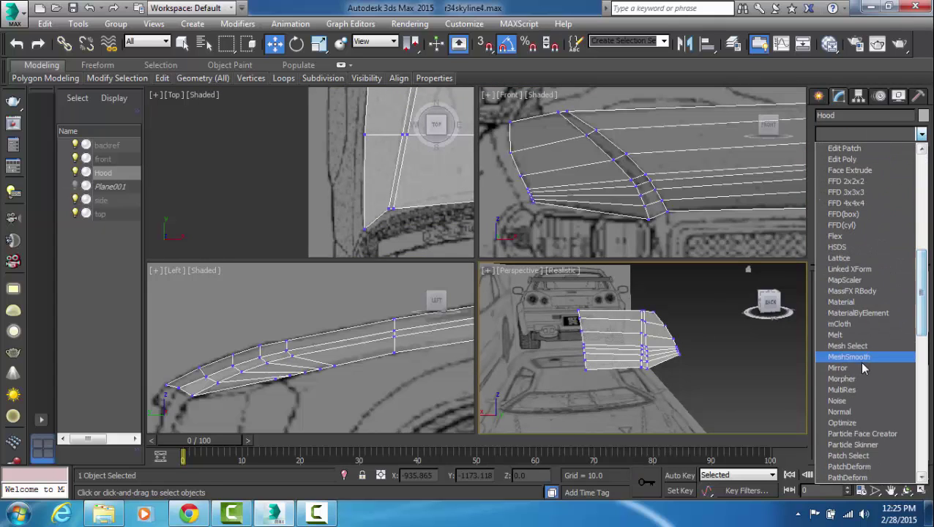
click(838, 367)
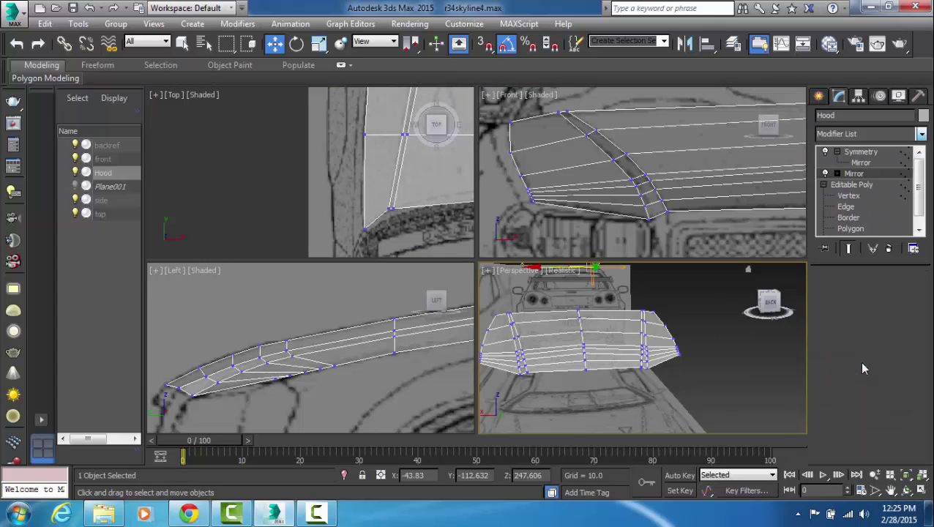
right_click(874, 176)
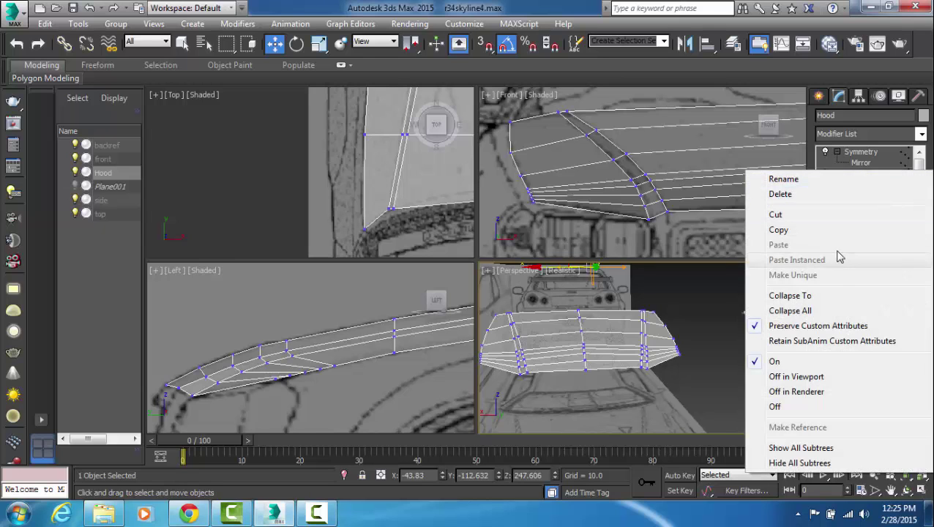
click(836, 216)
click(851, 174)
- Add a MeshSmooth modifier to the hood between the Editable Poly and Symmetry levels
click(903, 133)
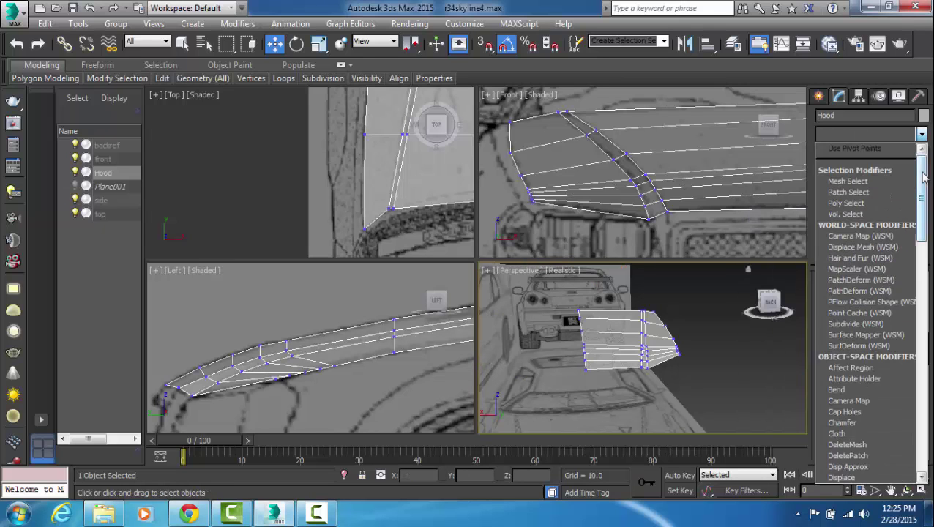
scroll(930, 267, down, 7)
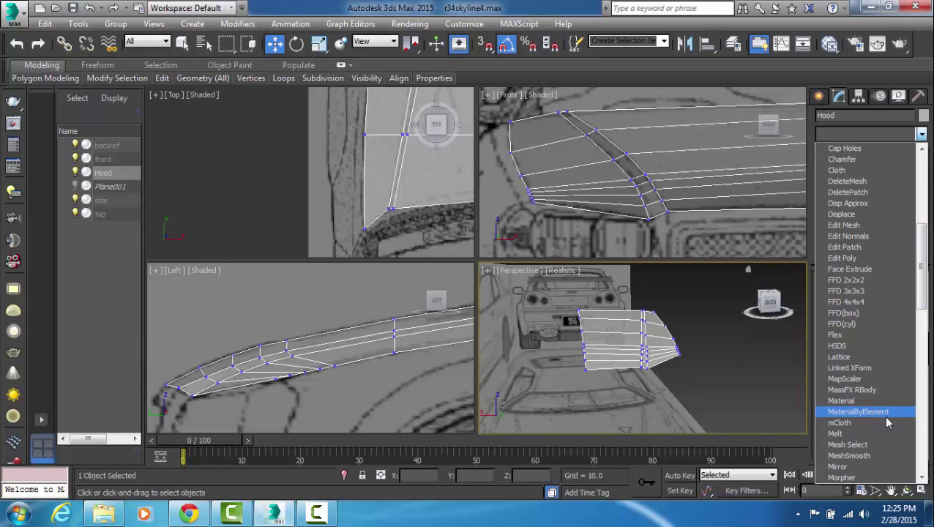
click(849, 455)
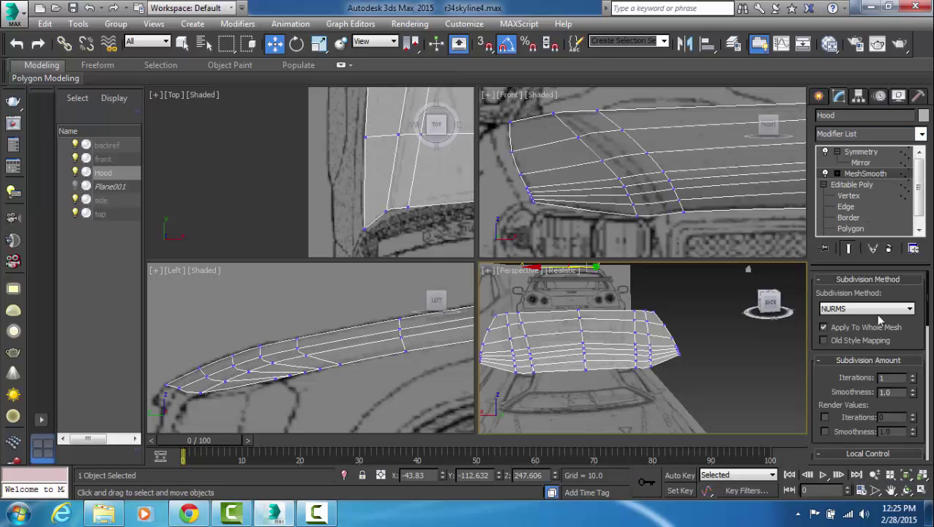
- Examine the smoothed hood from several angles in a maximized perspective view and compare its crease with the blue R34 photo in Chrome
click(732, 373)
alt+middle_drag(732, 372, 635, 347)
key(alt+w)
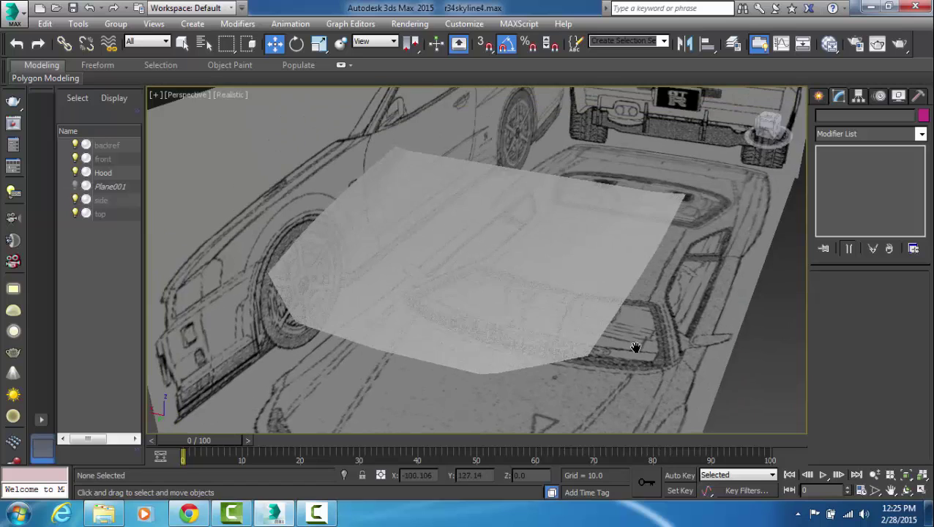
key(m)
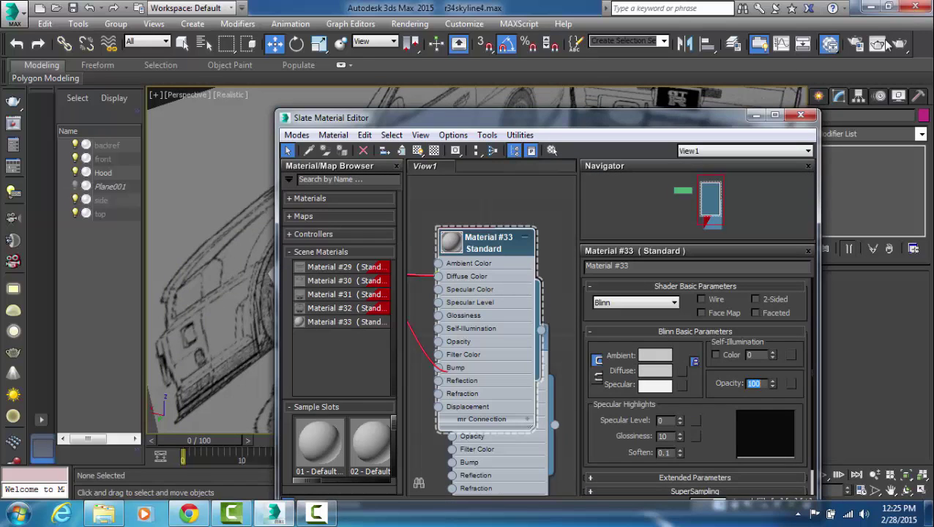
click(801, 115)
click(429, 301)
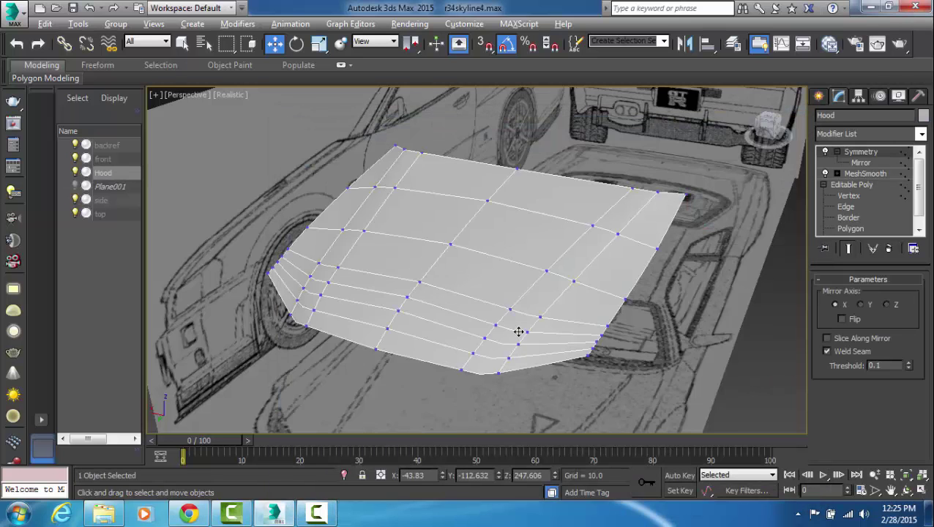
alt+middle_drag(519, 332, 568, 259)
click(746, 401)
alt+middle_drag(445, 302, 340, 291)
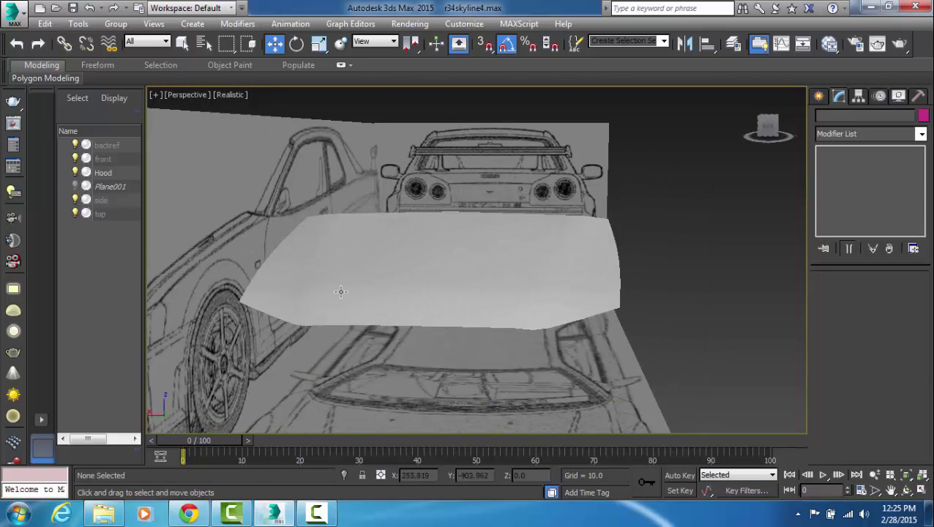
alt+middle_drag(414, 301, 603, 297)
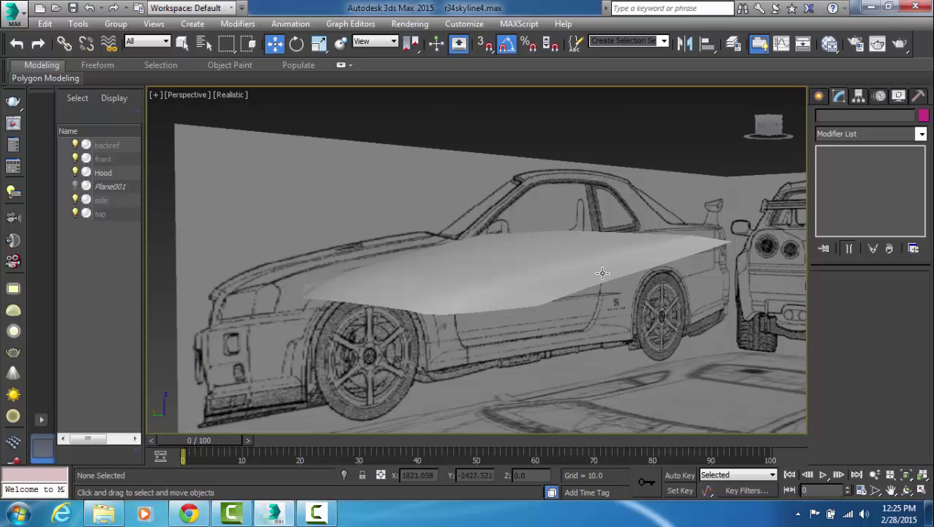
click(189, 514)
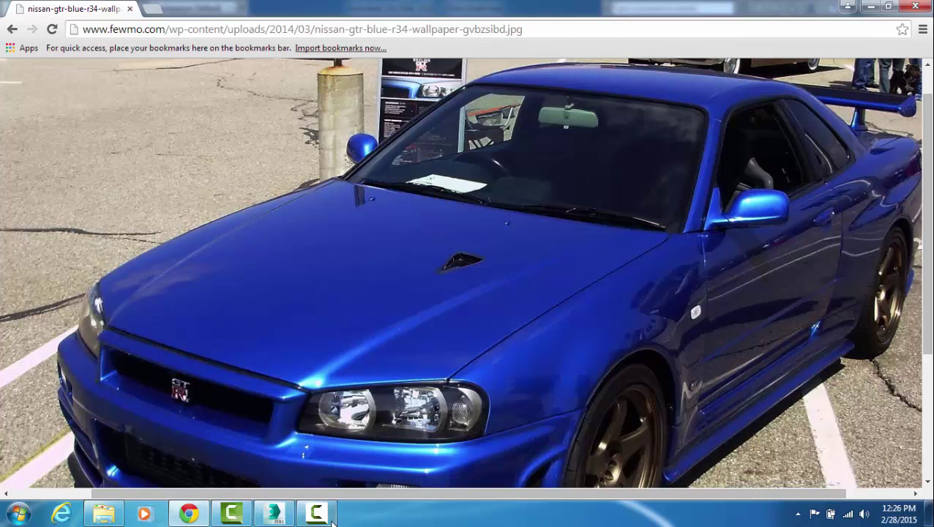
click(274, 514)
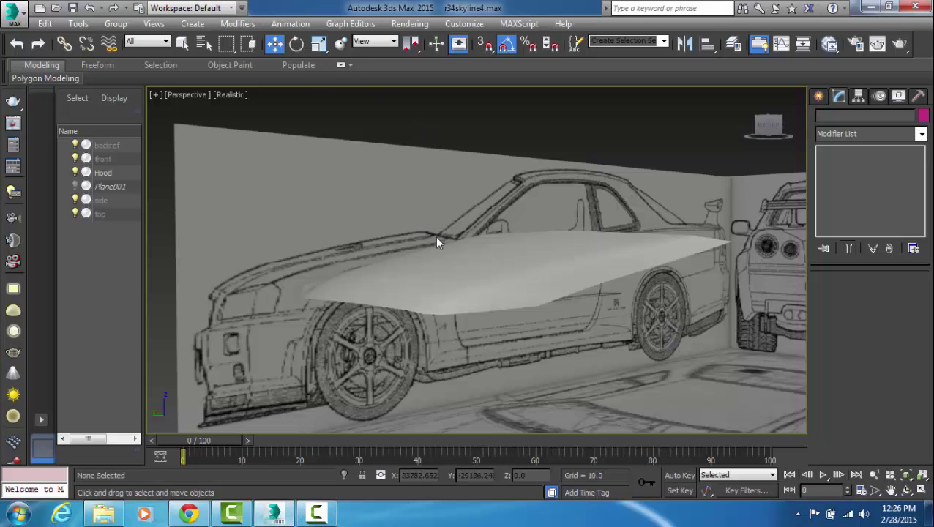
- Select the full lengthwise edge loop along the outer side of the hood's crease strip in the Editable Poly
click(472, 251)
alt+drag(472, 250, 502, 256)
click(877, 188)
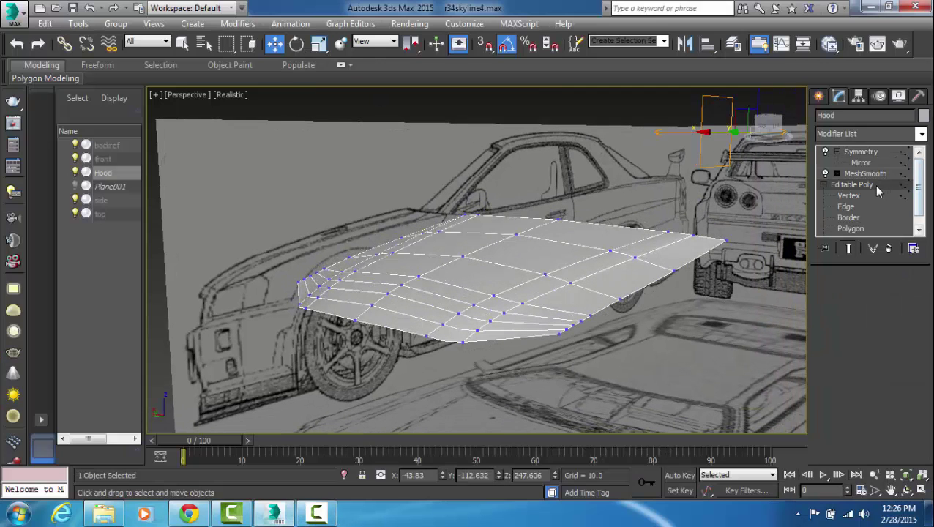
click(877, 195)
alt+middle_drag(504, 258, 540, 268)
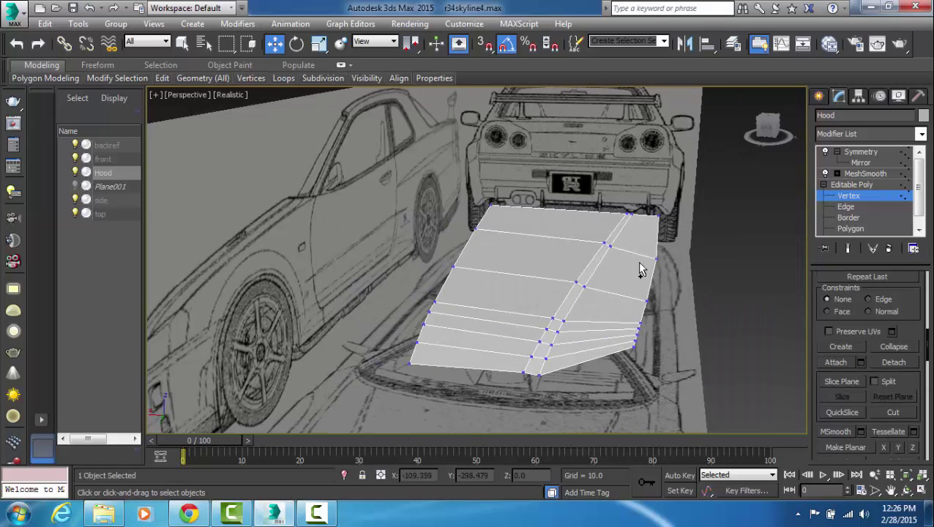
scroll(640, 267, up, 2)
click(849, 206)
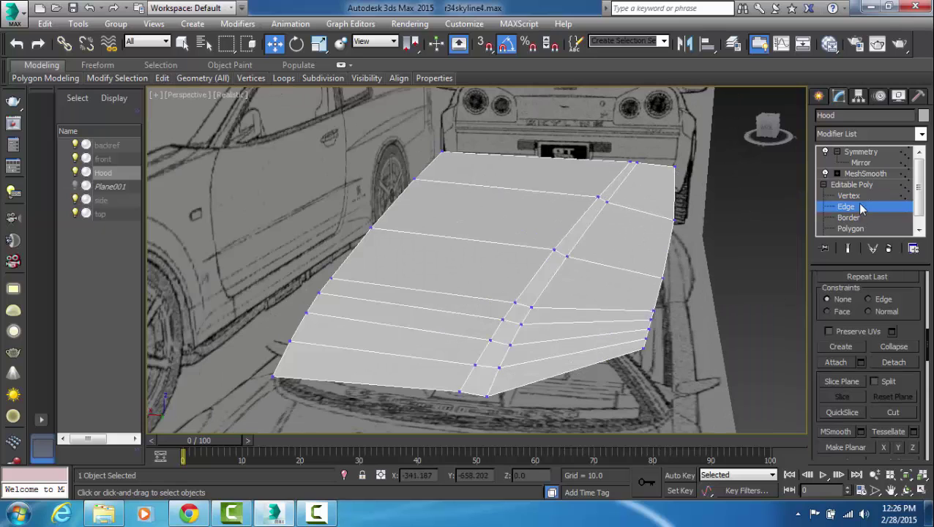
click(613, 269)
click(548, 282)
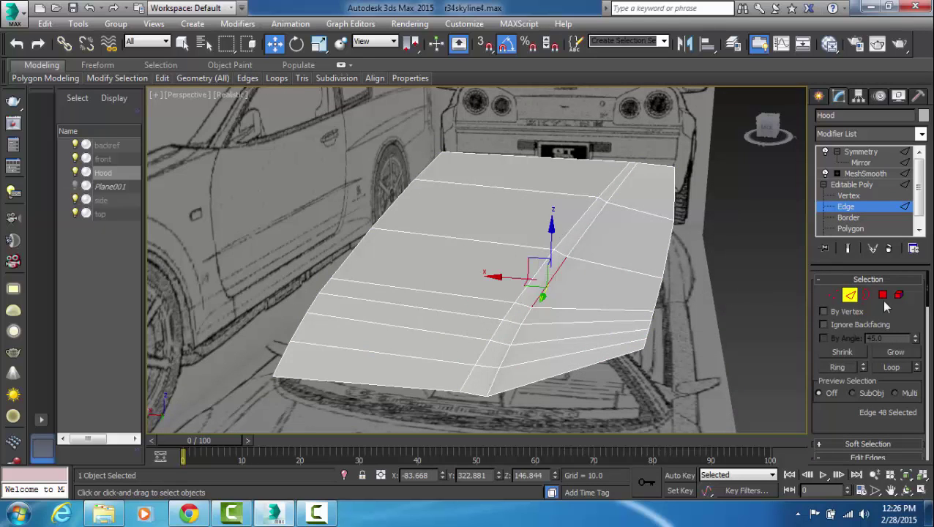
click(892, 367)
- Chamfer the selected crease edge loop by about 0.75 with one segment and leave edge editing
drag(925, 301, 928, 338)
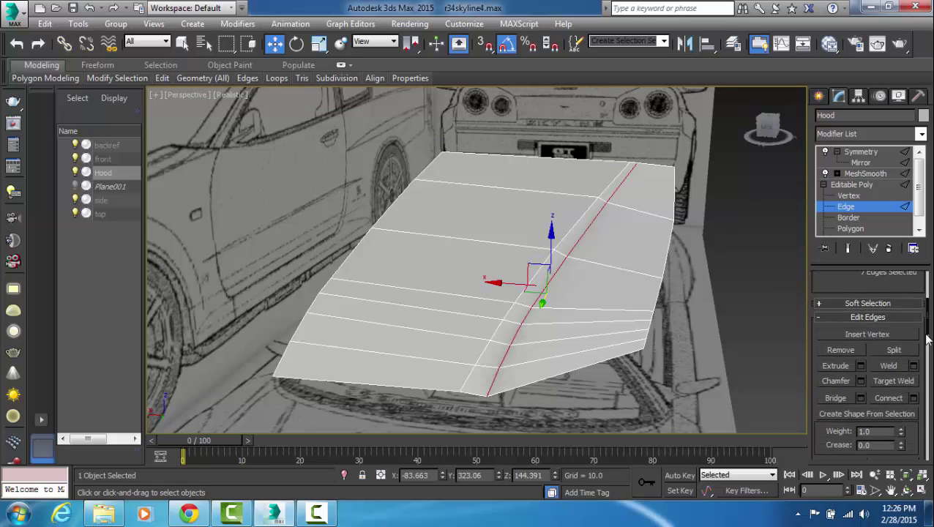
click(862, 381)
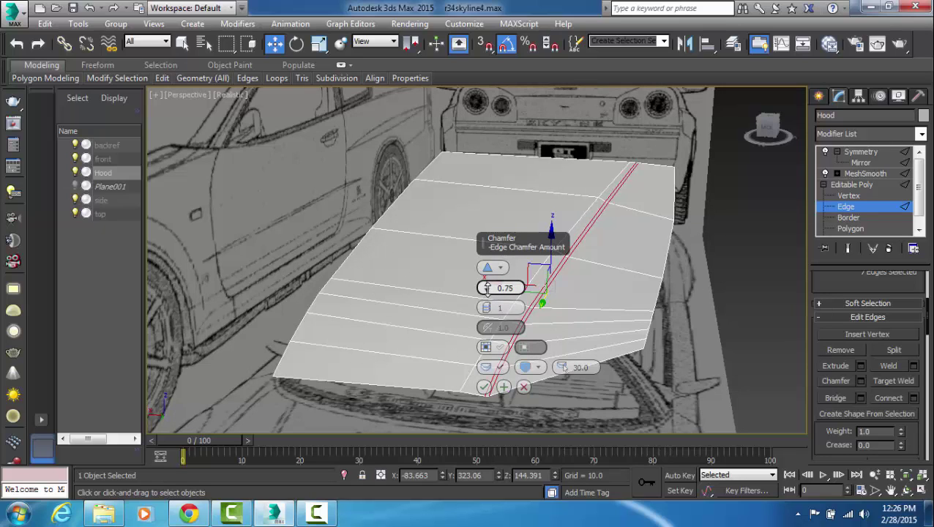
drag(487, 288, 487, 289)
click(483, 387)
click(842, 218)
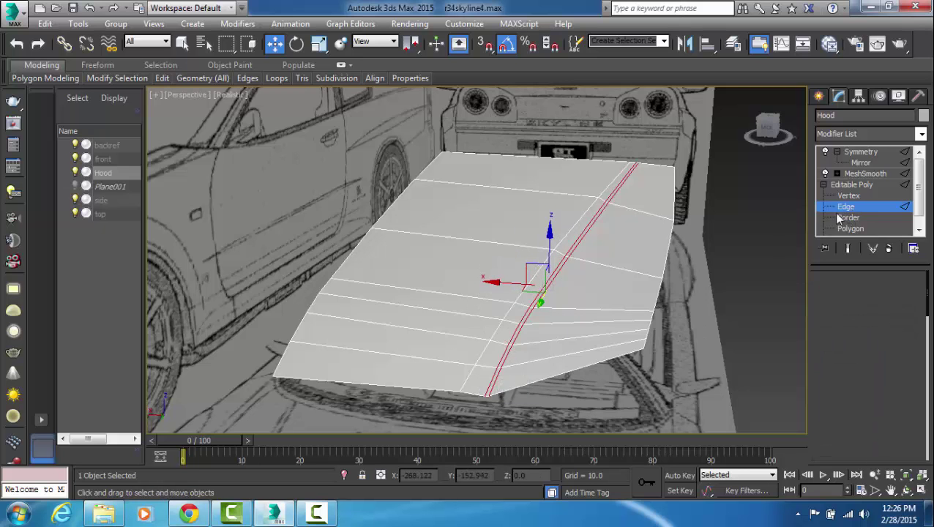
- Examine the sharpened crease on the smoothed hood from low angles and compare it with the R34 photo in Chrome
click(745, 254)
alt+middle_drag(612, 265, 687, 219)
alt+middle_drag(473, 323, 544, 266)
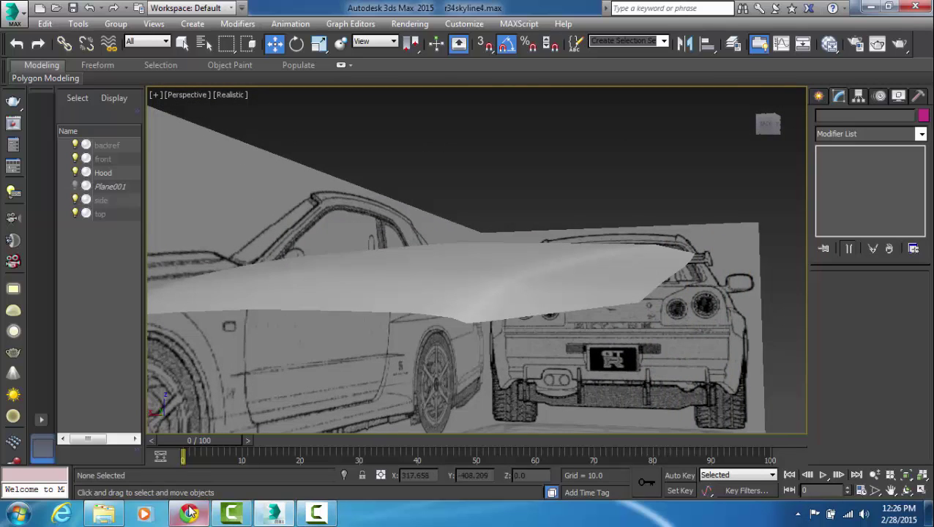
click(189, 514)
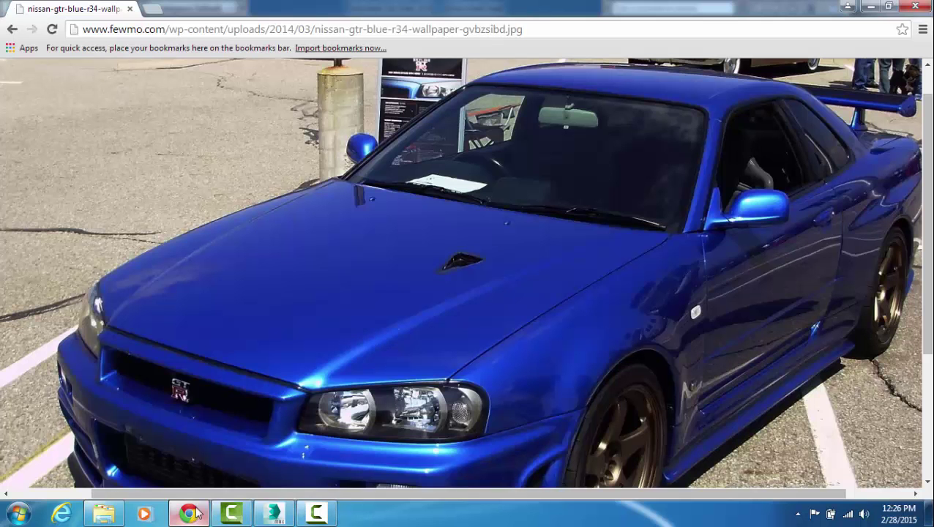
click(274, 513)
alt+middle_drag(432, 385, 507, 312)
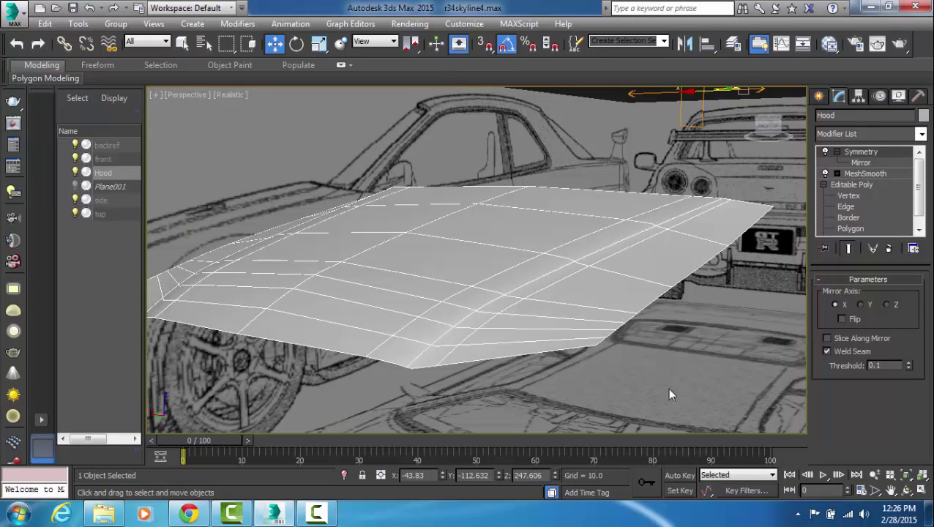
- Set the hood's MeshSmooth subdivision iterations to 2 and check the smoothed surface
click(865, 174)
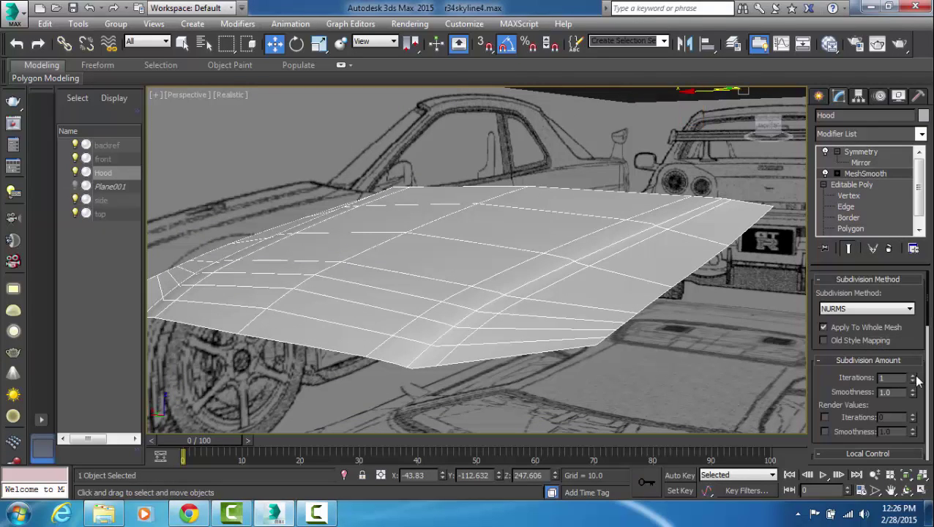
click(913, 377)
alt+middle_drag(654, 283, 759, 381)
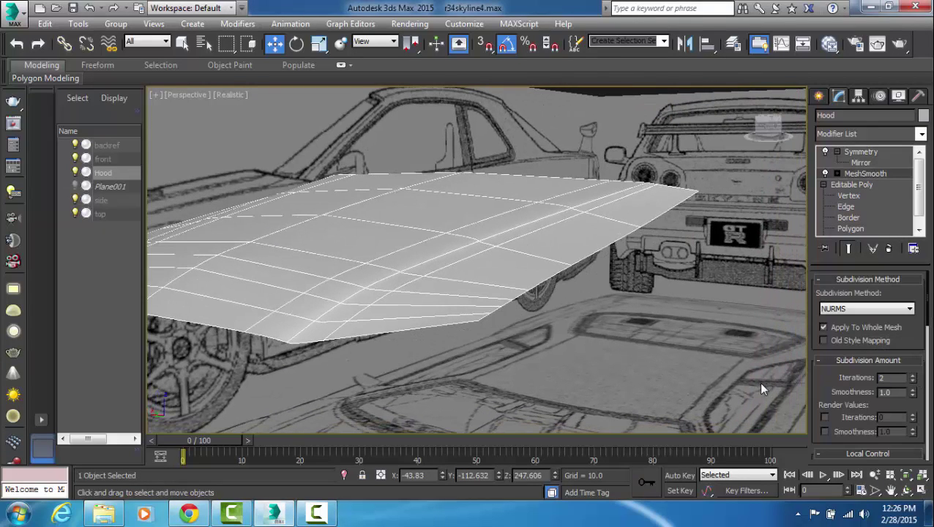
- Examine the smoothed hood's surface and crease from above and from low front angles
click(758, 381)
alt+middle_drag(579, 303, 594, 303)
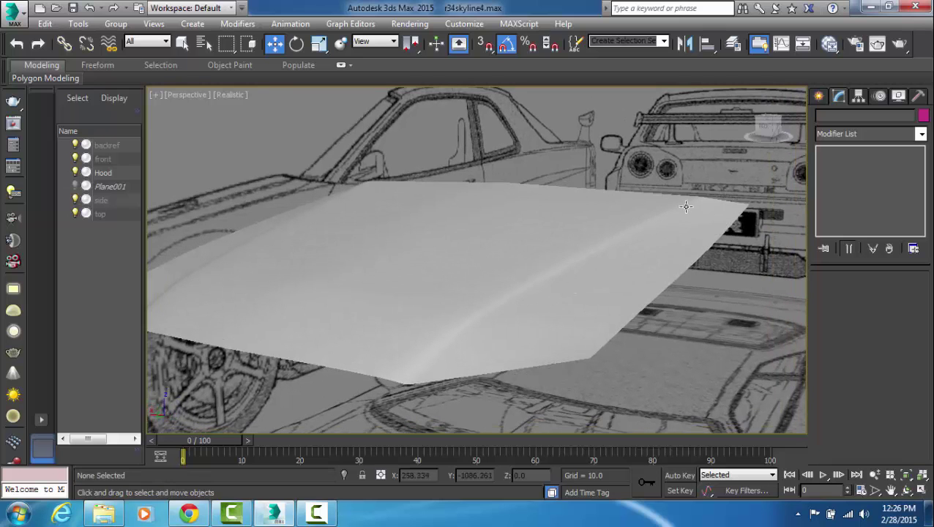
alt+middle_drag(441, 344, 565, 267)
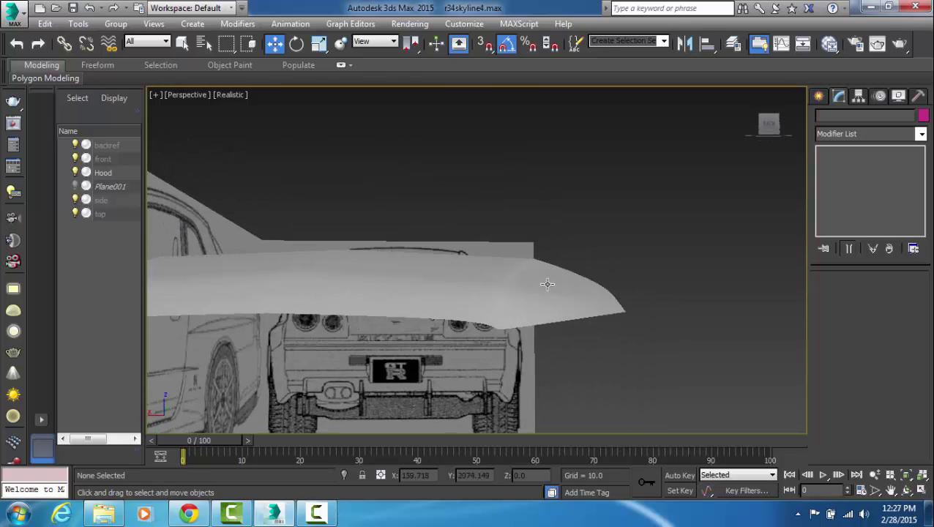
alt+middle_drag(536, 324, 522, 309)
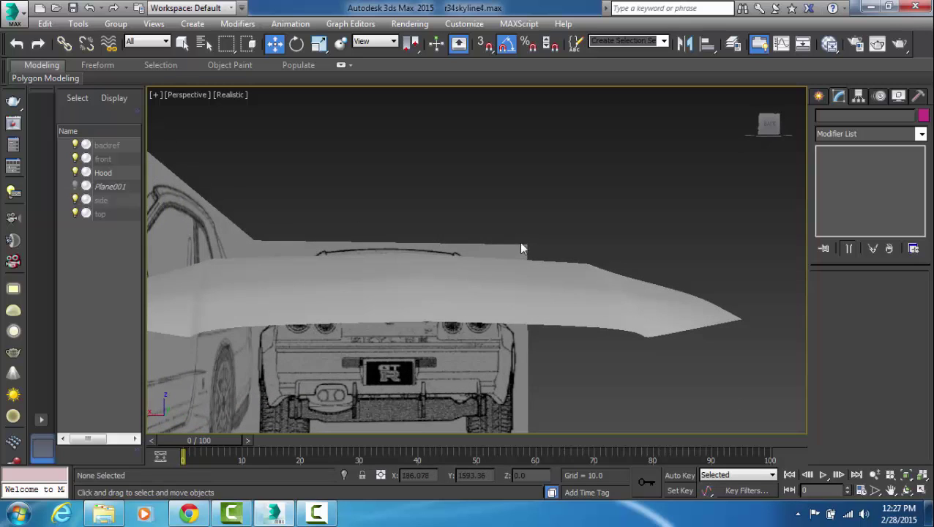
- Add a lengthwise edge loop midway across the hood's flat inner panel by connecting its ring of crosswise edges
click(671, 307)
alt+middle_drag(669, 307, 642, 357)
click(849, 206)
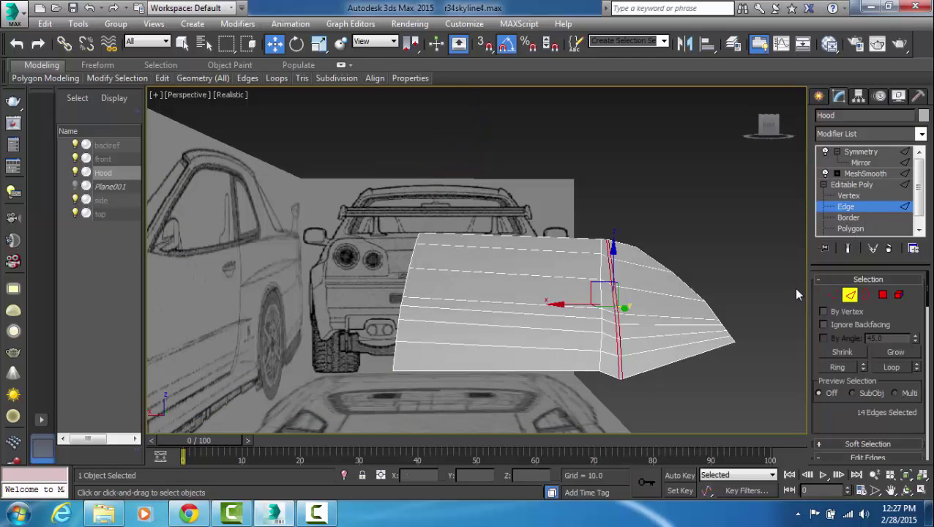
click(497, 323)
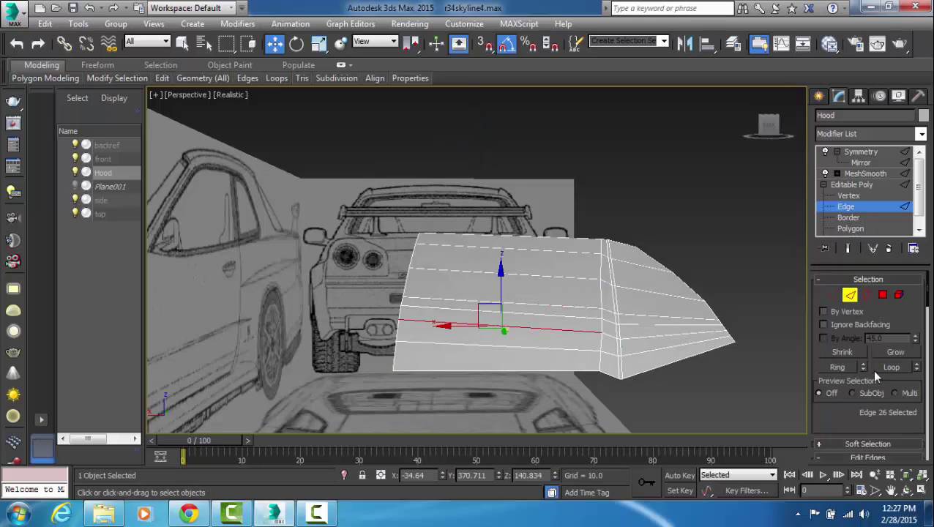
click(837, 367)
drag(927, 300, 929, 315)
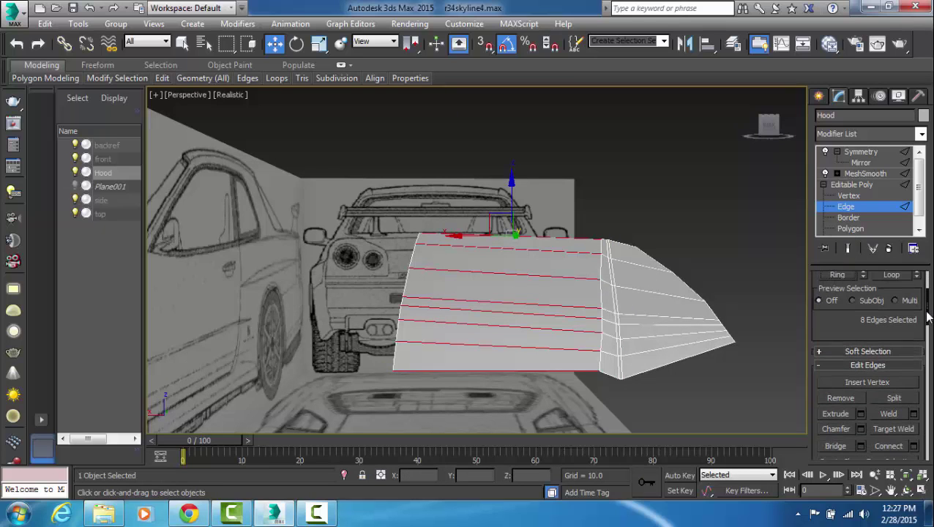
click(890, 445)
- Select the six inner vertices of the new lengthwise loop, excluding its end vertices, and raise them about 0.3 along Z
alt+middle_drag(584, 276, 594, 322)
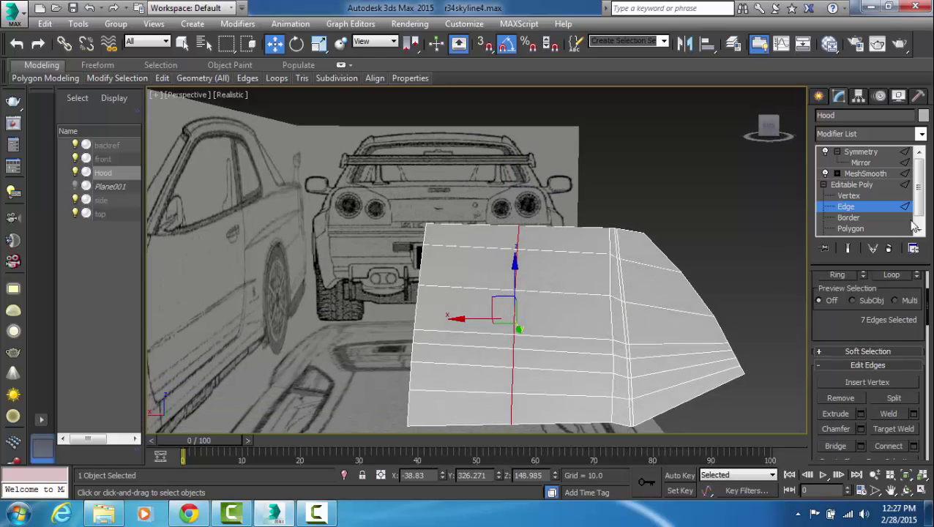
click(879, 196)
drag(505, 260, 505, 259)
ctrl+click(515, 290)
ctrl+click(514, 335)
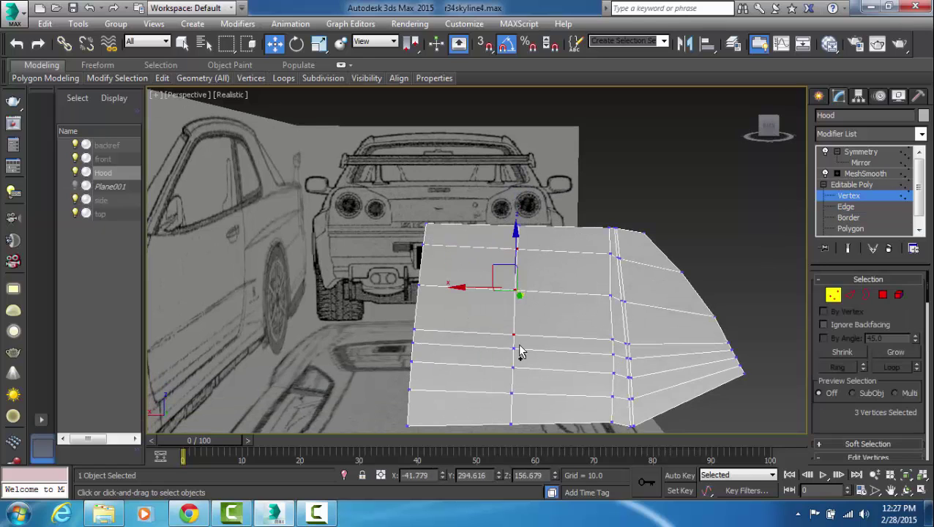
ctrl+click(513, 348)
ctrl+drag(496, 401, 536, 362)
alt+middle_drag(535, 385, 543, 365)
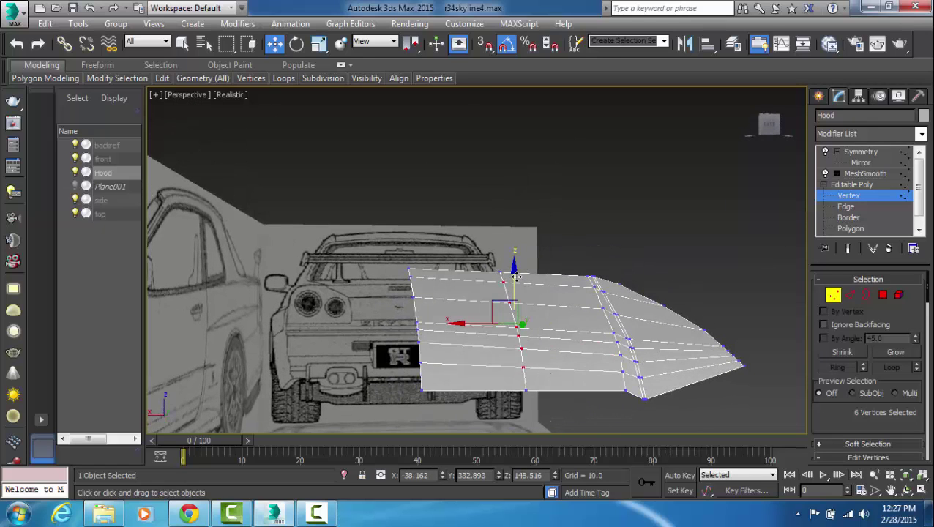
drag(516, 276, 516, 276)
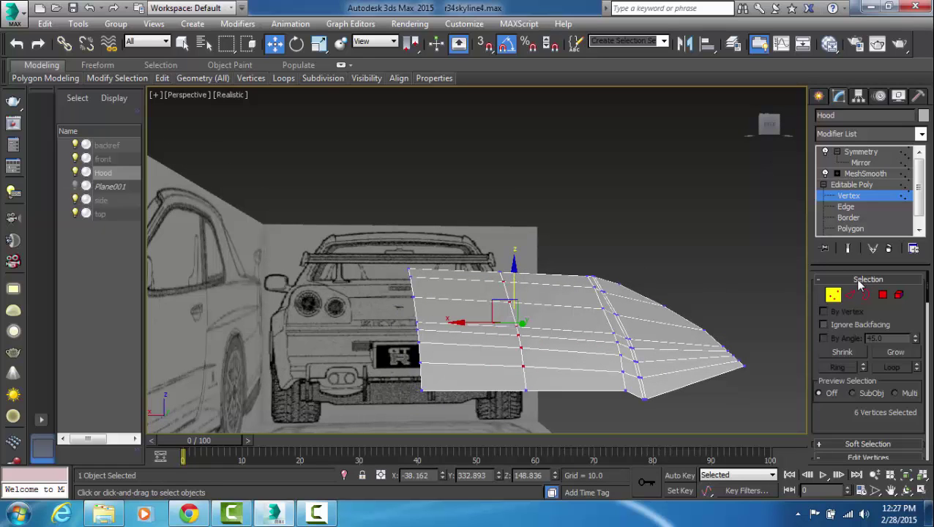
- Examine the smoothed hood's centre bulge from several angles and compare it with the R34 photo in Chrome
click(833, 294)
click(783, 294)
alt+middle_drag(651, 327, 614, 317)
click(533, 320)
mouse_move(532, 319)
alt+middle_down()
mouse_move(556, 313)
mouse_move(505, 296)
mouse_move(452, 307)
mouse_move(536, 313)
alt+middle_up()
click(867, 196)
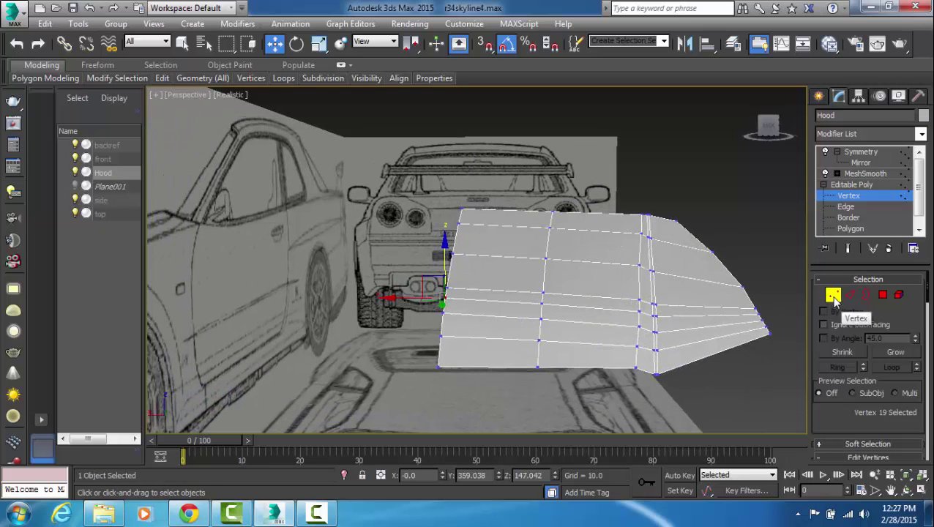
click(833, 294)
alt+middle_drag(730, 300, 631, 329)
click(789, 359)
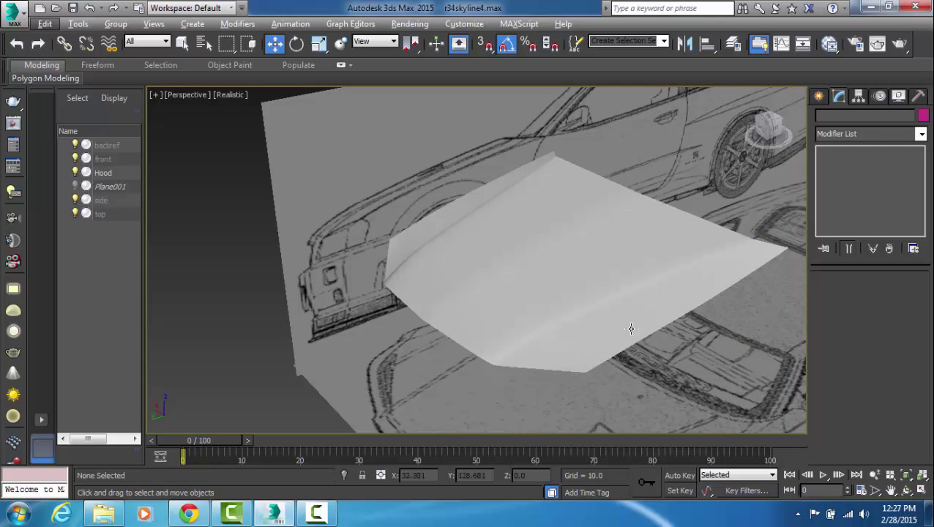
click(192, 512)
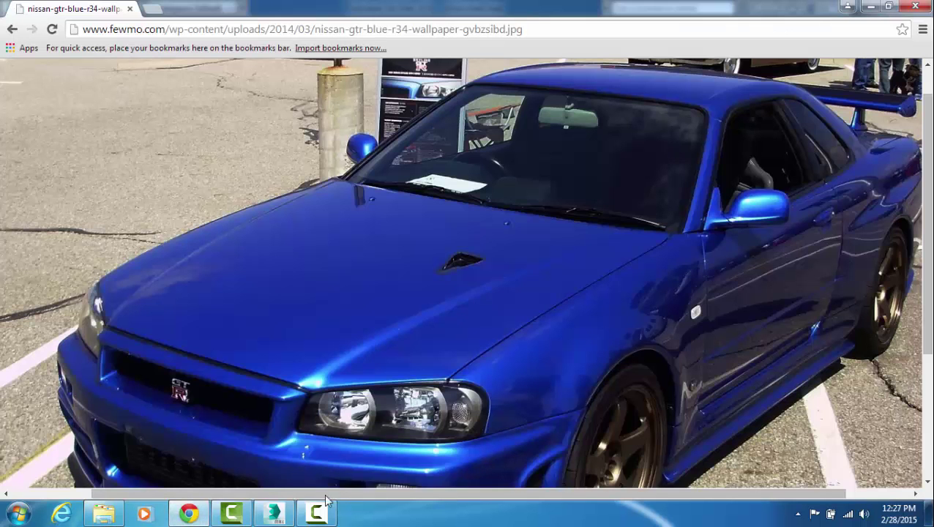
click(274, 513)
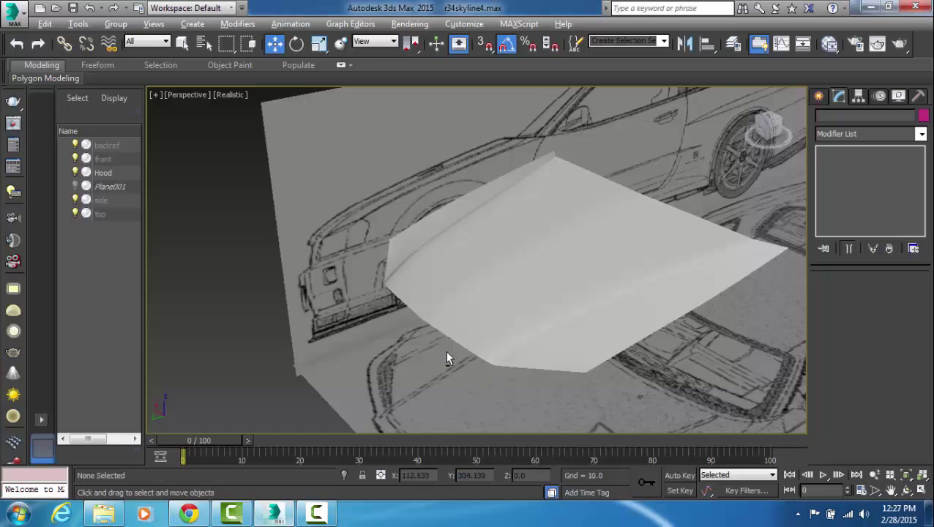
- Raise the six inner vertices of the hood's middle lengthwise loop by about another 1.1 along Z and leave vertex editing
alt+middle_drag(446, 359, 538, 288)
click(551, 327)
alt+middle_drag(551, 327, 580, 324)
scroll(568, 263, up, 2)
click(849, 195)
scroll(590, 271, up, 3)
click(559, 347)
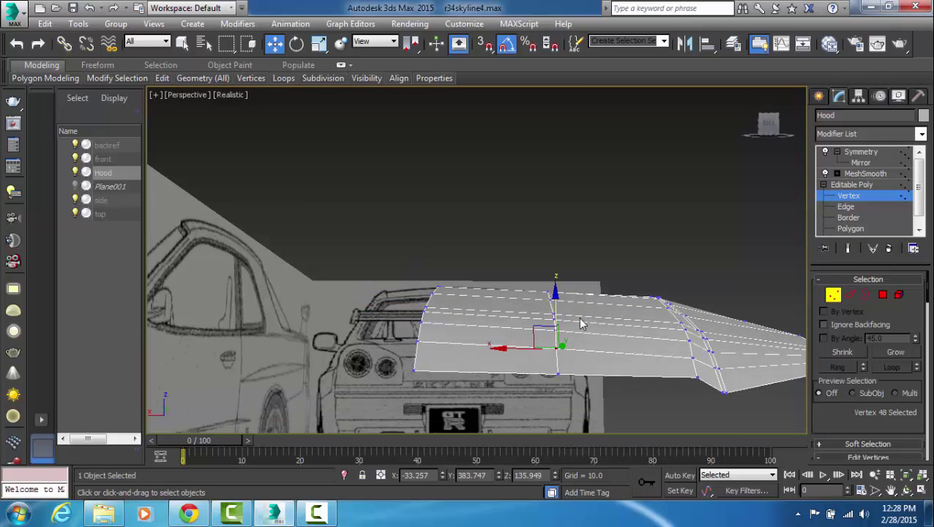
drag(549, 342, 545, 356)
alt+middle_drag(580, 316, 577, 328)
ctrl+drag(576, 264, 551, 278)
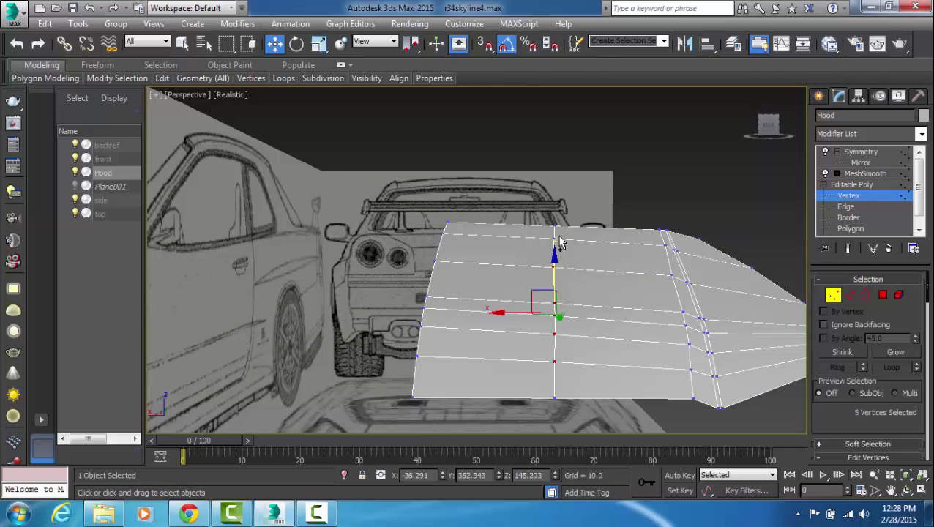
ctrl+click(557, 241)
alt+middle_drag(556, 242, 555, 256)
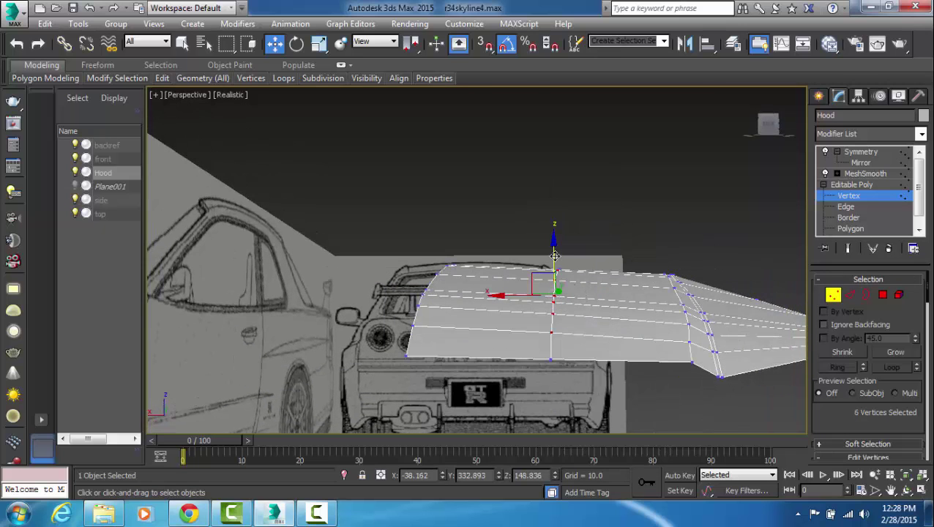
drag(554, 254, 556, 249)
click(832, 297)
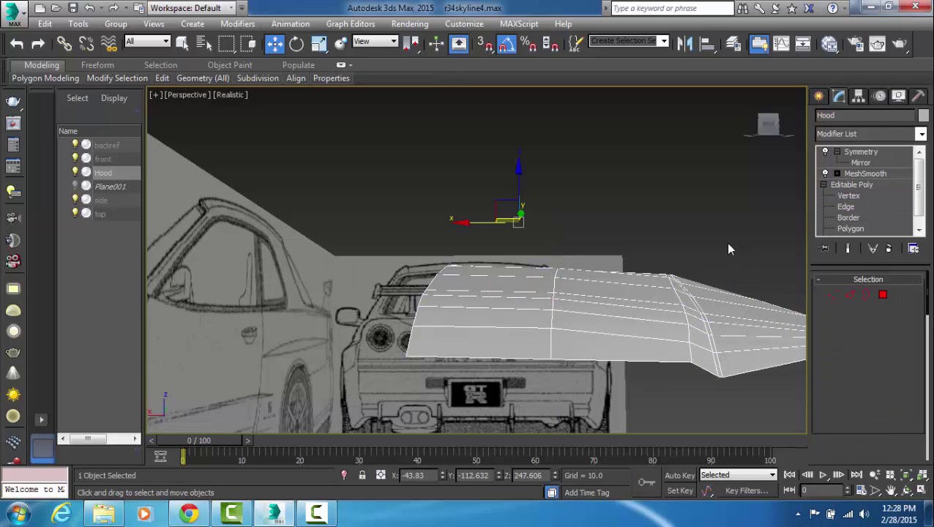
- Check the arch of the smoothed hood from low side and front angles
click(723, 242)
mouse_move(629, 286)
alt+middle_down()
mouse_move(585, 328)
mouse_move(550, 306)
mouse_move(557, 263)
mouse_move(486, 272)
alt+middle_up()
scroll(585, 329, down, 5)
mouse_move(436, 290)
alt+middle_down()
mouse_move(448, 283)
mouse_move(403, 302)
mouse_move(465, 302)
alt+middle_up()
- Raise the two foremost inner vertices of the middle loop individually in the Front view, the second by about 0.76
click(399, 309)
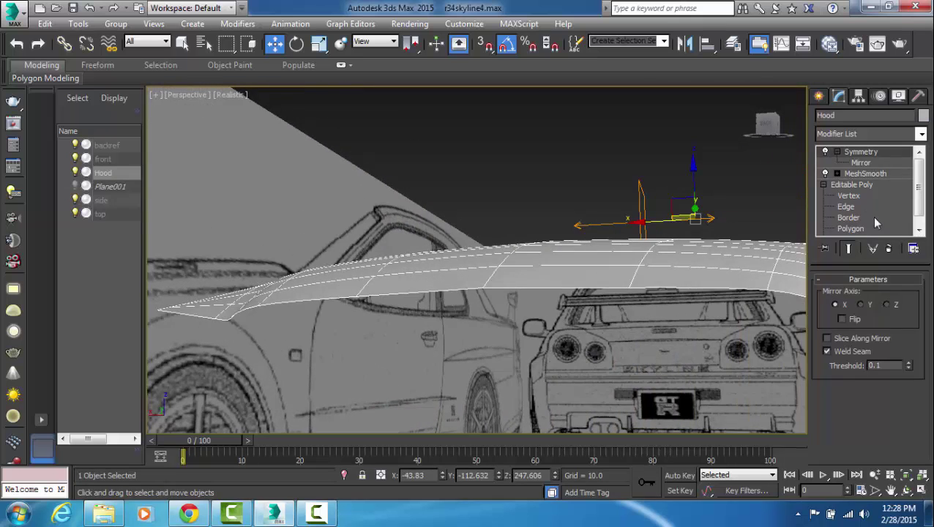
click(850, 196)
alt+middle_drag(672, 282, 627, 317)
alt+middle_drag(576, 298, 642, 269)
key(alt+w)
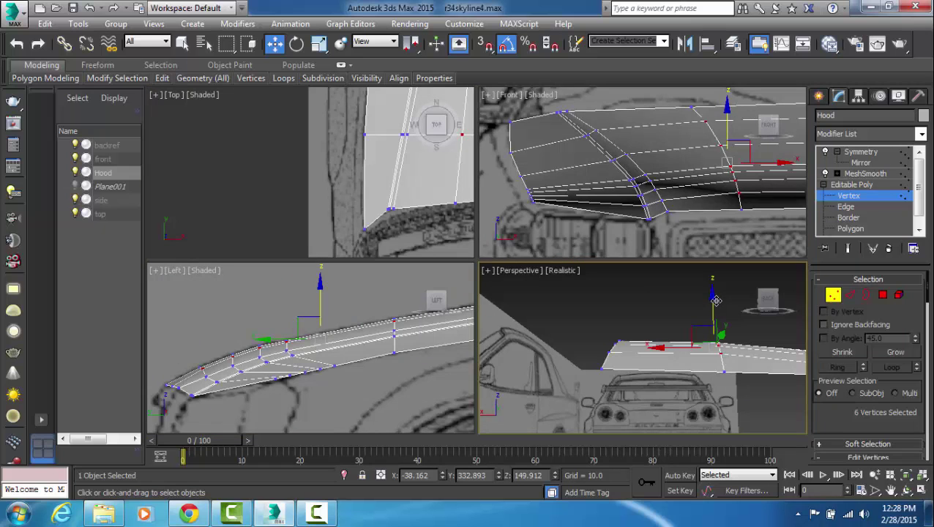
middle_drag(734, 228, 710, 230)
scroll(709, 231, up, 5)
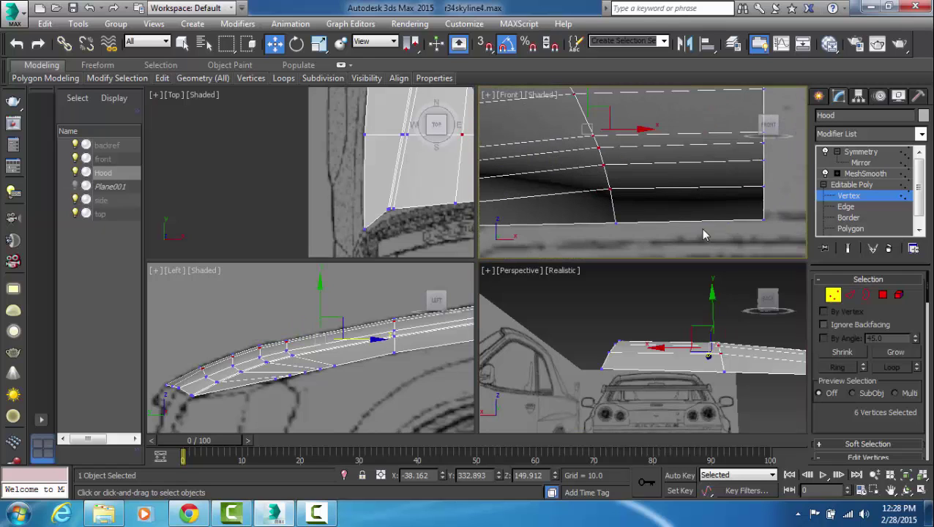
click(630, 216)
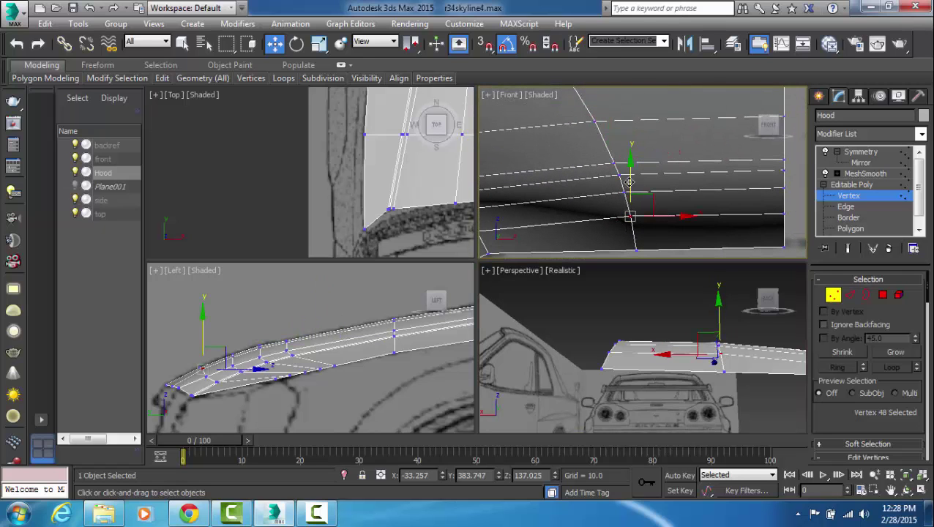
drag(629, 184, 601, 204)
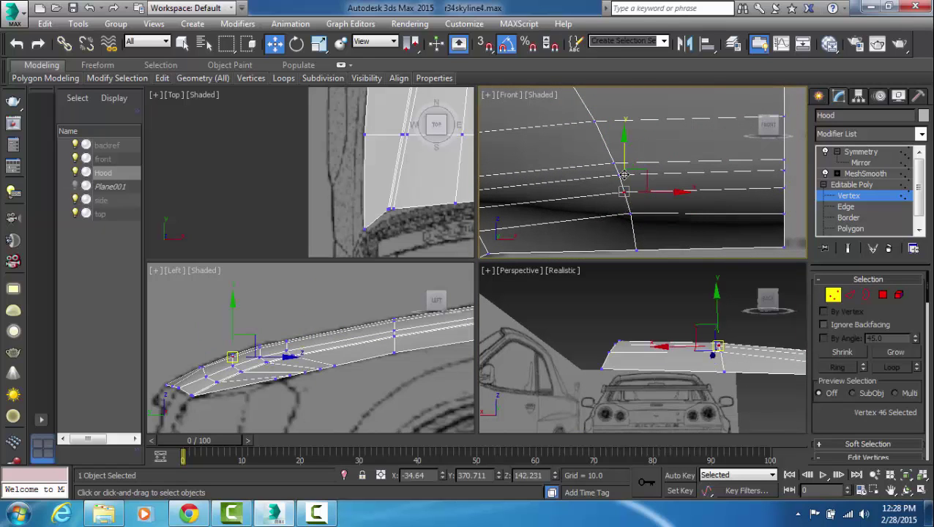
drag(624, 170, 626, 166)
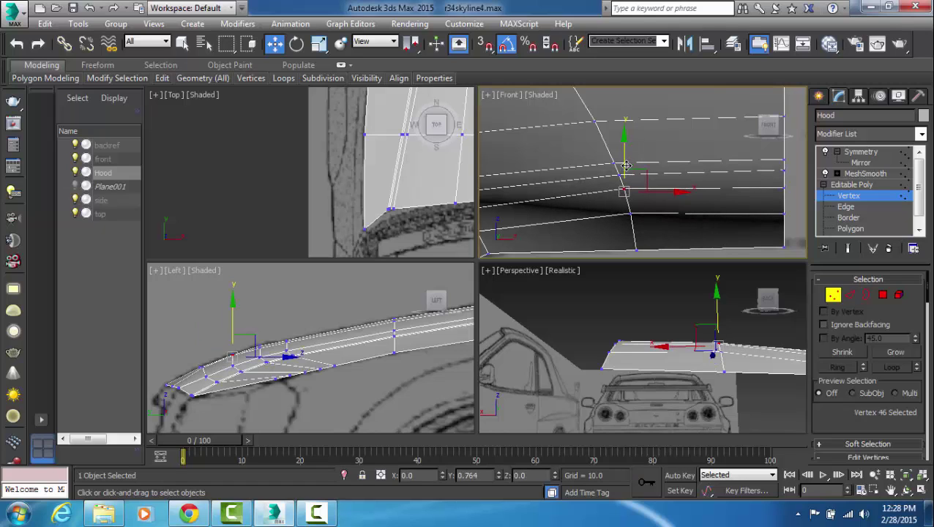
click(620, 188)
- Lower the hood's rear vertex on the mirror seam by about 1.3 in the Front view and deselect the hood
scroll(658, 214, down, 4)
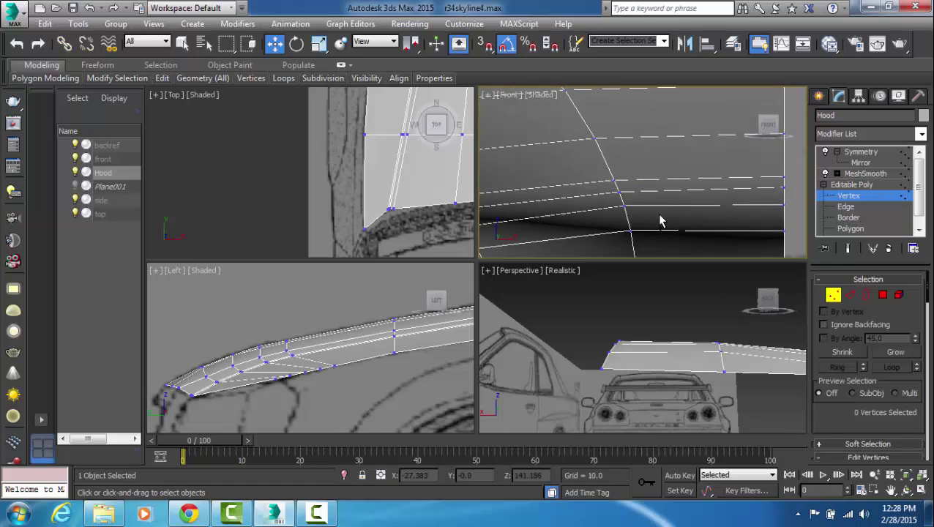
scroll(702, 226, up, 3)
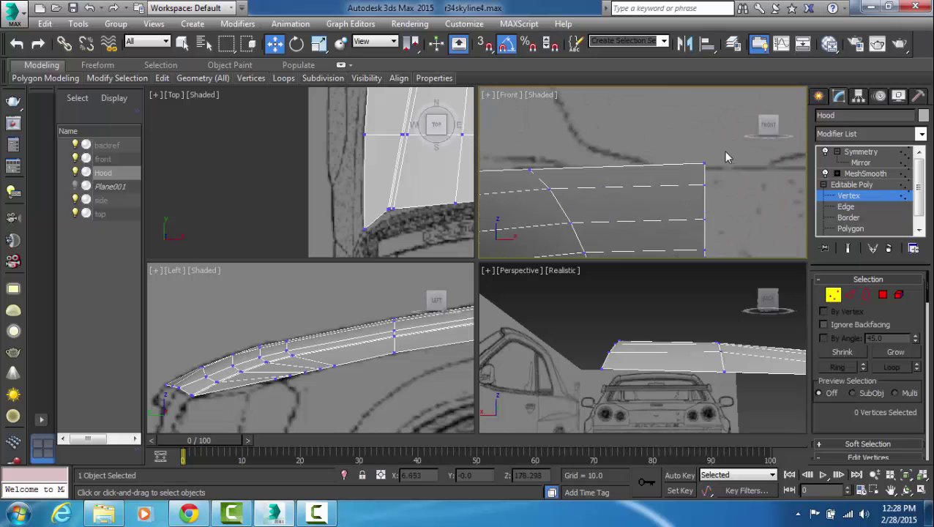
click(703, 166)
drag(704, 134, 705, 134)
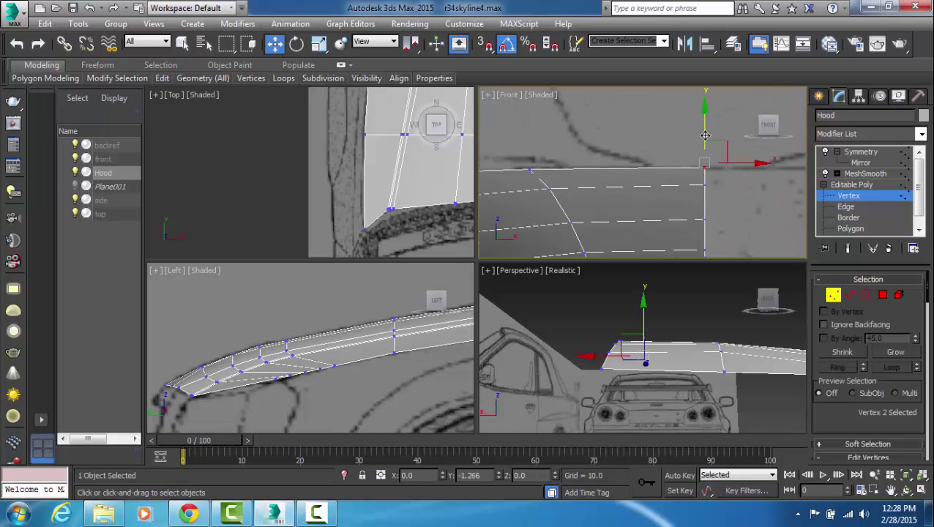
click(714, 321)
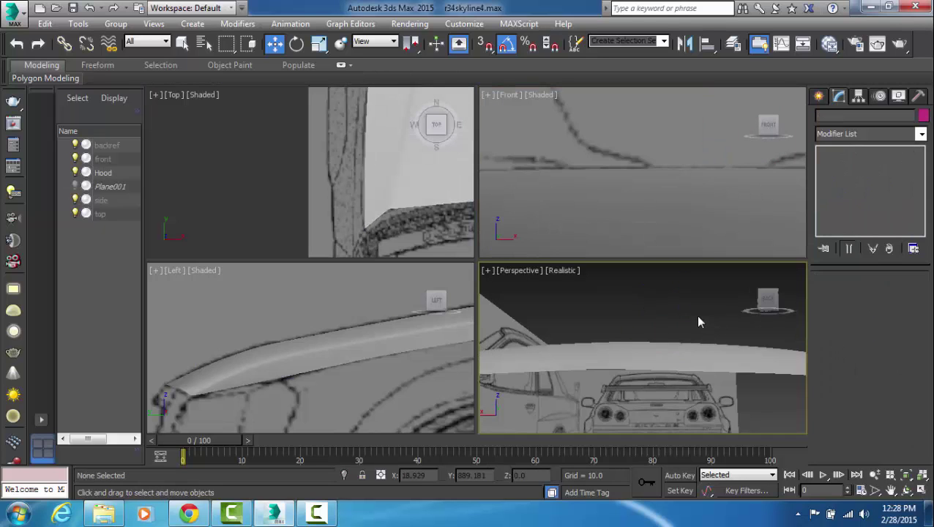
- Inspect the smoothed hood in the full-size Perspective view from above, the front and the side
scroll(699, 322, up, 5)
key(alt+w)
middle_drag(637, 344, 573, 335)
scroll(565, 309, down, 2)
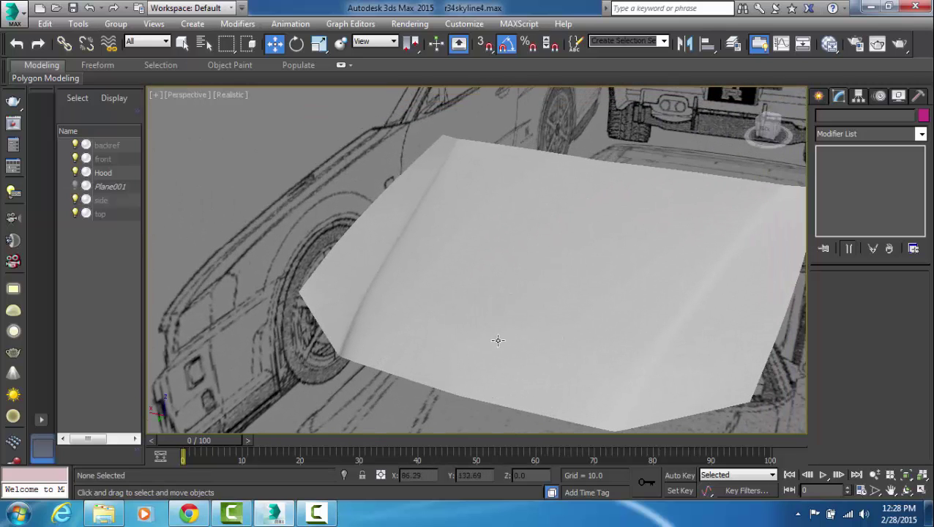
mouse_move(498, 340)
alt+middle_down()
mouse_move(578, 283)
mouse_move(553, 294)
alt+middle_up()
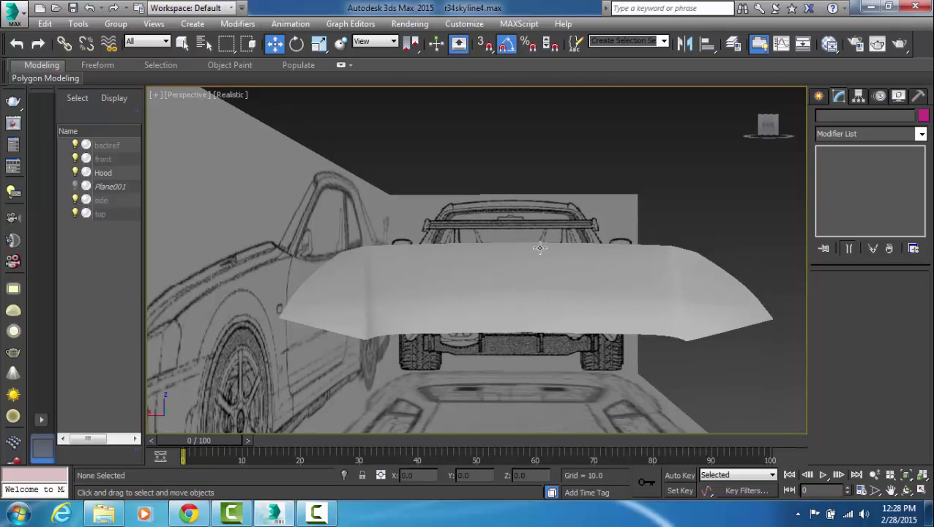
alt+middle_drag(539, 249, 446, 298)
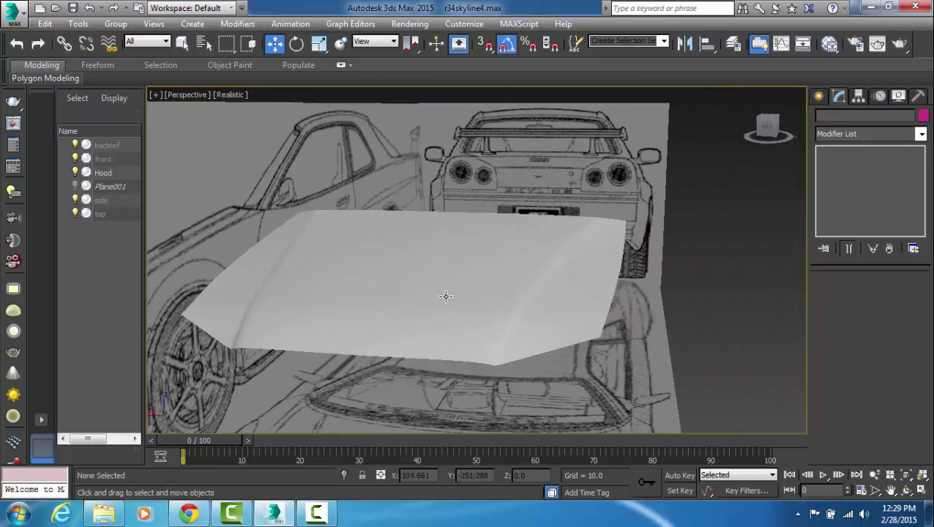
- Try lowering the second vertex from the front of the hood's middle loop by about 1.9 in the Front view
click(446, 296)
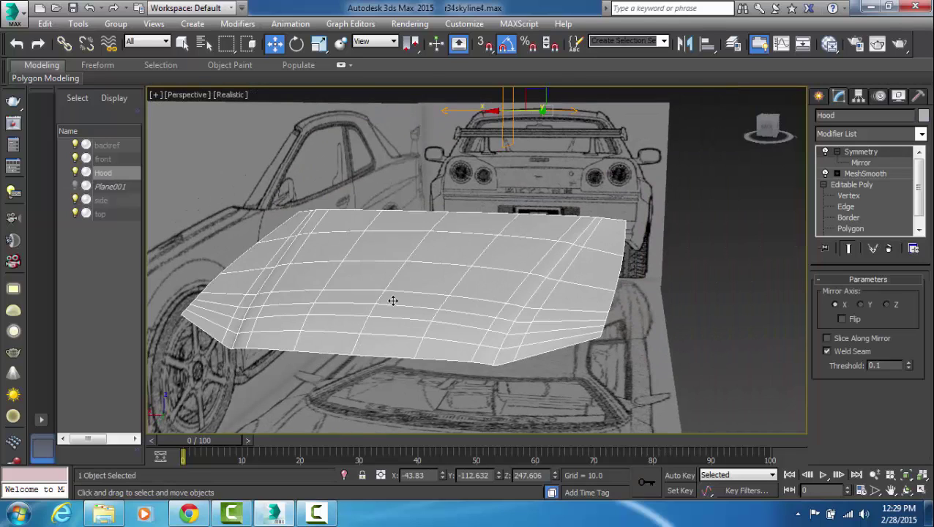
key(alt+w)
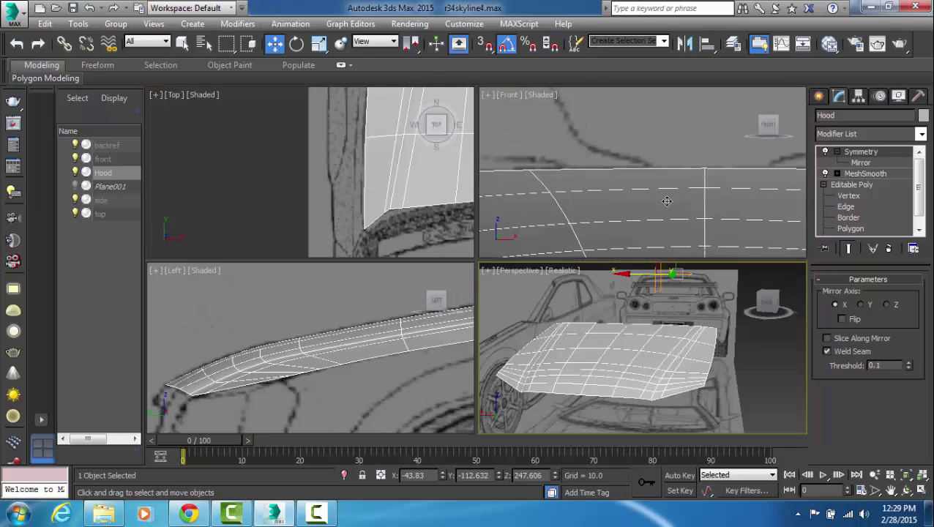
middle_drag(667, 201, 662, 168)
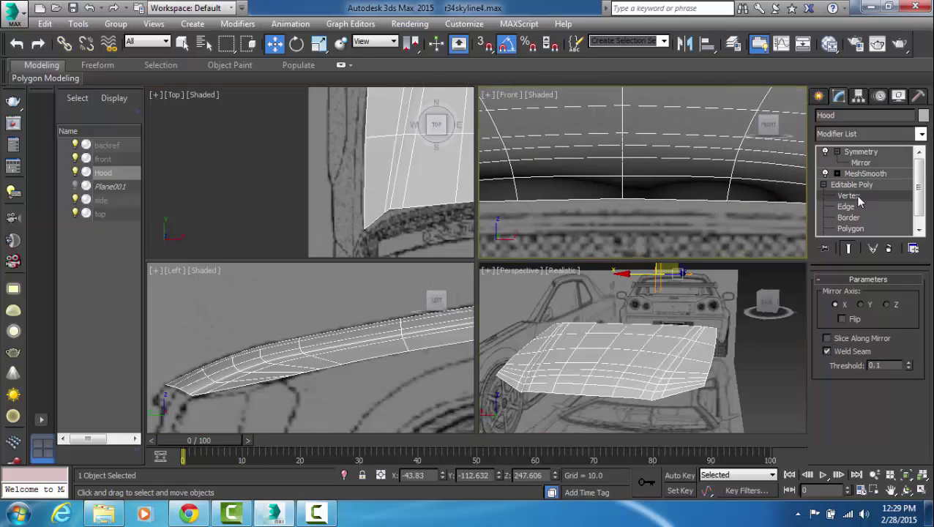
click(856, 197)
middle_drag(589, 155, 665, 169)
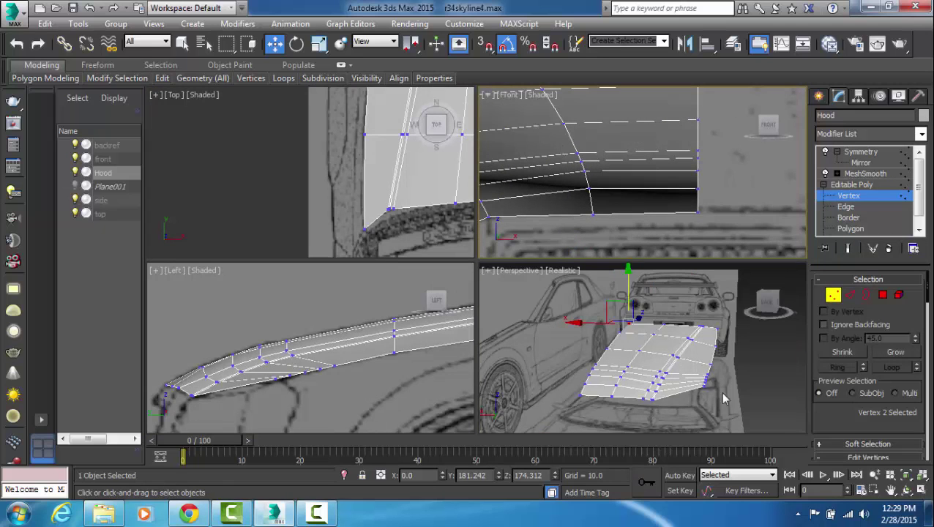
alt+middle_drag(724, 399, 672, 318)
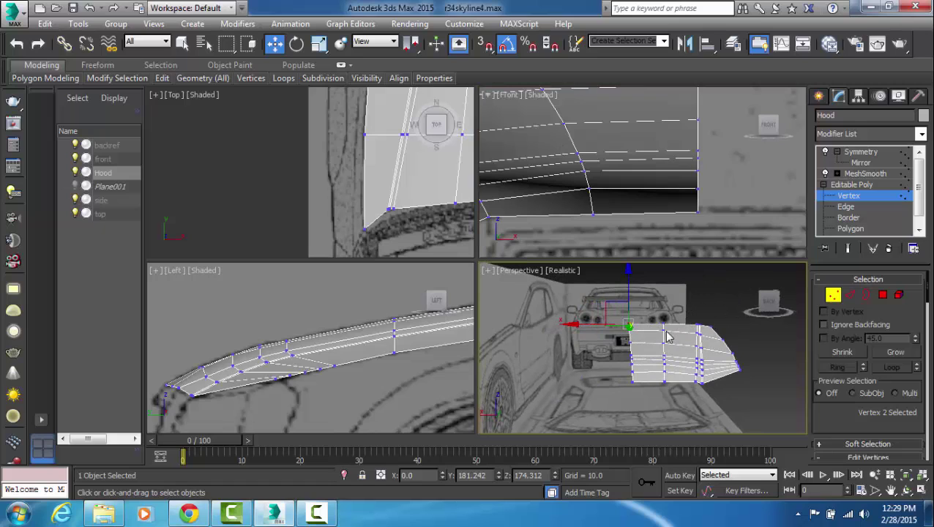
click(590, 188)
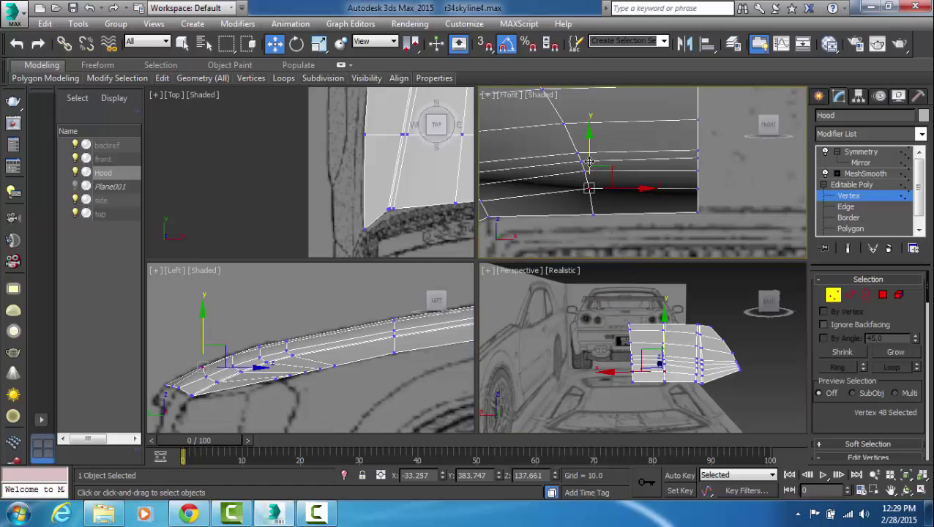
drag(589, 162, 587, 173)
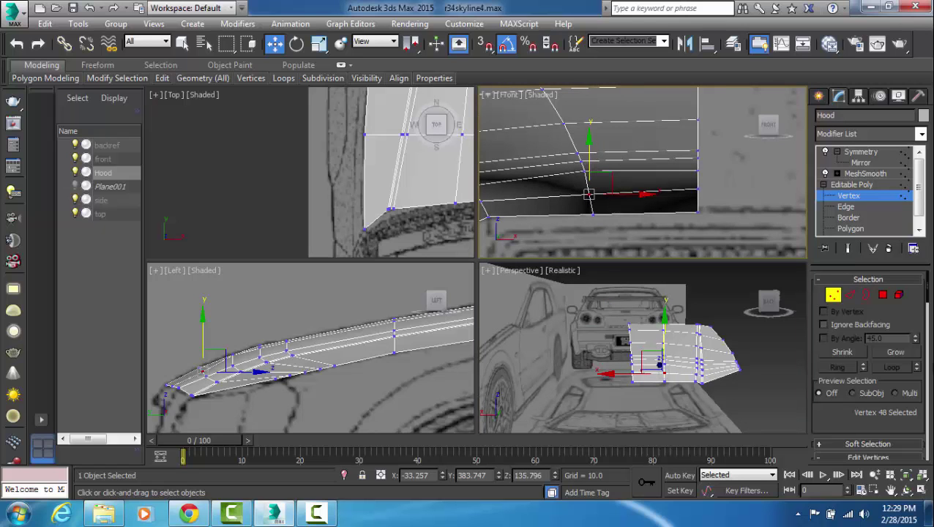
click(665, 418)
alt+middle_drag(666, 419, 589, 366)
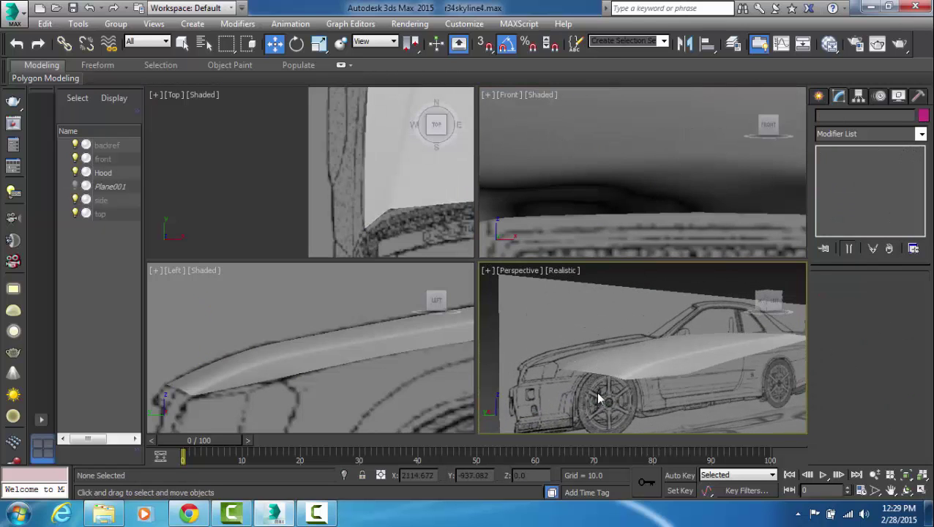
- Move the front-edge vertex of the hood's middle loop about 1.5 forward and 0.3 up in the Left view
click(659, 355)
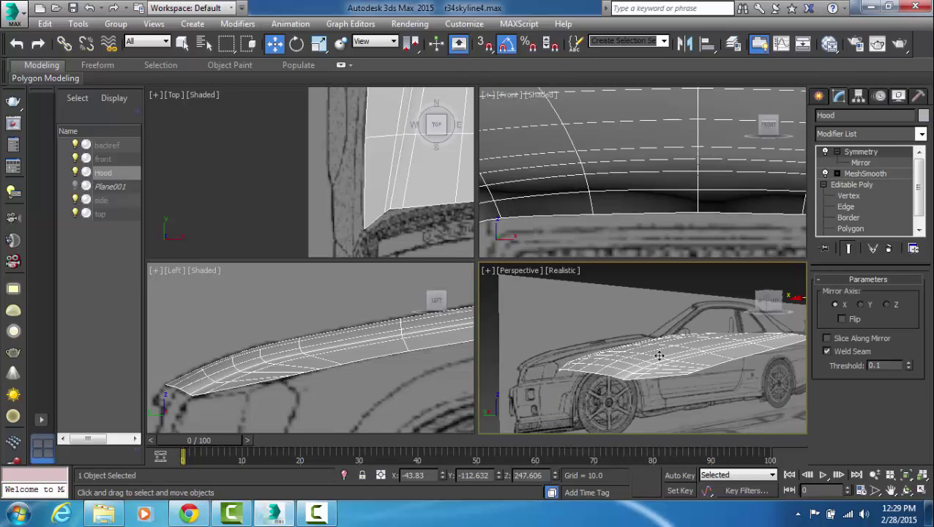
click(852, 185)
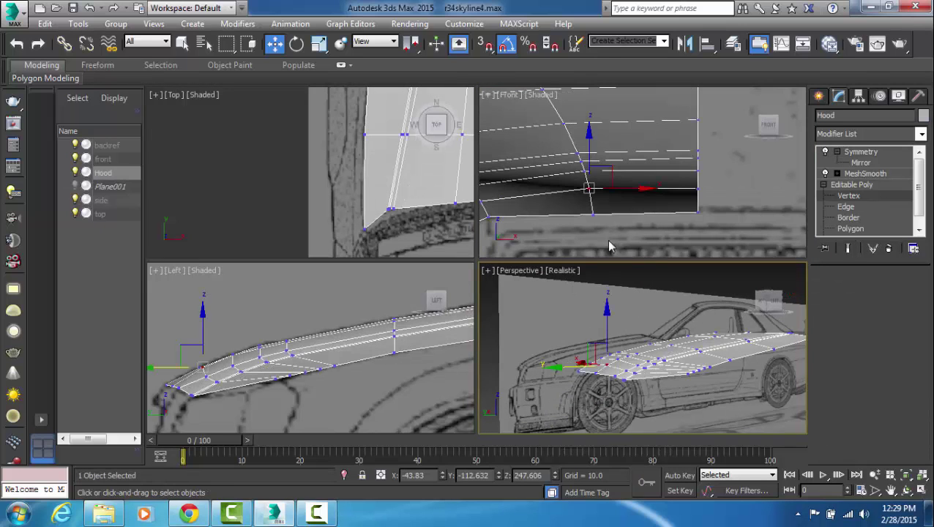
alt+middle_drag(802, 329, 768, 359)
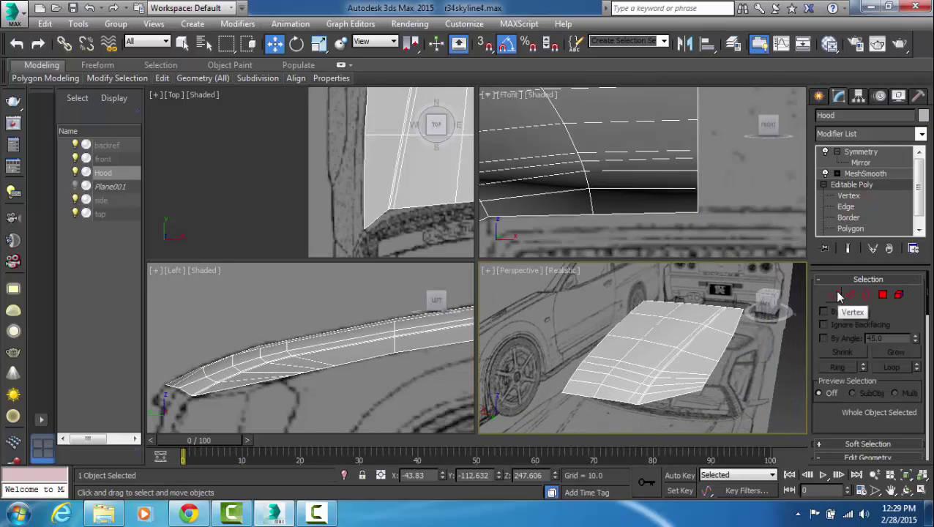
scroll(290, 356, up, 5)
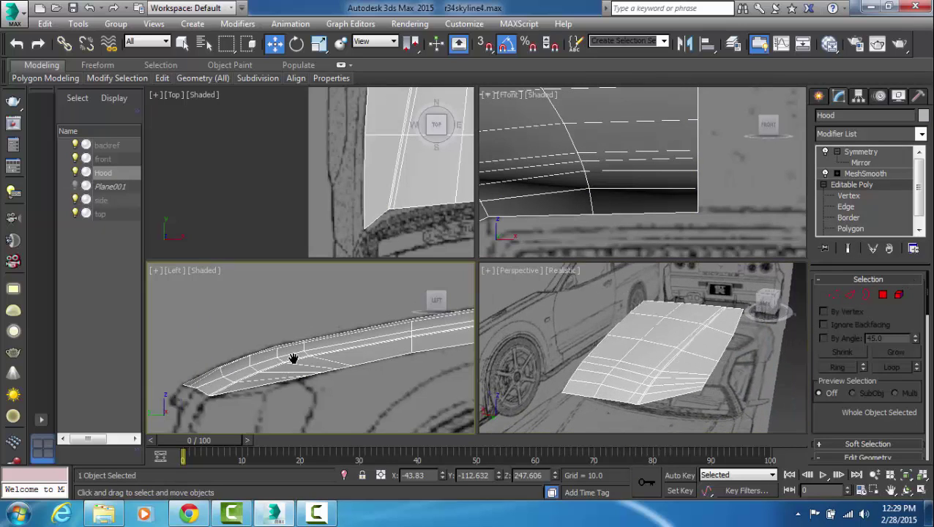
scroll(323, 359, up, 2)
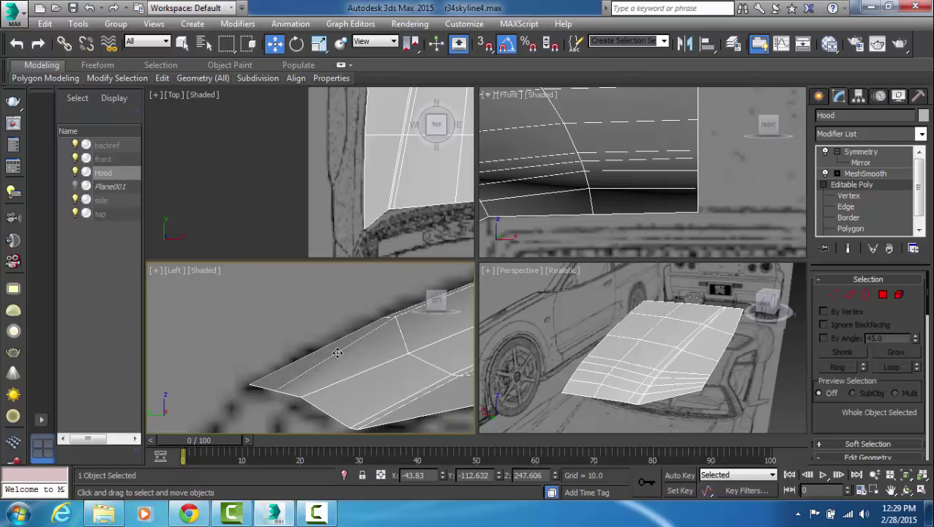
click(833, 294)
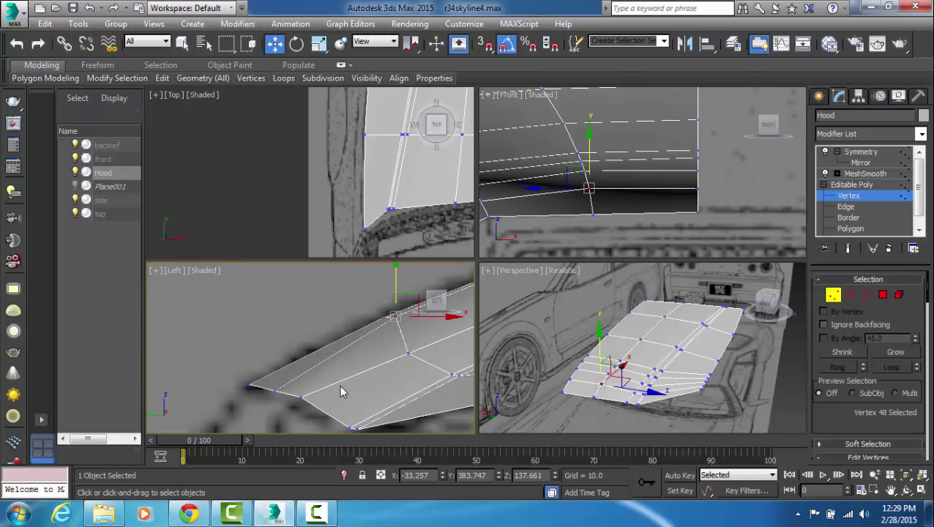
click(274, 390)
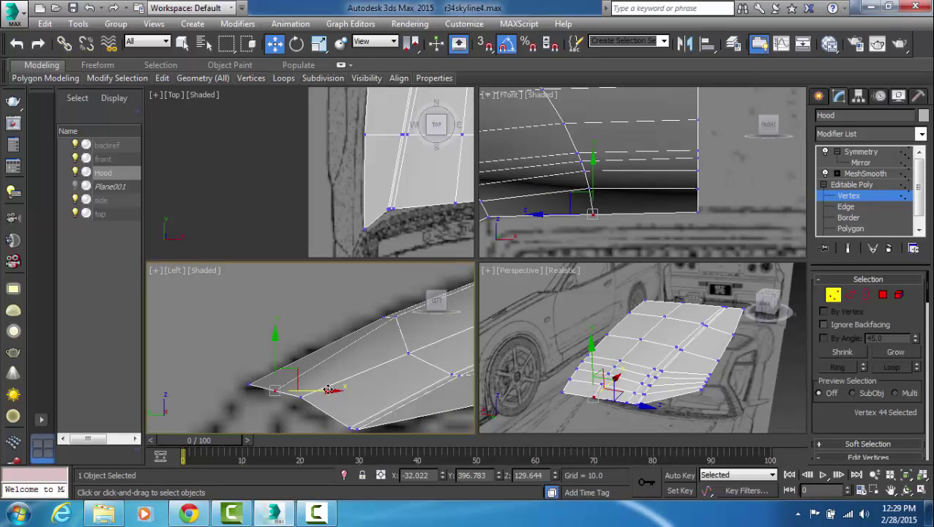
drag(330, 390, 280, 363)
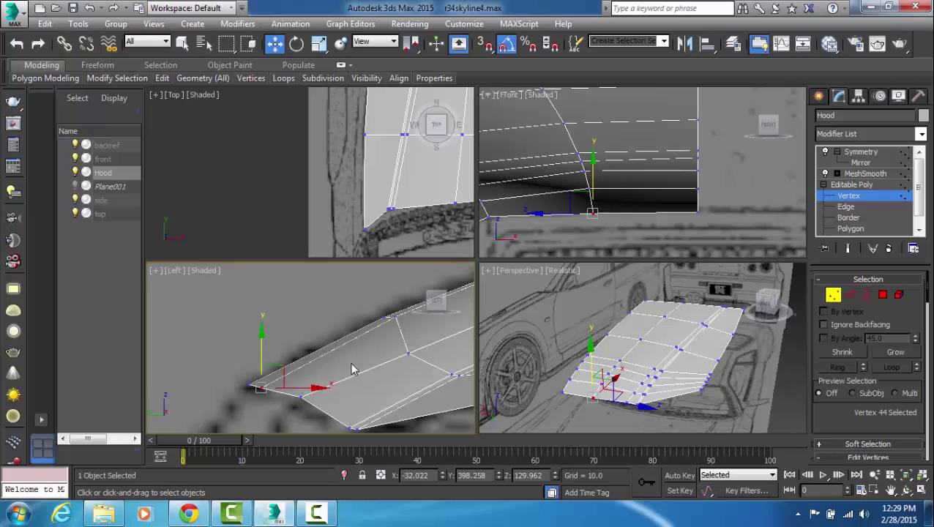
- Try lowering the third vertex from the front of the middle loop by about 0.65 in the Left view, and undo it
scroll(298, 383, up, 5)
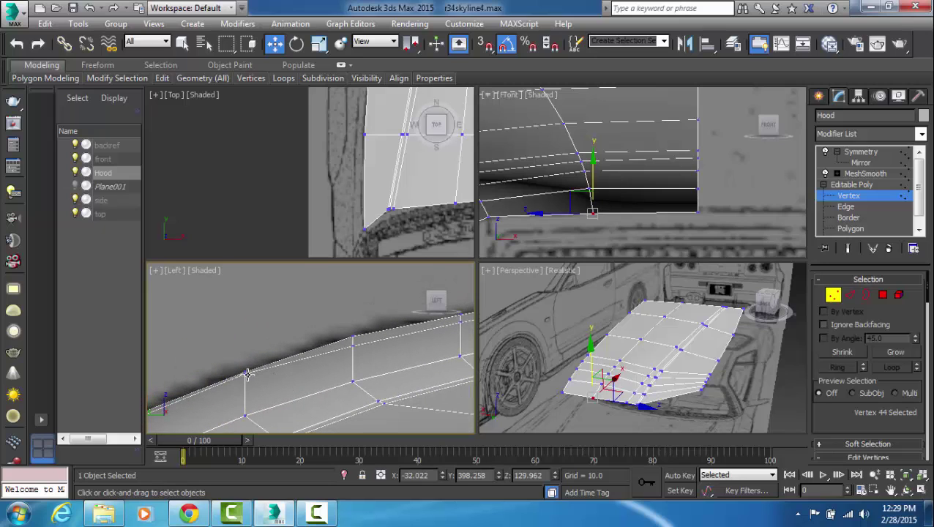
ctrl+click(247, 373)
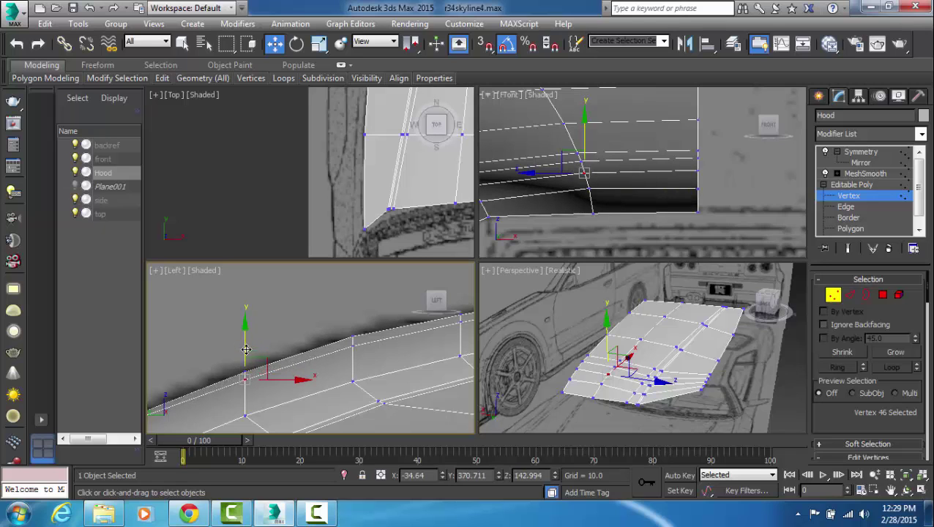
middle_drag(259, 396, 415, 312)
scroll(337, 355, down, 3)
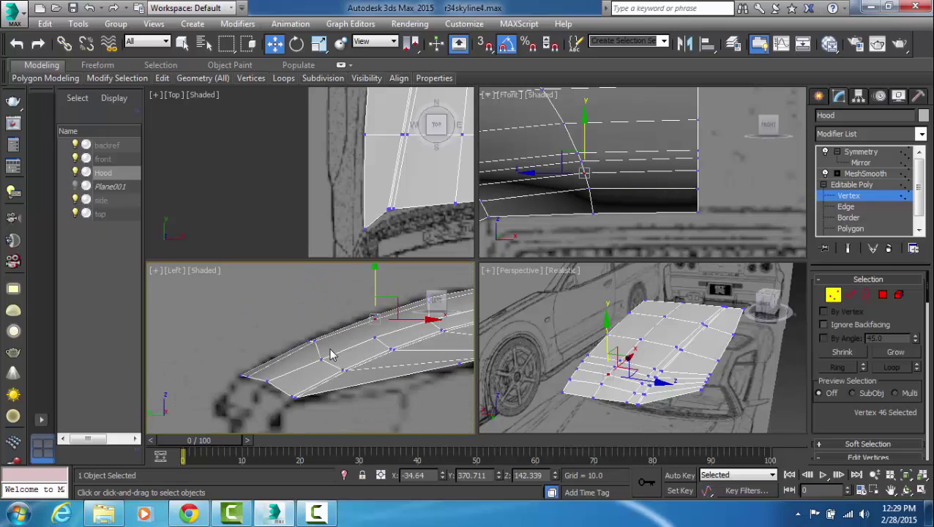
scroll(325, 355, up, 1)
scroll(308, 366, up, 2)
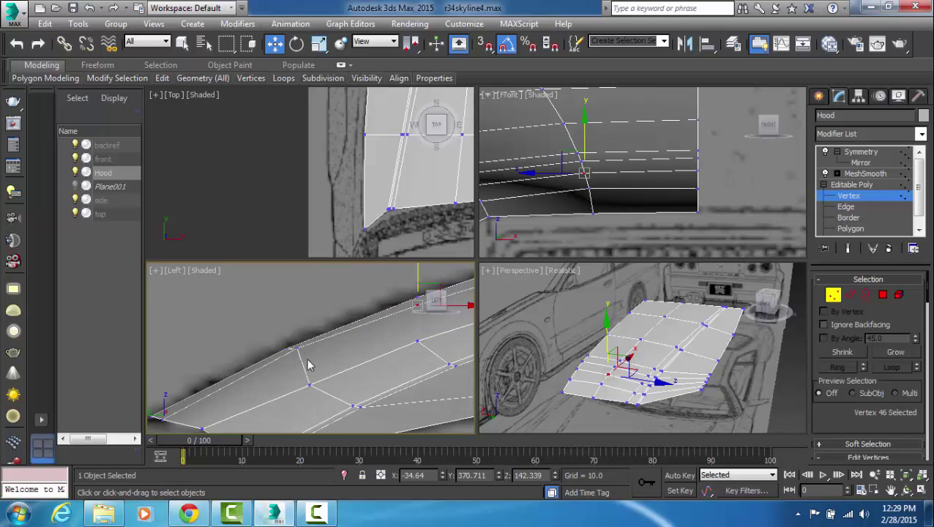
ctrl+click(297, 349)
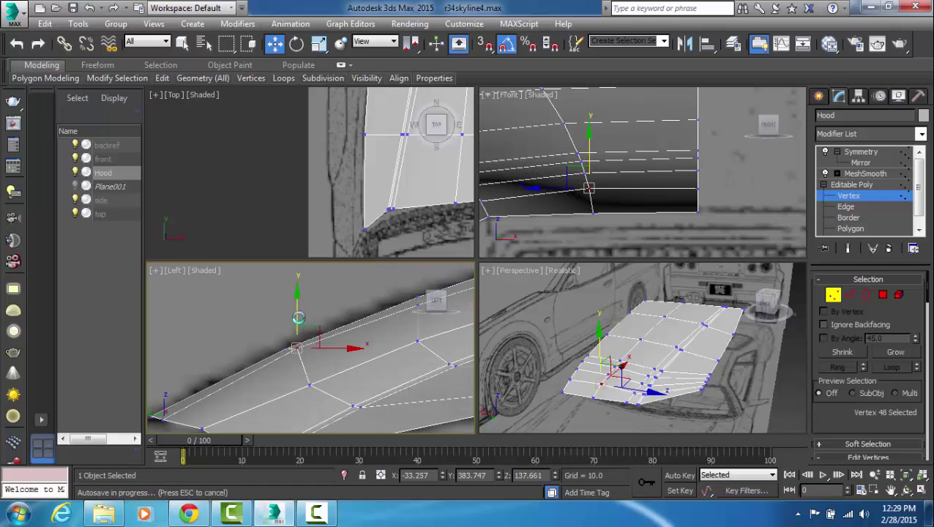
key(ctrl+z)
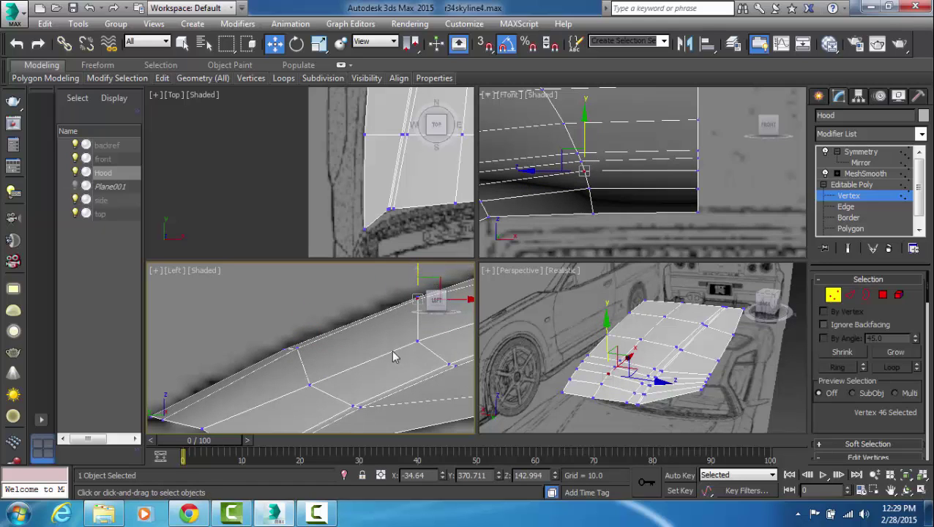
- Lower the middle loop's third vertex from the front by about 0.2 in the Left view and slightly raise the vertex behind it
middle_drag(584, 217, 591, 228)
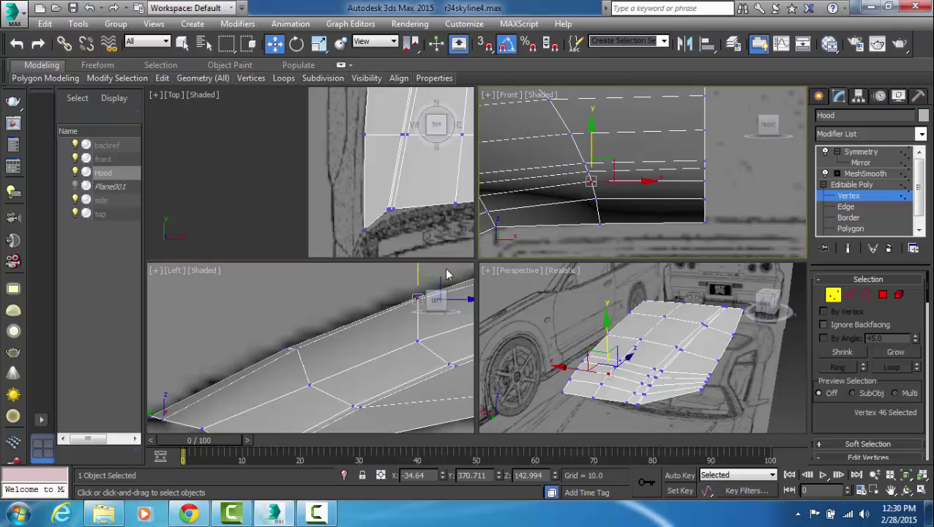
click(416, 273)
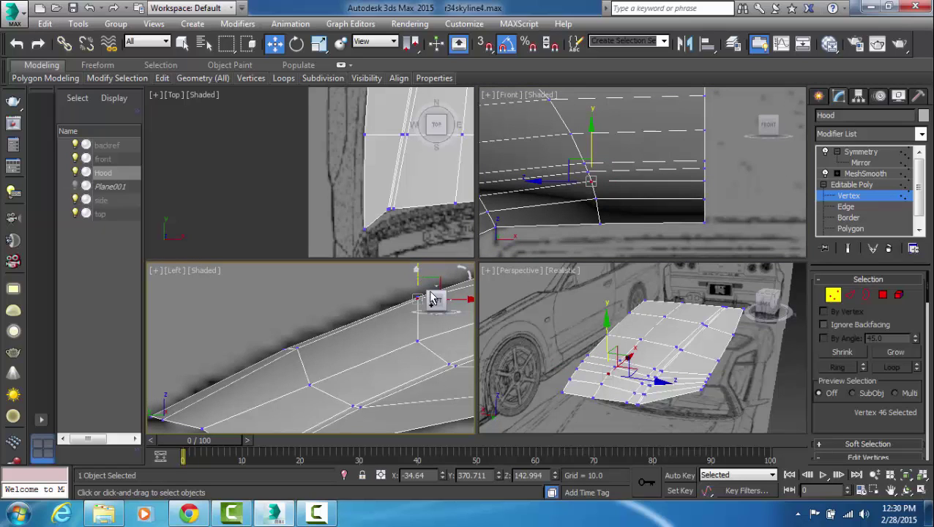
middle_drag(431, 294, 397, 335)
drag(384, 296, 384, 297)
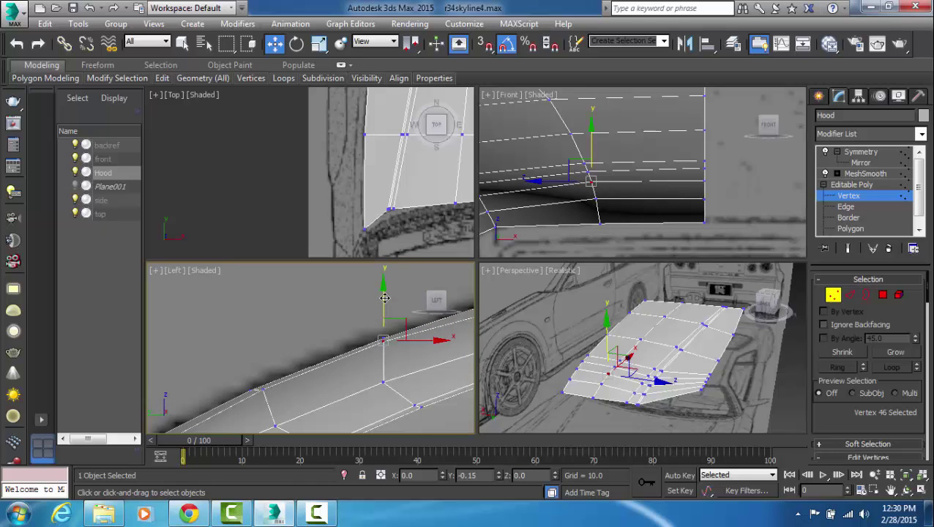
middle_drag(407, 313, 369, 314)
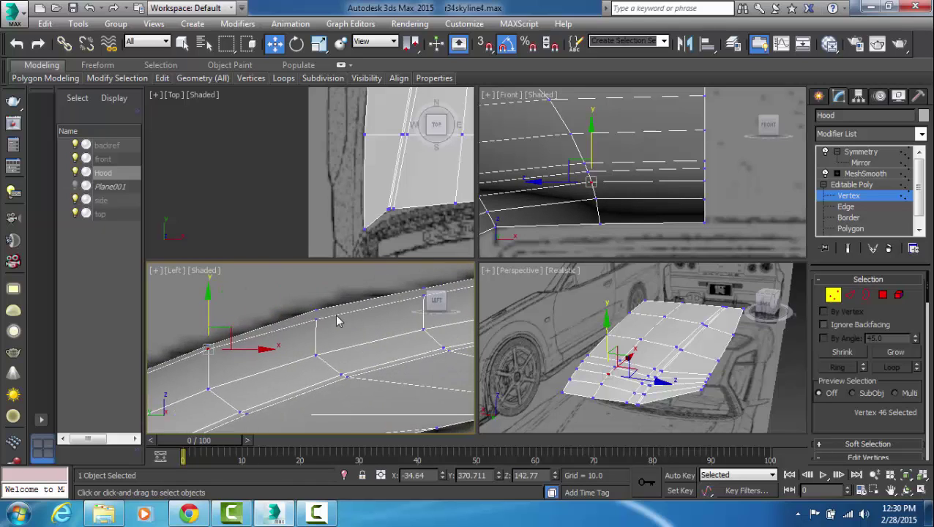
drag(321, 313, 306, 323)
middle_drag(355, 295, 318, 317)
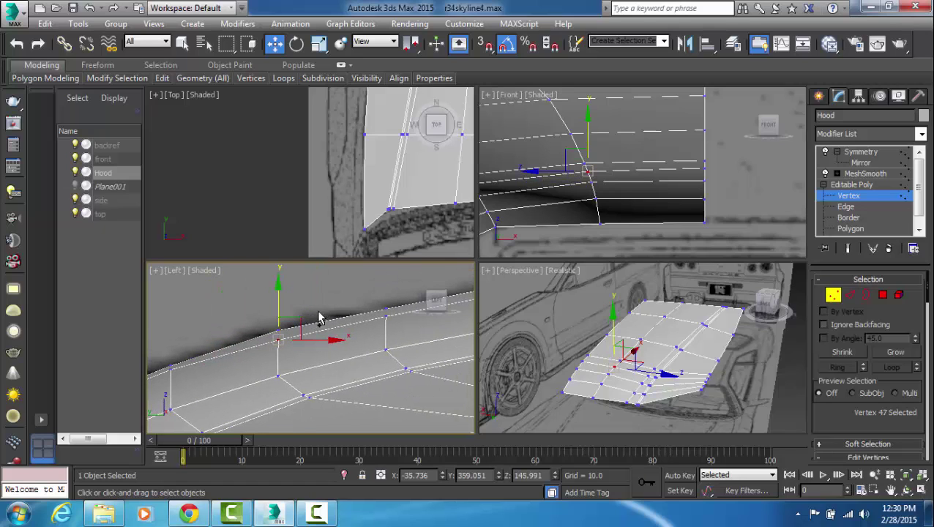
drag(278, 309, 279, 307)
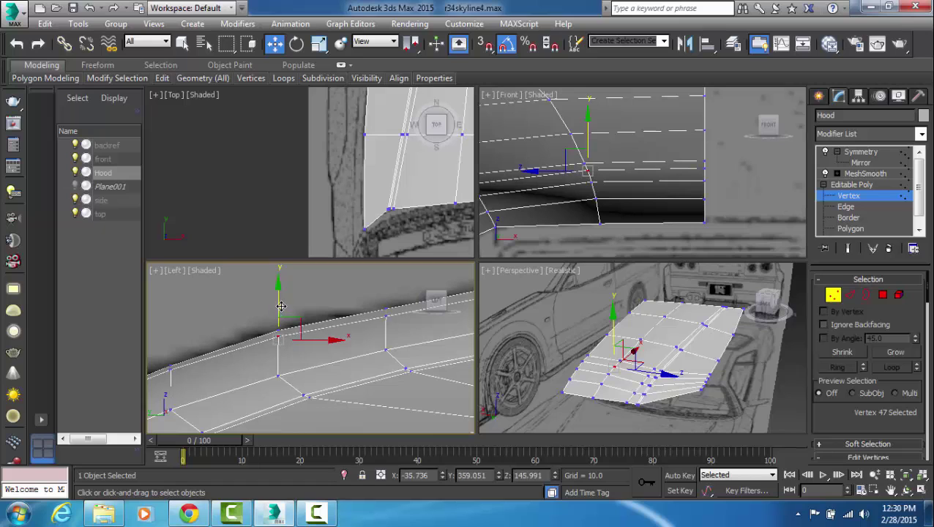
- Check the remaining middle-loop vertices toward the hood's rear against the side blueprint in the Left view
click(379, 294)
middle_drag(386, 291, 321, 312)
drag(335, 334, 322, 306)
ctrl+click(321, 329)
click(317, 311)
middle_drag(407, 294, 293, 319)
mouse_move(373, 299)
middle_down()
mouse_move(243, 323)
mouse_move(294, 314)
mouse_move(286, 325)
middle_up()
click(308, 311)
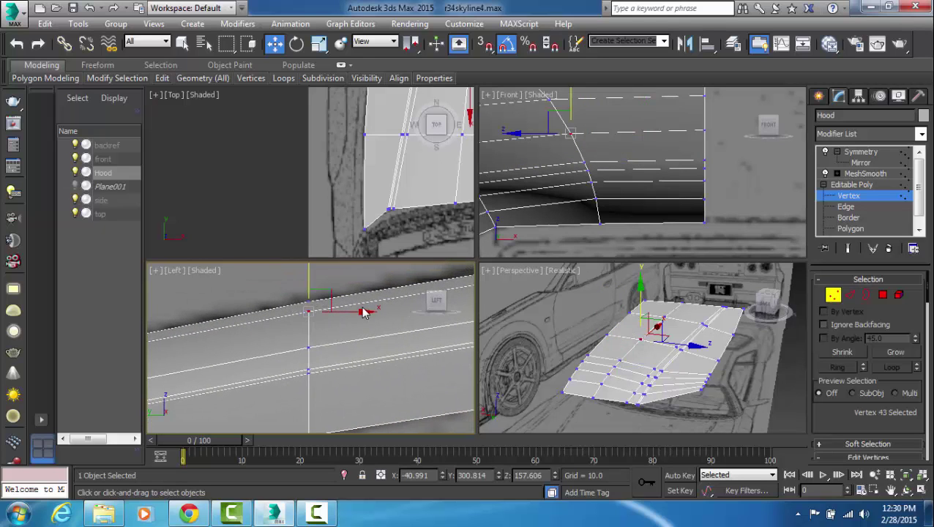
click(373, 306)
middle_drag(380, 303, 298, 319)
scroll(297, 318, down, 1)
scroll(364, 319, down, 1)
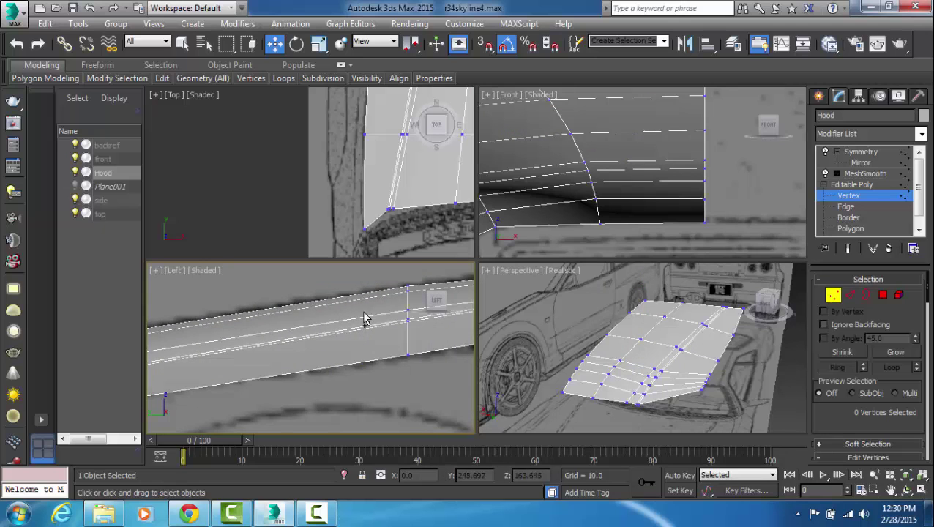
middle_drag(410, 302, 317, 320)
- Deselect the hood and examine its smoothed creases and front edge from raised three-quarter angles in the full-size Perspective view
alt+middle_drag(709, 366, 922, 332)
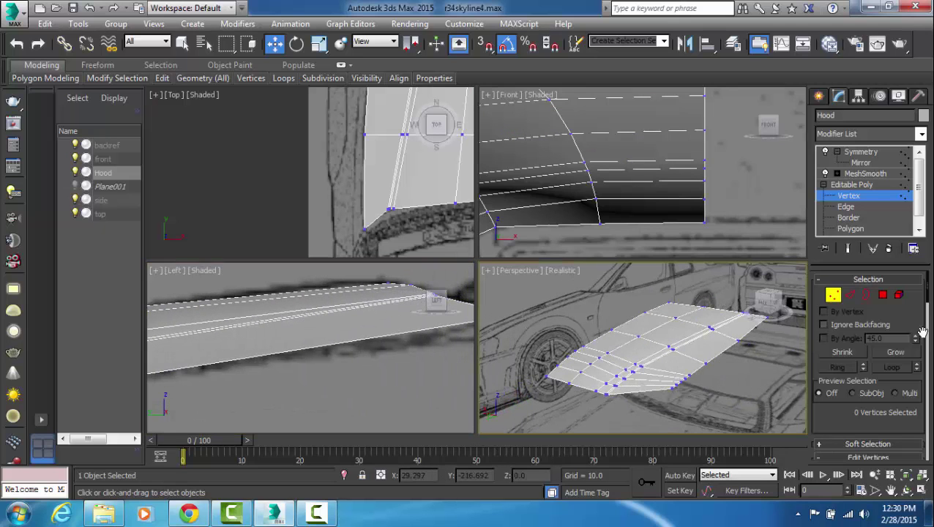
alt+middle_drag(622, 339, 693, 379)
click(613, 350)
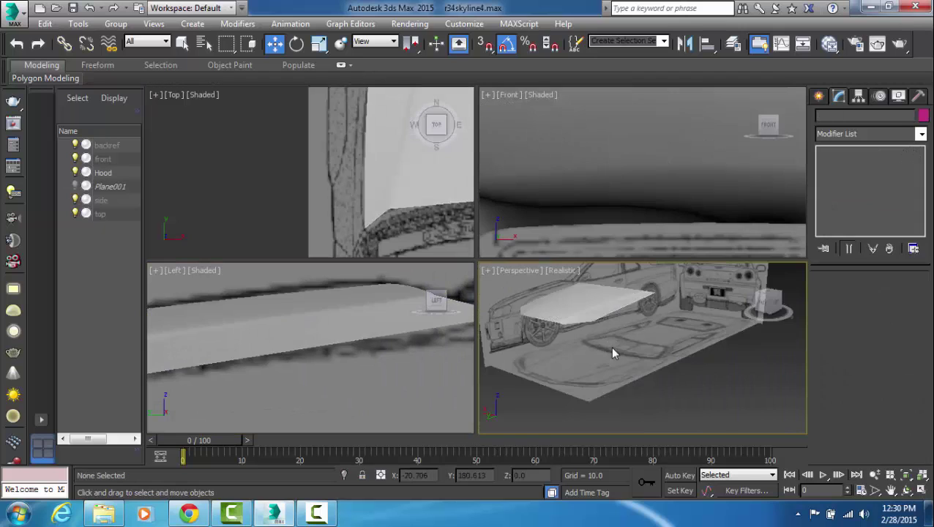
alt+middle_drag(613, 350, 630, 361)
key(alt+w)
scroll(618, 354, up, 5)
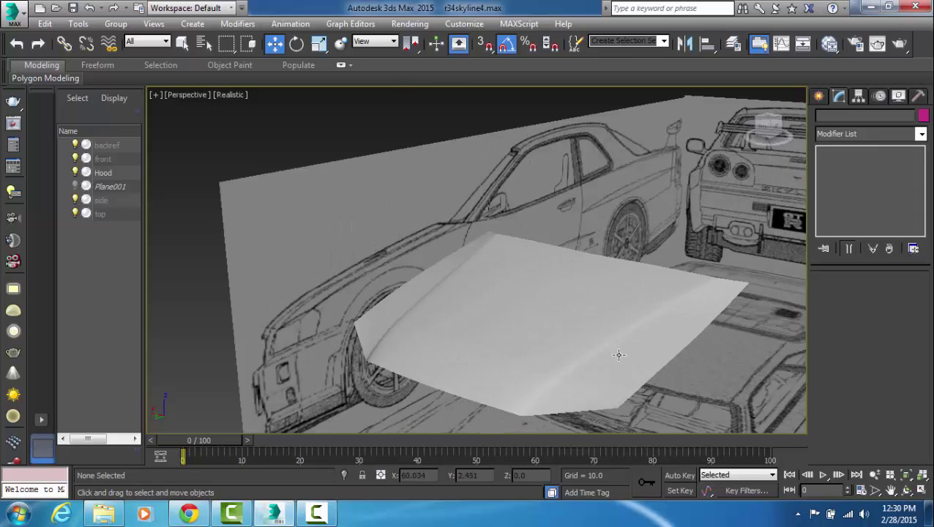
alt+middle_drag(610, 362, 594, 336)
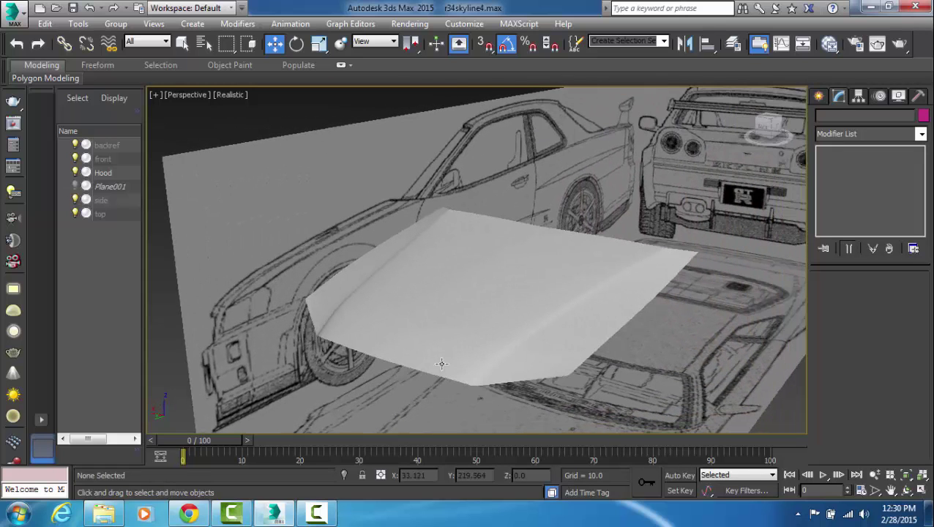
alt+middle_drag(444, 356, 510, 341)
scroll(514, 375, up, 4)
scroll(506, 342, up, 4)
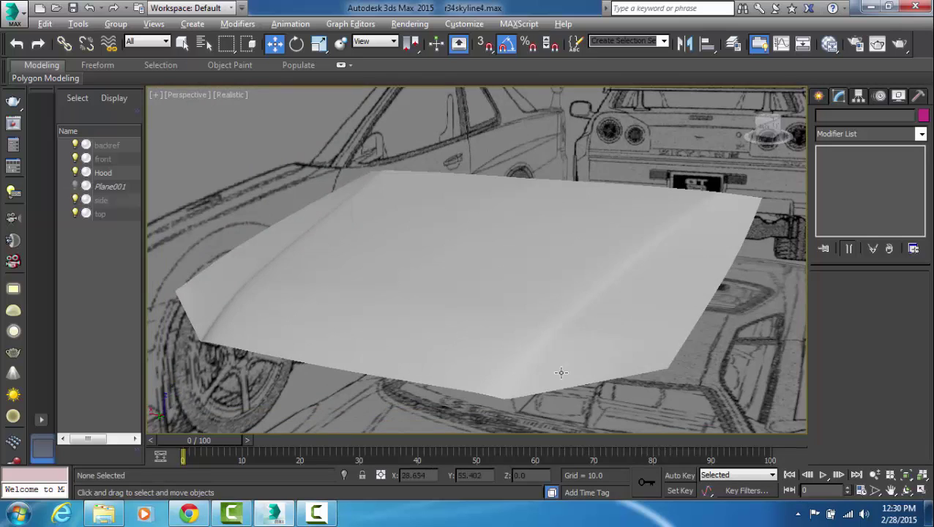
- Select the hood and enter edge editing on its base Editable Poly
mouse_move(561, 373)
alt+middle_down()
mouse_move(602, 354)
mouse_move(609, 340)
mouse_move(607, 350)
mouse_move(538, 344)
mouse_move(547, 370)
mouse_move(538, 380)
mouse_move(586, 377)
mouse_move(577, 381)
mouse_move(559, 354)
alt+middle_up()
click(607, 354)
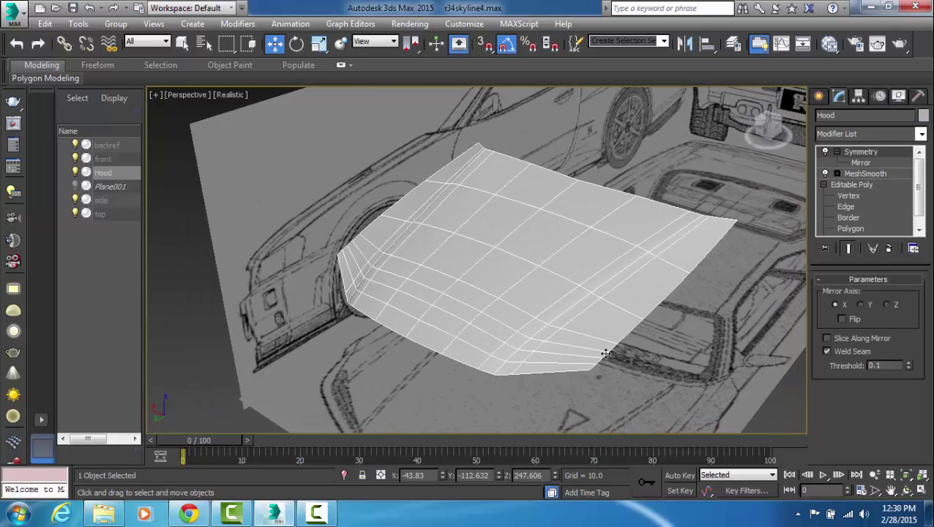
click(860, 196)
click(857, 177)
click(854, 185)
click(855, 196)
click(855, 210)
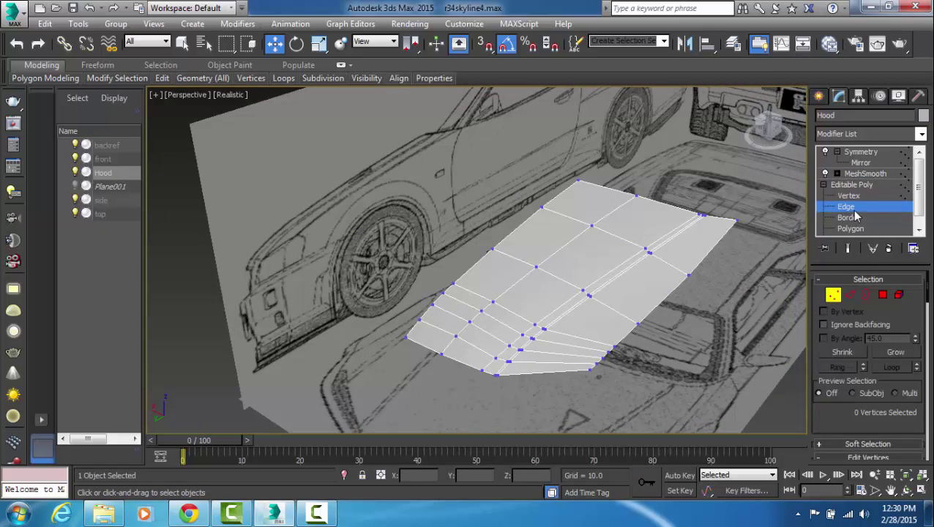
click(850, 298)
click(850, 299)
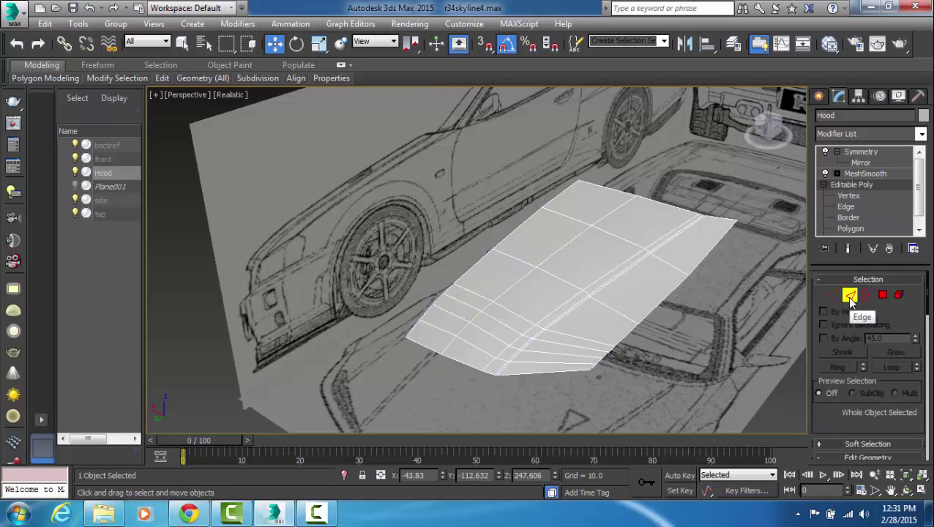
click(850, 295)
- Select the complete outer edge loops along the front, side and rear of the hood half
click(465, 363)
click(468, 364)
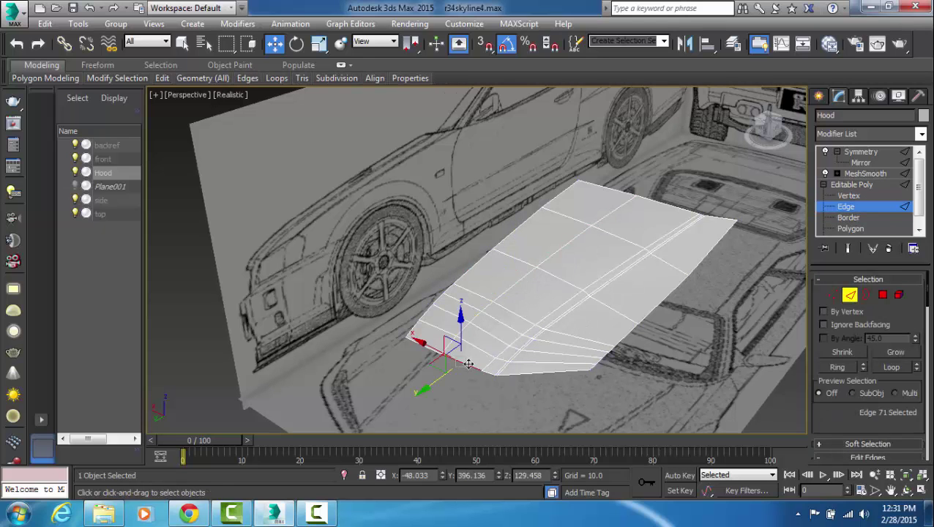
click(894, 370)
alt+middle_drag(612, 345, 601, 345)
ctrl+click(628, 351)
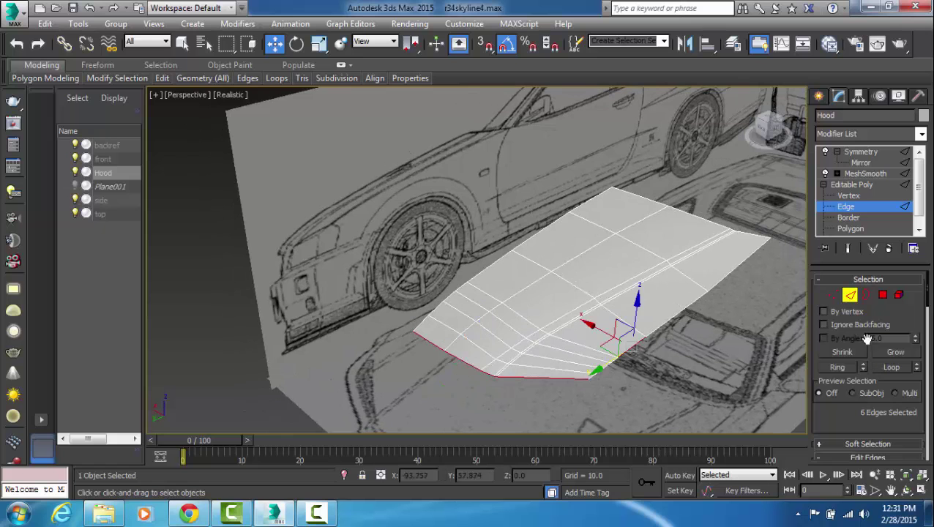
click(892, 367)
alt+middle_drag(667, 297, 715, 323)
ctrl+click(712, 309)
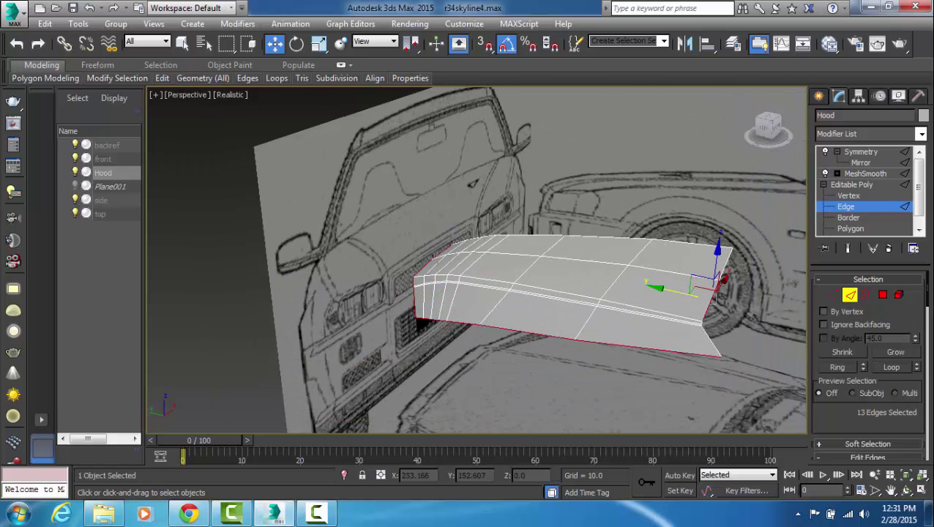
click(904, 368)
- Extend the selected outer edges slightly downward as new faces to form a thin rim, and clear the edge selection
alt+middle_drag(644, 301, 692, 307)
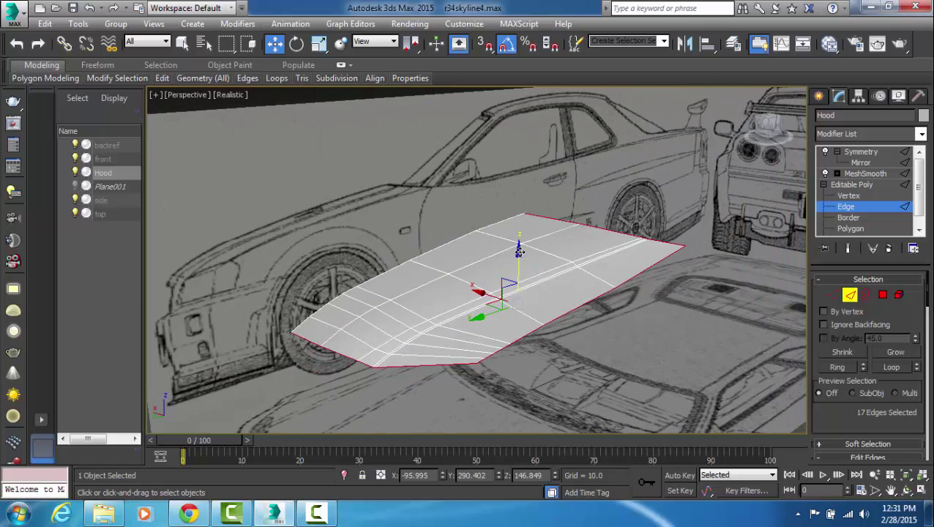
drag(519, 251, 519, 253)
click(621, 339)
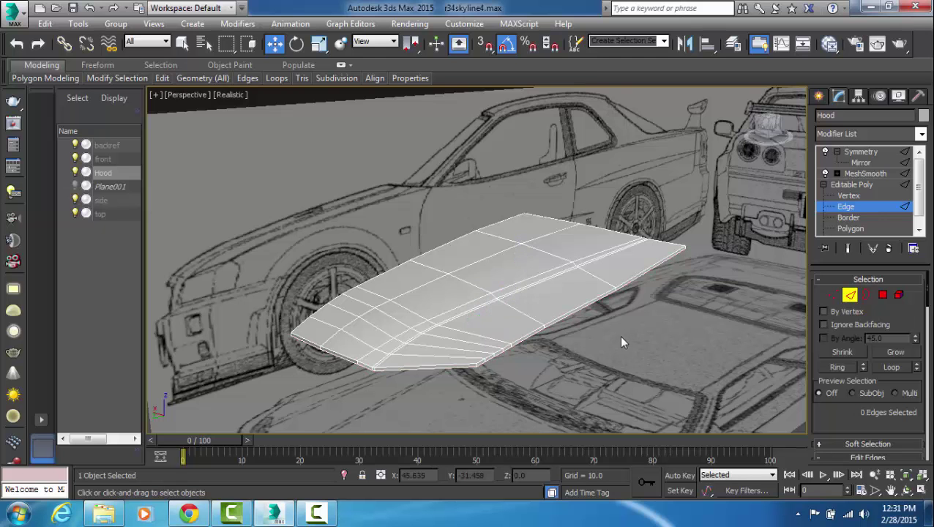
alt+middle_drag(621, 340, 532, 350)
scroll(532, 350, up, 4)
scroll(477, 328, down, 2)
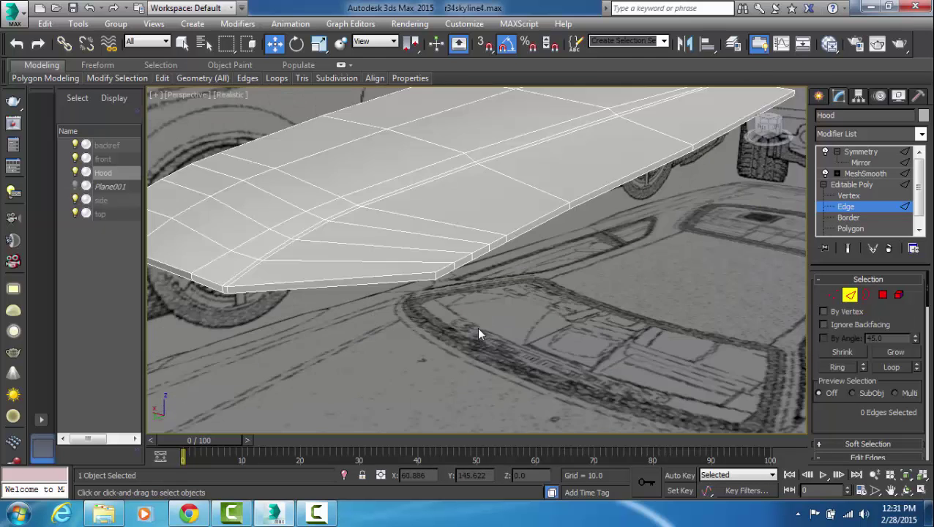
alt+middle_drag(477, 329, 453, 325)
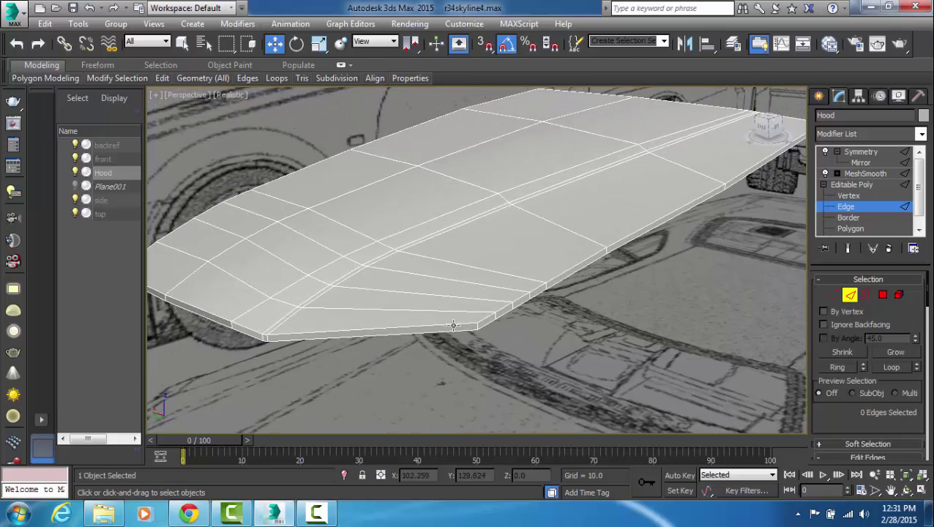
- Leave edge editing, deselect the hood and examine its smoothed rim and corners in the Perspective view
click(849, 295)
scroll(701, 298, down, 4)
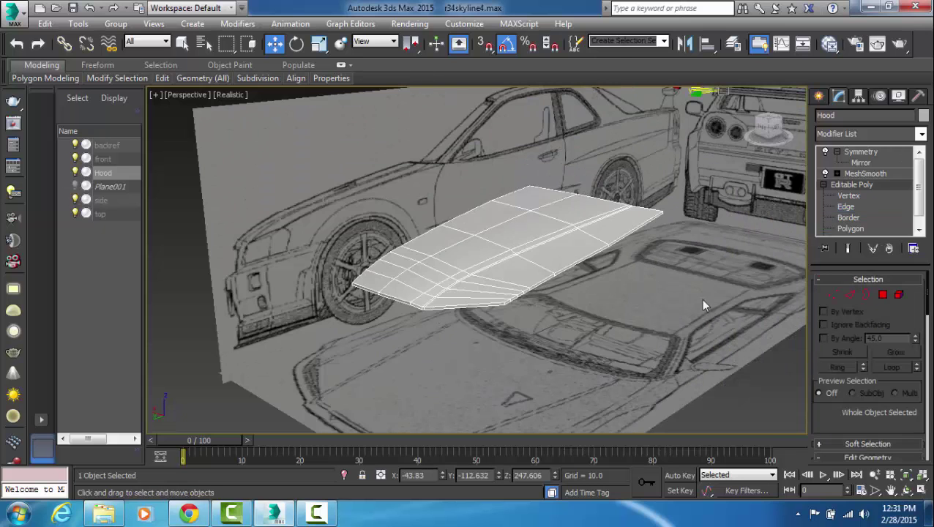
click(681, 308)
scroll(553, 308, up, 5)
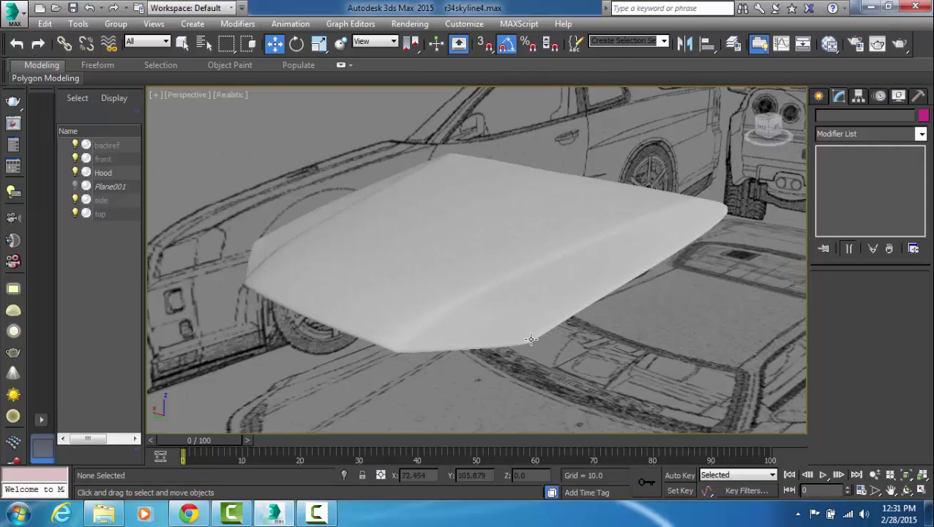
alt+middle_drag(517, 352, 580, 265)
scroll(568, 263, up, 3)
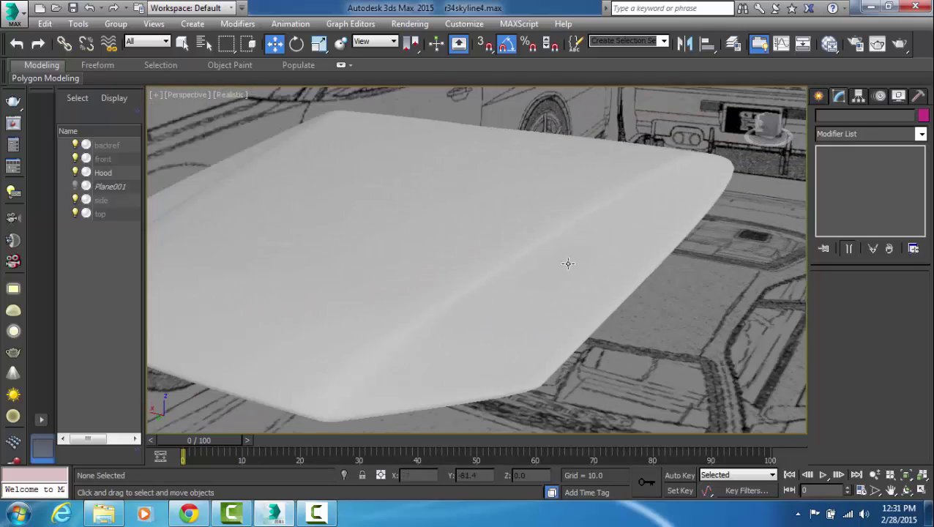
alt+middle_drag(514, 273, 532, 272)
- Compare the hood with the blue R34 reference photo in Chrome, and return to edge editing on the hood's Editable Poly
click(499, 339)
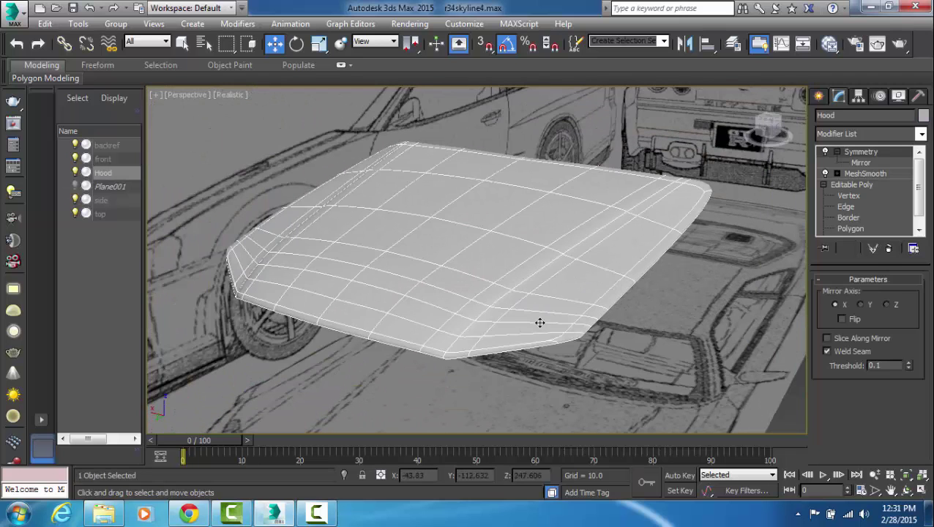
click(852, 186)
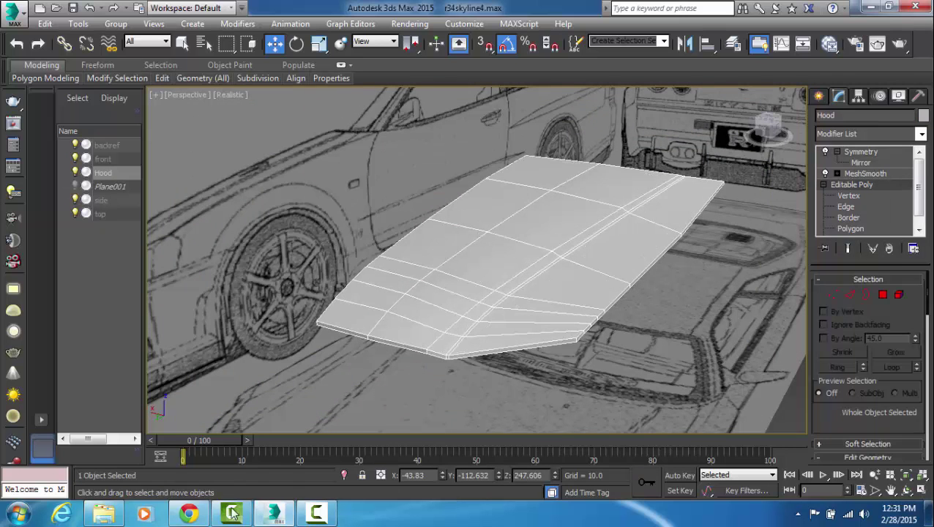
click(232, 513)
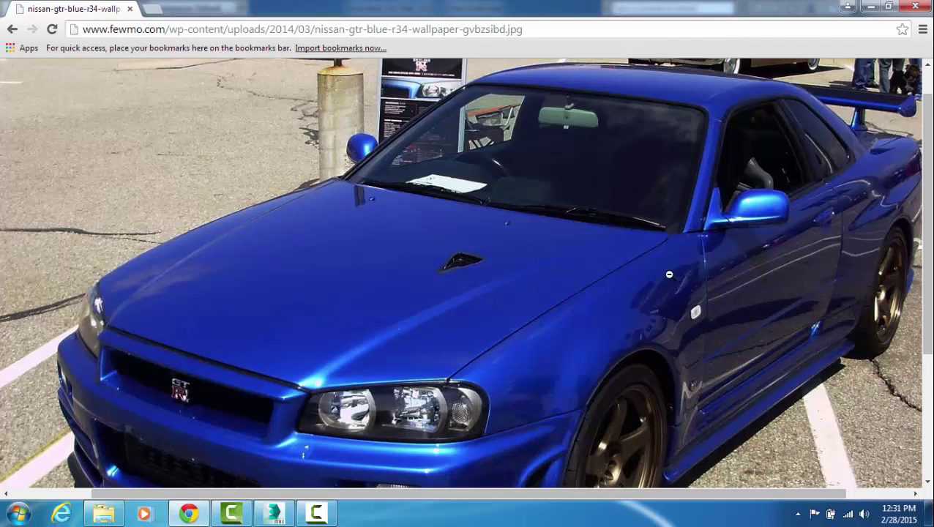
click(247, 516)
click(850, 294)
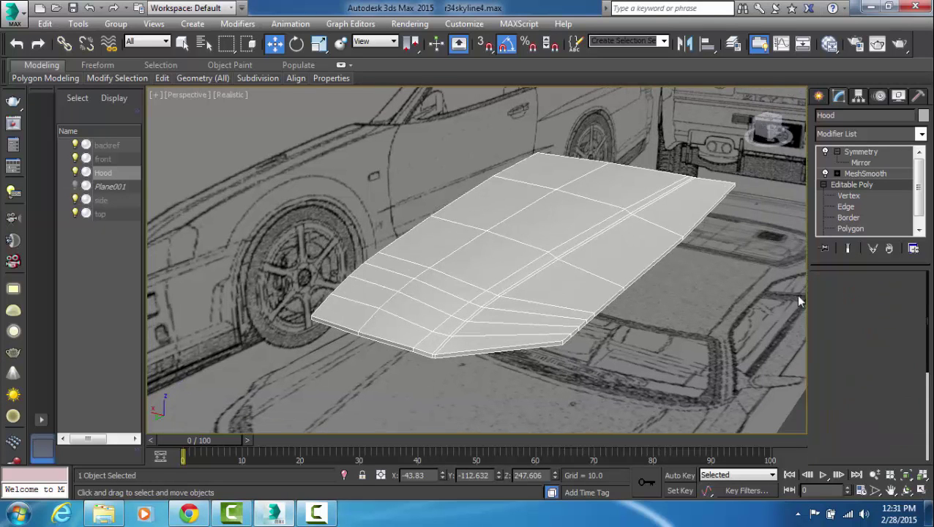
scroll(605, 326, up, 5)
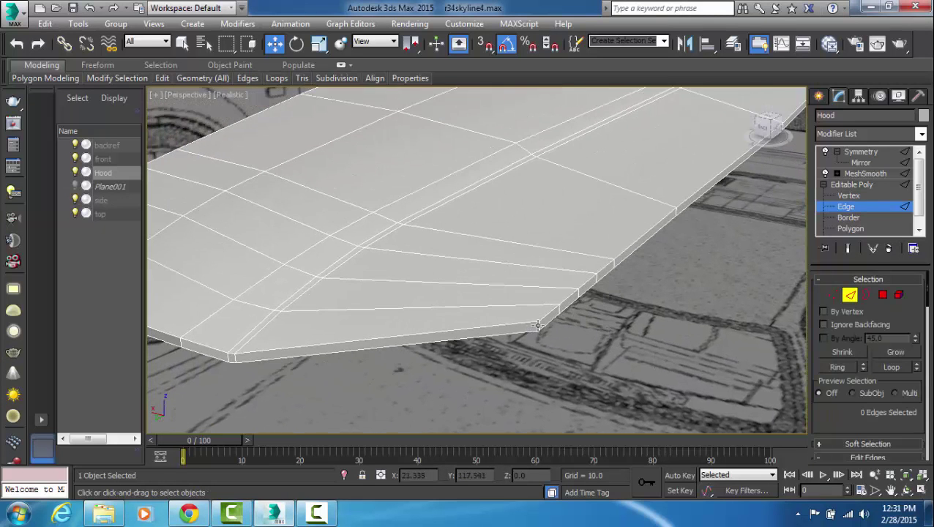
click(537, 325)
scroll(567, 339, up, 2)
scroll(622, 331, down, 5)
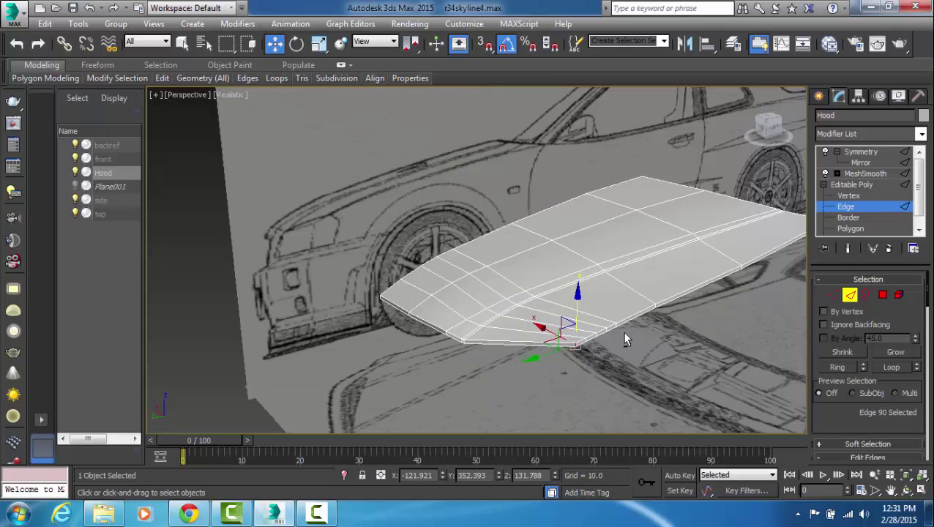
alt+middle_drag(622, 331, 686, 341)
scroll(676, 336, up, 5)
scroll(686, 350, down, 5)
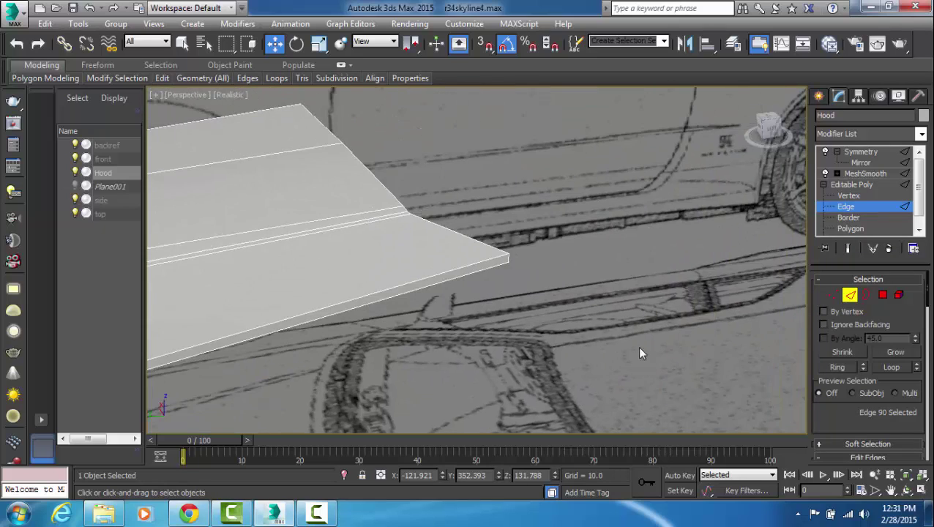
double_click(528, 281)
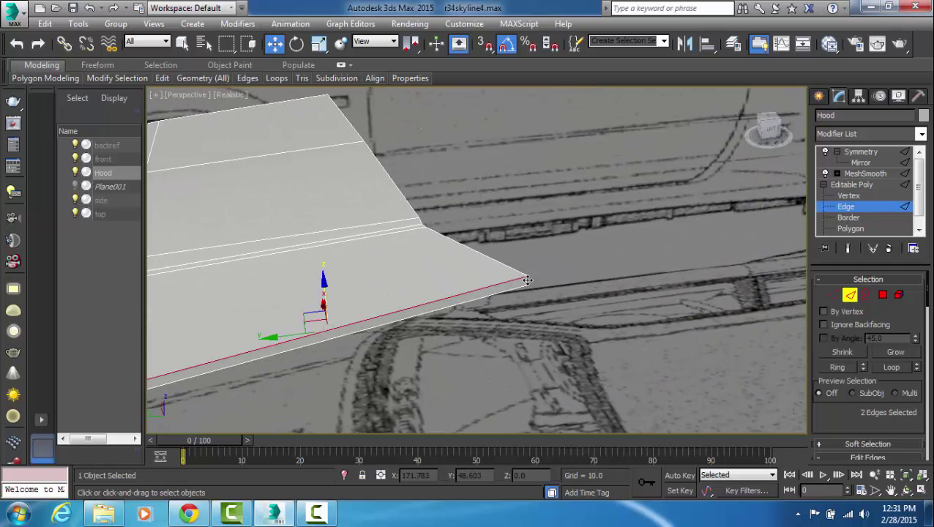
click(585, 306)
mouse_move(571, 284)
alt+middle_down()
mouse_move(476, 309)
mouse_move(428, 281)
mouse_move(473, 256)
alt+middle_up()
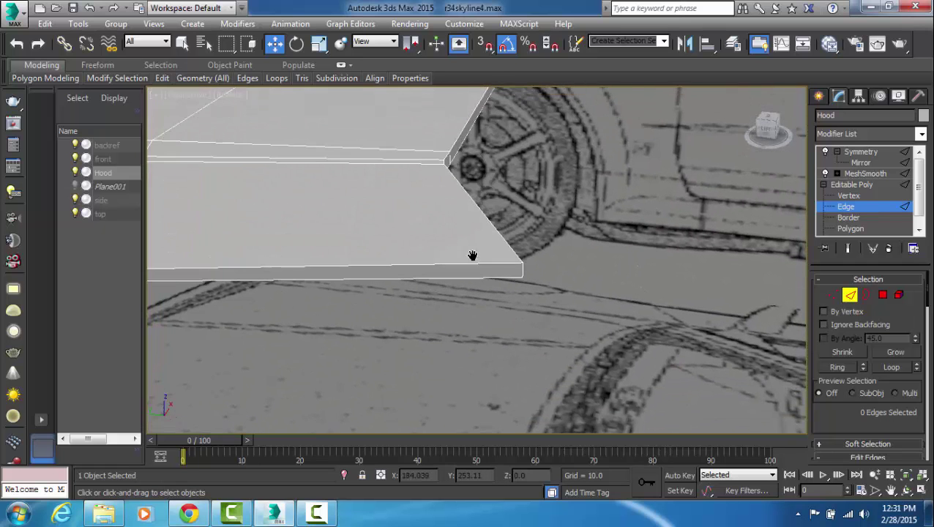
click(523, 271)
scroll(448, 297, down, 5)
mouse_move(455, 299)
alt+middle_down()
mouse_move(467, 292)
mouse_move(449, 295)
alt+middle_up()
scroll(448, 295, up, 6)
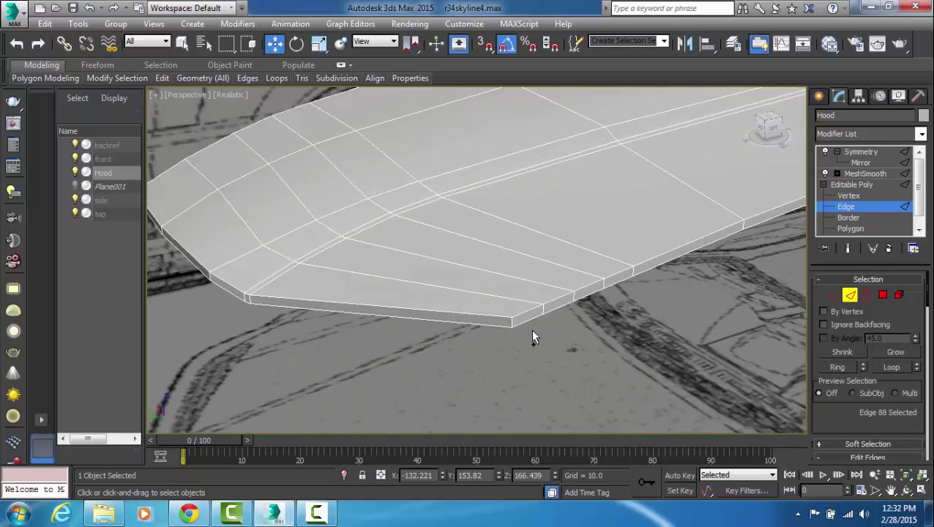
ctrl+click(511, 321)
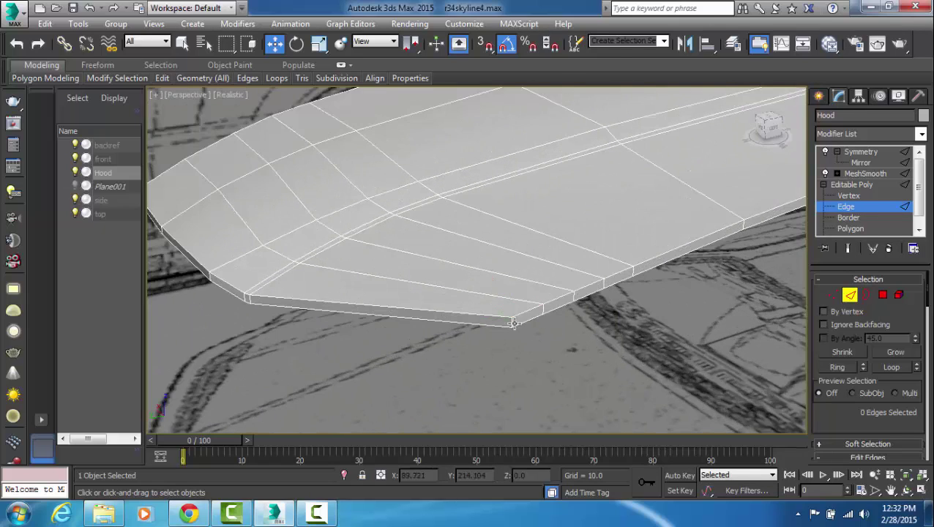
- Select the short vertical rim edges at the hood's front and rear outer corners
click(510, 323)
middle_drag(622, 315, 546, 344)
scroll(628, 329, down, 5)
alt+middle_drag(629, 331, 520, 312)
scroll(516, 317, up, 5)
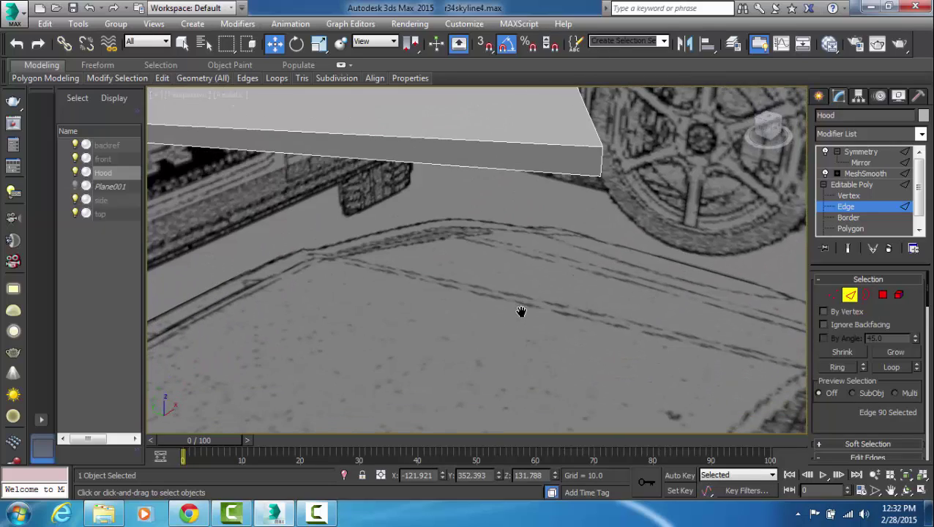
ctrl+click(602, 165)
alt+middle_drag(543, 200, 491, 248)
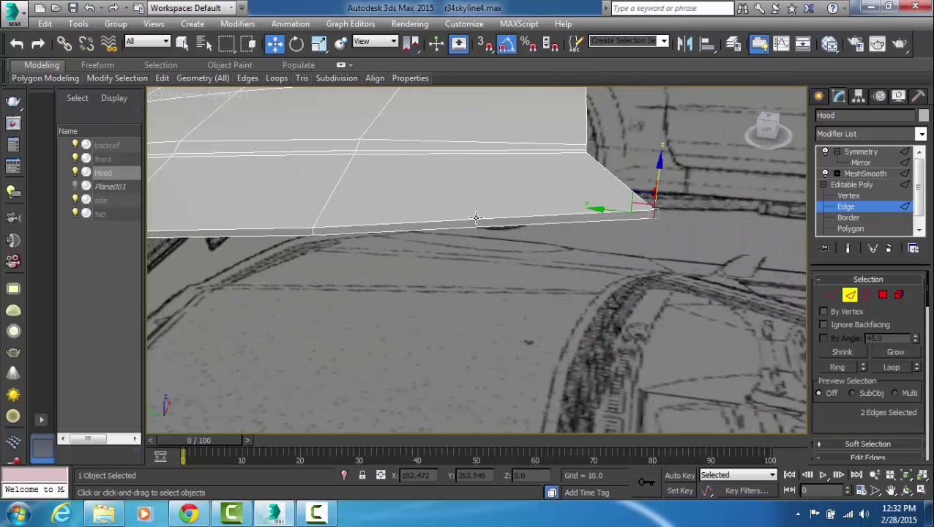
- Add the rim's upper edge loops along the hood's side, rear and front to the corner-edge selection
ctrl+click(476, 217)
click(891, 368)
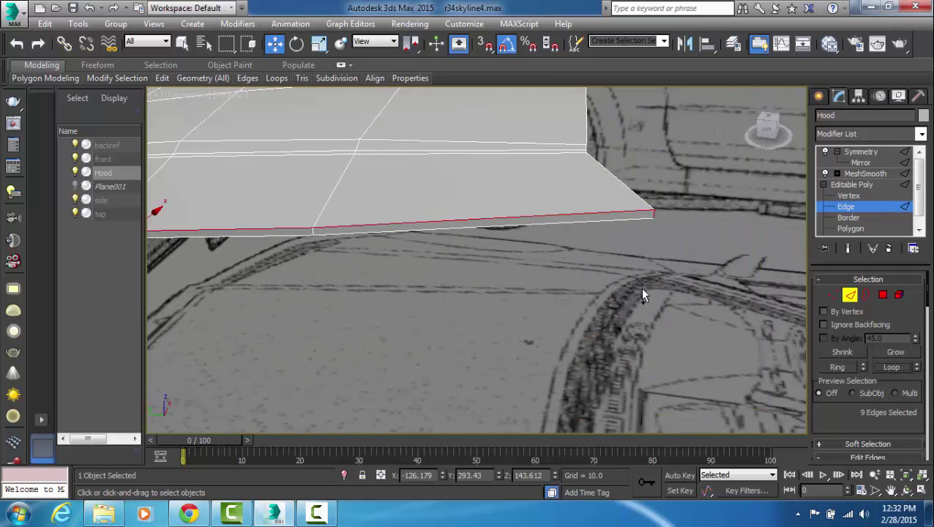
alt+middle_drag(643, 295, 617, 273)
ctrl+click(631, 251)
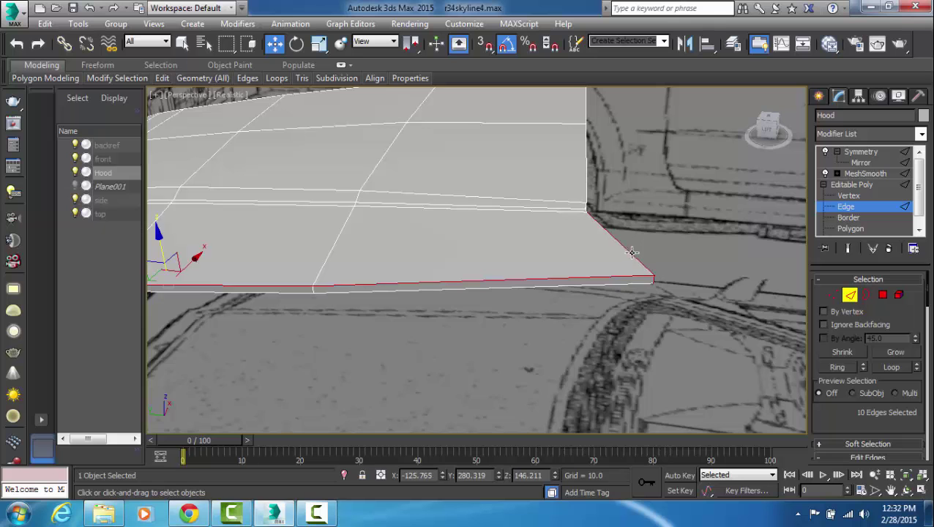
click(899, 373)
alt+middle_drag(483, 281, 674, 272)
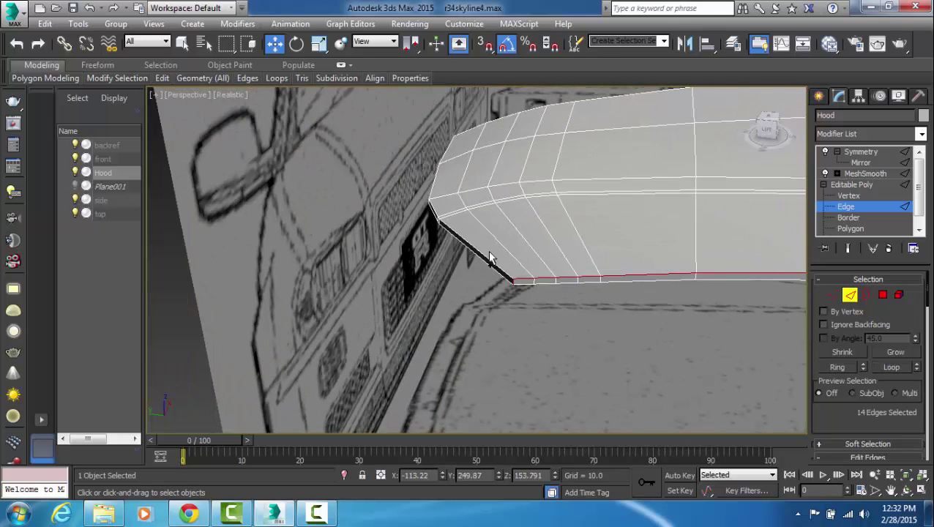
click(901, 370)
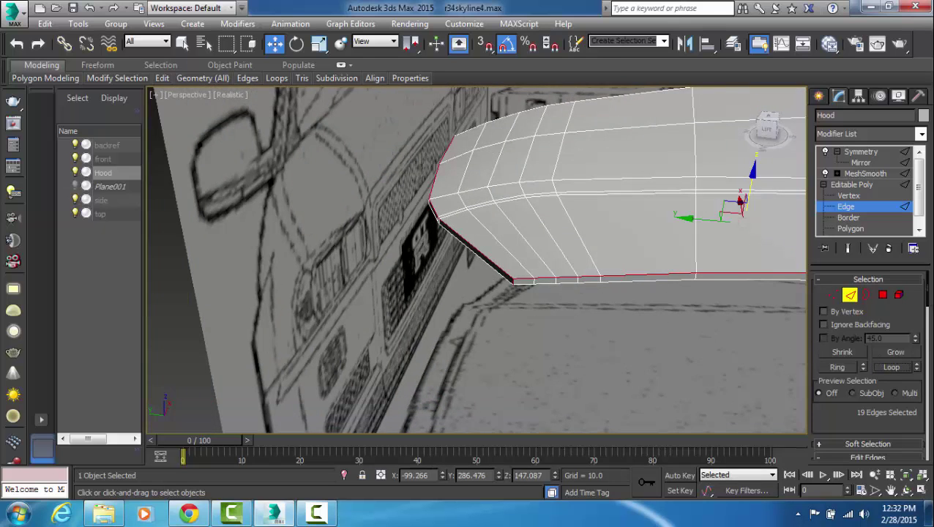
- Chamfer the selected rim and corner edges by 0.74 with 1 segment, and clear the edge selection
alt+middle_drag(505, 321, 687, 318)
scroll(650, 306, down, 3)
scroll(688, 318, down, 3)
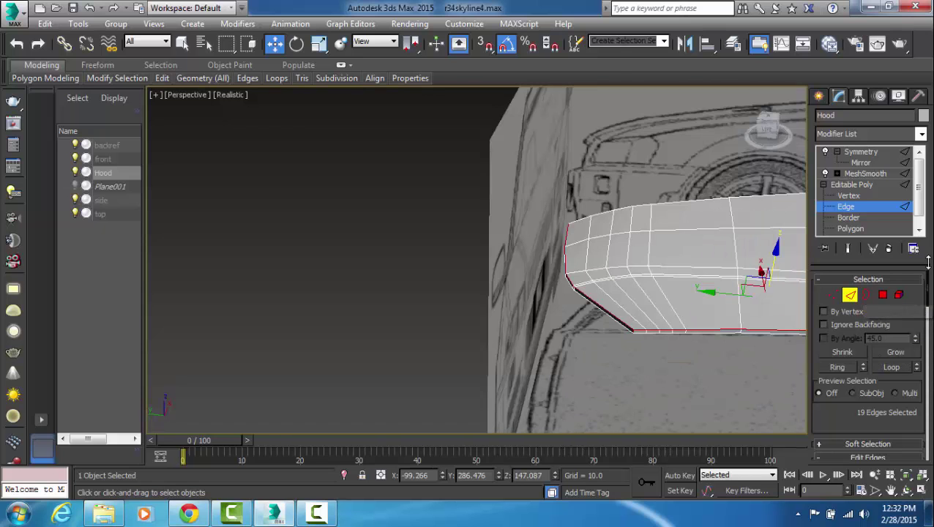
drag(928, 283, 927, 301)
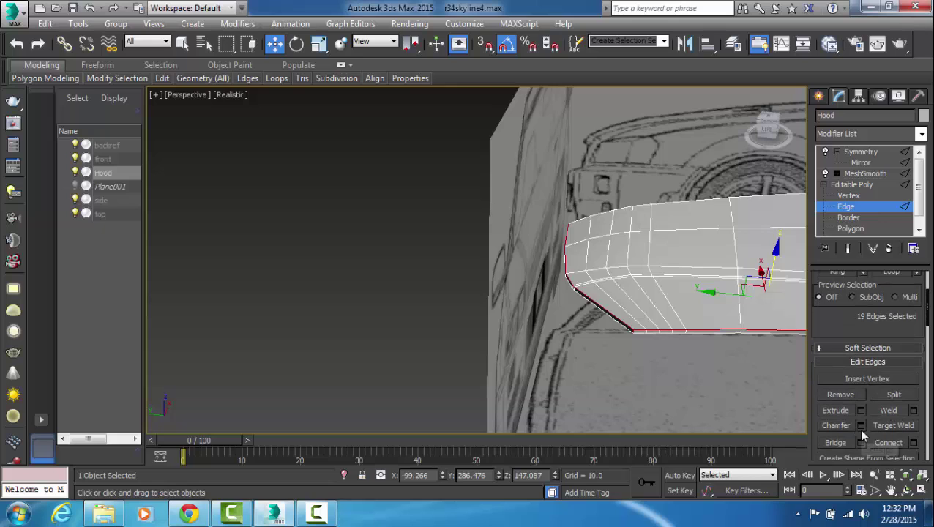
click(861, 428)
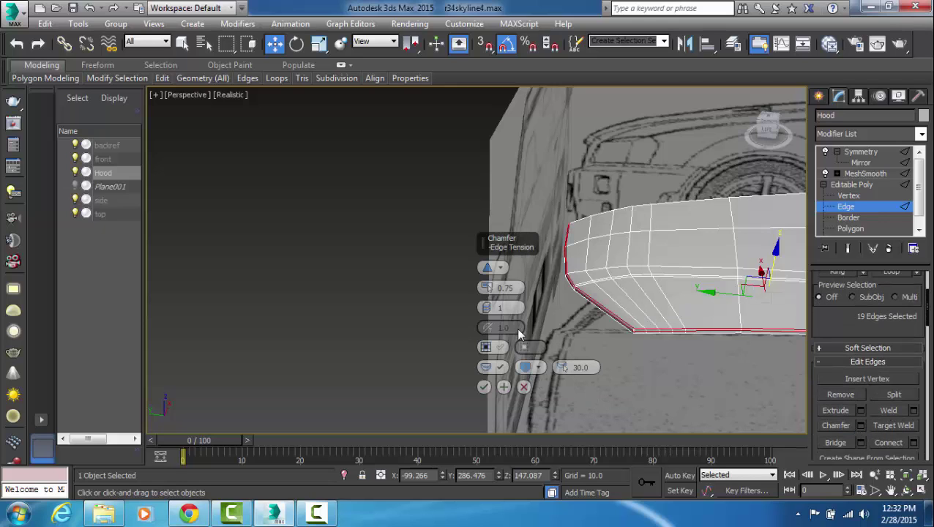
click(488, 291)
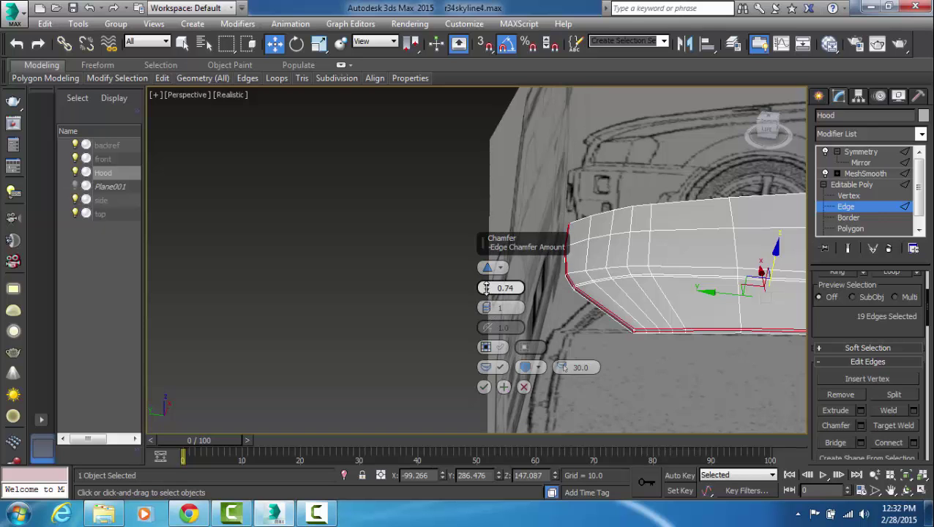
click(485, 389)
click(576, 366)
alt+middle_drag(576, 366, 695, 388)
middle_drag(696, 388, 677, 368)
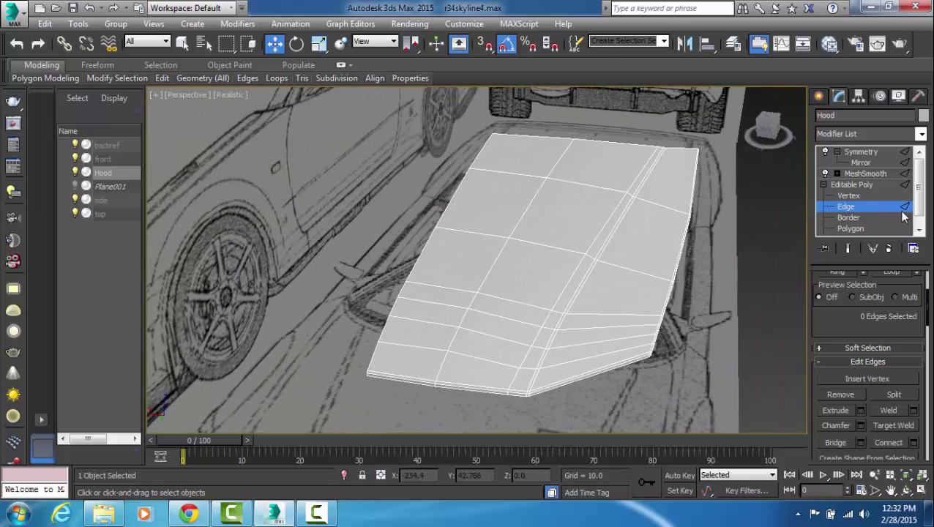
- Leave edge editing and inspect the smoothed, mirrored hood's chamfered rim and its rear outer corner
click(861, 211)
click(772, 252)
mouse_move(685, 280)
middle_down()
mouse_move(673, 296)
mouse_move(688, 296)
middle_up()
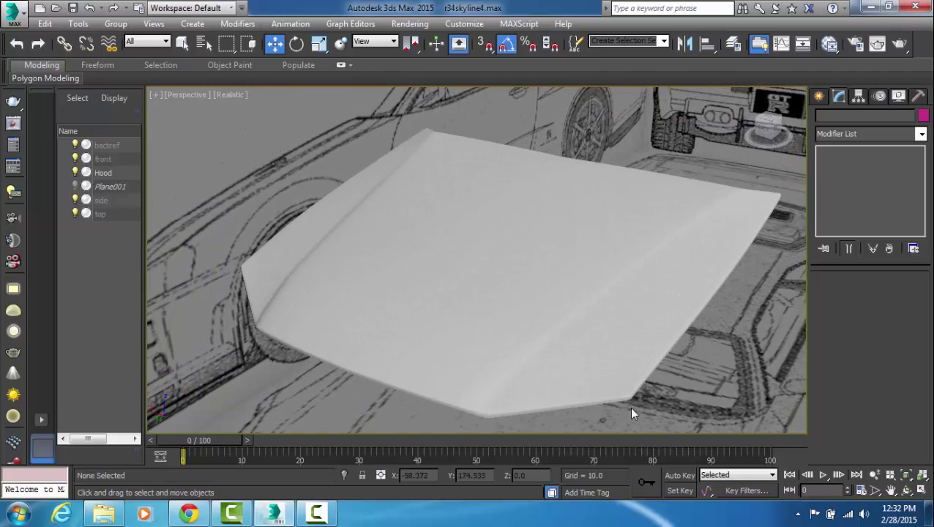
alt+middle_drag(630, 408, 610, 346)
drag(610, 345, 578, 329)
click(588, 350)
alt+middle_drag(577, 329, 607, 348)
scroll(619, 349, up, 3)
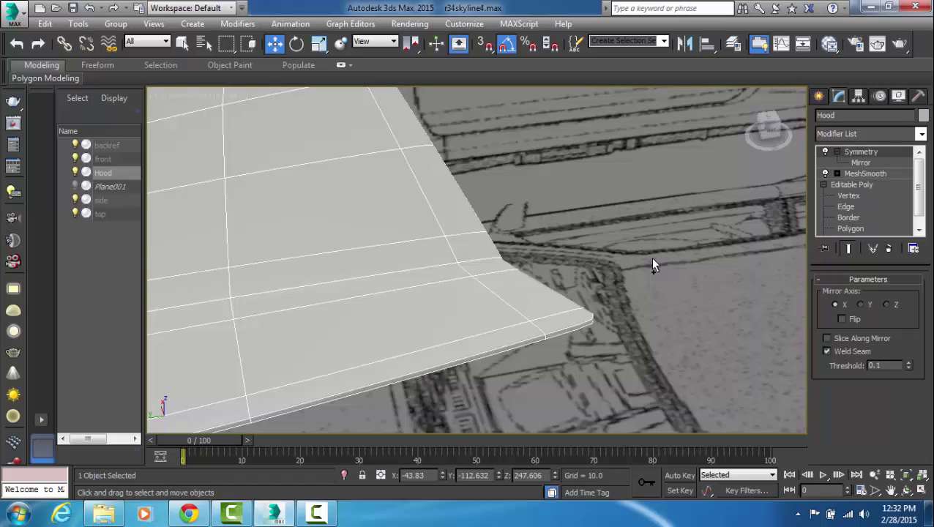
- Undo the last rim chamfer and return to edge editing with the hood's rim edges selected
key(ctrl+z)
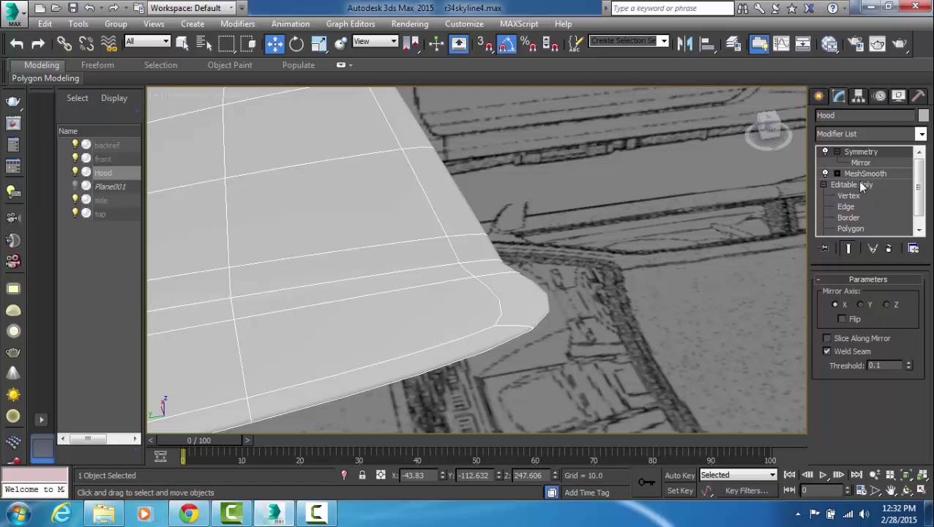
click(856, 183)
click(848, 296)
alt+middle_drag(560, 287, 817, 316)
scroll(590, 301, down, 3)
alt+middle_drag(593, 307, 691, 265)
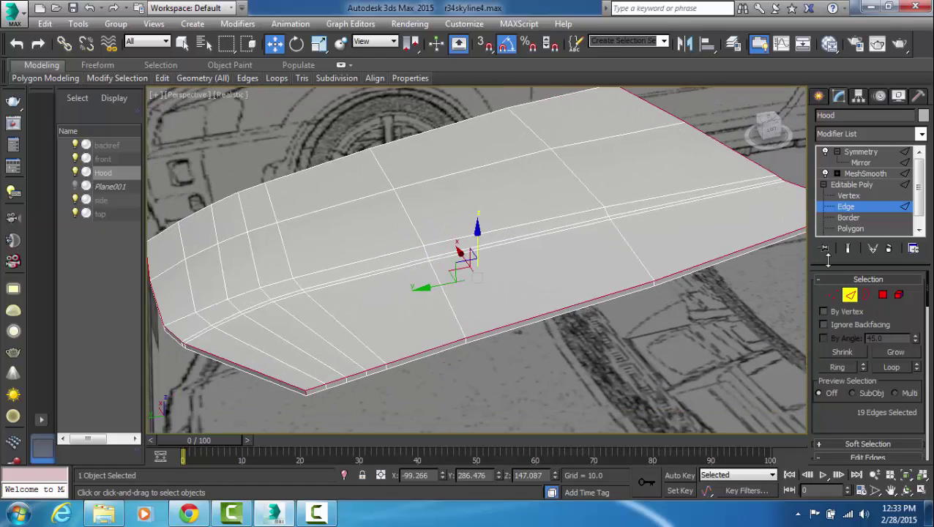
- Chamfer the selected rim edges by 0.23 with 1 segment and leave edge editing
drag(925, 283, 928, 297)
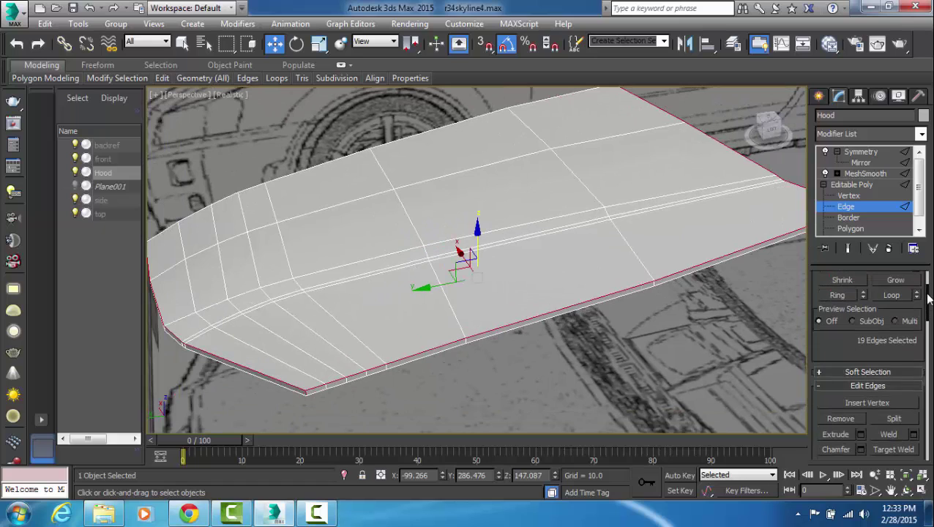
click(862, 450)
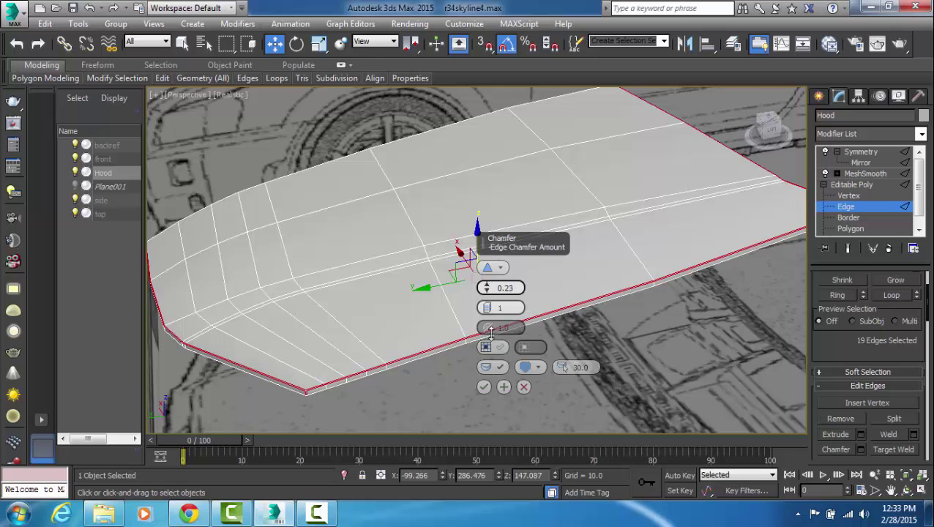
click(483, 386)
alt+middle_drag(375, 344, 573, 343)
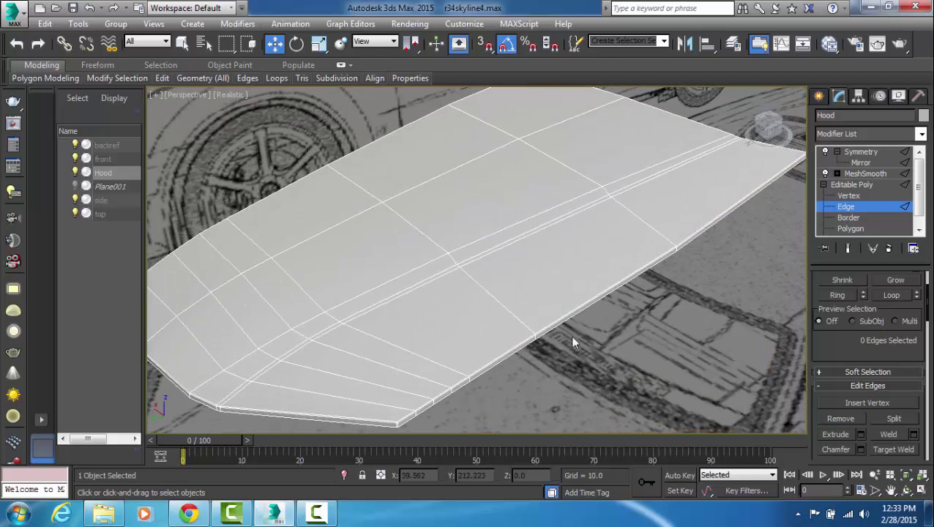
click(864, 209)
- Examine the smoothed hood's rim, front edge and rear outer corners from several angles
middle_drag(797, 233, 745, 225)
scroll(744, 226, down, 4)
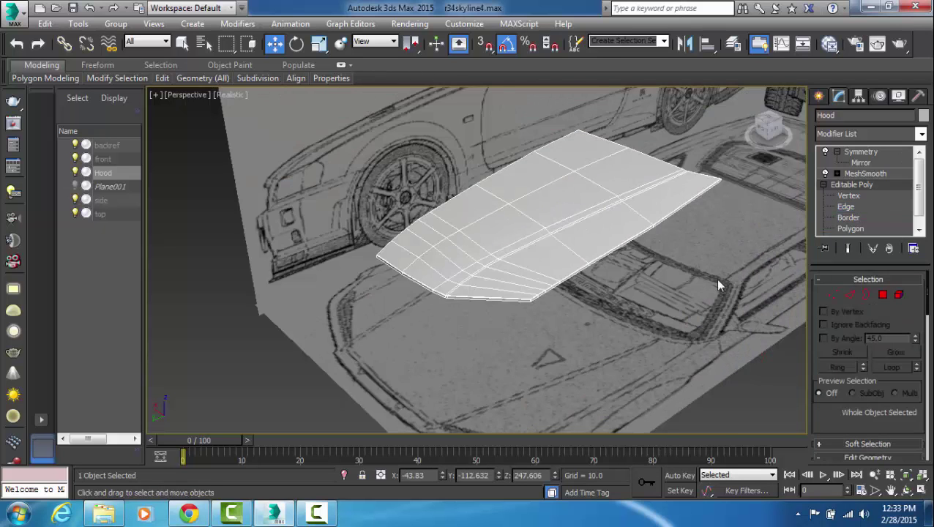
click(715, 278)
middle_drag(657, 277, 672, 252)
scroll(656, 265, up, 8)
scroll(672, 252, up, 4)
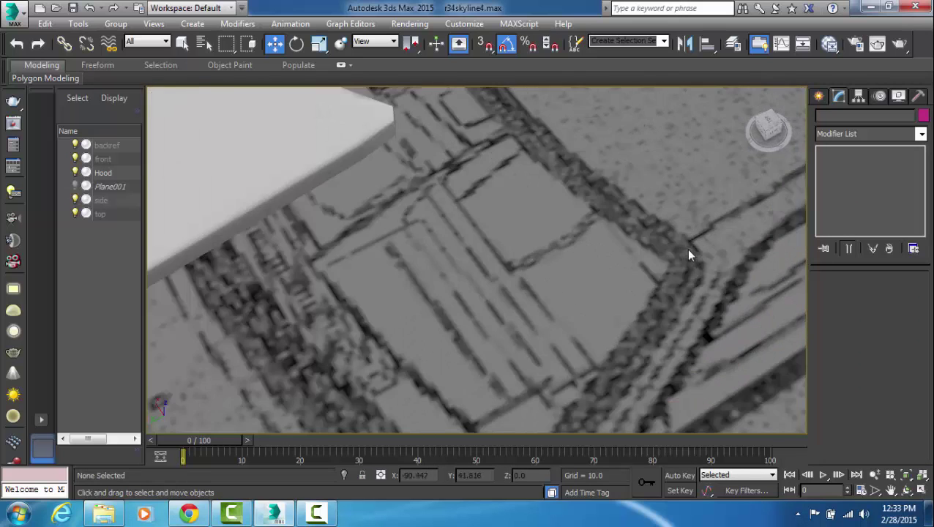
middle_drag(622, 205, 731, 298)
scroll(612, 299, down, 8)
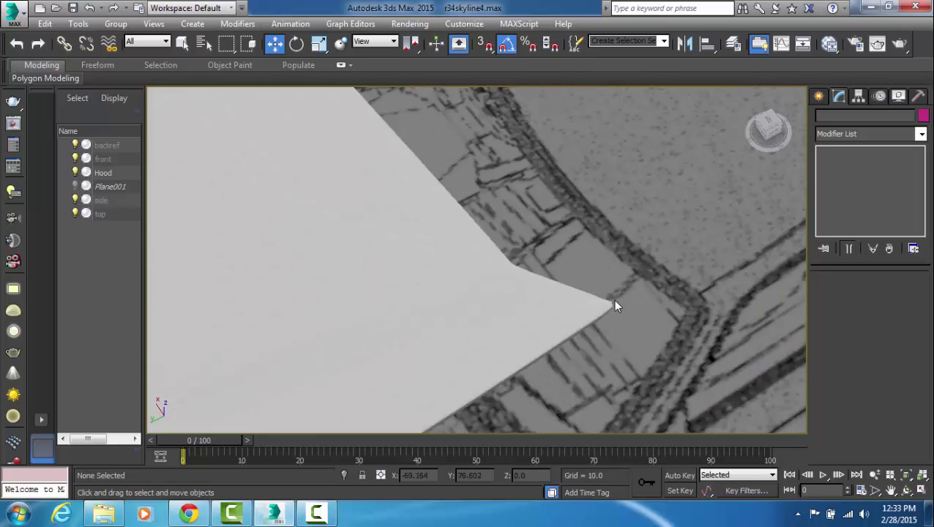
mouse_move(580, 301)
alt+middle_down()
mouse_move(600, 260)
mouse_move(537, 251)
alt+middle_up()
scroll(600, 260, up, 10)
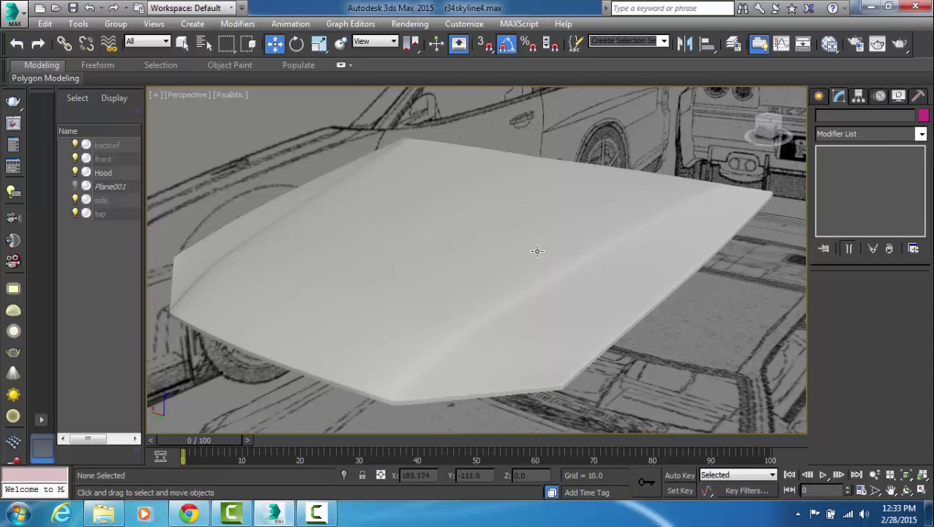
mouse_move(773, 193)
alt+middle_down()
mouse_move(705, 236)
mouse_move(763, 193)
alt+middle_up()
middle_drag(595, 234, 613, 223)
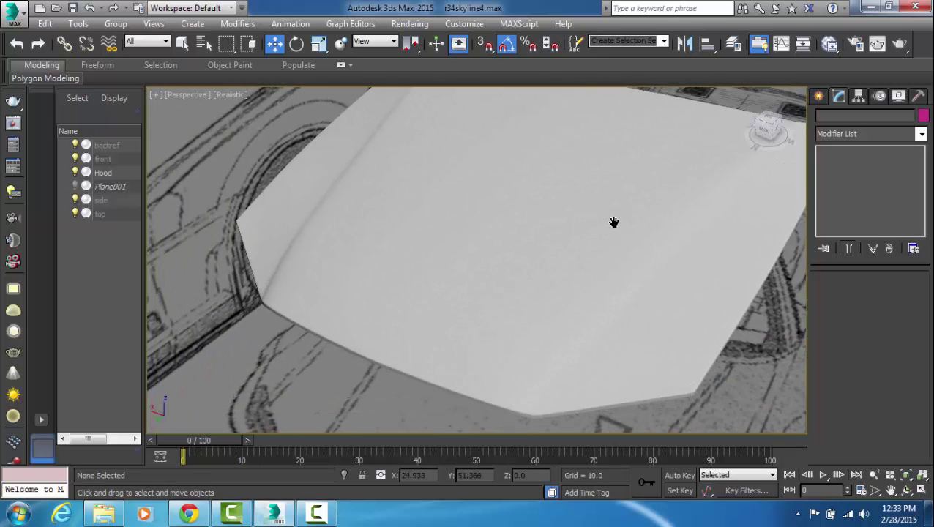
alt+middle_drag(668, 281, 644, 258)
alt+middle_drag(720, 284, 440, 248)
alt+middle_drag(569, 270, 535, 285)
- Undo the 0.23 rim chamfer and return to the rim edge selection on the hood's Editable Poly
click(535, 285)
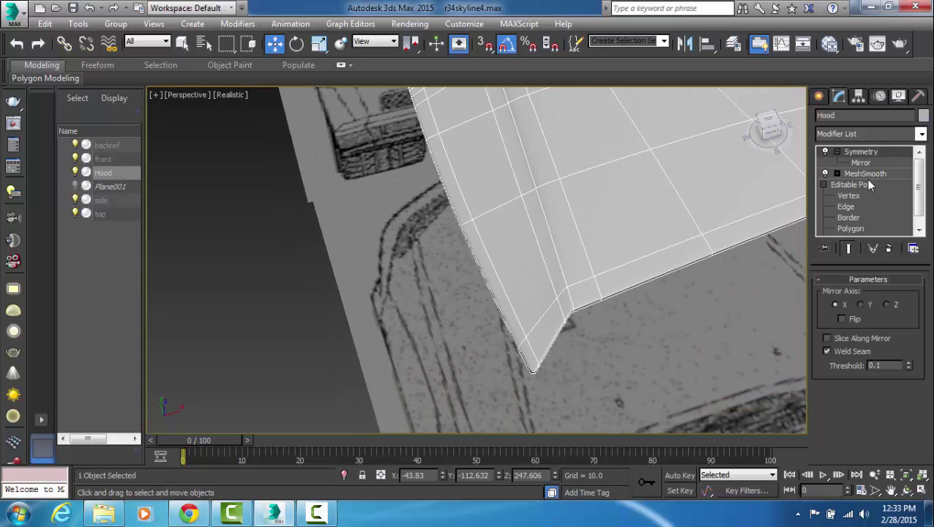
click(869, 185)
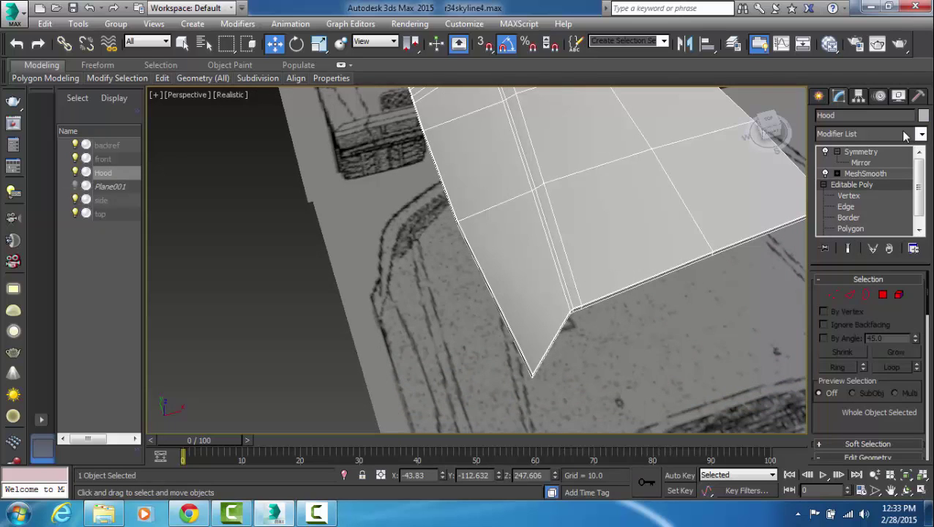
key(ctrl+z)
key(ctrl+z)
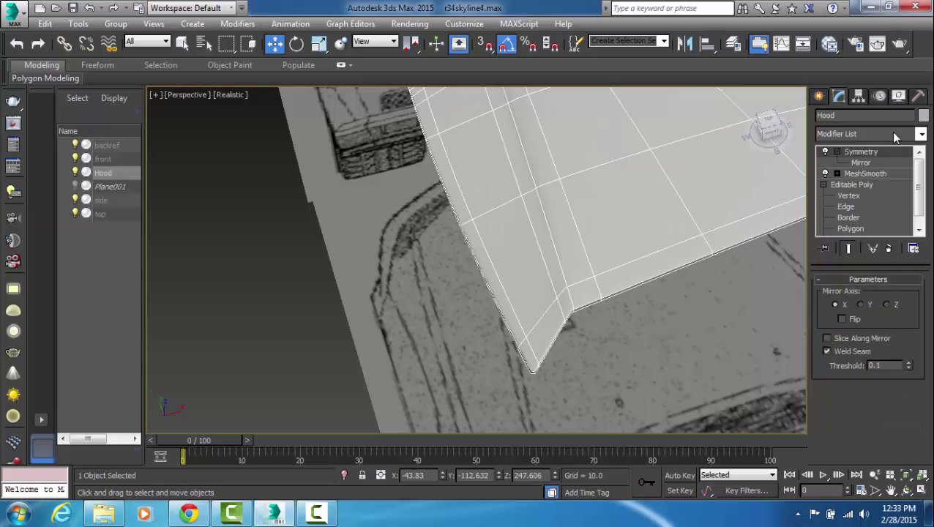
click(856, 184)
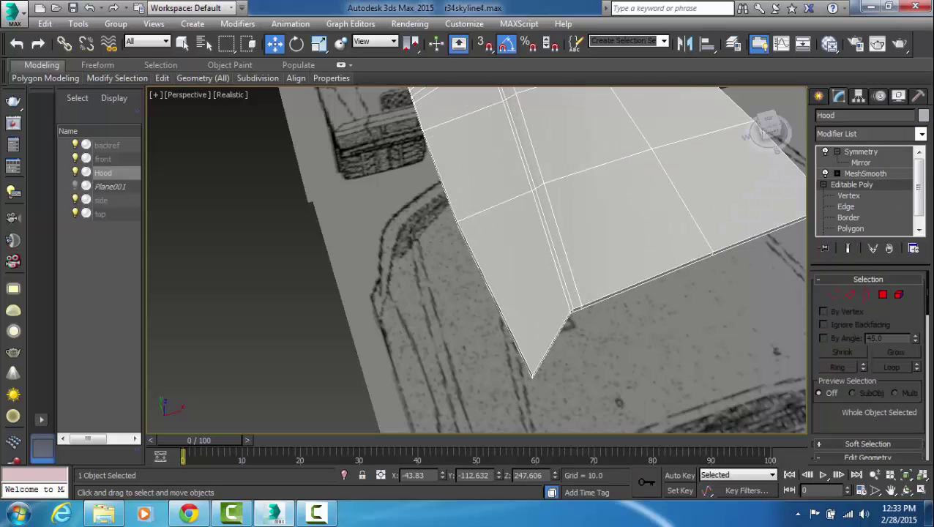
click(882, 302)
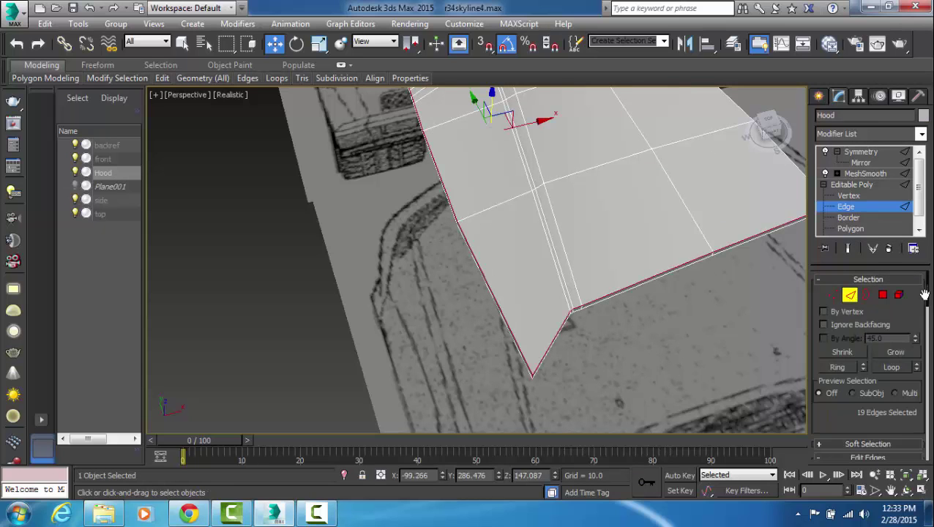
- Chamfer the selected rim edges by 0.06 with 1 segment, leave edge editing and deselect the hood
drag(928, 300, 926, 330)
click(861, 381)
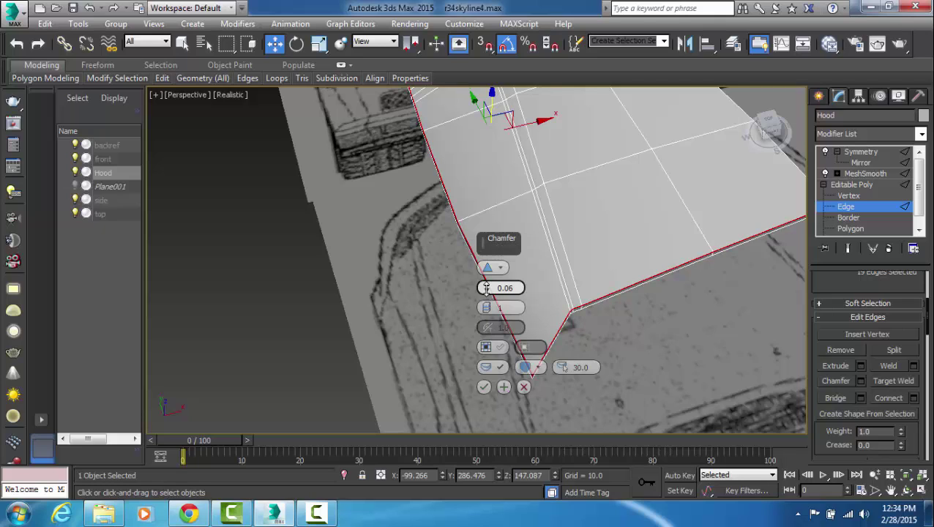
click(483, 387)
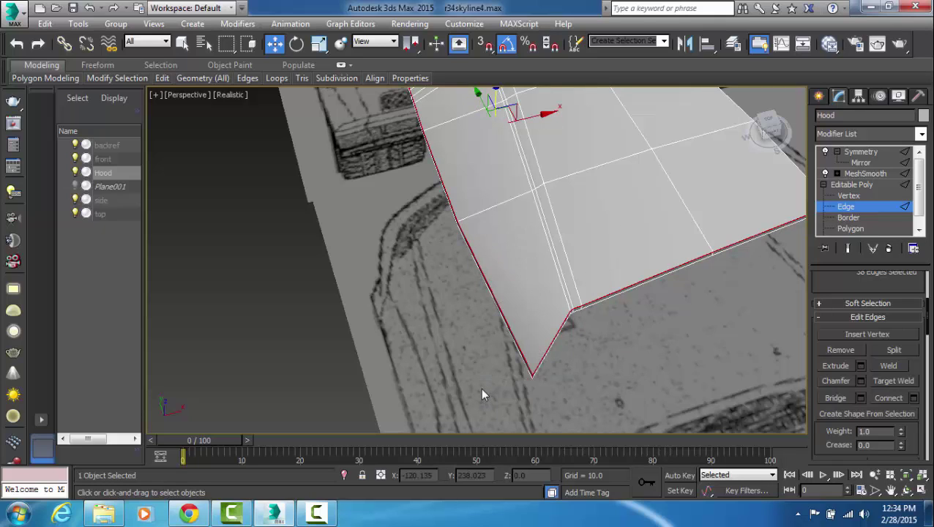
click(870, 210)
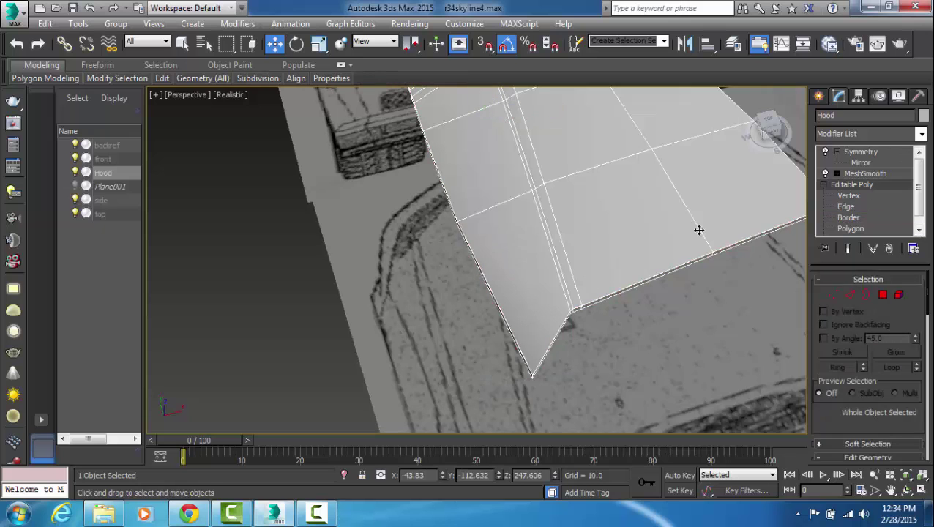
click(269, 351)
mouse_move(269, 351)
alt+middle_down()
mouse_move(376, 292)
mouse_move(405, 309)
mouse_move(411, 332)
mouse_move(529, 328)
mouse_move(478, 319)
mouse_move(487, 307)
mouse_move(457, 283)
mouse_move(429, 287)
mouse_move(454, 298)
mouse_move(408, 276)
mouse_move(433, 278)
mouse_move(442, 302)
mouse_move(431, 292)
mouse_move(445, 284)
mouse_move(538, 286)
mouse_move(595, 299)
mouse_move(580, 307)
mouse_move(582, 333)
mouse_move(603, 388)
mouse_move(576, 377)
mouse_move(506, 308)
mouse_move(433, 309)
mouse_move(393, 328)
mouse_move(363, 304)
mouse_move(432, 298)
alt+middle_up()
scroll(433, 277, up, 2)
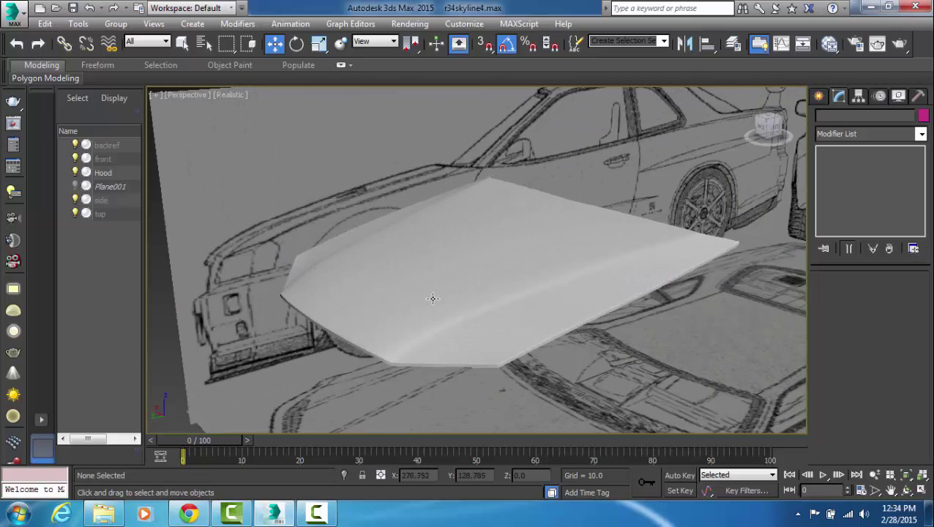
- Show all four viewports and start vertex editing on the hood's Editable Poly
key(alt+w)
middle_drag(200, 373, 293, 370)
scroll(309, 359, down, 2)
click(302, 347)
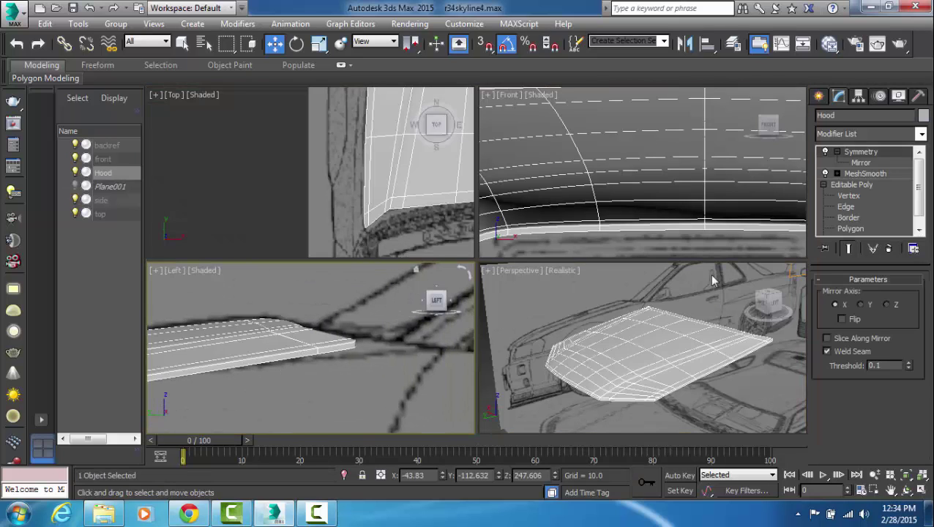
click(876, 186)
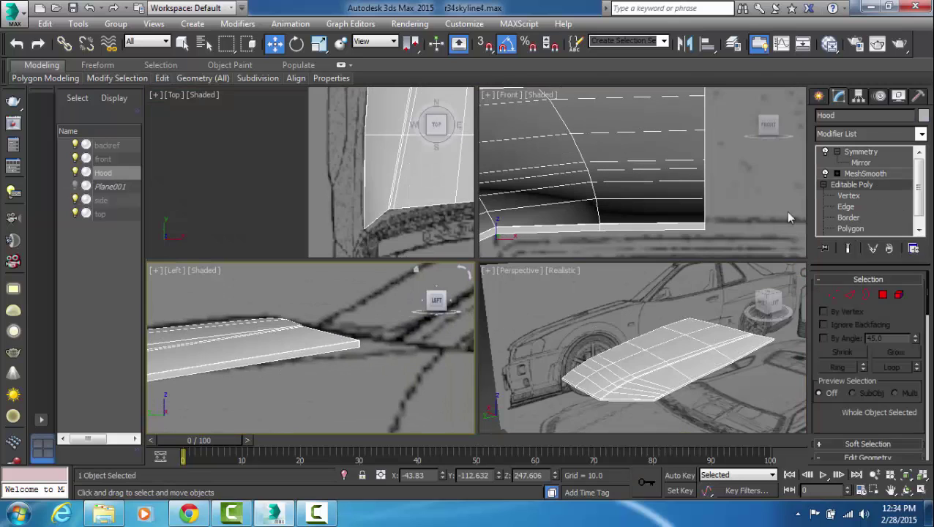
click(834, 295)
middle_drag(313, 359, 440, 347)
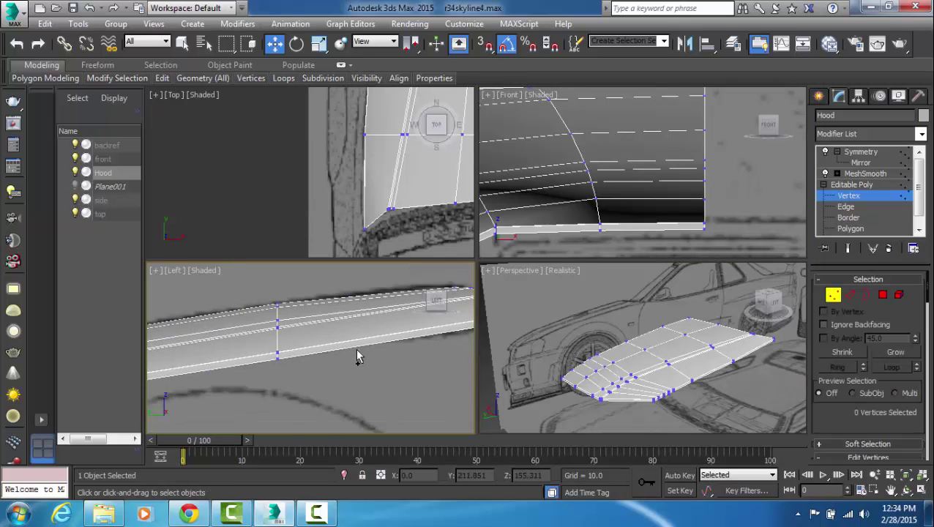
middle_drag(356, 358, 401, 347)
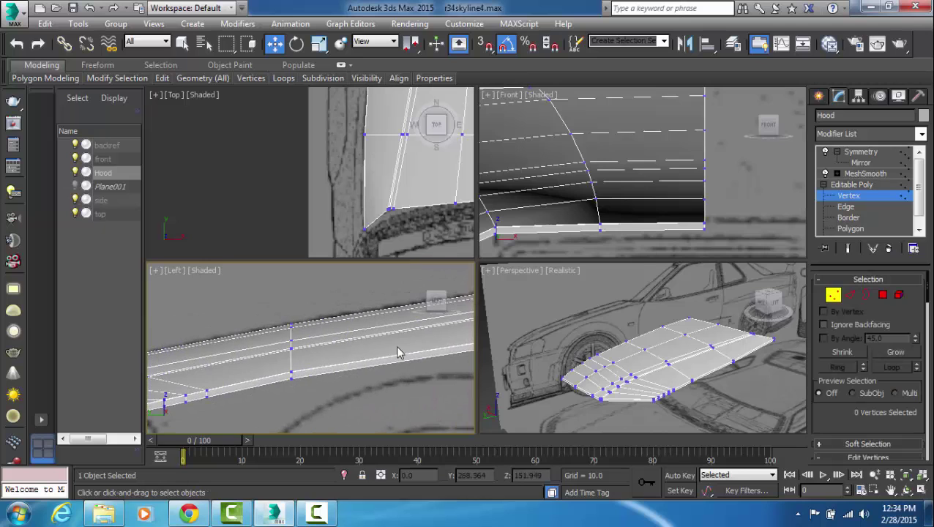
key(m)
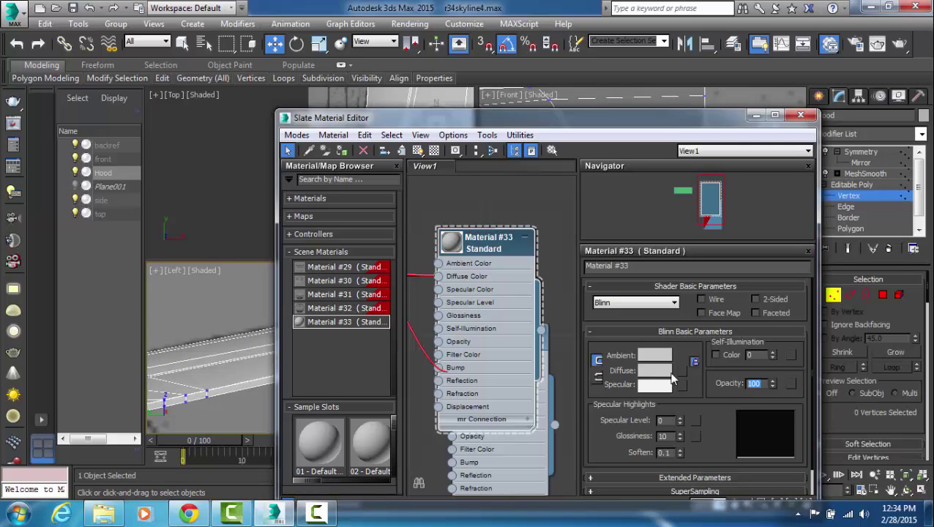
click(800, 114)
- Move the hood's five rear outer corner vertices lengthwise to fit the side and top blueprints, and clear the selection
middle_drag(359, 357, 168, 361)
scroll(351, 342, up, 2)
middle_drag(234, 360, 390, 353)
middle_drag(219, 366, 340, 327)
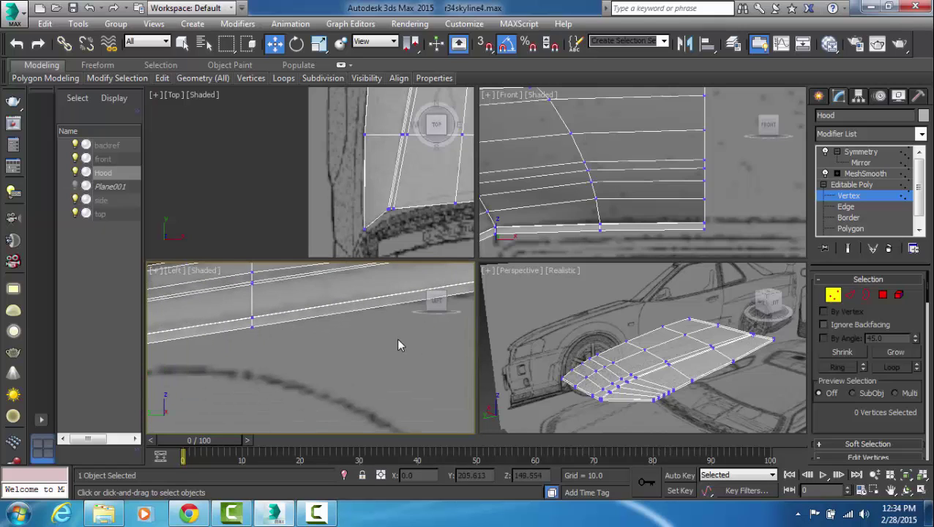
middle_drag(399, 345, 265, 354)
middle_drag(314, 323, 227, 364)
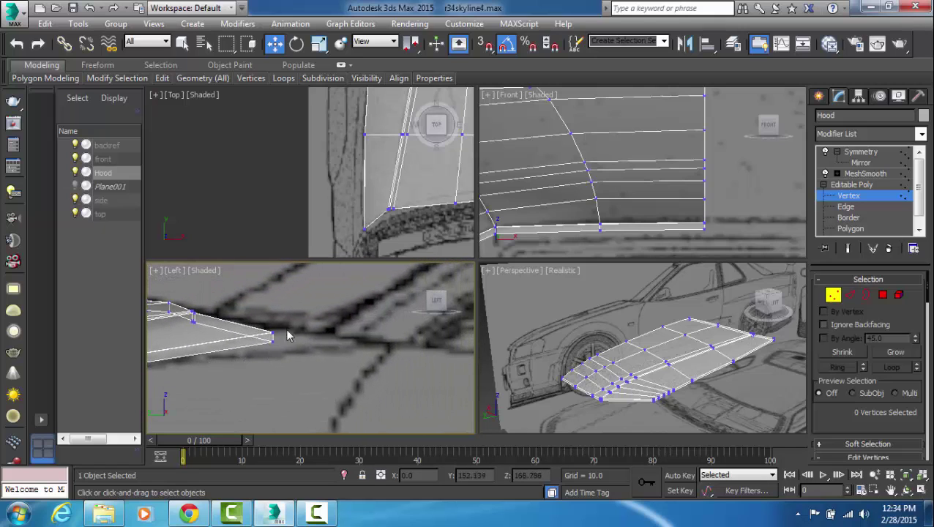
drag(286, 325, 262, 359)
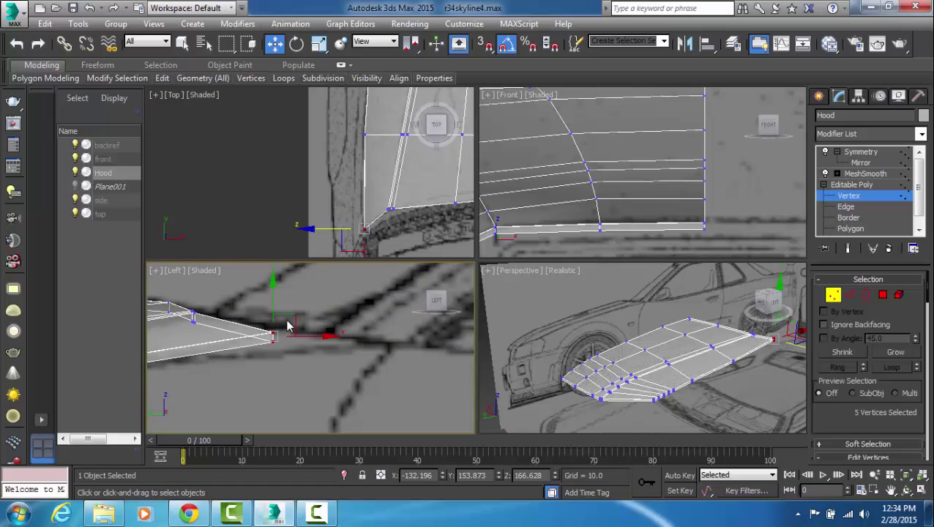
drag(315, 337, 399, 379)
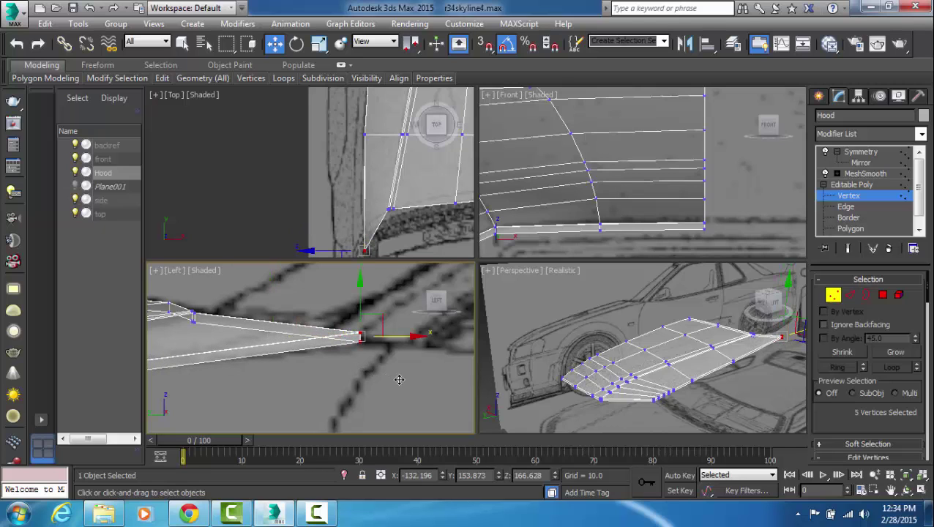
scroll(414, 216, up, 3)
middle_drag(372, 254, 419, 206)
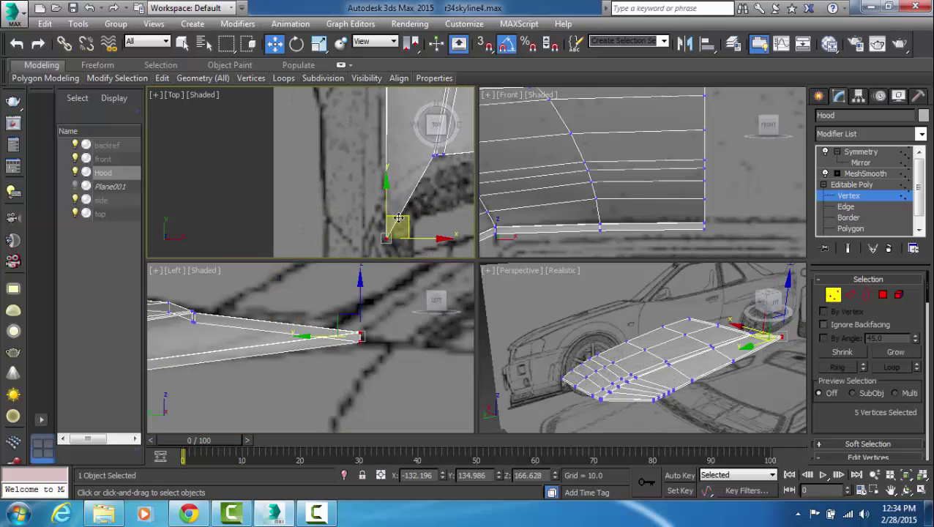
drag(397, 217, 400, 180)
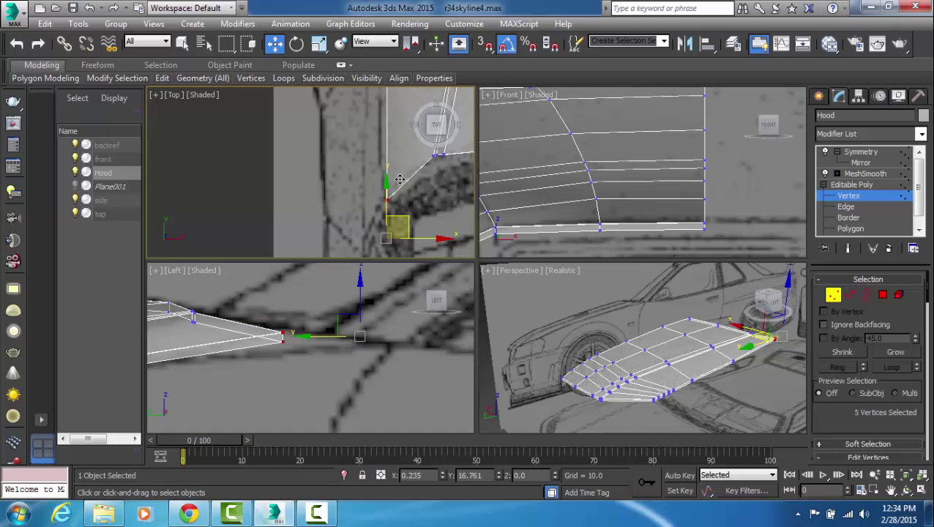
click(365, 330)
- Select the three side rim vertices above the front wheel arch and raise them to a Z of about 156.08
middle_drag(296, 379, 307, 339)
scroll(366, 327, down, 3)
middle_drag(308, 341, 449, 339)
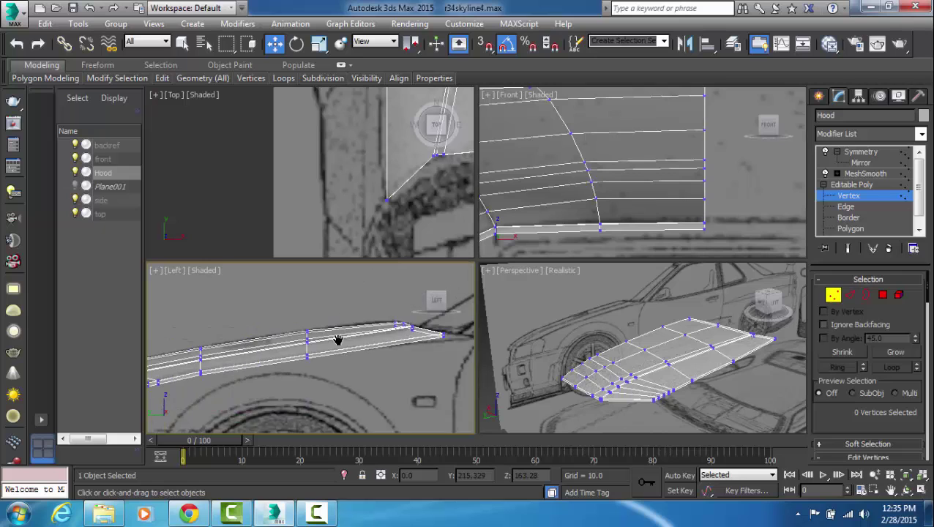
scroll(337, 345, up, 2)
drag(290, 380, 290, 379)
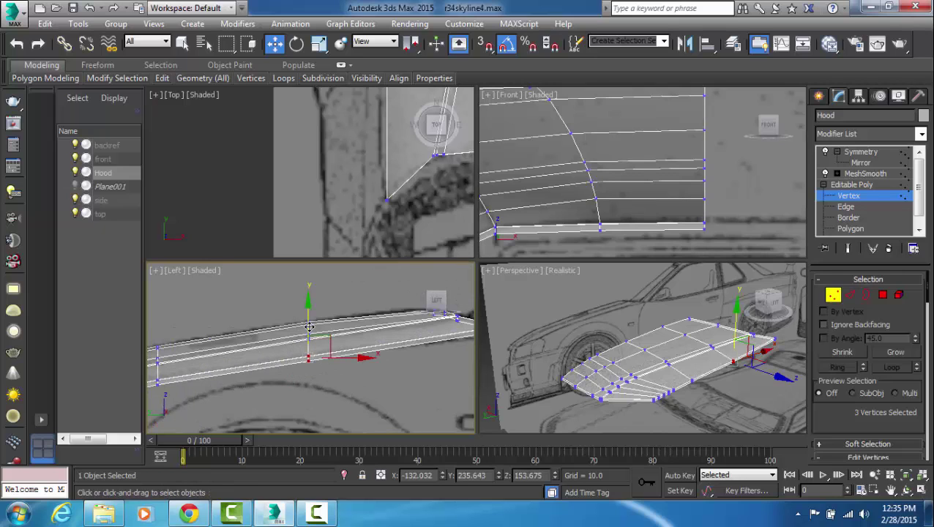
drag(308, 325, 310, 321)
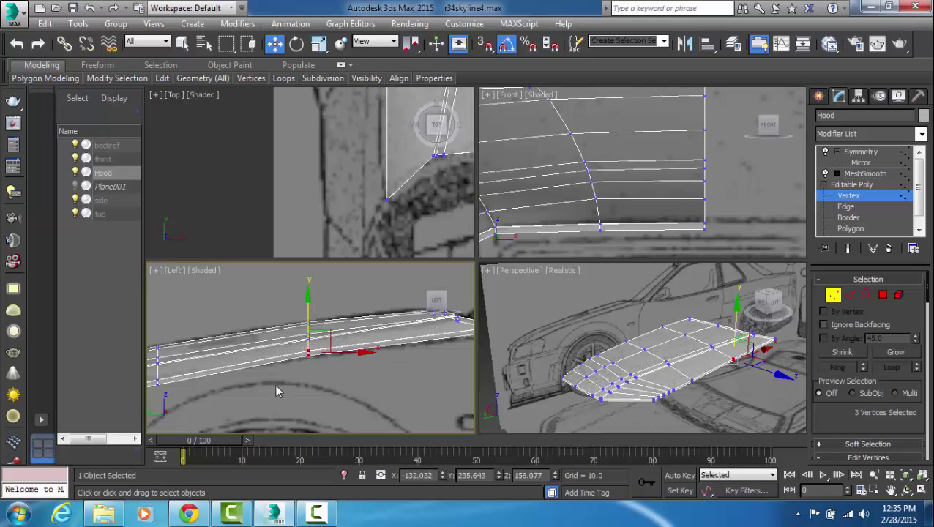
- Raise the next column of side rim vertices ahead of the previous ones slightly to fit the side blueprint
click(274, 385)
middle_drag(184, 386, 297, 356)
drag(295, 343, 261, 361)
drag(274, 322, 275, 317)
click(260, 402)
middle_drag(198, 391, 247, 377)
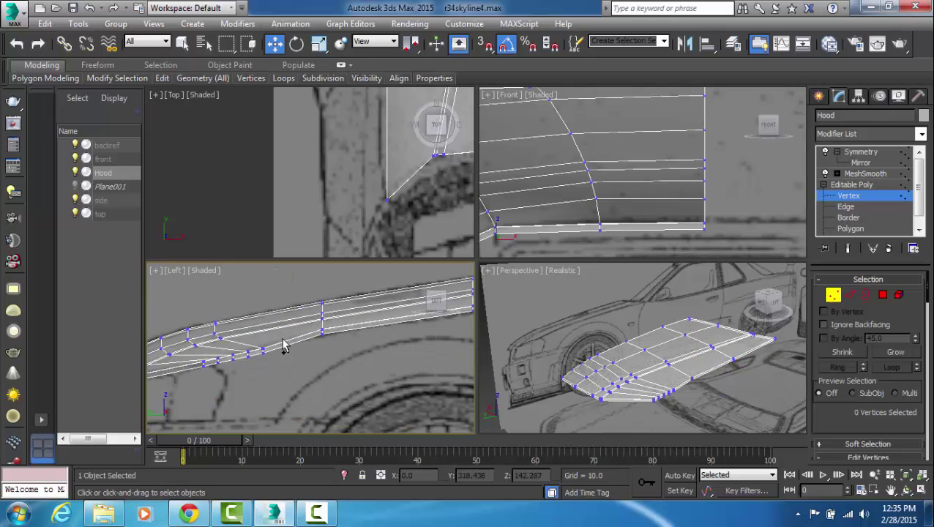
- Select the twelve side rim vertices in the cluster above the headlight, raise them to the blueprint line and clear the selection
drag(242, 384, 199, 374)
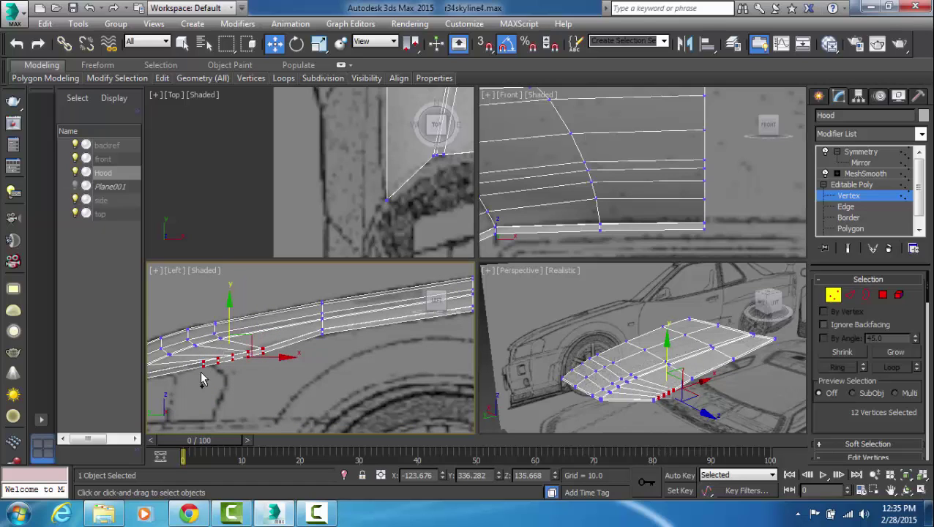
drag(230, 327, 230, 321)
scroll(262, 377, up, 2)
scroll(261, 377, up, 2)
middle_drag(208, 377, 269, 376)
click(269, 375)
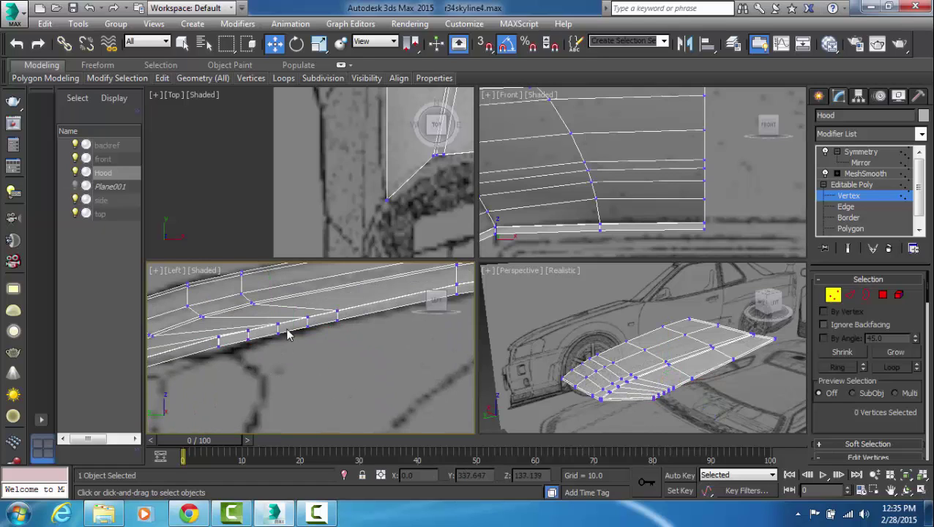
- Lower the middle vertices of the side rim cluster slightly and its five foremost vertices to a Z of about 133.49
drag(288, 320, 265, 346)
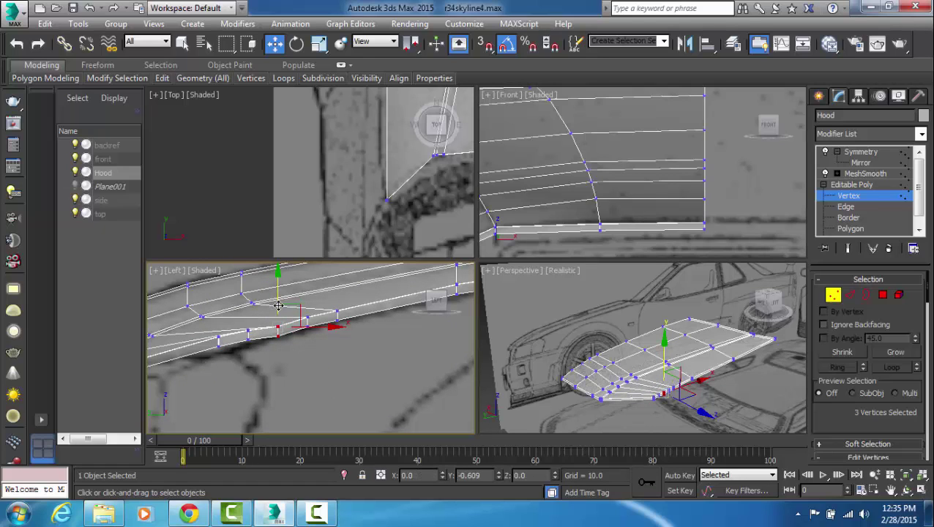
drag(279, 305, 247, 307)
click(236, 346)
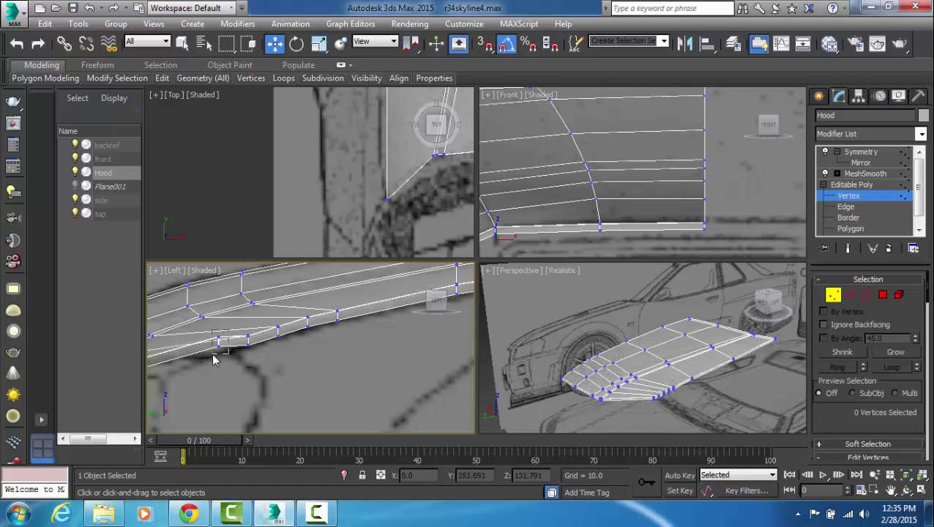
drag(212, 355, 213, 355)
drag(218, 310, 218, 315)
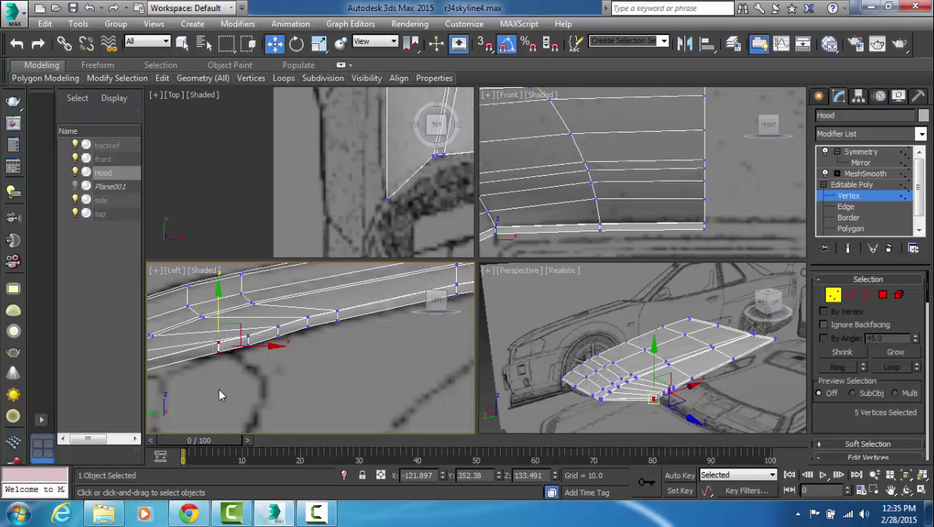
click(222, 395)
- Raise the six vertices at the hood's front outer corner to fit the side blueprint and clear the selection
middle_drag(172, 395, 297, 397)
scroll(284, 401, up, 2)
middle_drag(378, 349, 327, 381)
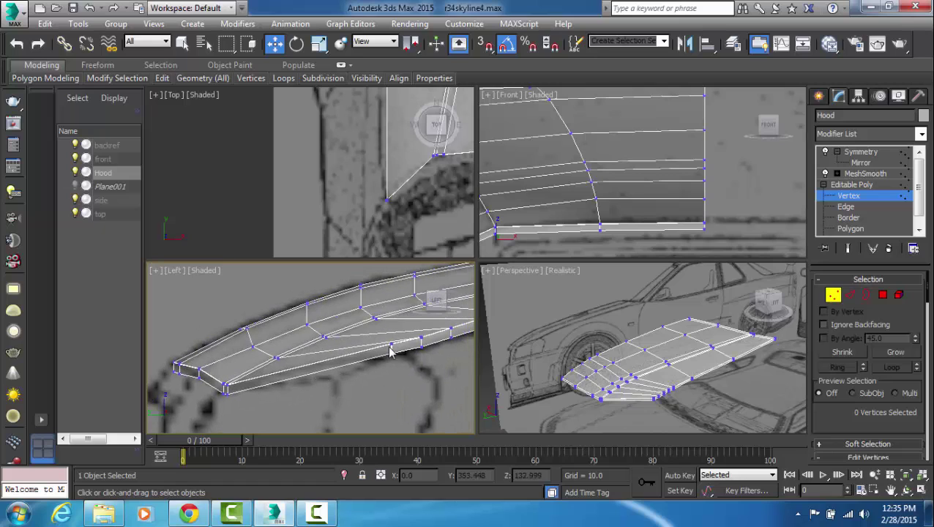
drag(223, 412, 223, 414)
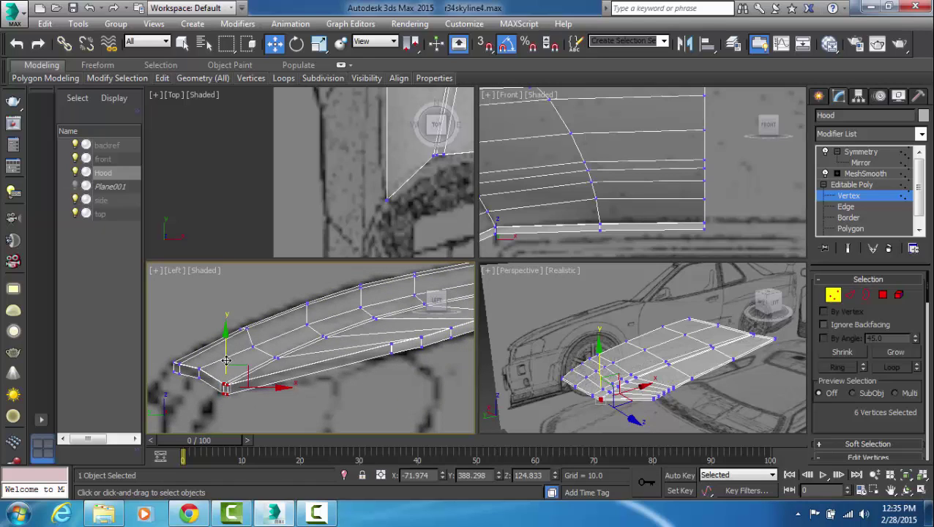
mouse_move(227, 360)
mouse_down()
mouse_move(230, 326)
mouse_move(234, 353)
mouse_up()
click(251, 393)
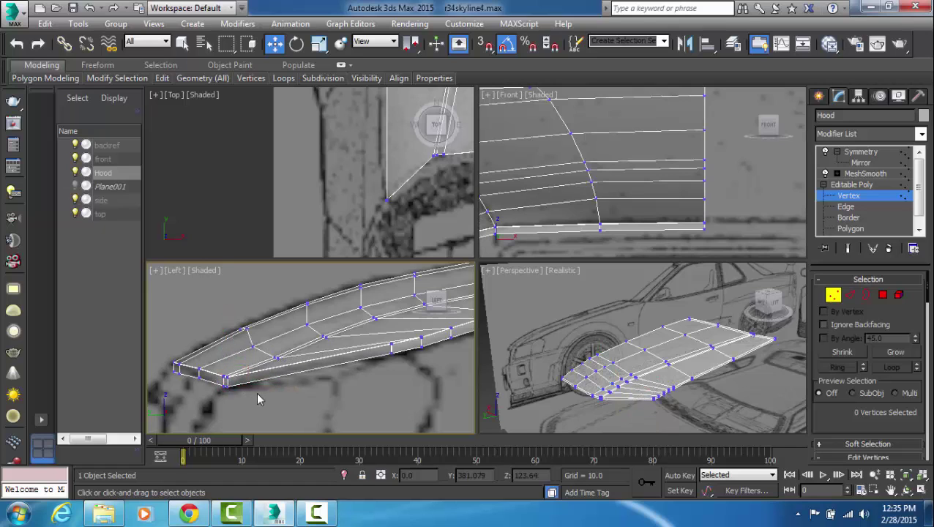
- Lower the three outermost vertices of the front outer corner to a Z of about 125.80
middle_drag(236, 401, 266, 394)
scroll(265, 392, up, 2)
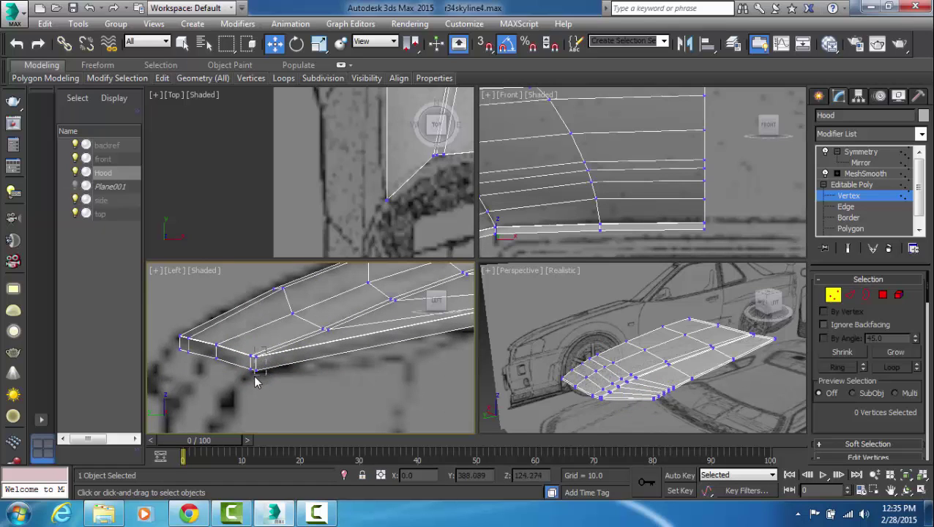
drag(255, 376, 253, 377)
drag(258, 336, 258, 340)
- Raise the front rim vertices midway between the outer corner and the tip of the nose slightly and clear the selection
middle_drag(384, 412, 308, 420)
scroll(297, 397, up, 2)
middle_drag(210, 401, 315, 389)
scroll(321, 396, down, 2)
scroll(298, 391, up, 2)
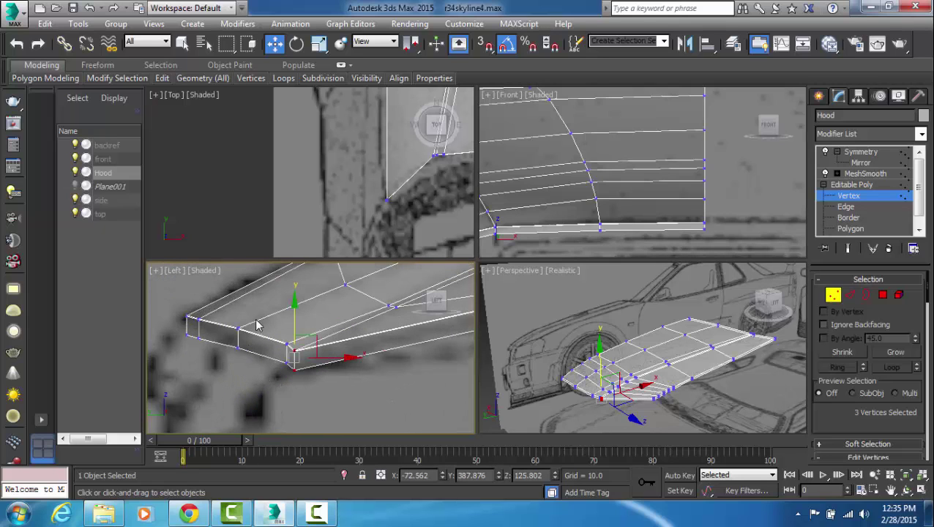
drag(257, 320, 228, 354)
drag(236, 312, 236, 305)
click(221, 348)
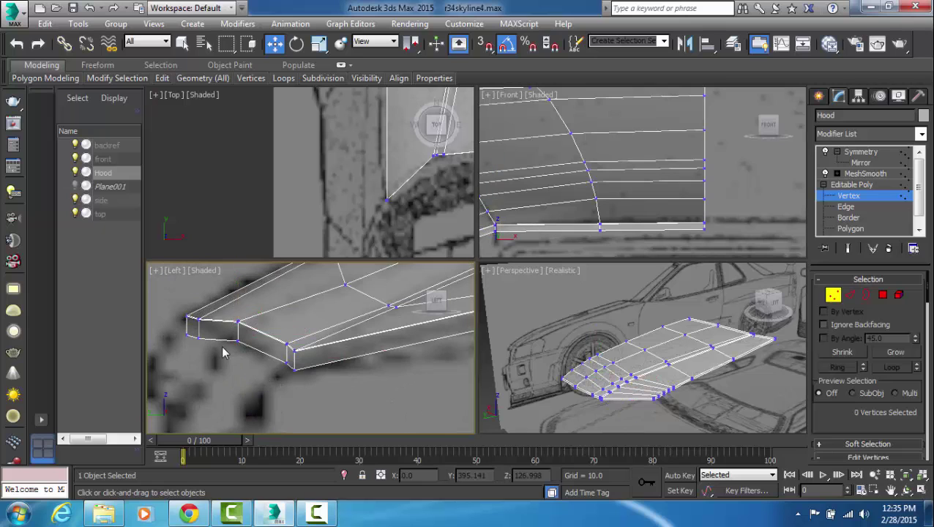
- Select the six front rim vertices nearest the hood's centreline and raise them to the side blueprint
middle_drag(211, 331, 235, 352)
drag(229, 330, 209, 366)
drag(222, 330, 234, 309)
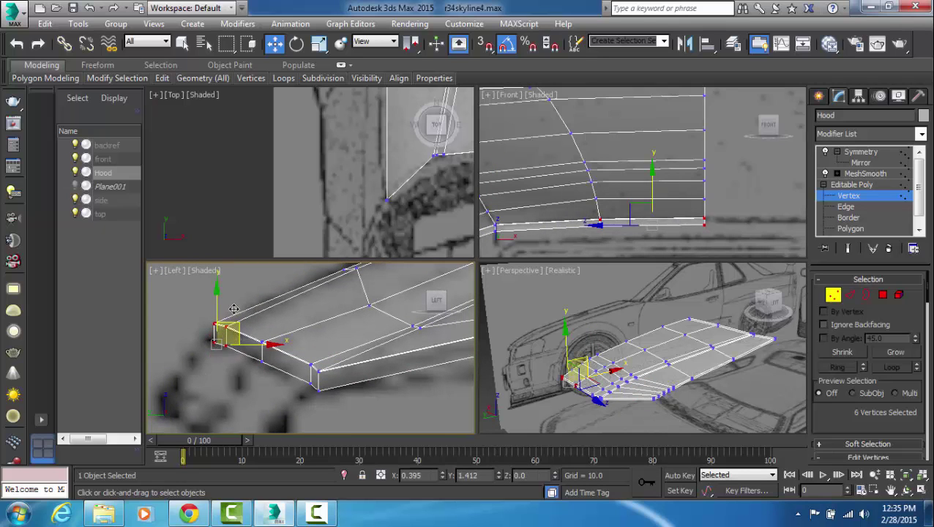
click(234, 388)
middle_drag(330, 366, 256, 393)
scroll(298, 374, down, 2)
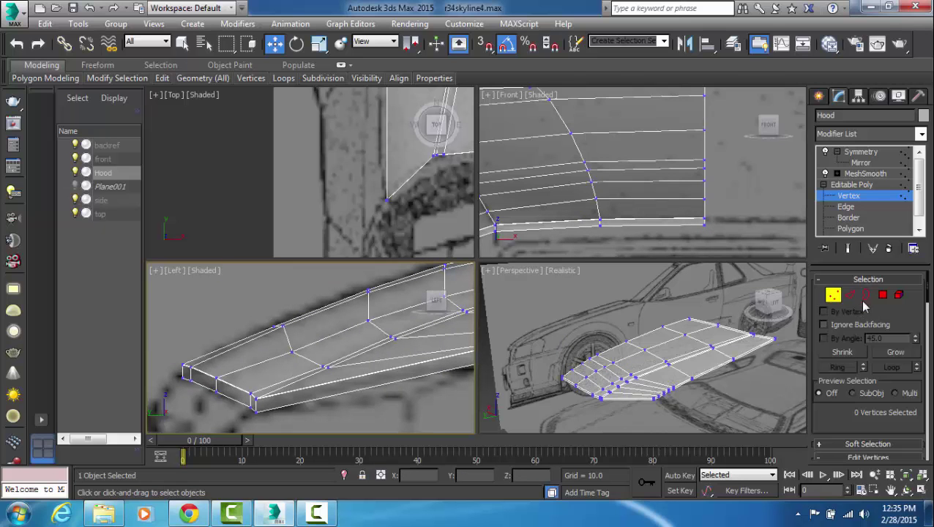
- Leave vertex editing to examine the smoothed hood from the front, reselect it and resume vertex editing
click(834, 298)
alt+middle_drag(636, 360, 614, 397)
click(672, 386)
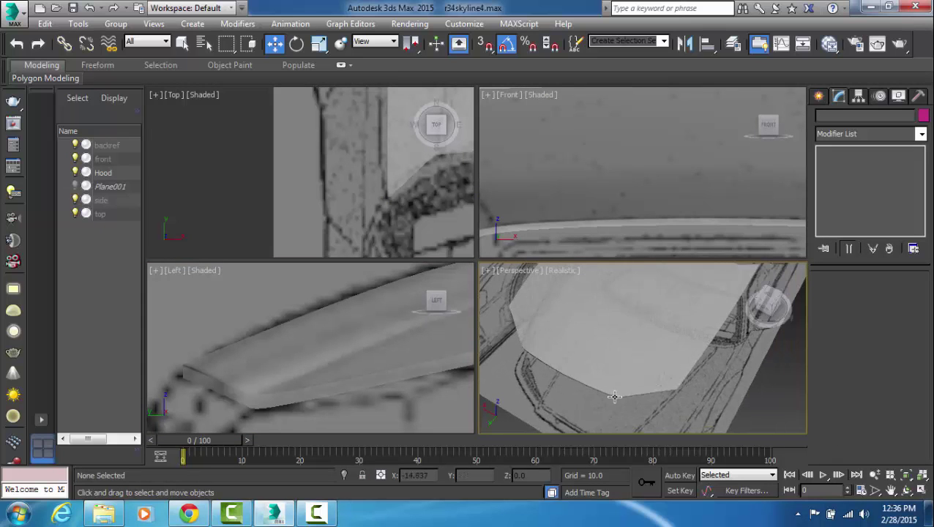
click(613, 387)
middle_drag(423, 396, 355, 392)
click(848, 196)
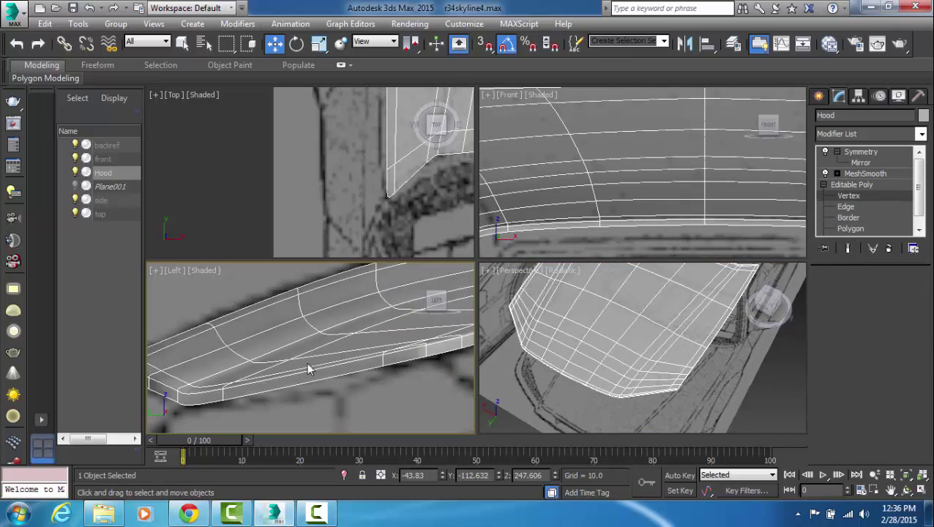
- Raise the two crease vertices behind the front outer corner and the neighbouring vertex towards the centreline slightly
scroll(309, 364, down, 2)
middle_drag(303, 369, 358, 369)
scroll(347, 380, up, 2)
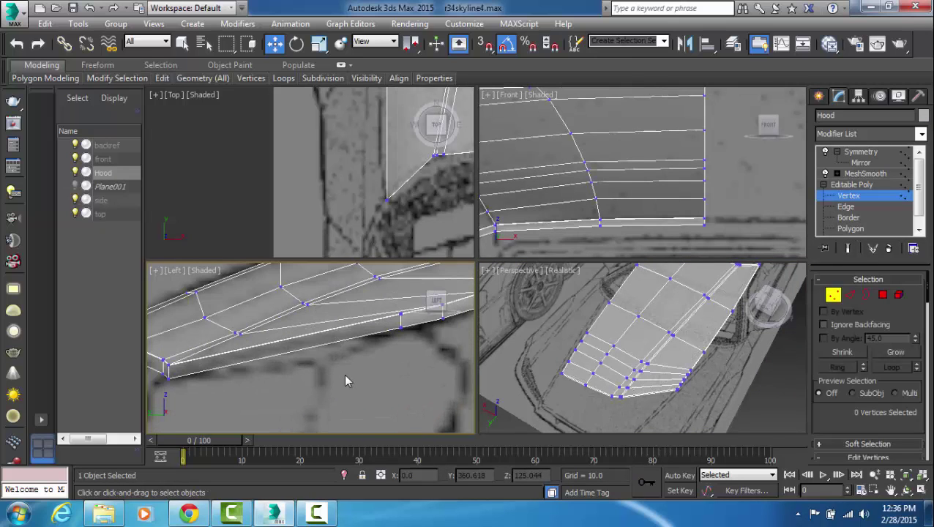
middle_drag(236, 333, 273, 340)
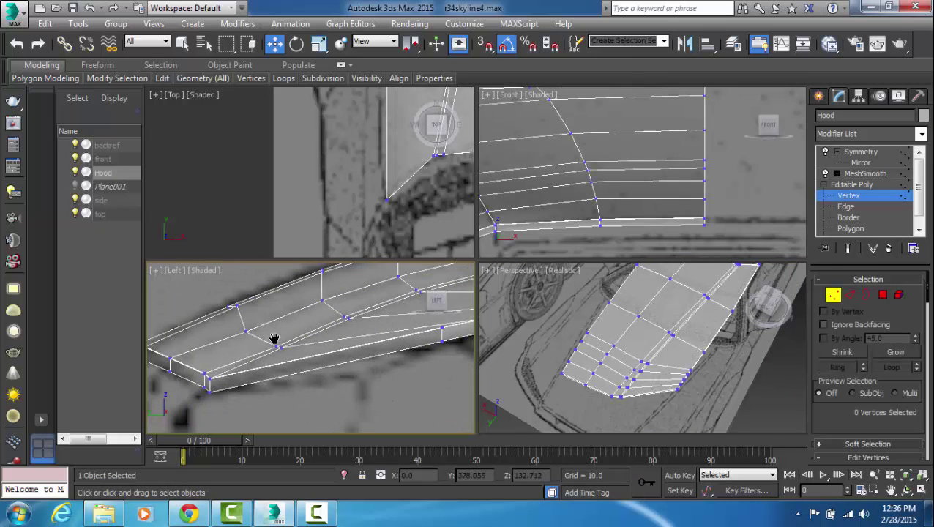
mouse_move(366, 315)
middle_down()
mouse_move(273, 355)
mouse_move(313, 348)
mouse_move(311, 363)
middle_up()
drag(269, 379, 270, 380)
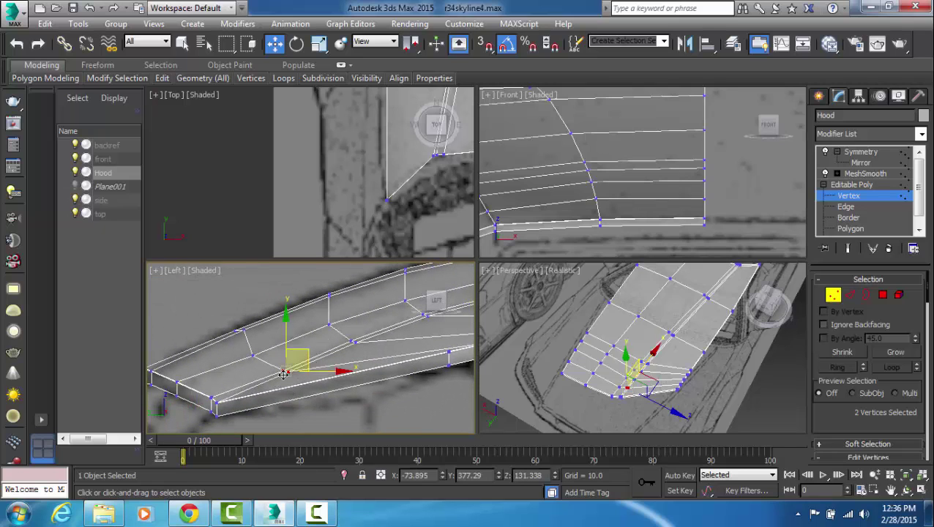
drag(286, 346, 286, 345)
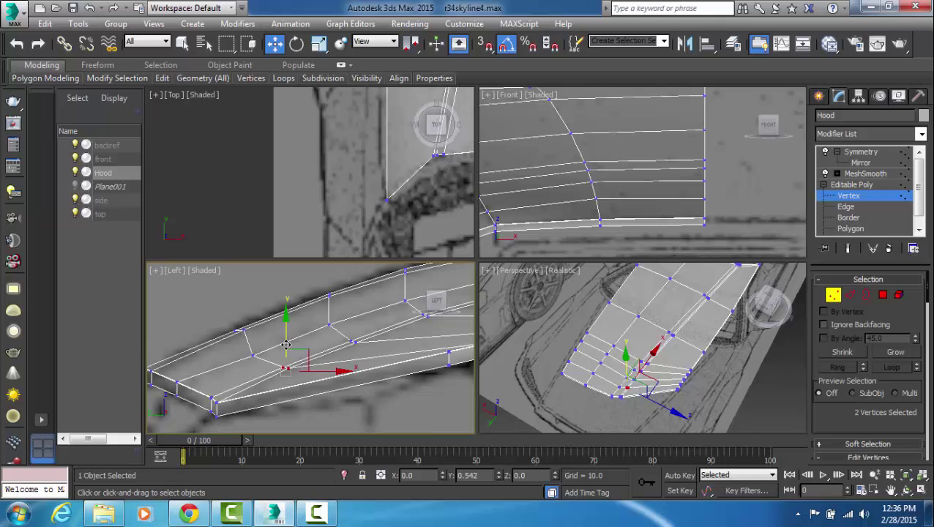
click(252, 354)
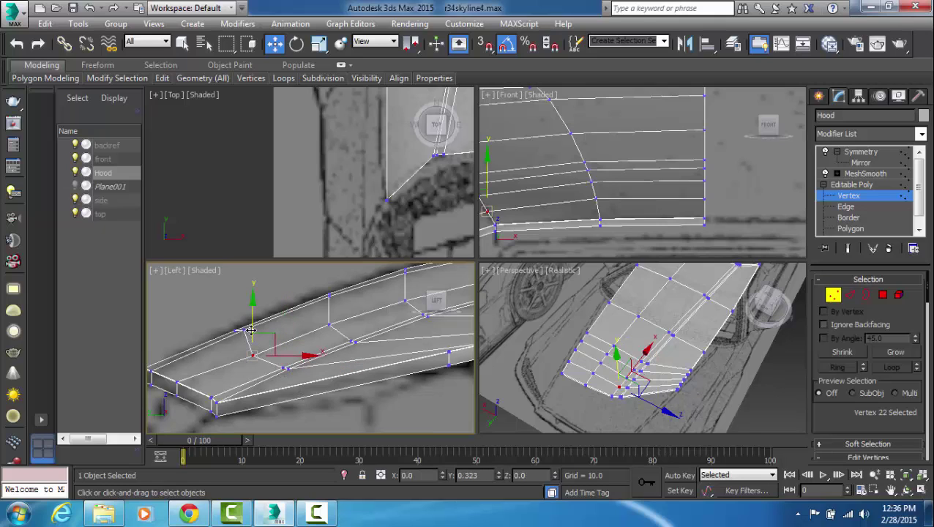
drag(251, 330, 252, 329)
- Adjust the three rim vertices midway along the front edge to a Z of about 128.48 and clear the selection
click(187, 377)
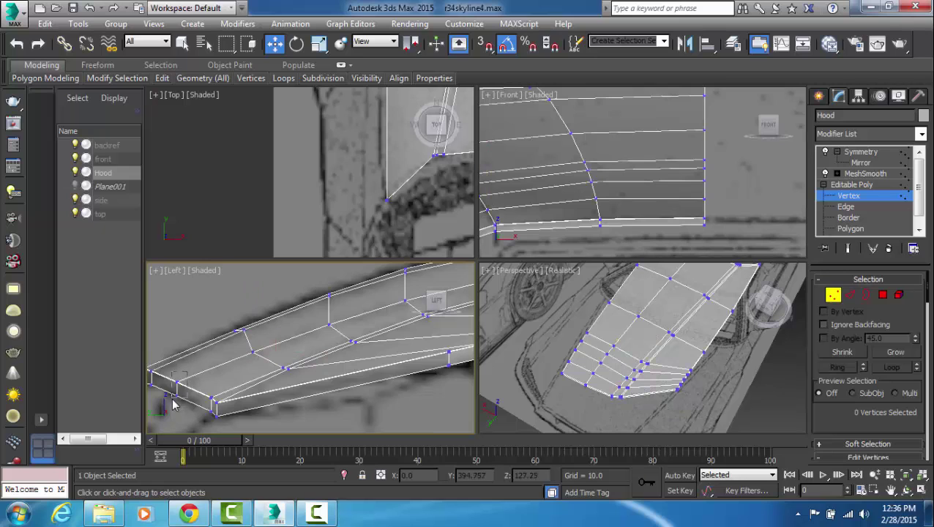
drag(174, 405, 177, 364)
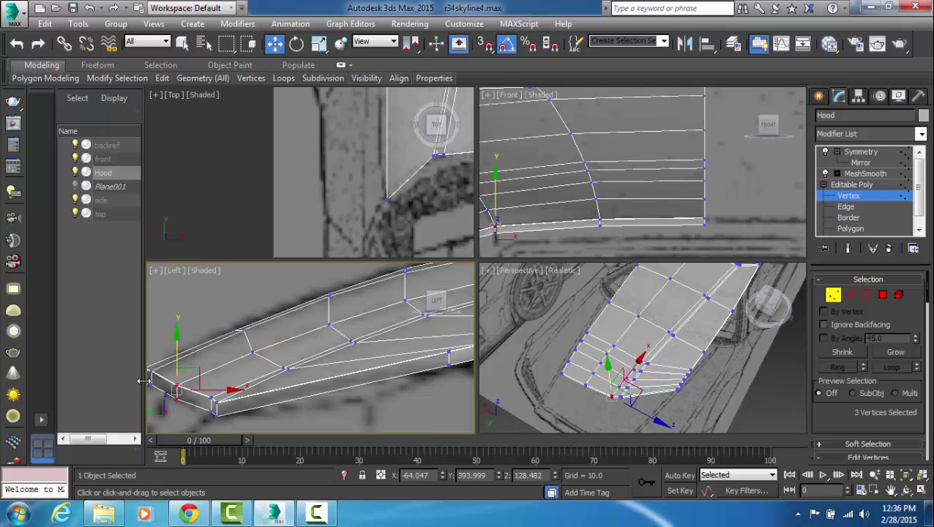
click(297, 394)
- Examine the hood's side outline against the side blueprint from the nose back to the windshield end
middle_drag(297, 394, 271, 368)
middle_drag(355, 329, 253, 345)
middle_drag(388, 329, 256, 344)
middle_drag(358, 310, 255, 344)
middle_drag(378, 338, 270, 346)
middle_drag(418, 330, 281, 344)
middle_drag(385, 328, 282, 339)
middle_drag(410, 324, 331, 333)
middle_drag(358, 330, 342, 332)
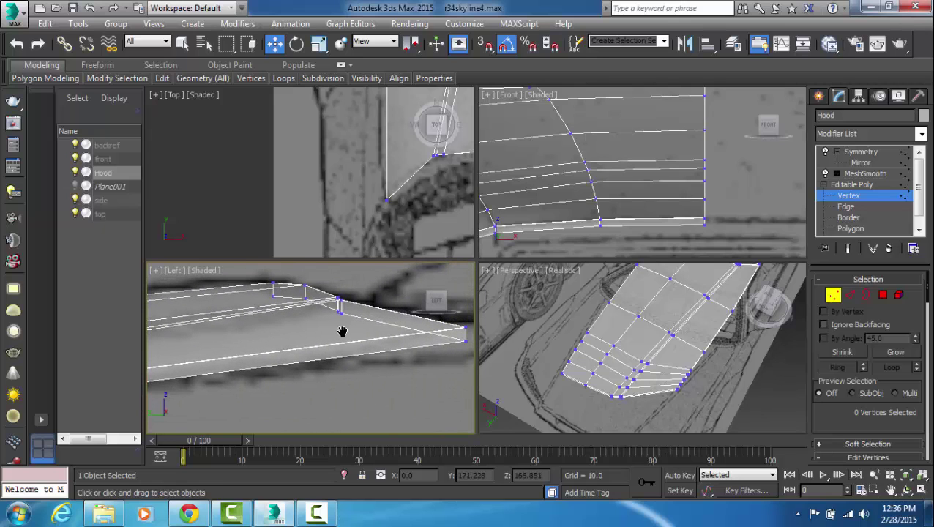
- Leave vertex editing, deselect the hood and examine its smoothed front edge in perspective
alt+middle_drag(637, 364, 637, 318)
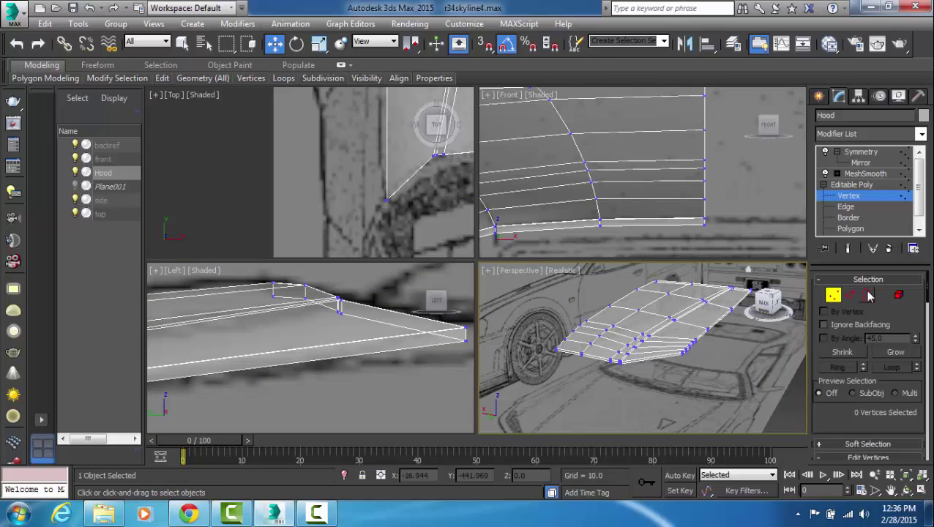
click(833, 295)
click(778, 410)
scroll(682, 380, up, 2)
alt+middle_drag(682, 381, 740, 407)
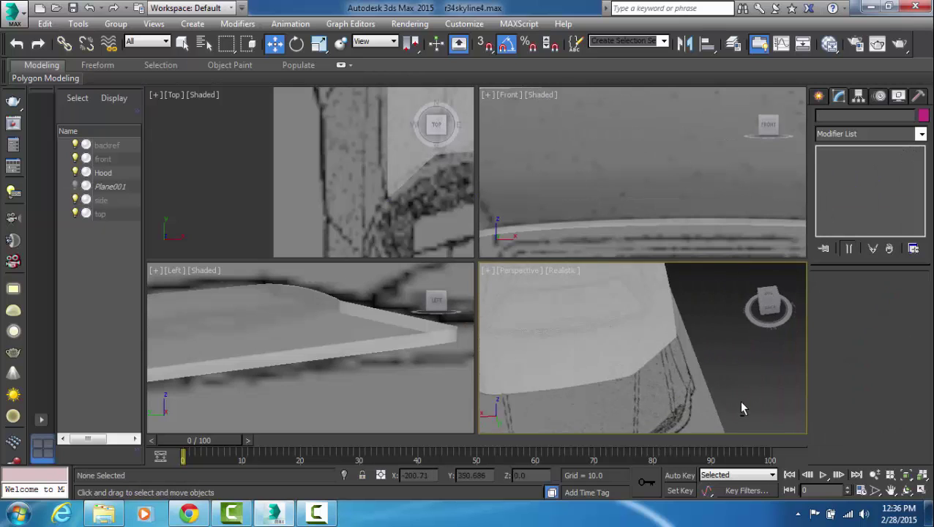
middle_drag(620, 373, 686, 371)
- Select the hood in a maximized perspective view and set the opacity of Material #33 to 100
click(681, 370)
key(alt+w)
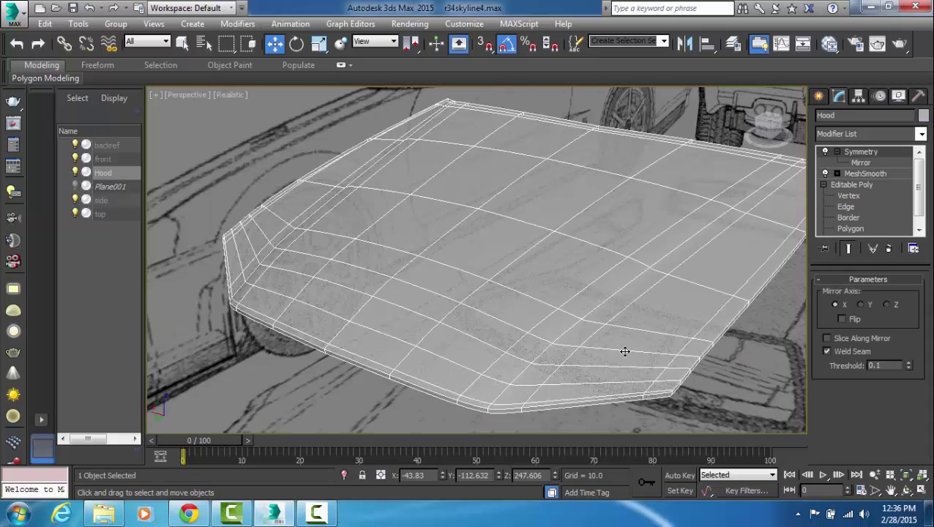
key(m)
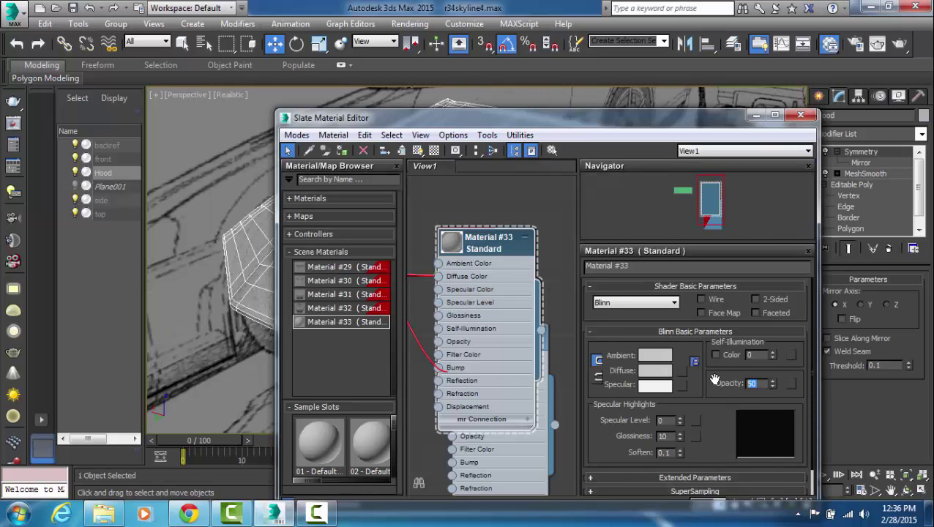
text(100)
key(Return)
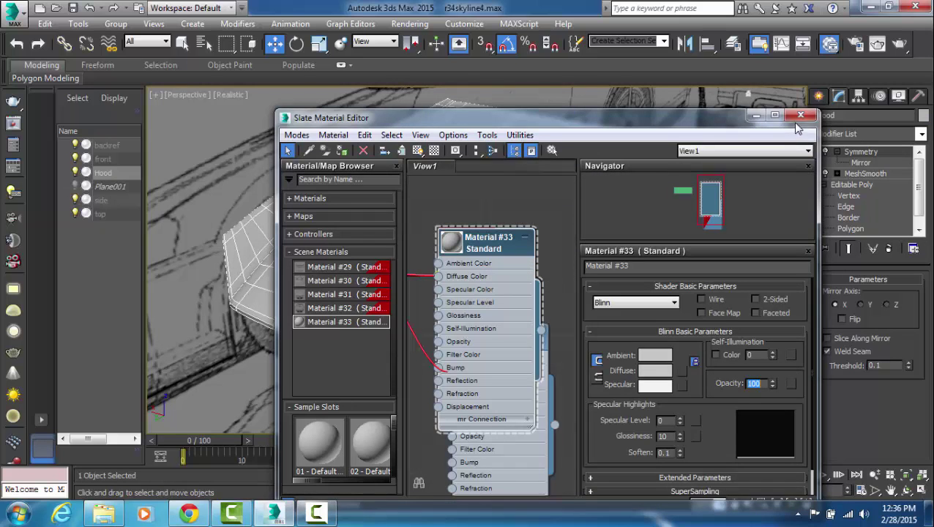
click(801, 115)
- Deselect the hood and examine its opaque, smoothed surface from the front, low and raised angles
key(ctrl+d)
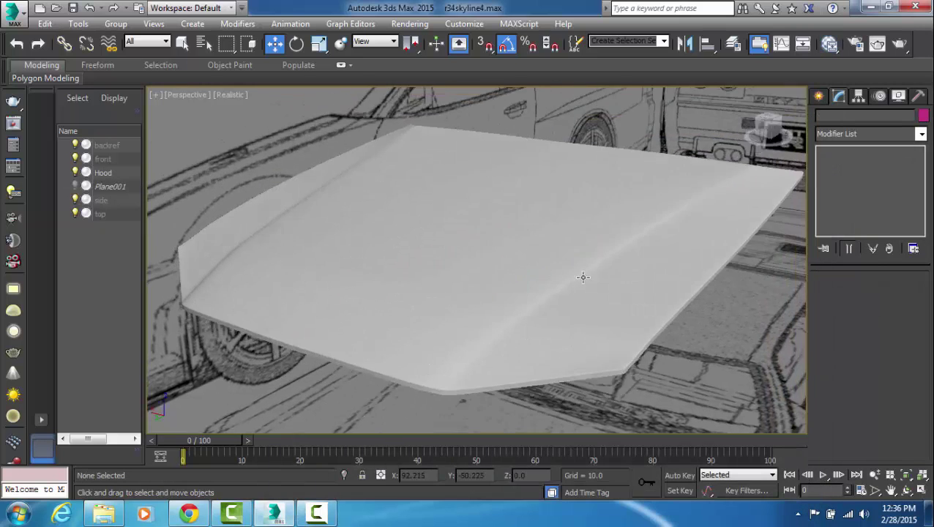
alt+middle_drag(584, 277, 646, 245)
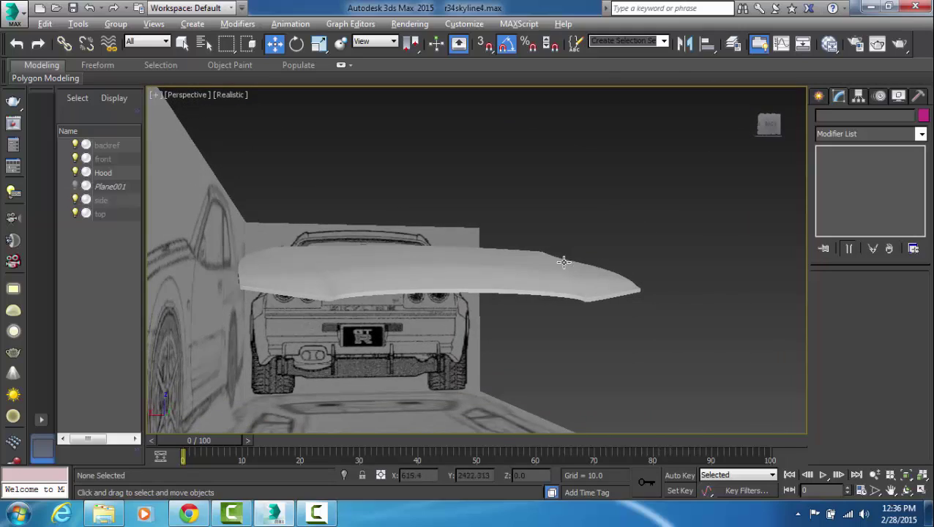
alt+middle_drag(563, 262, 482, 313)
- Reselect the hood, show all four viewports and compare its side profile with the side blueprint
click(479, 311)
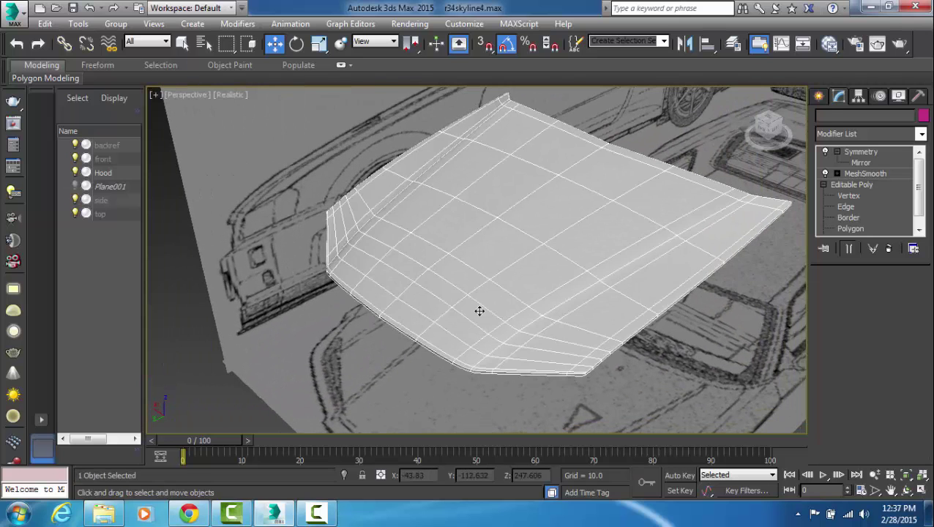
key(alt+w)
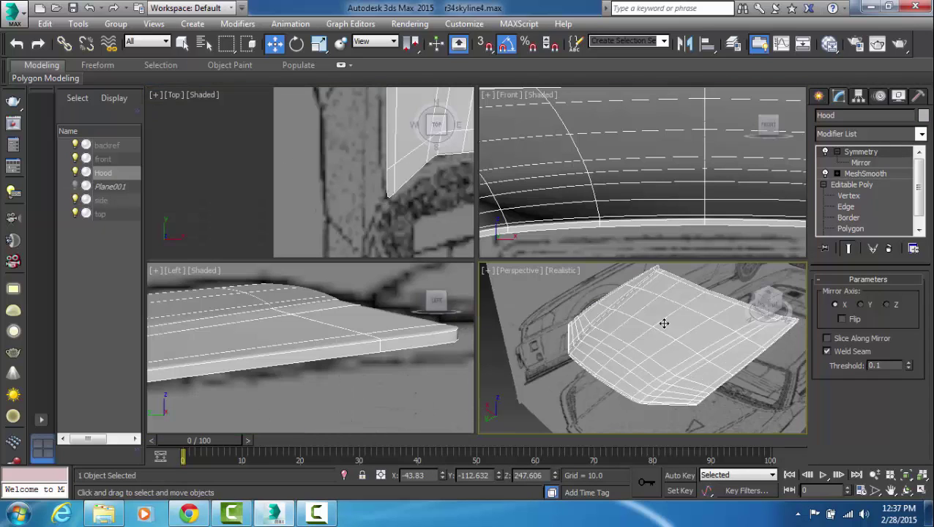
alt+middle_drag(705, 350, 582, 349)
scroll(354, 337, down, 4)
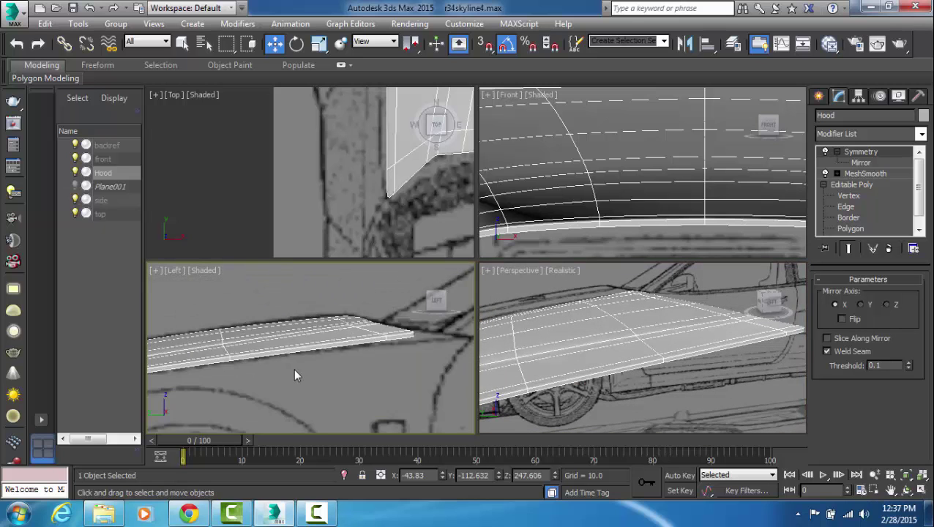
scroll(297, 374, down, 2)
middle_drag(296, 374, 315, 372)
middle_drag(172, 374, 333, 353)
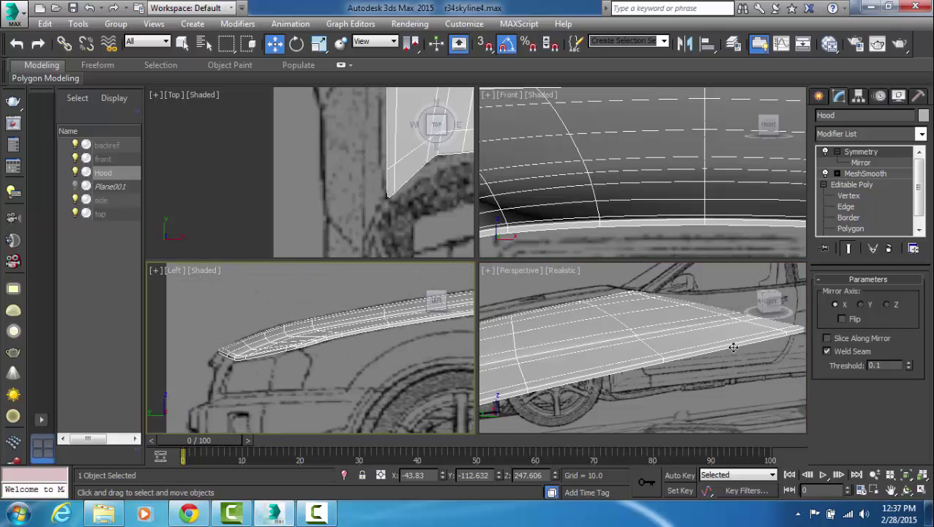
- Maximize the perspective view, look at the hood from the front and deselect it to show its surface without wireframe
middle_drag(661, 335, 676, 353)
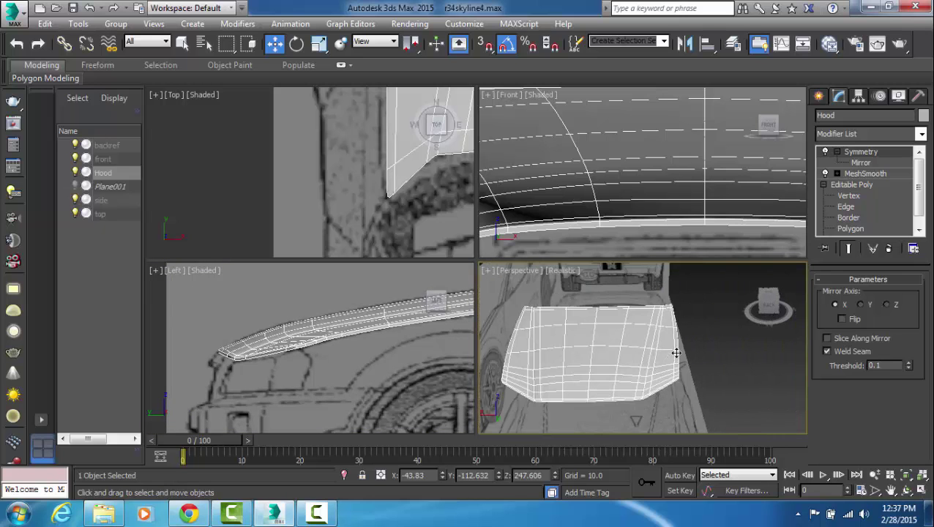
key(alt+w)
alt+middle_drag(518, 316, 412, 333)
mouse_move(770, 322)
alt+middle_down()
mouse_move(551, 319)
mouse_move(554, 263)
mouse_move(526, 273)
mouse_move(553, 281)
alt+middle_up()
click(515, 275)
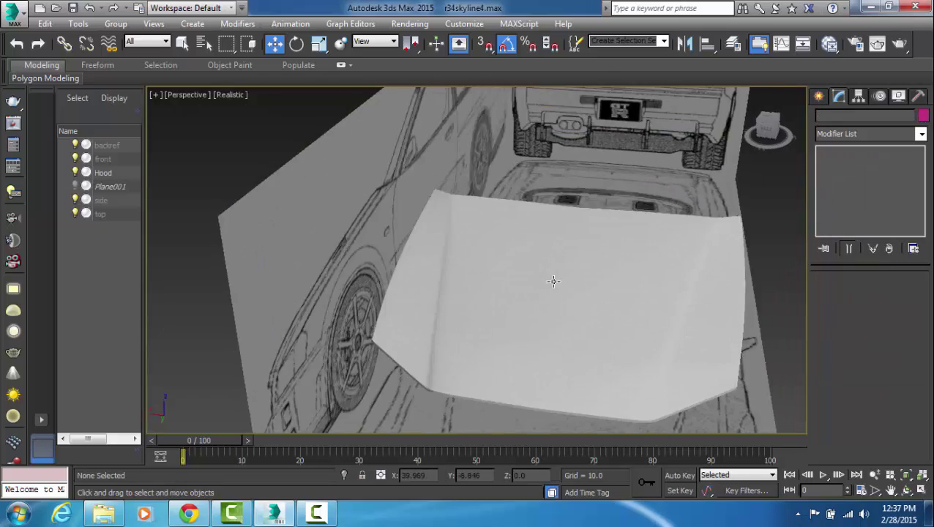
- Examine the finished hood's lengthwise creases, thin rim and overall shape up close, from the side and from raised angles
scroll(554, 281, up, 3)
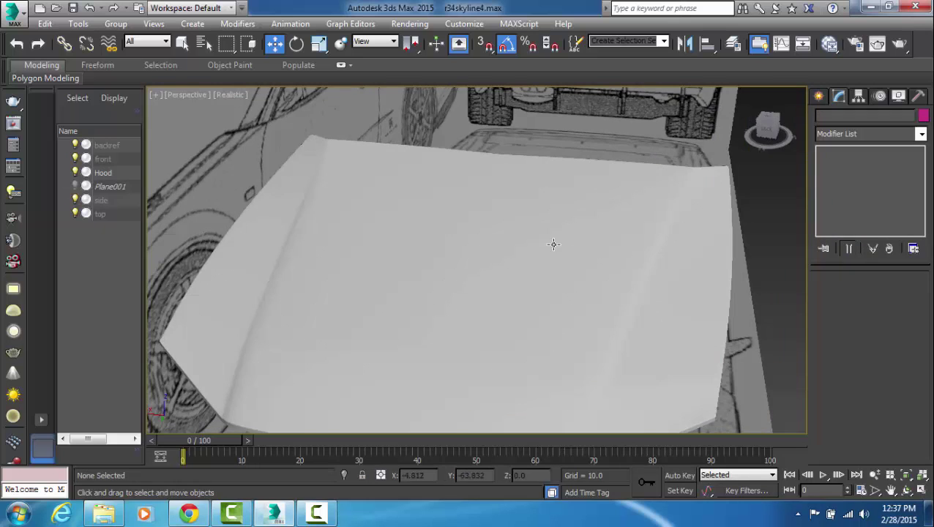
alt+middle_drag(553, 245, 550, 225)
middle_drag(514, 262, 528, 241)
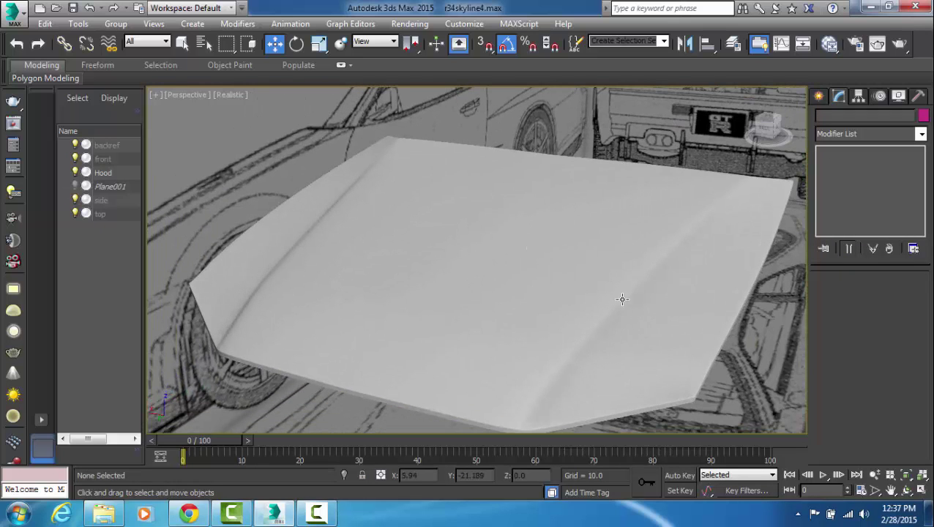
scroll(625, 287, up, 3)
middle_drag(624, 287, 544, 238)
scroll(623, 280, down, 5)
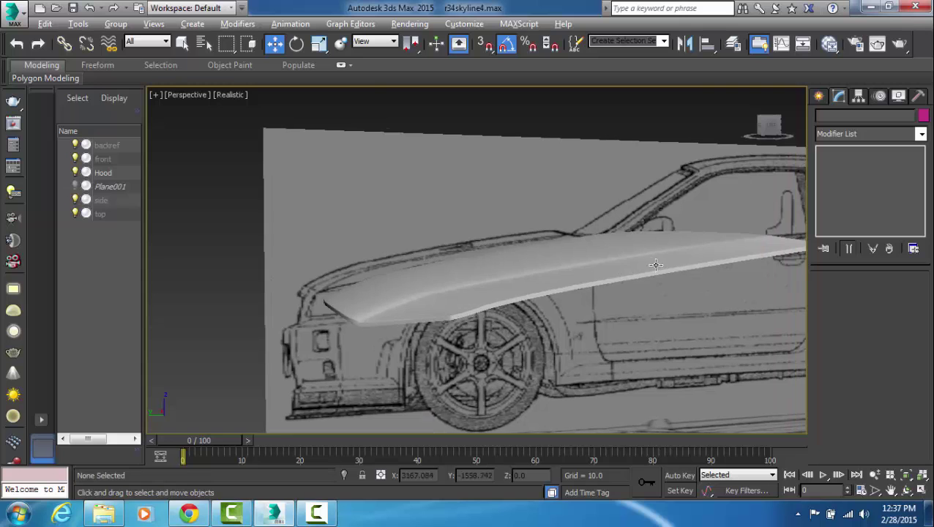
alt+middle_drag(659, 272, 704, 302)
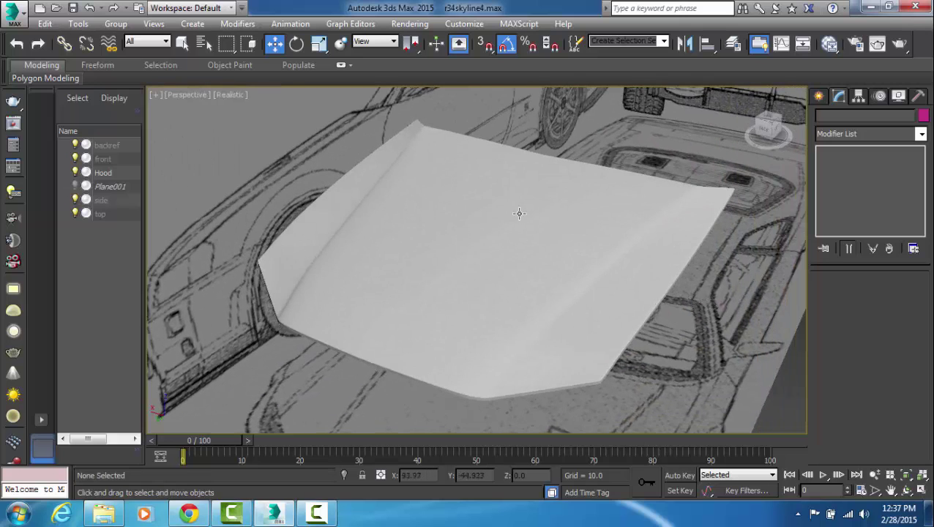
mouse_move(519, 213)
alt+middle_down()
mouse_move(473, 240)
mouse_move(707, 273)
mouse_move(642, 262)
mouse_move(455, 308)
mouse_move(508, 251)
alt+middle_up()
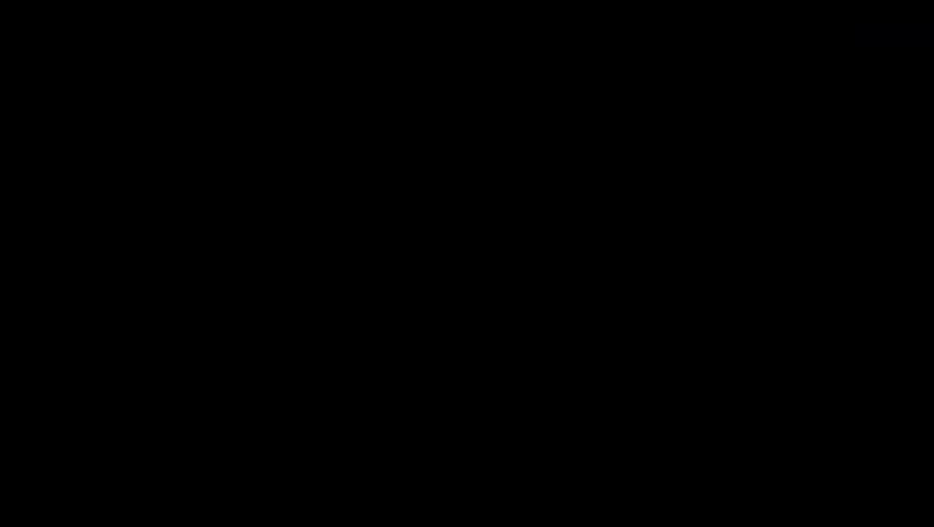